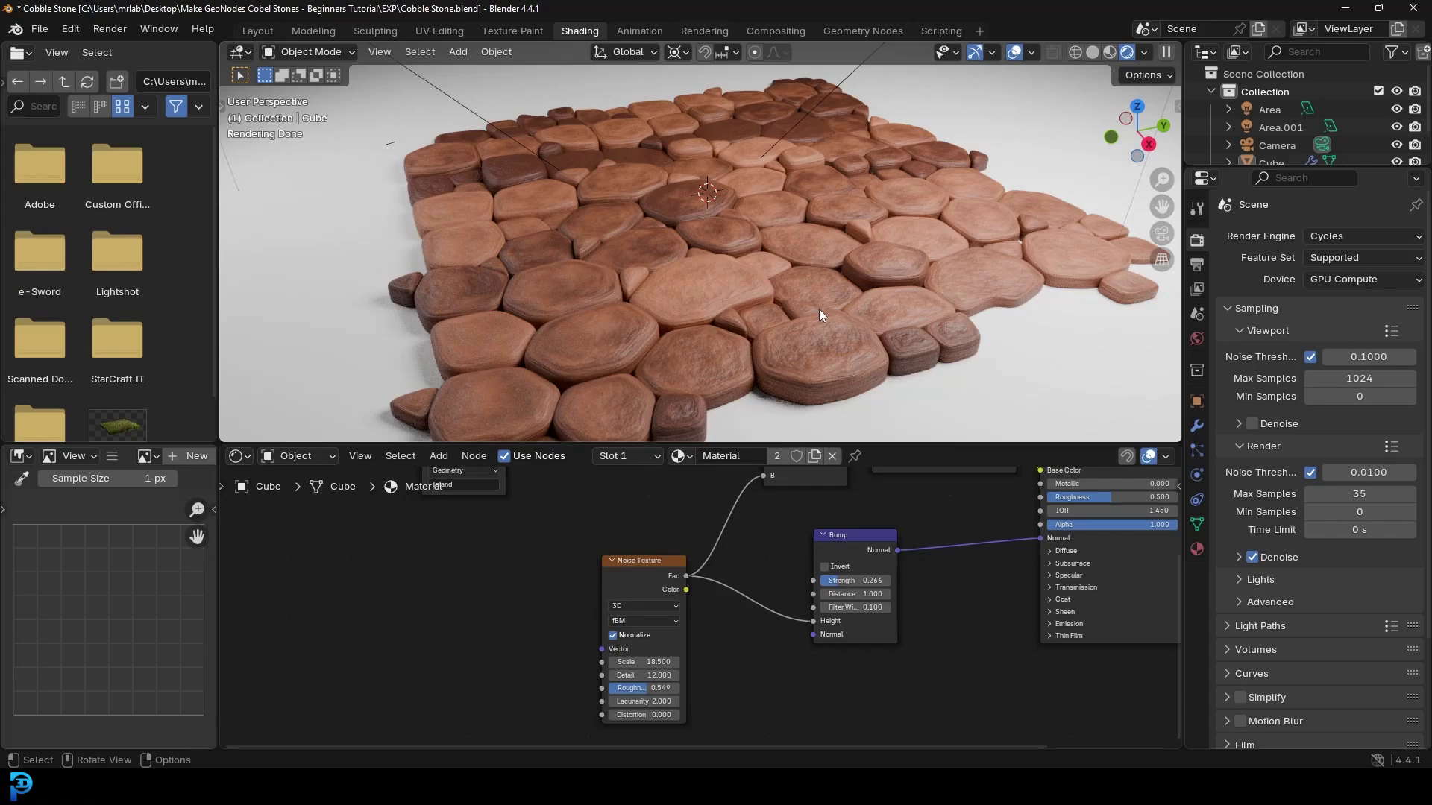
# Examine the finished cobblestone object's geometry node tree together with its rendered camera view
pyautogui.click(674, 224)
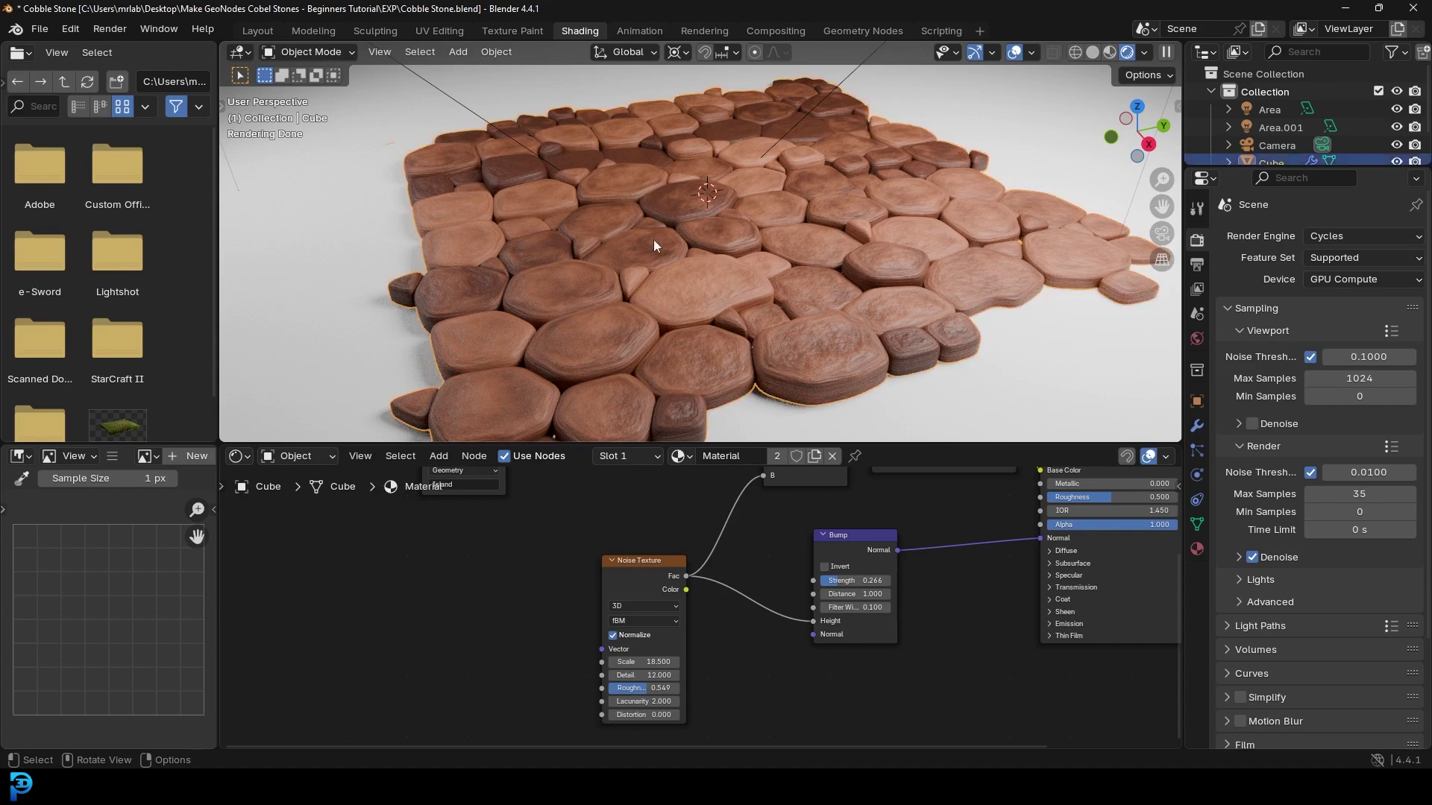
pyautogui.click(854, 32)
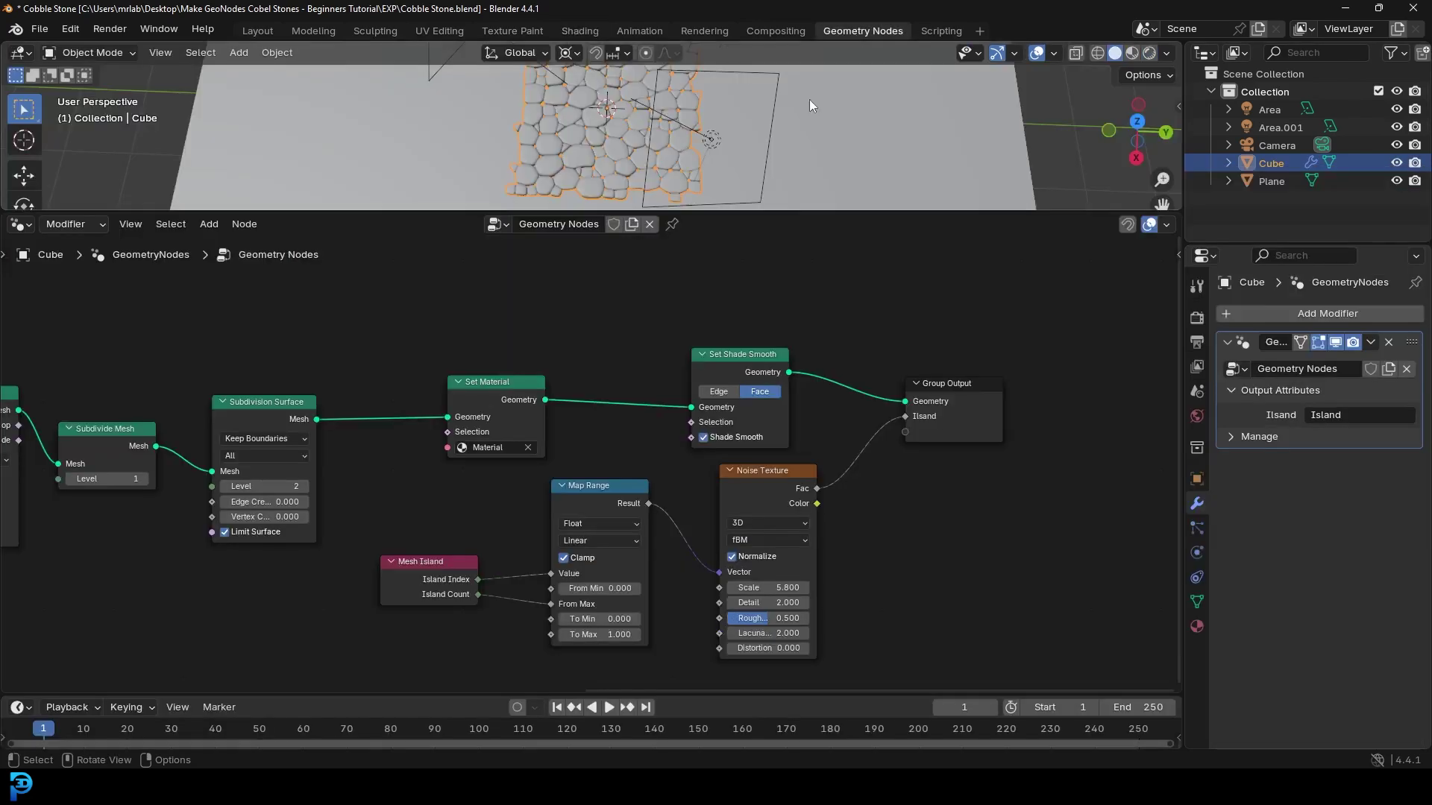
pyautogui.scroll(-3, 713, 331)
pyautogui.scroll(-2, 575, 441)
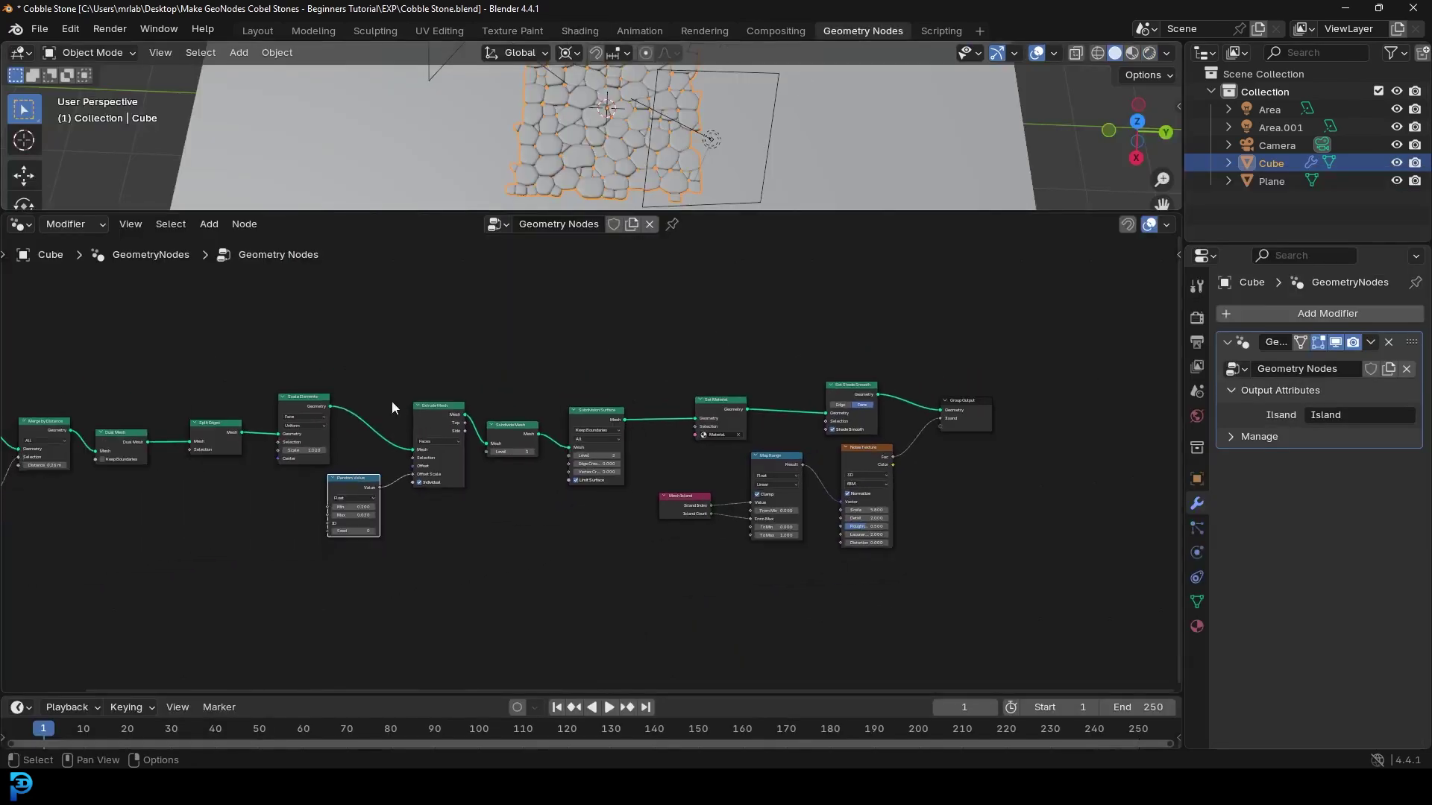
pyautogui.press('KP_0')
pyautogui.scroll(4, 695, 151)
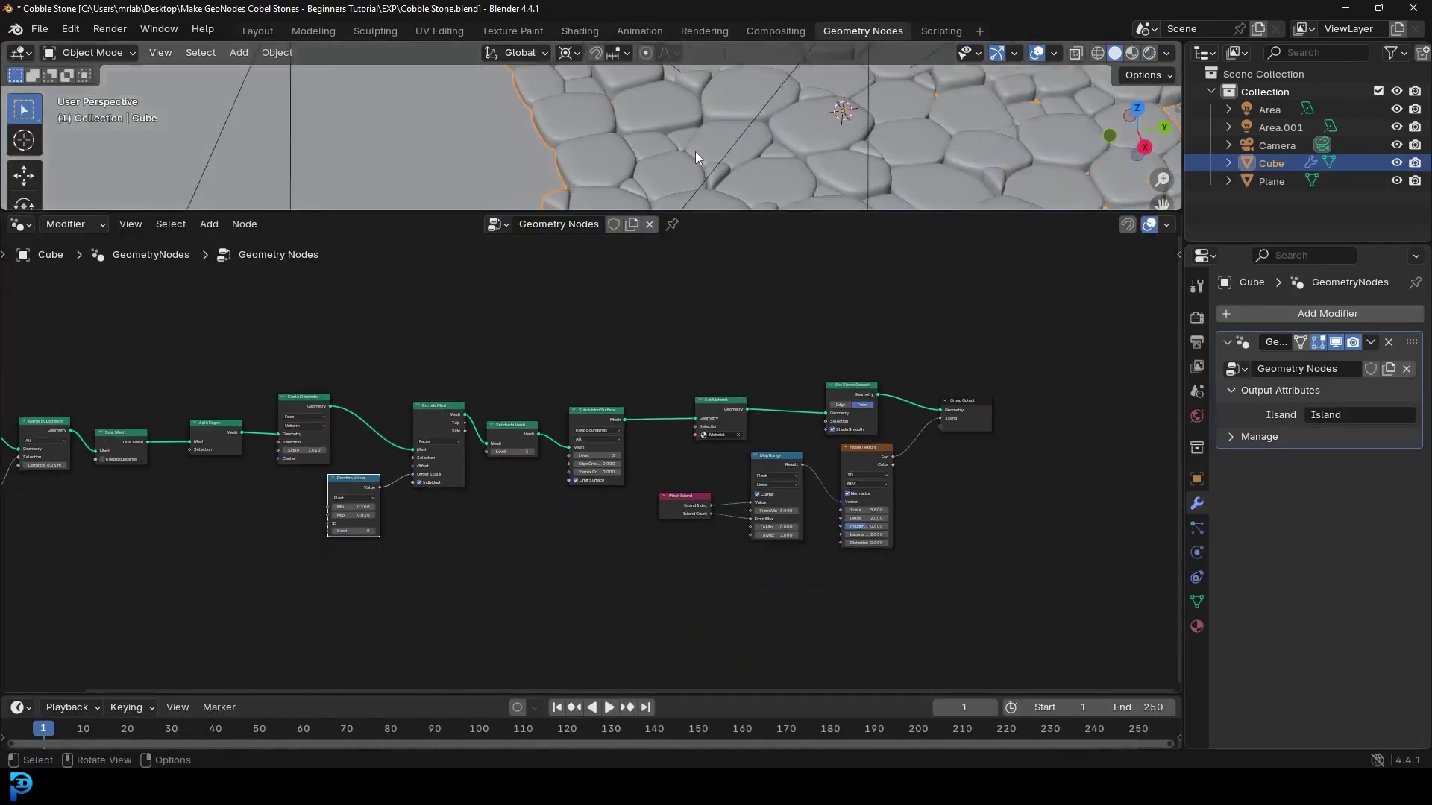
pyautogui.moveTo(721, 213); pyautogui.dragTo(716, 439)
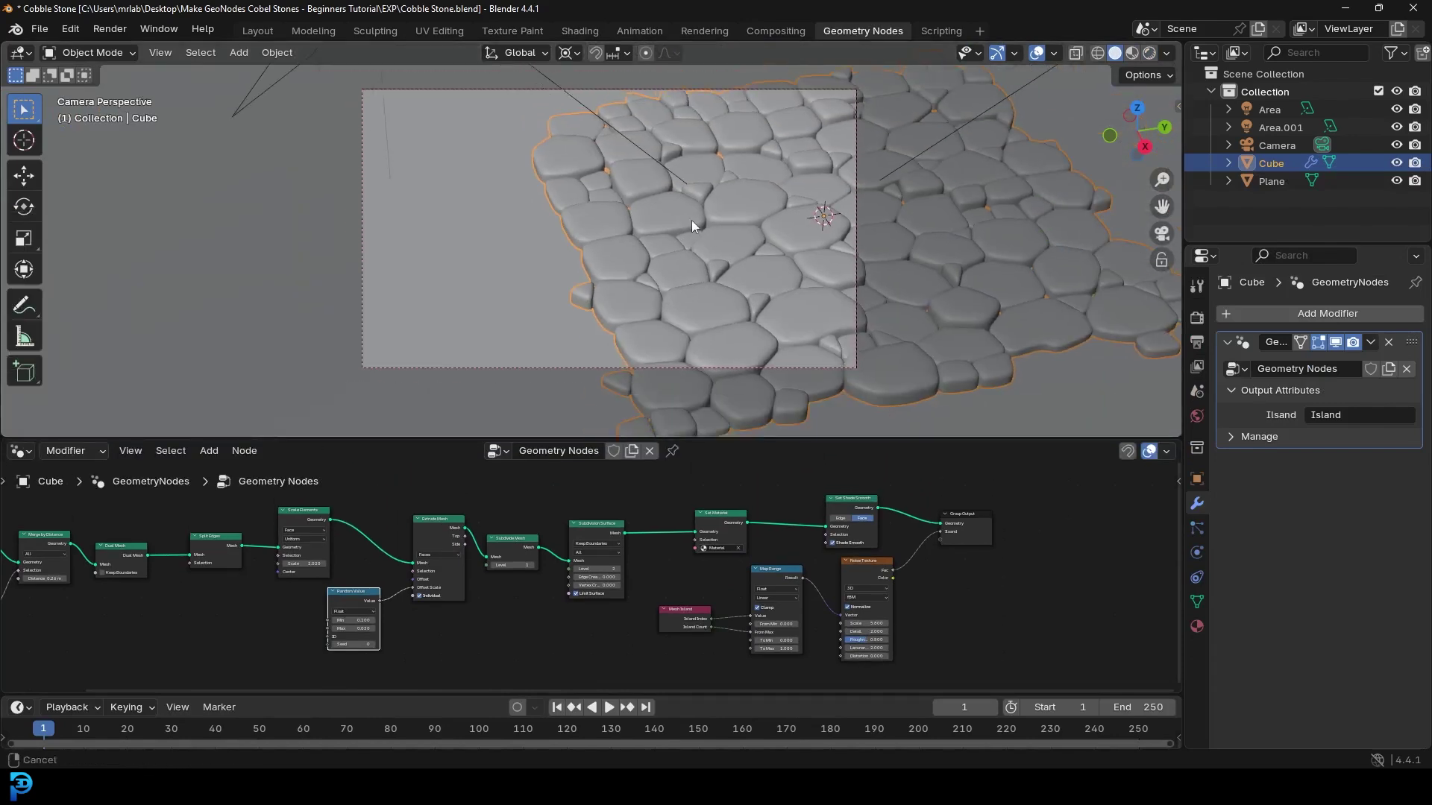
pyautogui.scroll(2, 682, 230)
pyautogui.press('z')
pyautogui.click(686, 115)
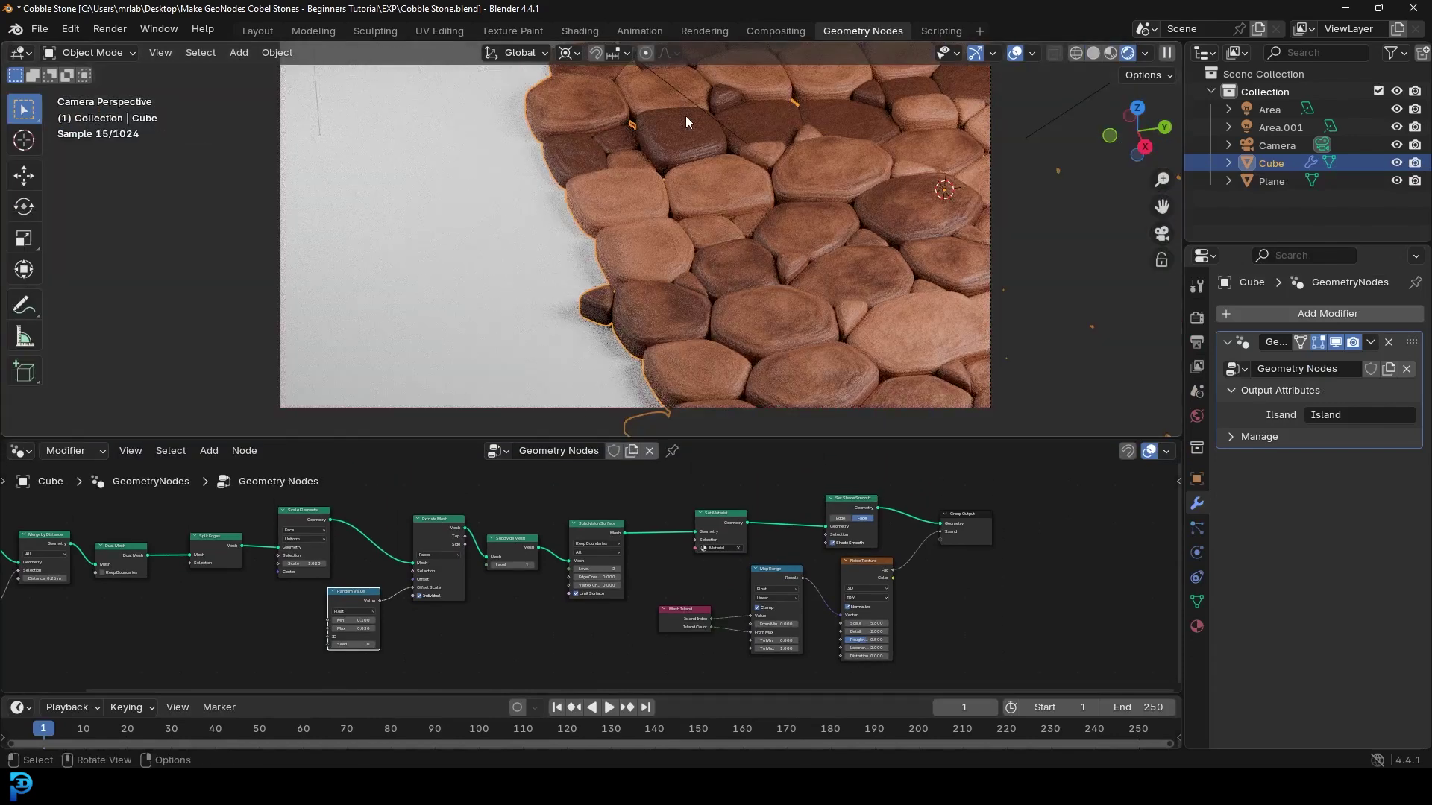
pyautogui.scroll(2, 691, 120)
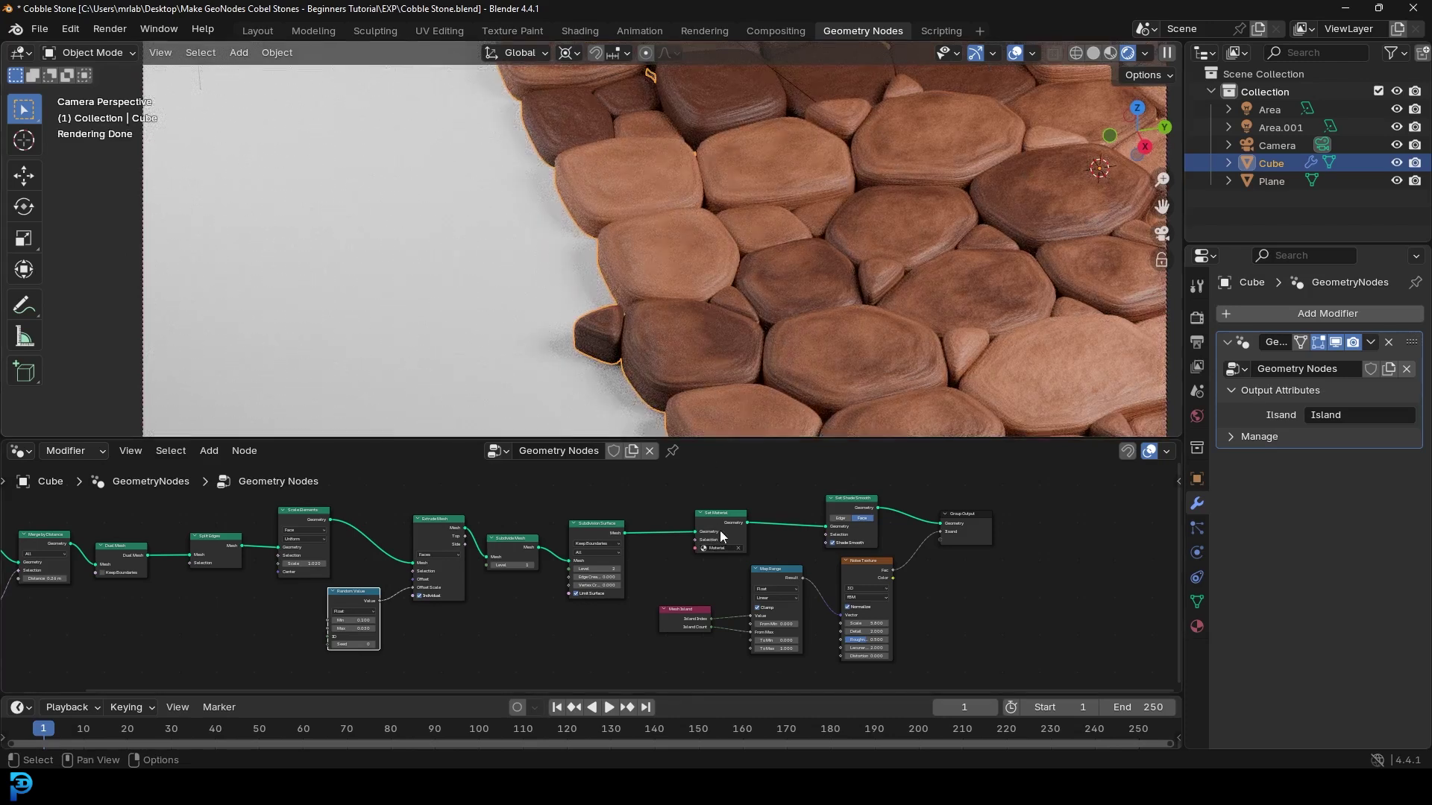
# Examine the finished stone material's shader nodes, focusing on the Attribute node that reads Island
pyautogui.click(579, 31)
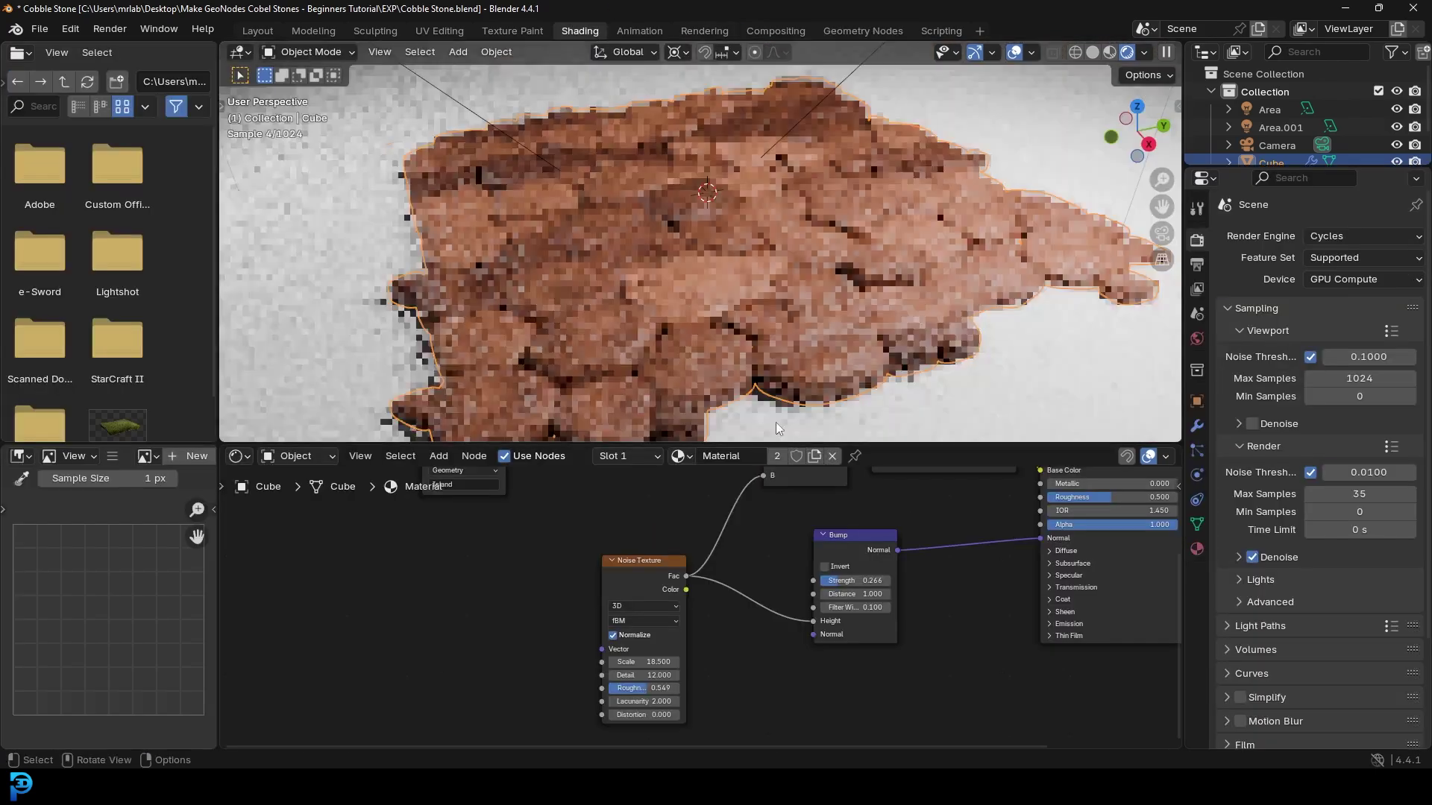
pyautogui.moveTo(948, 644); pyautogui.dragTo(760, 759, button='middle')
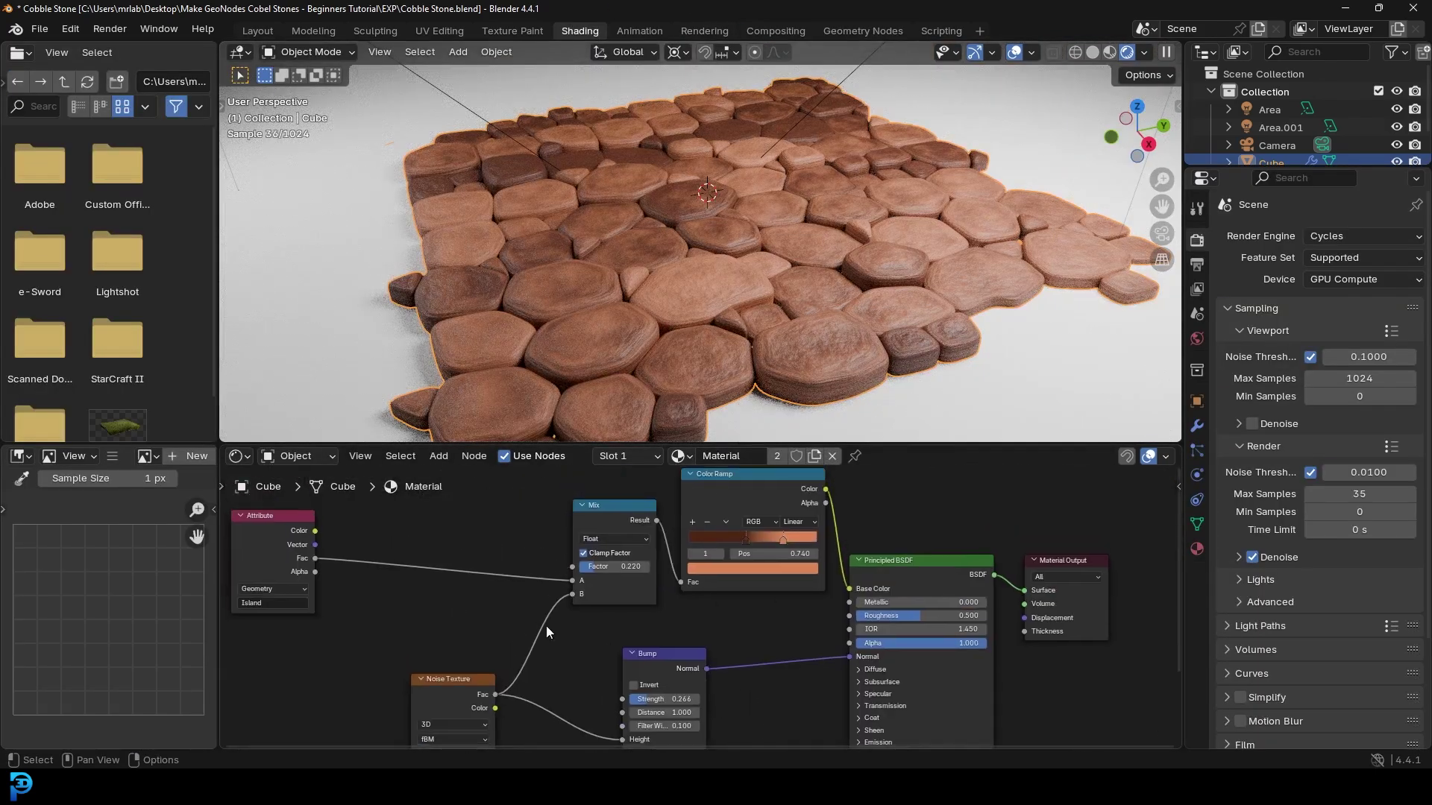
pyautogui.moveTo(377, 584); pyautogui.dragTo(669, 628, button='middle')
pyautogui.scroll(1, 669, 628)
pyautogui.scroll(1, 669, 628)
pyautogui.moveTo(531, 563); pyautogui.dragTo(638, 563)
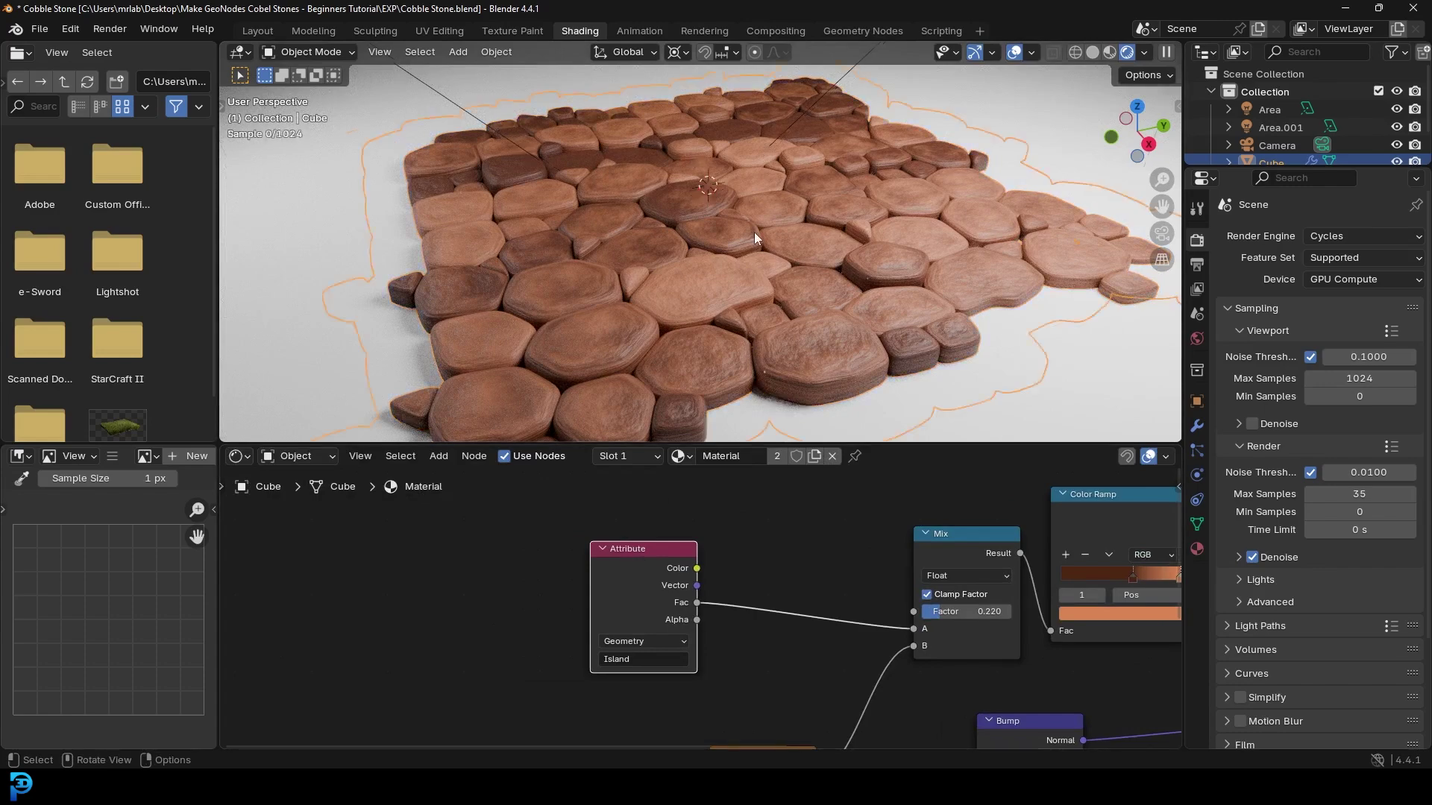
pyautogui.scroll(2, 628, 253)
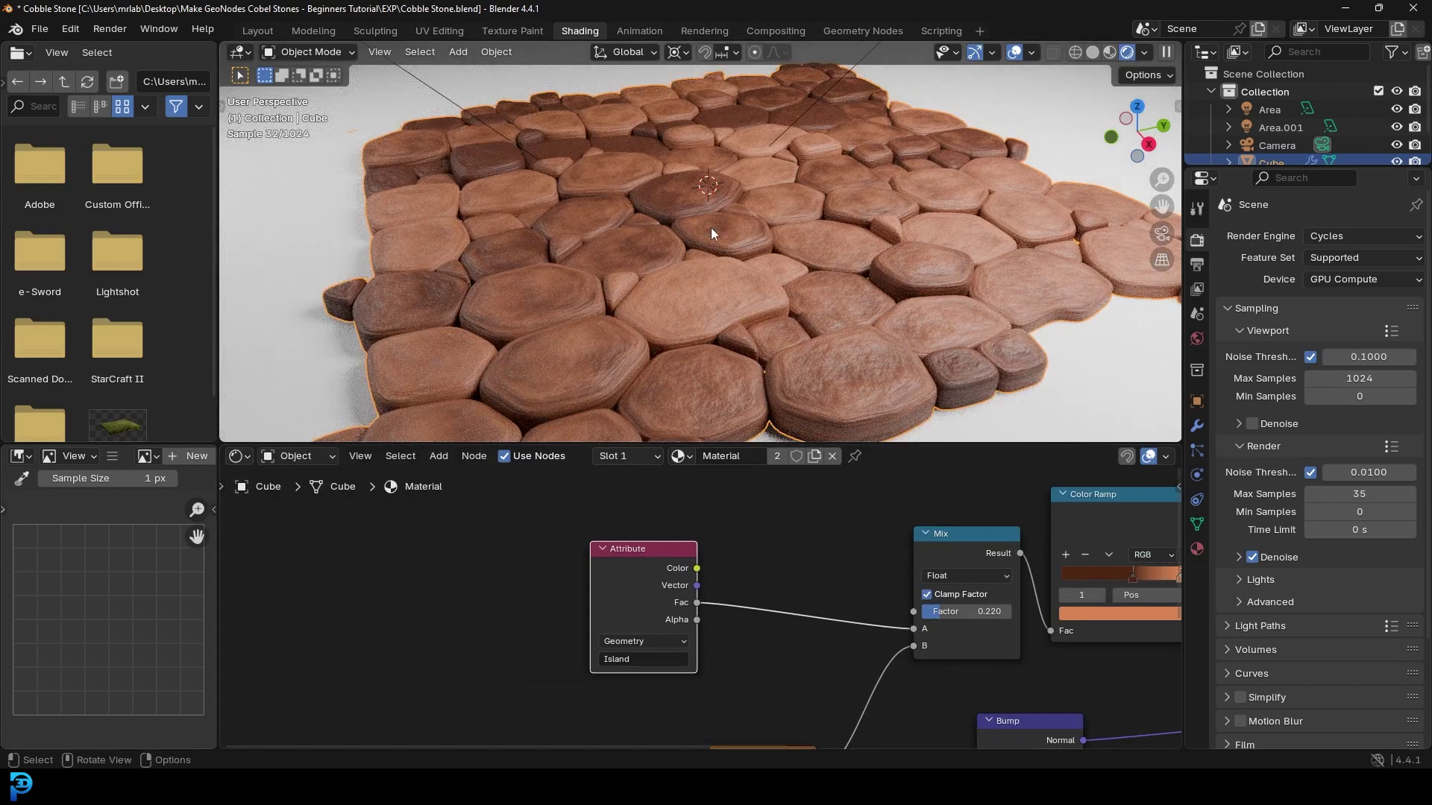
# Examine the Mesh Island node and its links to Map Range in the finished geometry node tree
pyautogui.click(882, 33)
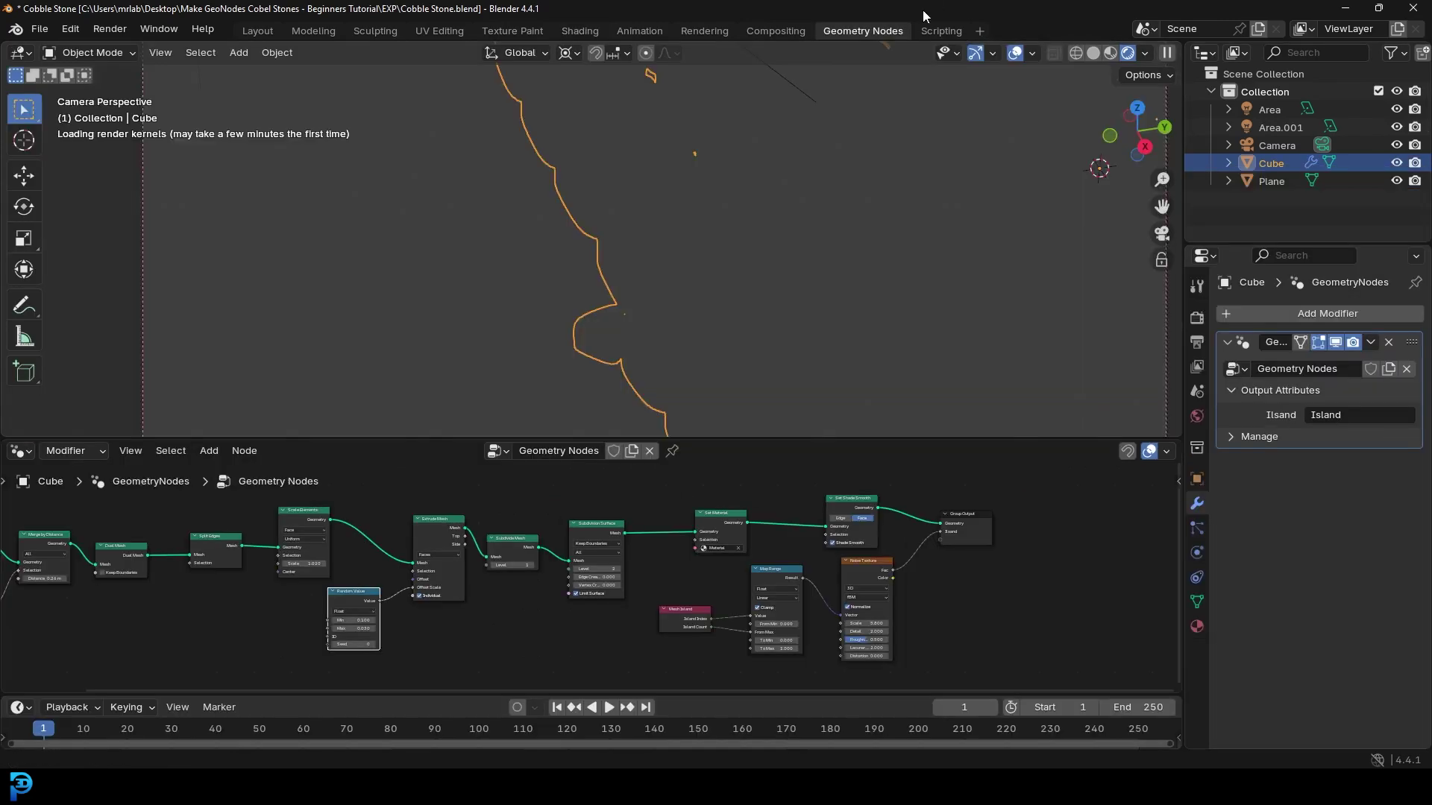
pyautogui.scroll(3, 770, 625)
pyautogui.scroll(5, 771, 625)
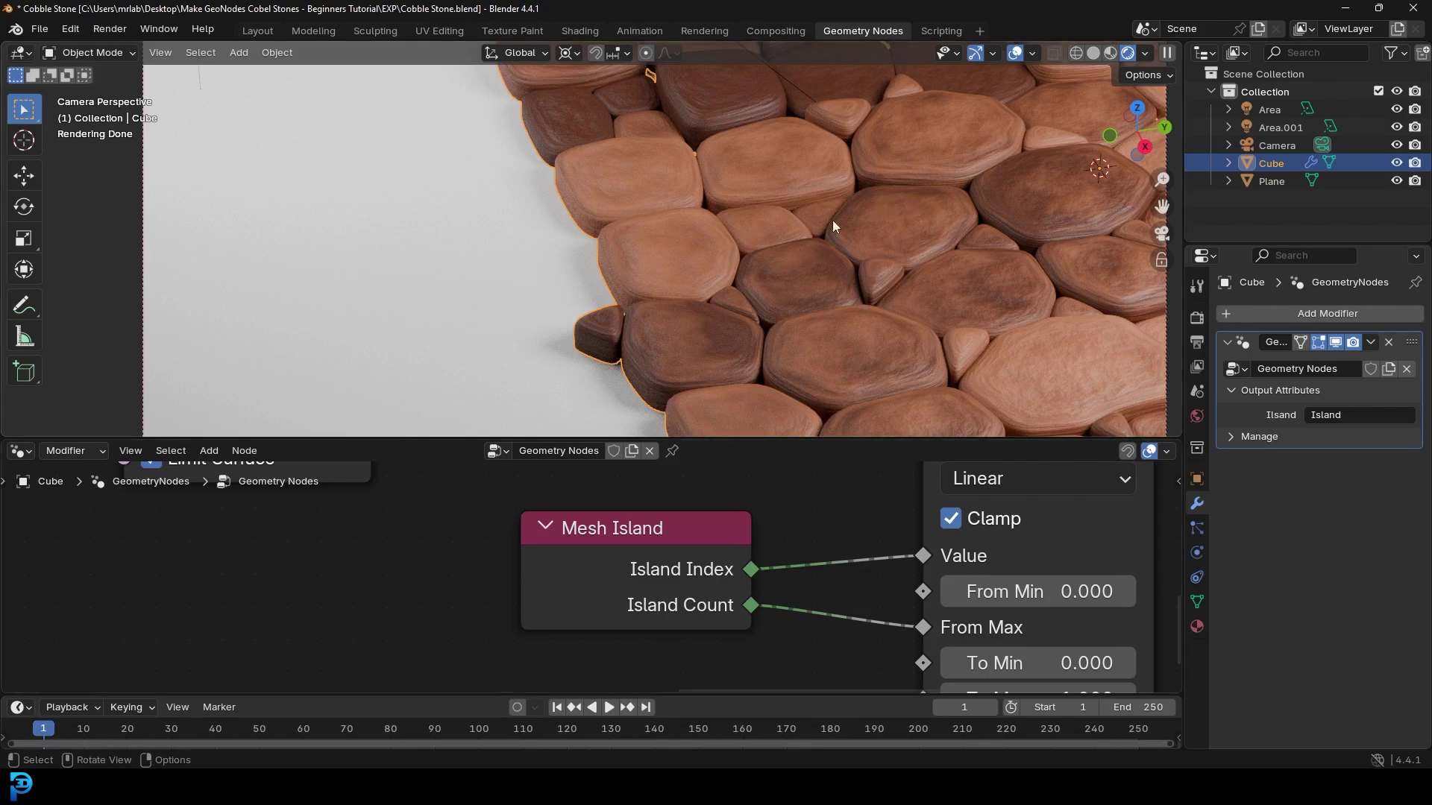
pyautogui.moveTo(798, 248); pyautogui.dragTo(796, 203, button='middle')
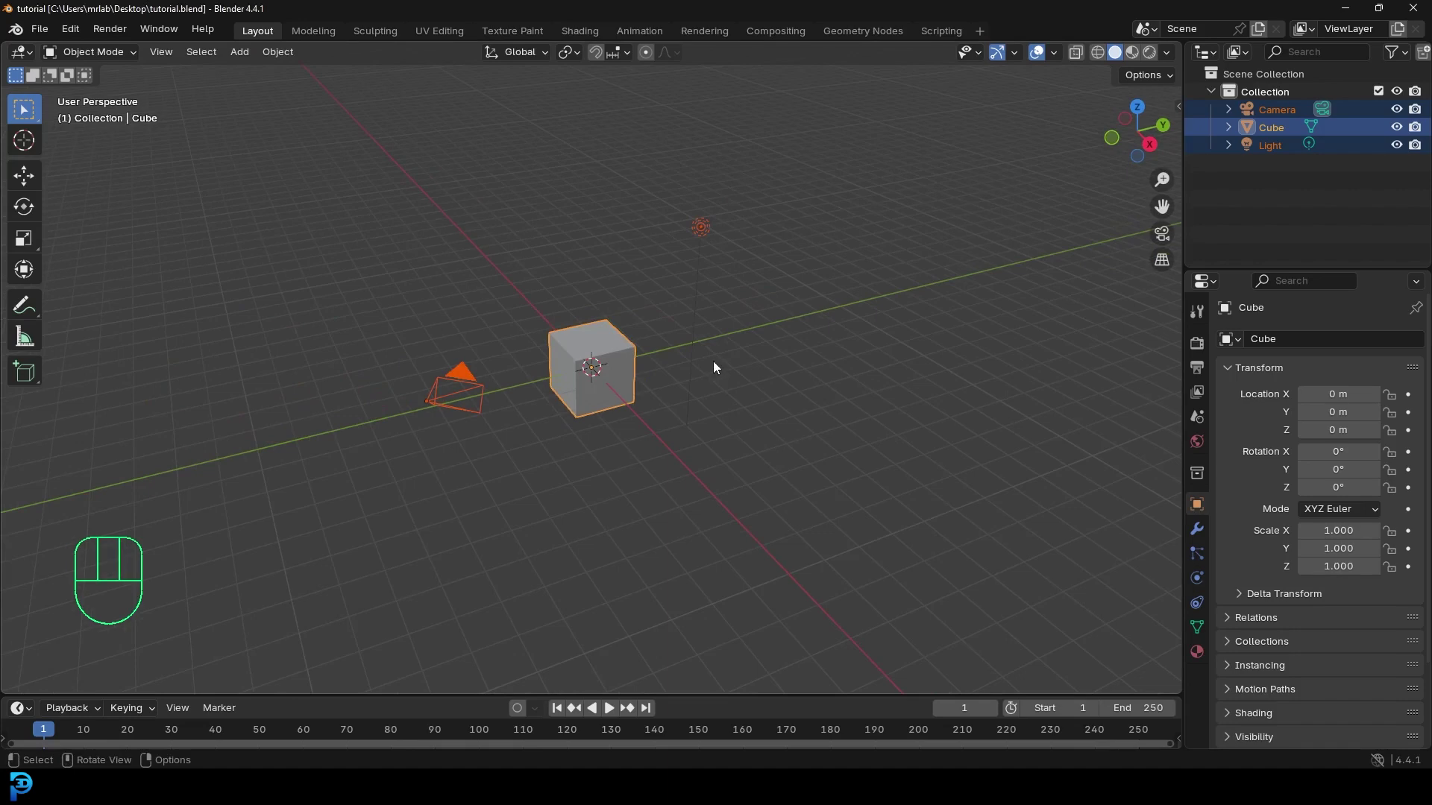
# Select only the default cube in the tutorial file and switch to the Geometry Nodes workspace
pyautogui.moveTo(713, 361); pyautogui.dragTo(602, 319, button='middle')
pyautogui.scroll(3, 704, 345)
pyautogui.click(627, 332)
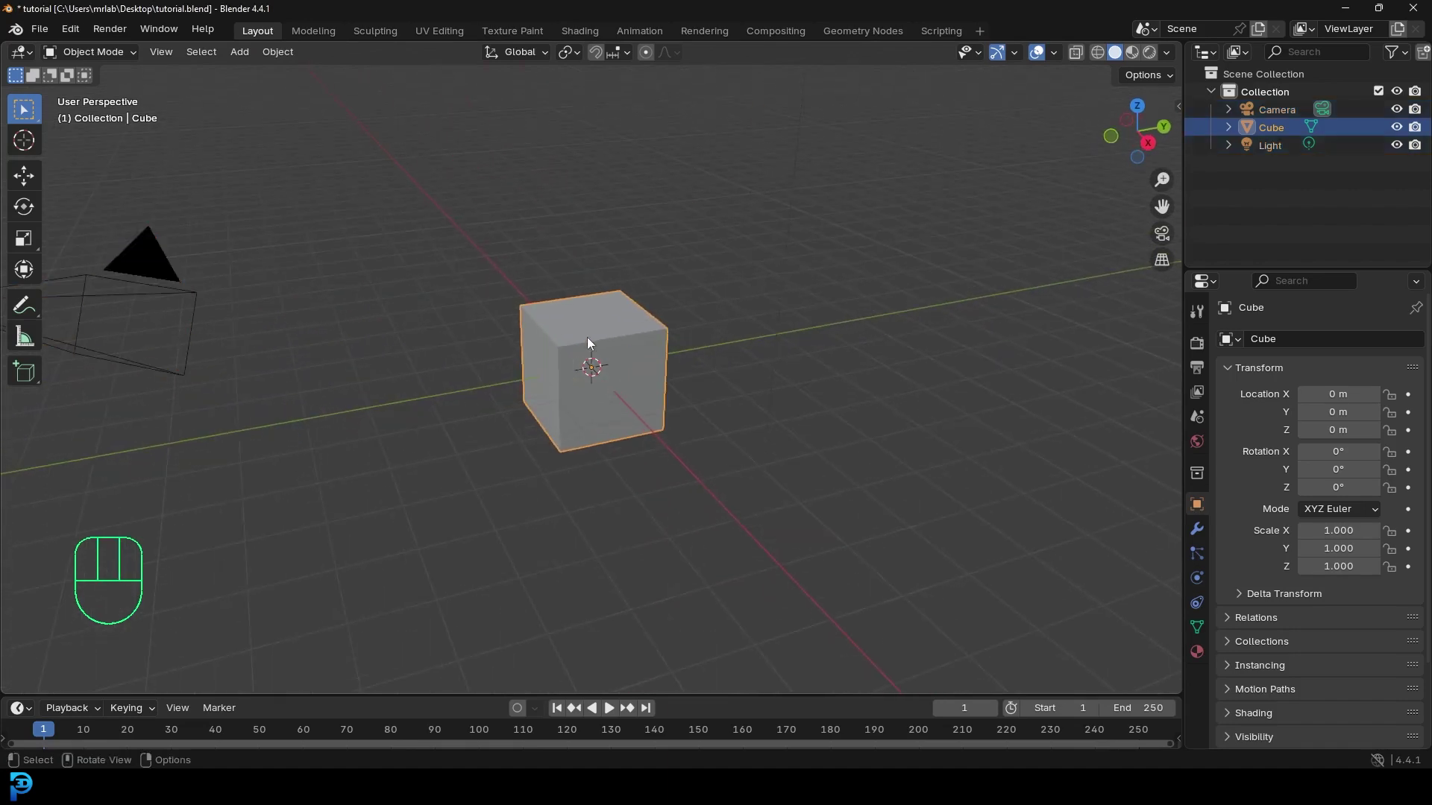
pyautogui.click(861, 30)
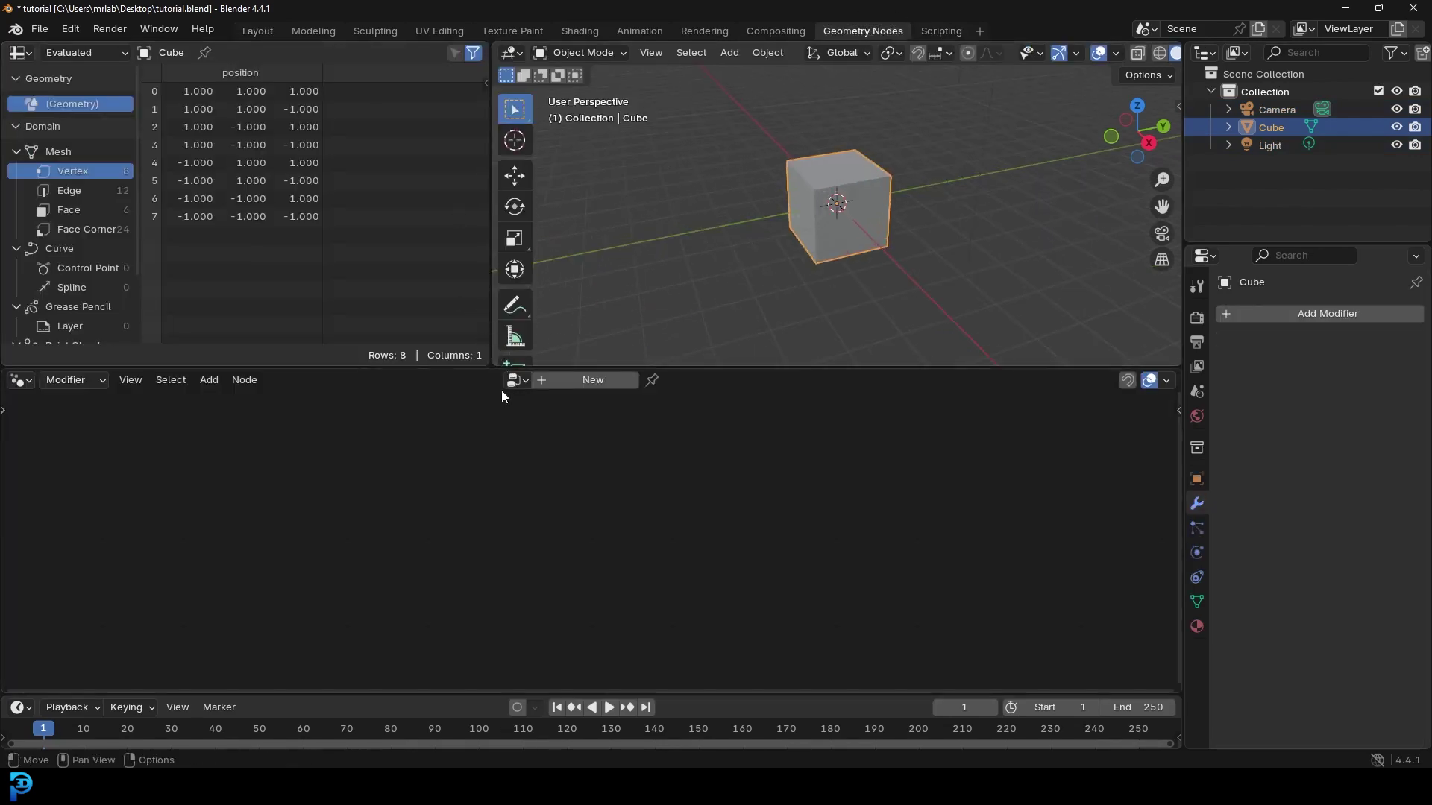
# Remove the spreadsheet area so the 3D viewport spans the full width, and adjust the viewport's height above the node editor
pyautogui.moveTo(491, 363); pyautogui.dragTo(142, 295)
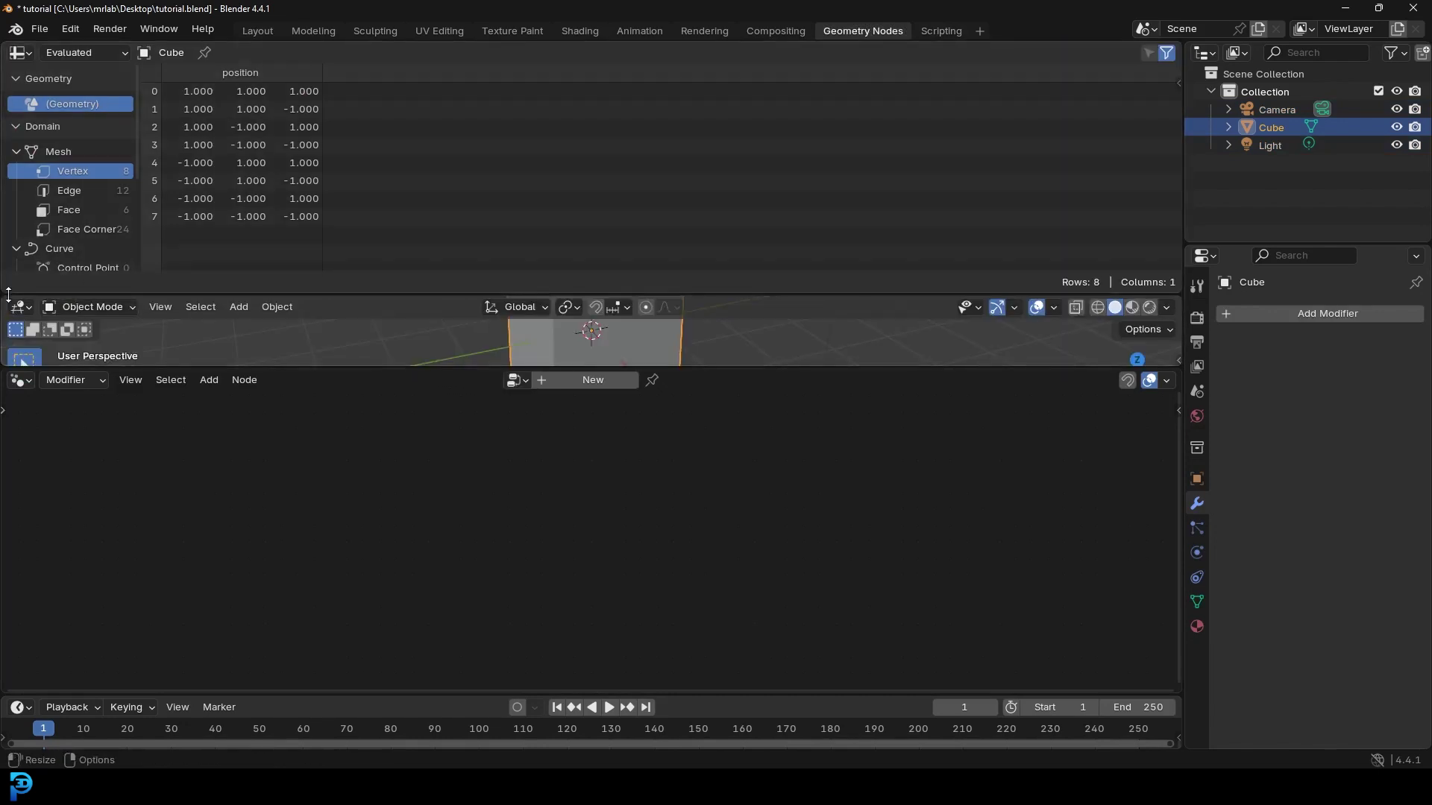
pyautogui.moveTo(4, 298); pyautogui.dragTo(77, 216)
pyautogui.moveTo(75, 45); pyautogui.dragTo(100, 59)
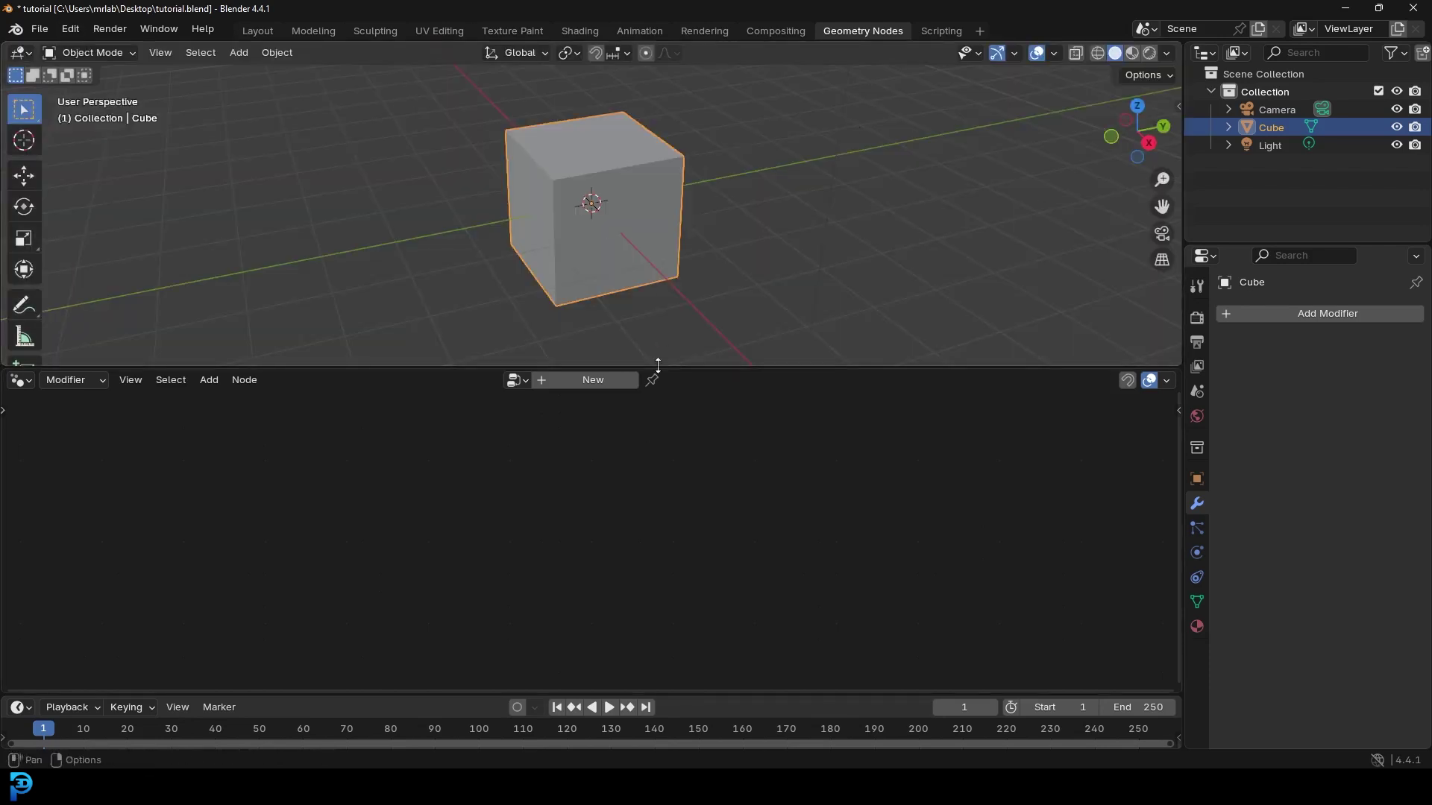
pyautogui.moveTo(671, 370); pyautogui.dragTo(668, 440)
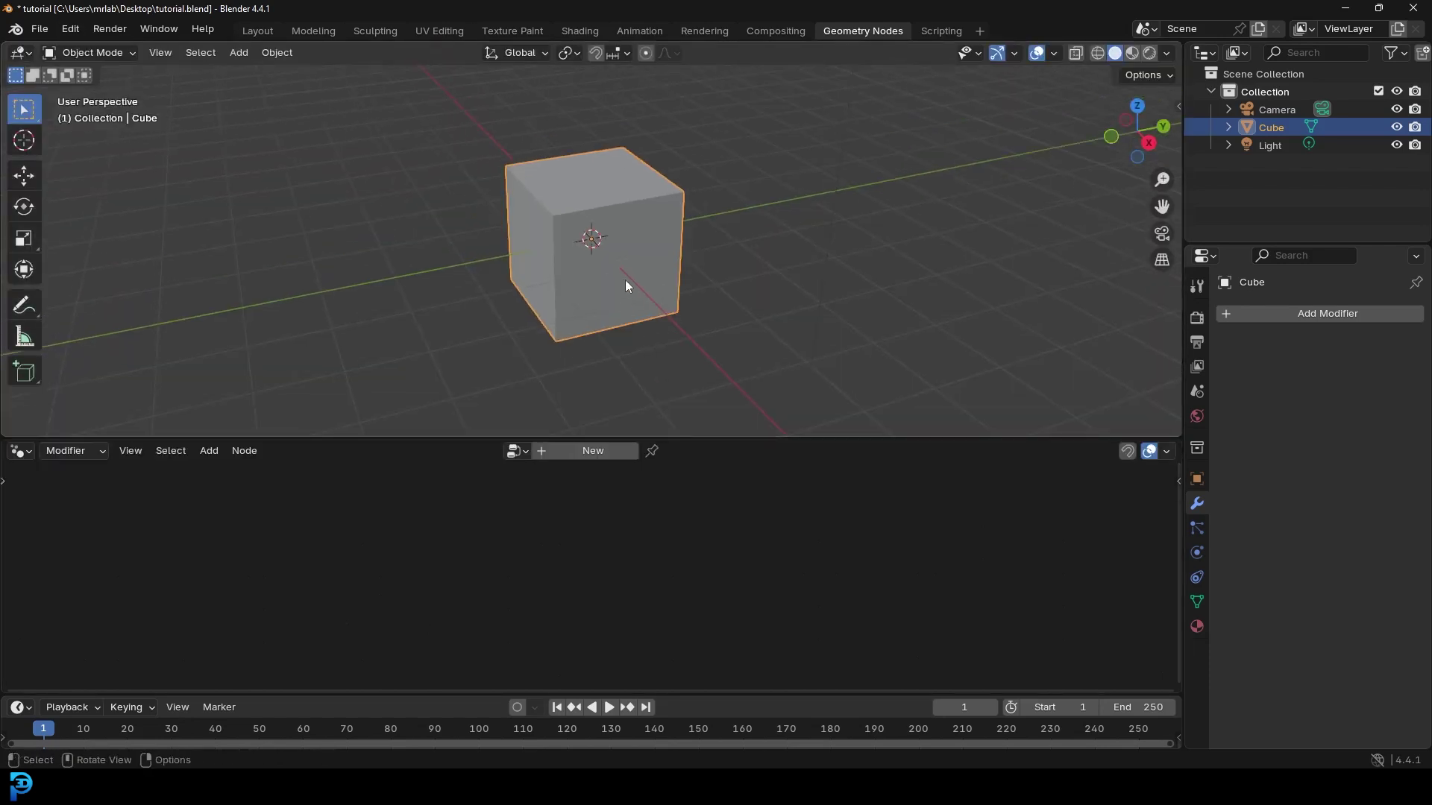
pyautogui.scroll(3, 624, 223)
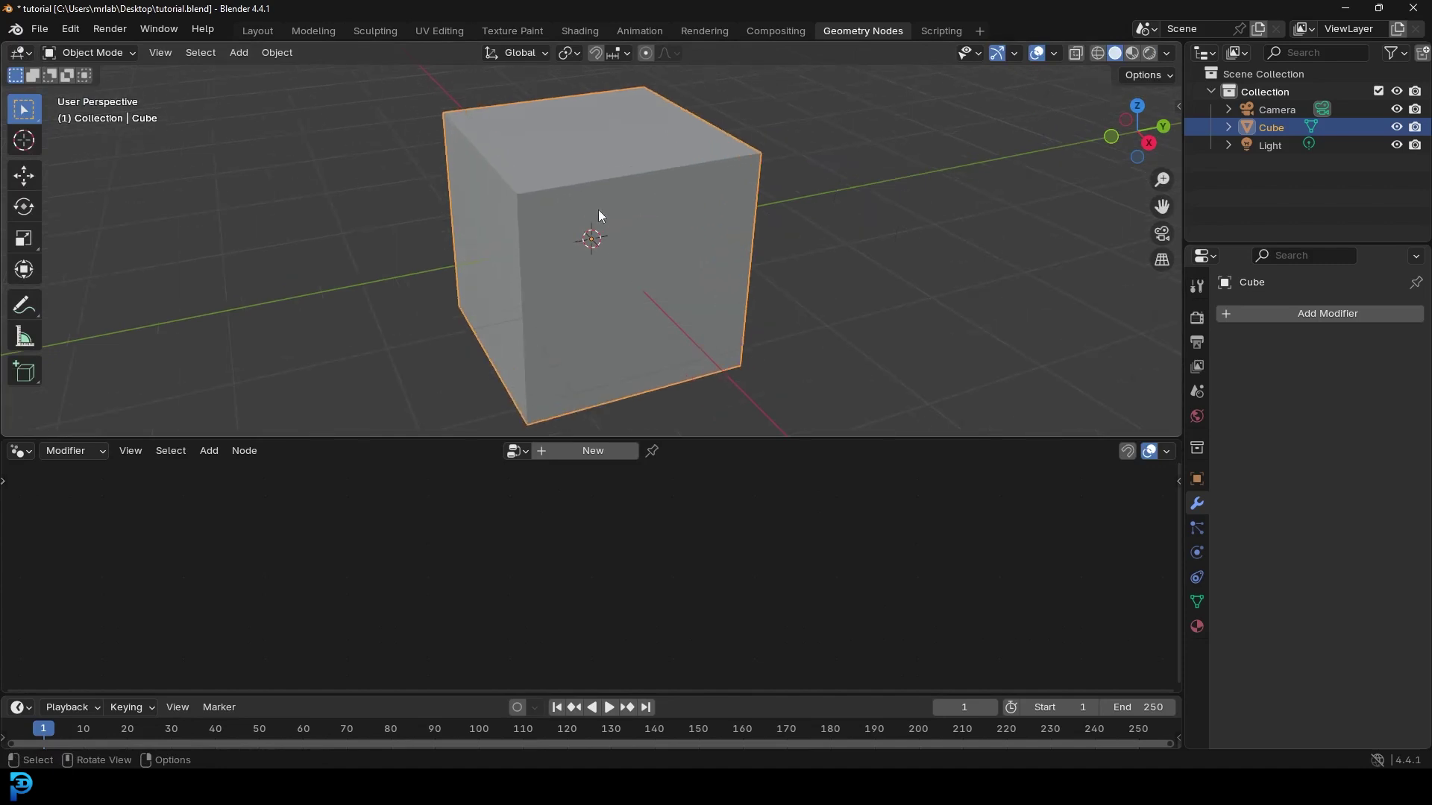
pyautogui.moveTo(657, 438); pyautogui.dragTo(615, 329)
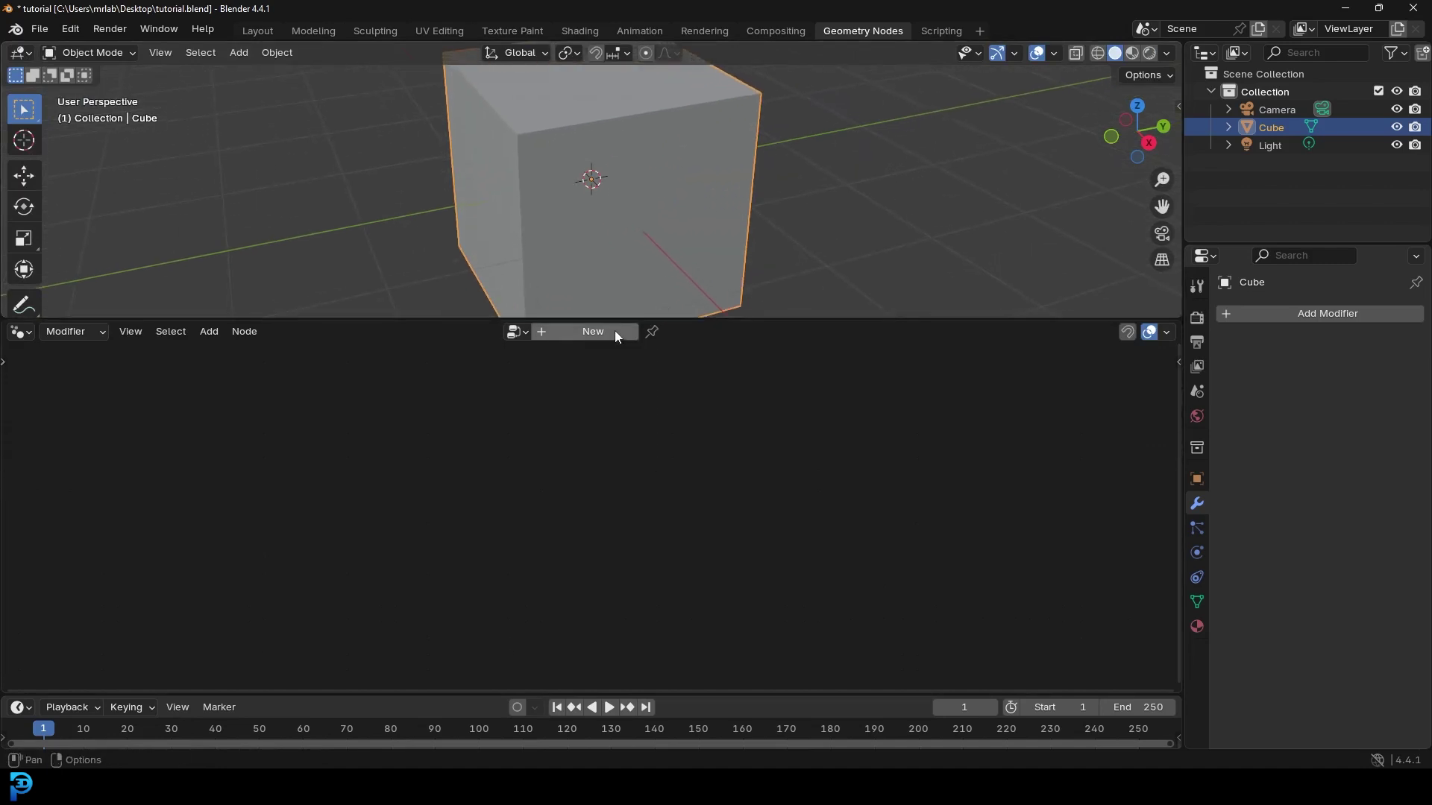
# Create a new geometry node tree on the cube and name it Cobble Stone
pyautogui.click(583, 332)
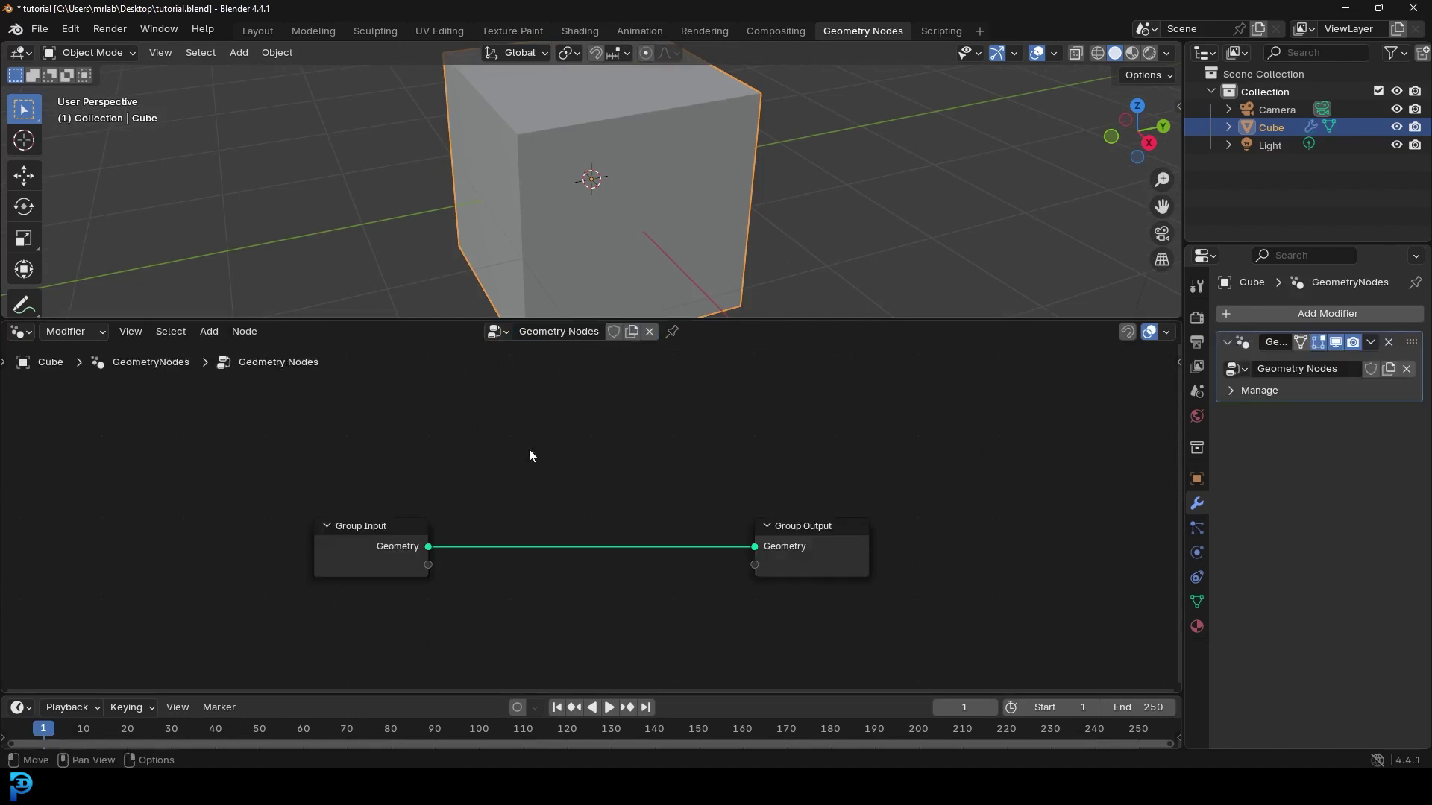
pyautogui.scroll(1, 490, 458)
pyautogui.doubleClick(548, 336)
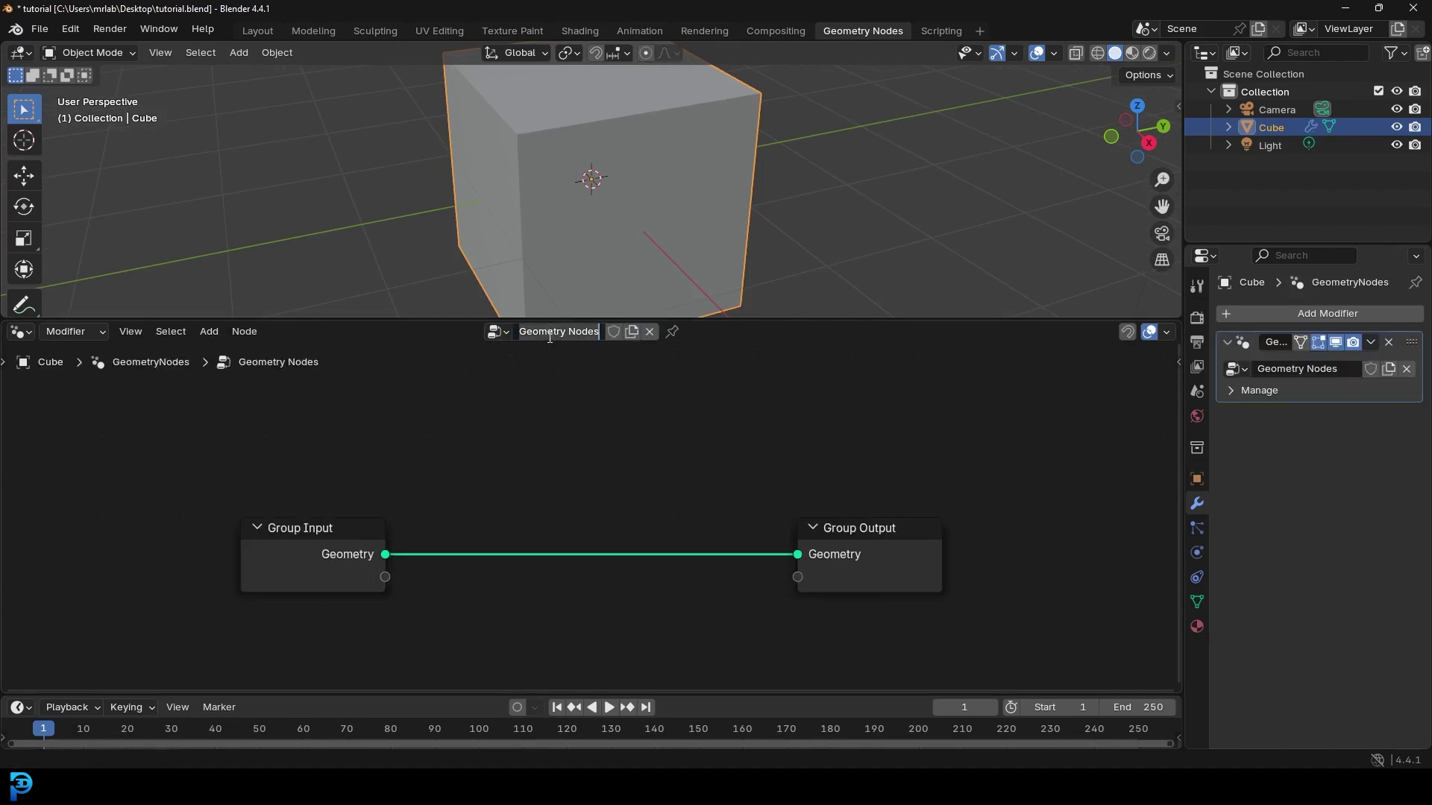
pyautogui.write('Cobble Stone')
pyautogui.press('Return')
pyautogui.moveTo(422, 524); pyautogui.dragTo(500, 422, button='middle')
pyautogui.scroll(2, 500, 422)
pyautogui.scroll(1, 625, 198)
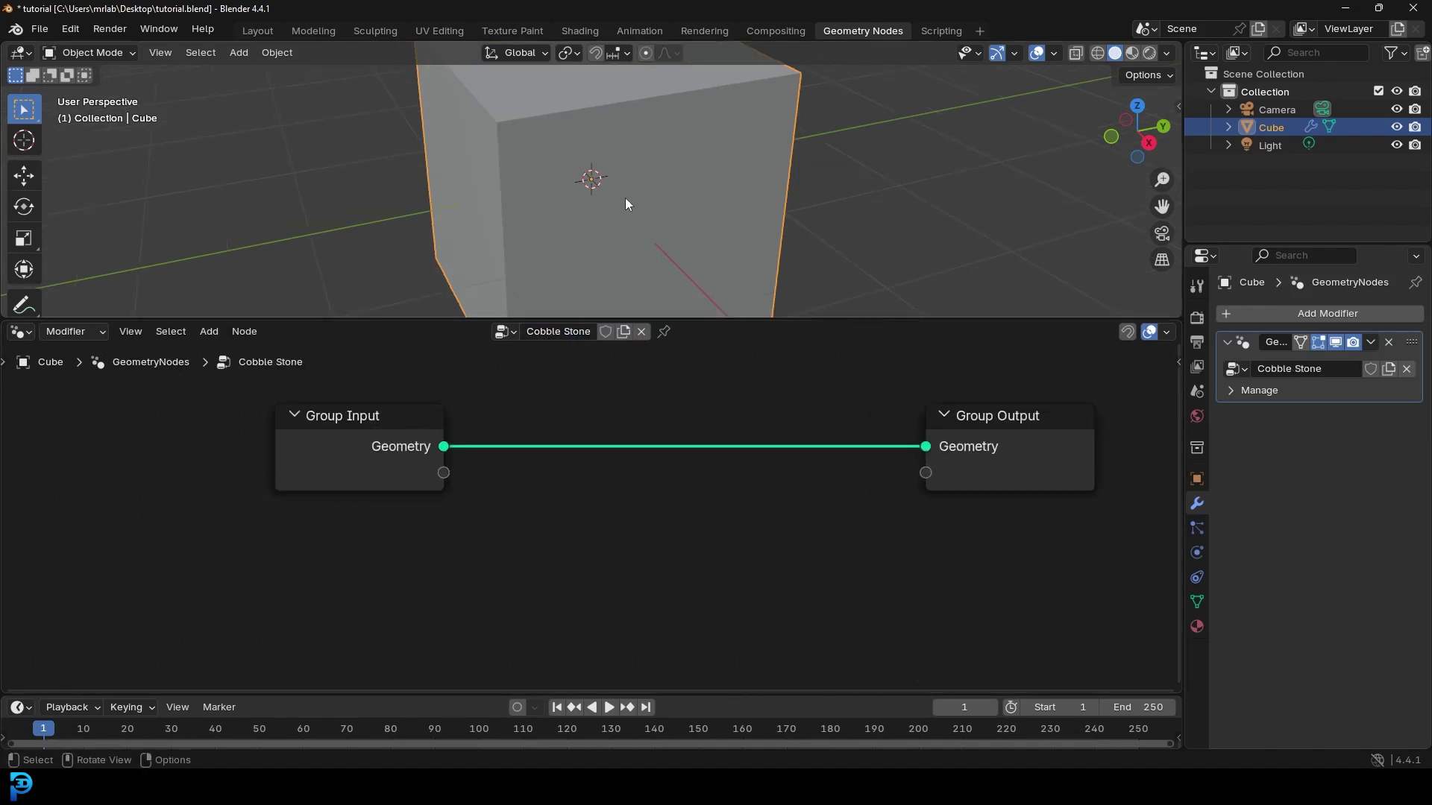
# Make room between the Group Input and Group Output nodes and add a Grid mesh primitive node there
pyautogui.scroll(-1, 404, 405)
pyautogui.moveTo(404, 412); pyautogui.dragTo(514, 451, button='middle')
pyautogui.moveTo(459, 468); pyautogui.dragTo(334, 465)
pyautogui.hotkey('shift', 'a')
pyautogui.click(496, 404)
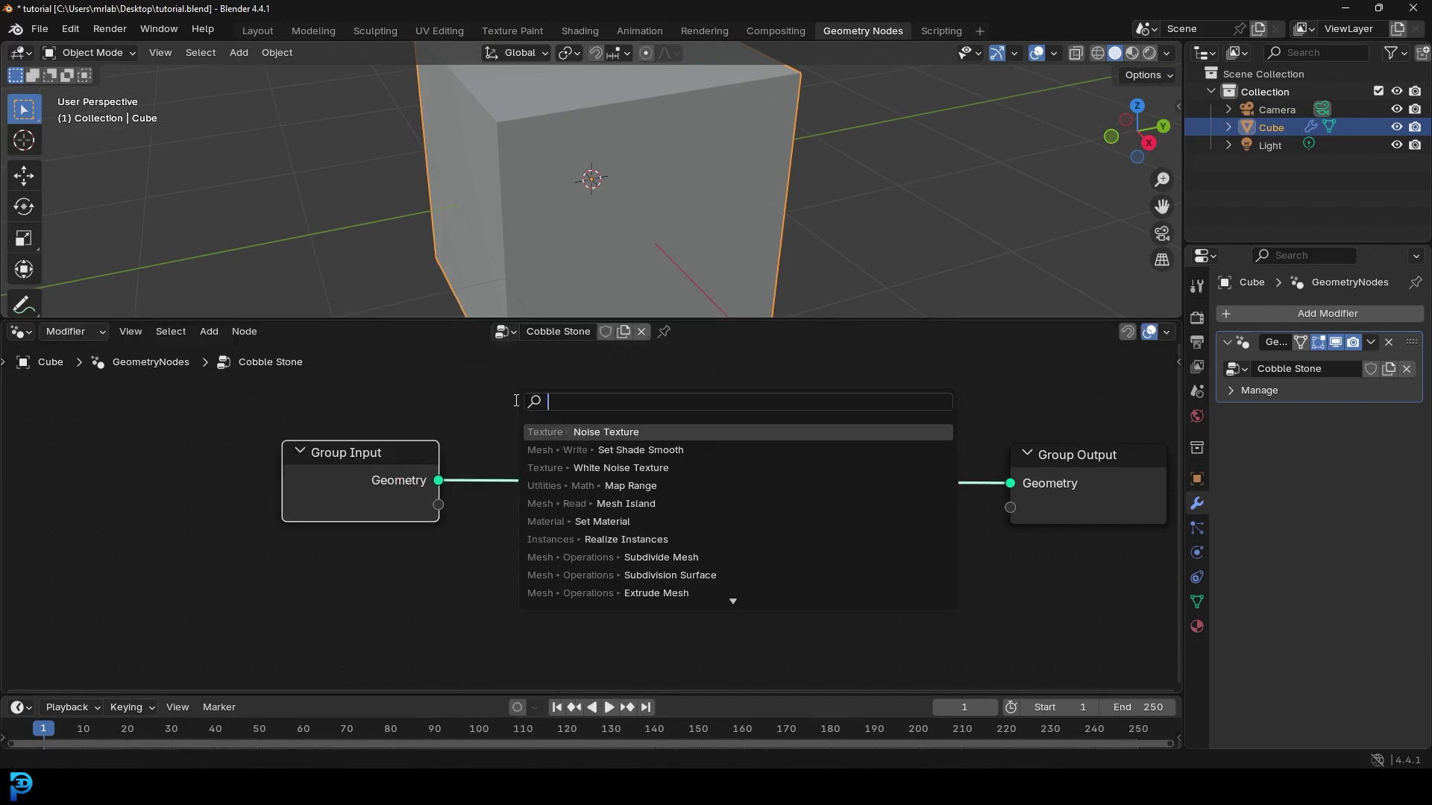
pyautogui.write('grid')
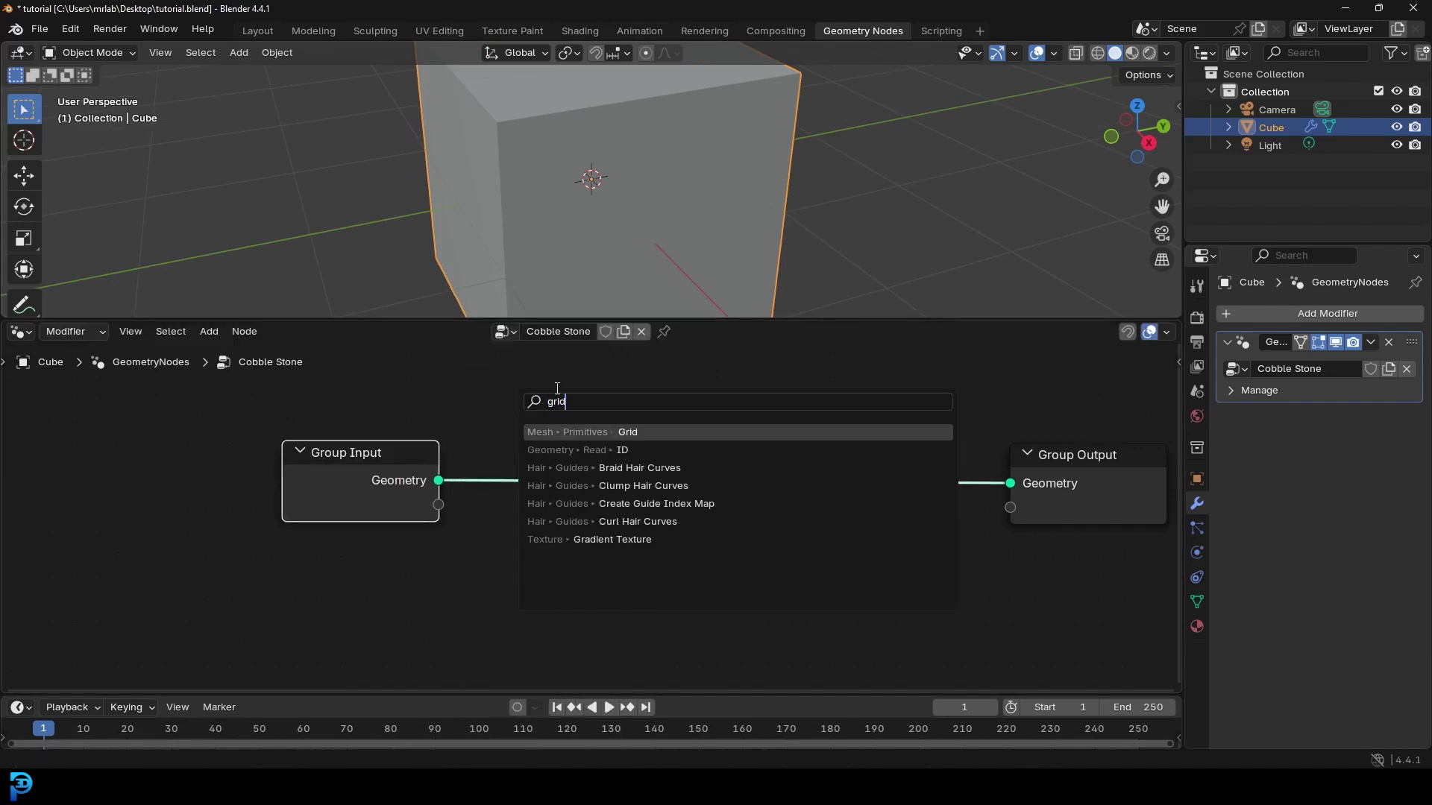
pyautogui.click(555, 440)
pyautogui.click(671, 580)
# Connect the Grid's Mesh output to the Group Output's Geometry input and delete the Group Input node
pyautogui.moveTo(634, 540); pyautogui.dragTo(1010, 484)
pyautogui.moveTo(365, 493); pyautogui.dragTo(246, 454)
pyautogui.press('Delete')
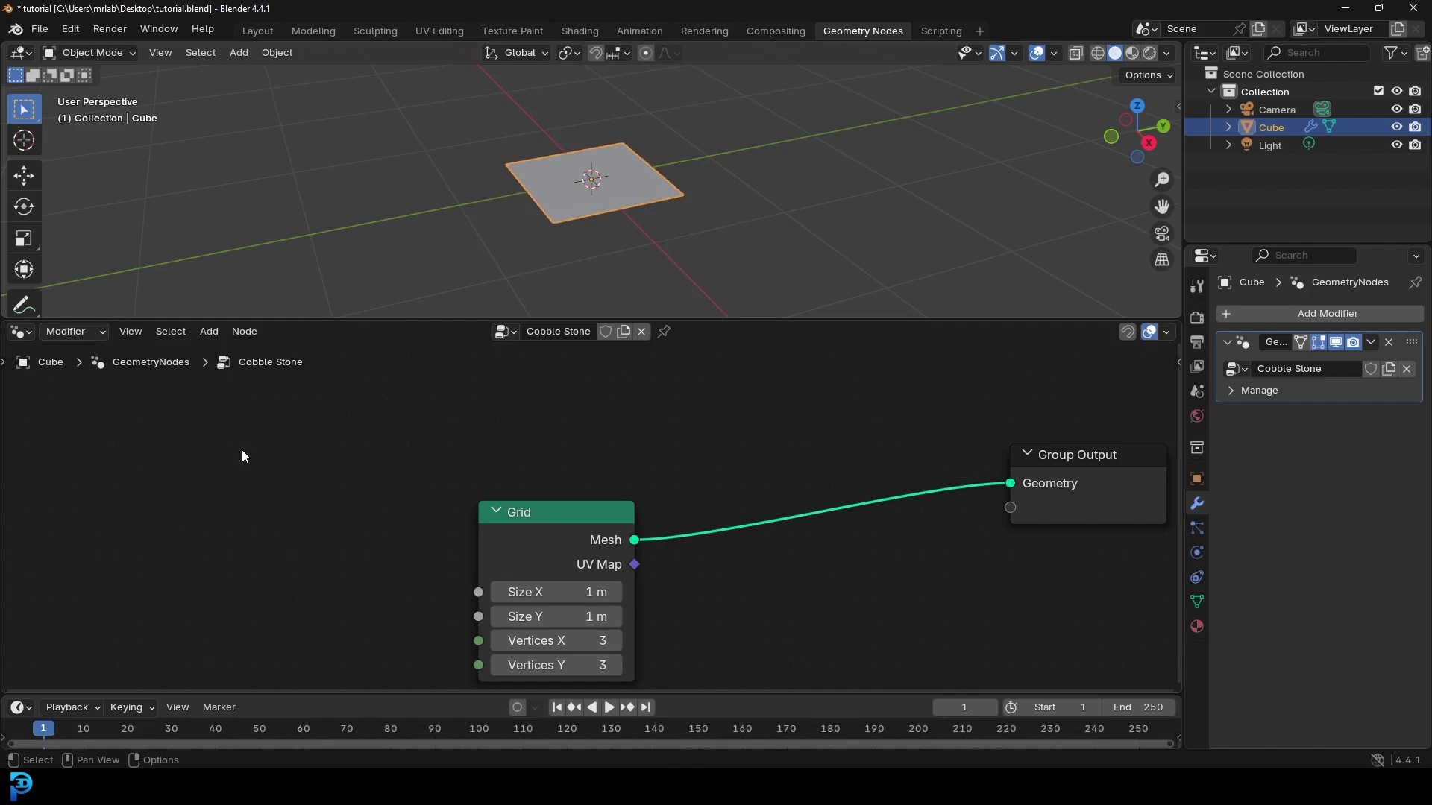
# Rearrange the Grid and Group Output nodes so they sit roughly level with each other
pyautogui.moveTo(543, 511); pyautogui.dragTo(281, 451)
pyautogui.moveTo(1096, 475); pyautogui.dragTo(801, 470)
pyautogui.moveTo(527, 519); pyautogui.dragTo(669, 469, button='middle')
pyautogui.scroll(2, 669, 469)
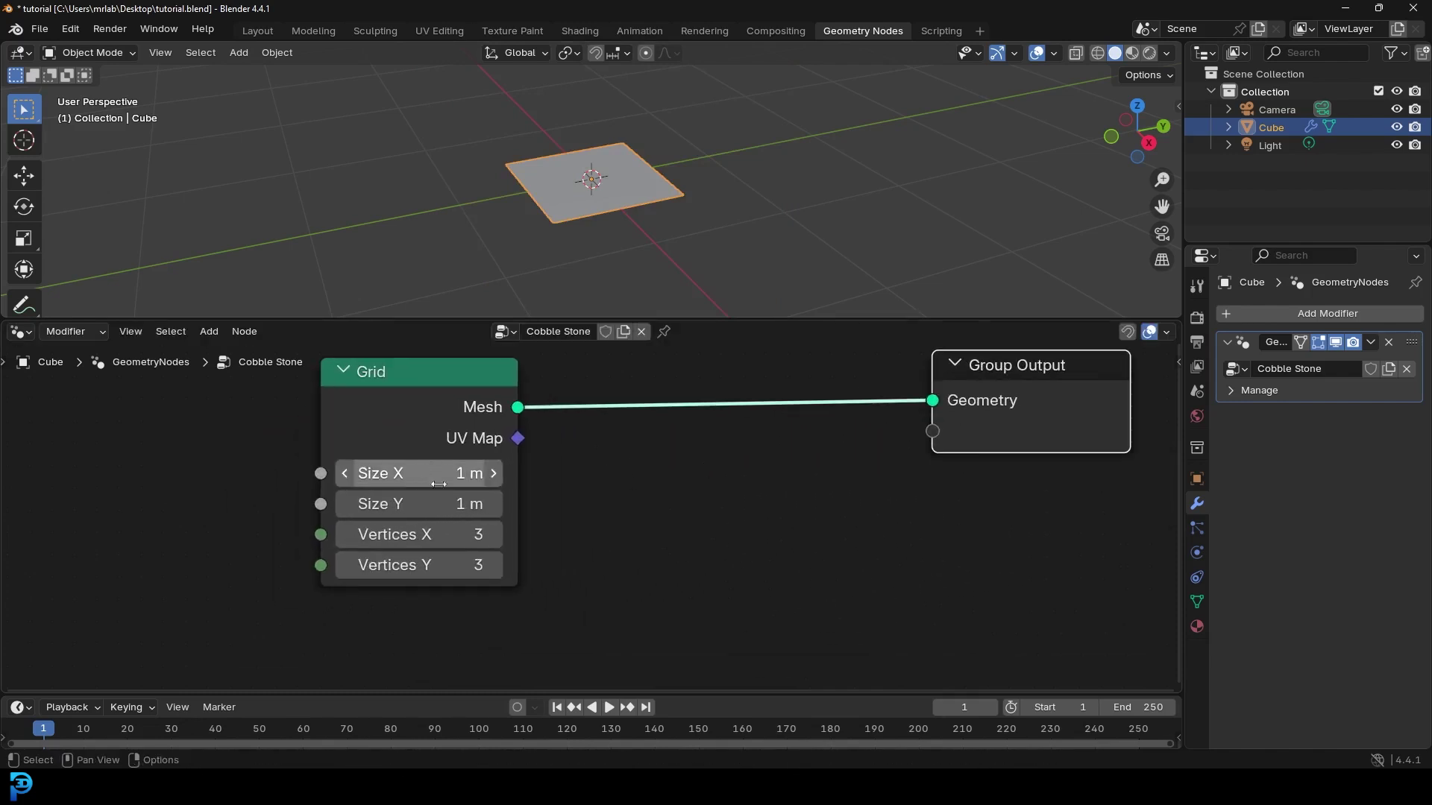
# Set the Grid node's Size X and Y to 3.5 m and its Vertices X and Y to 25
pyautogui.moveTo(439, 474); pyautogui.dragTo(439, 504)
pyautogui.write('3.5')
pyautogui.press('Return')
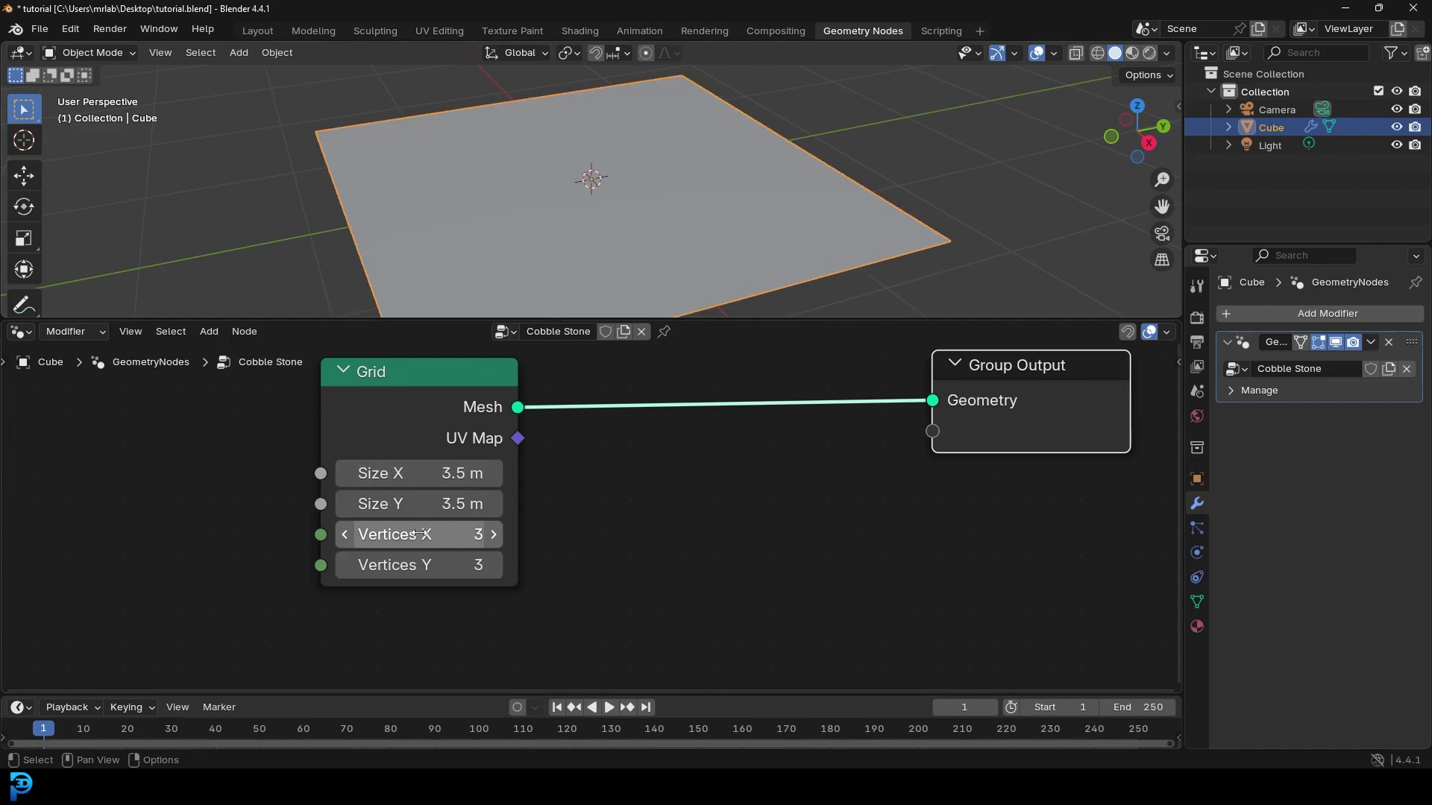
pyautogui.moveTo(419, 534)
pyautogui.mouseDown()
pyautogui.moveTo(420, 564)
pyautogui.moveTo(421, 533)
pyautogui.mouseUp()
pyautogui.write('25')
pyautogui.press('Return')
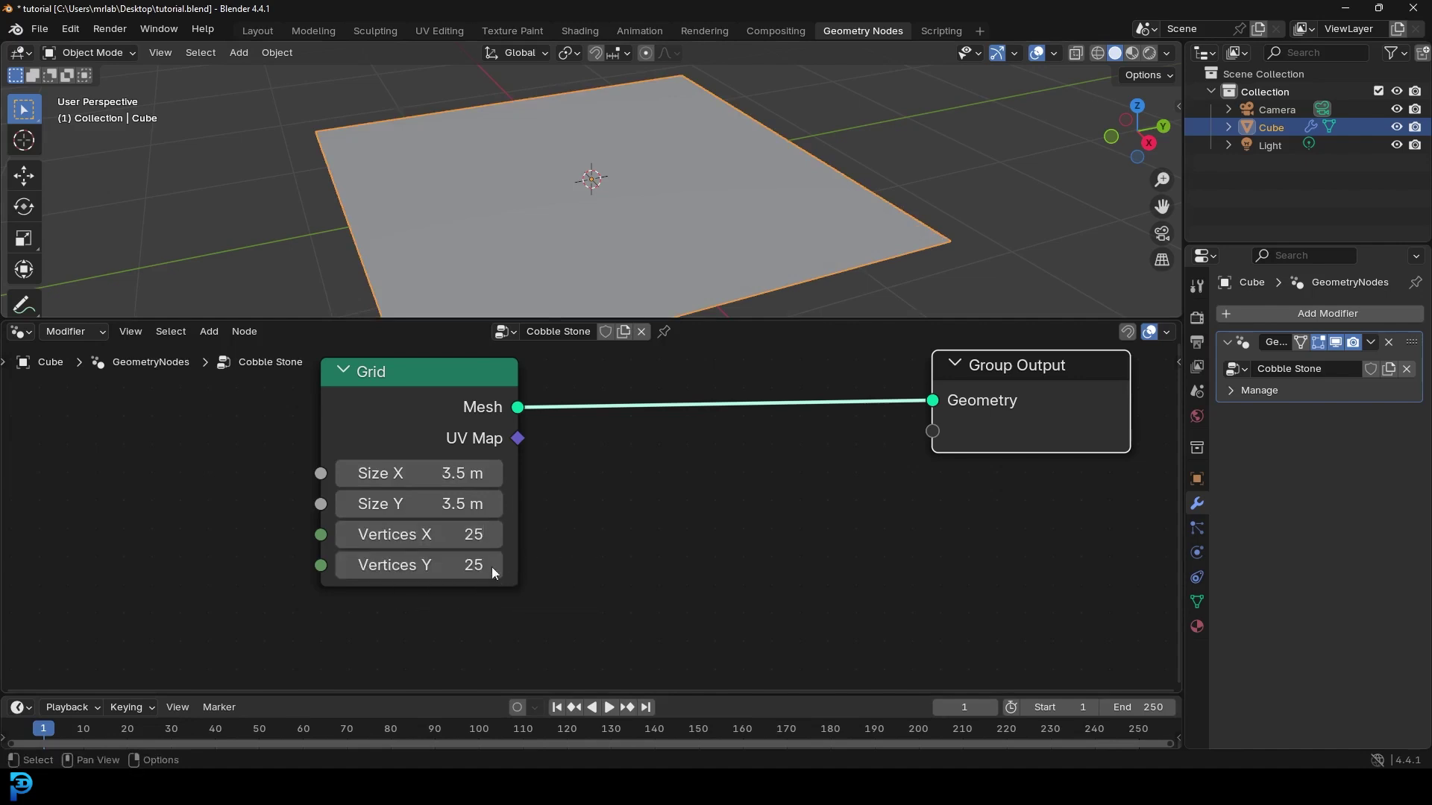
# Enable the Wireframe overlay in the 3D viewport to display the grid's subdivisions
pyautogui.scroll(-3, 674, 119)
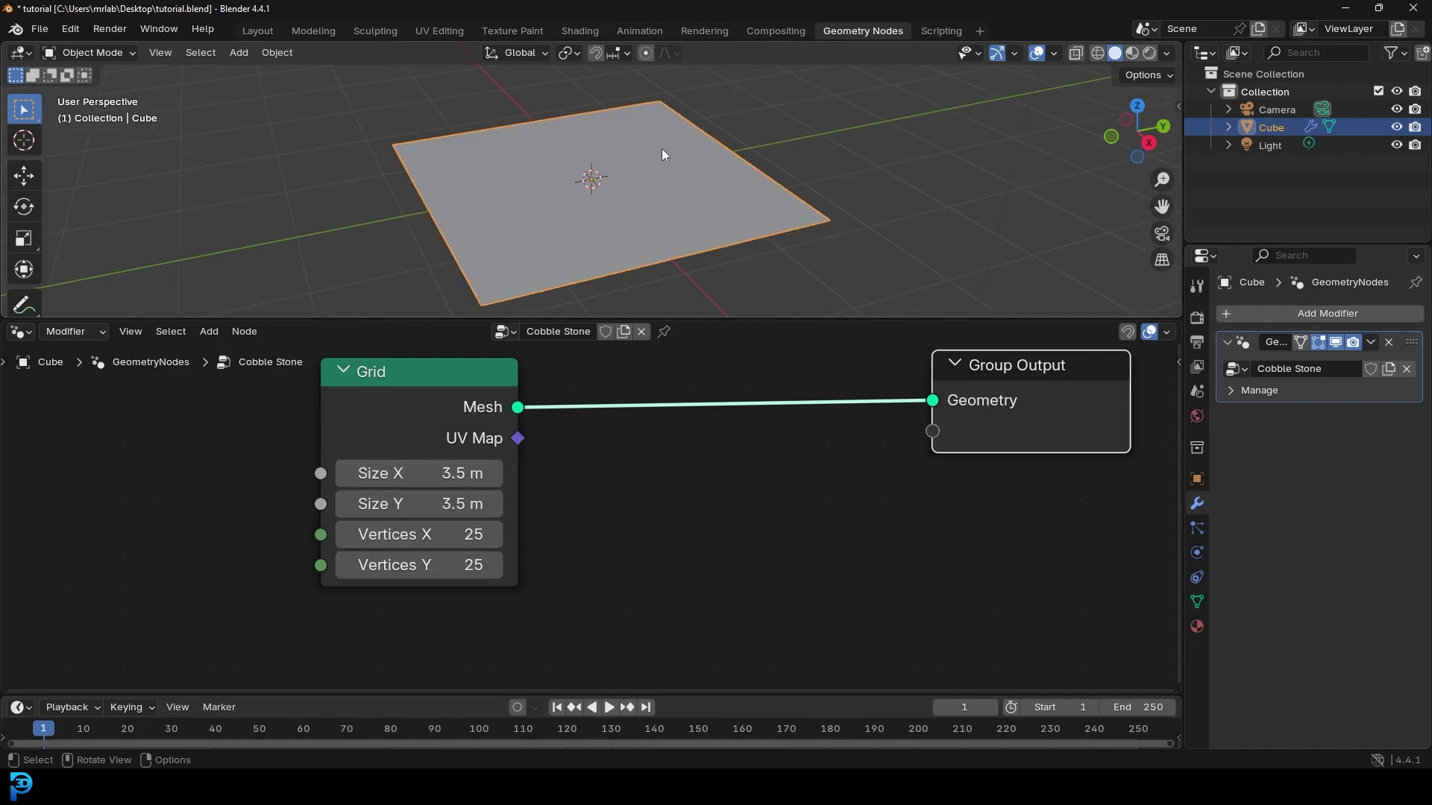
pyautogui.click(1055, 56)
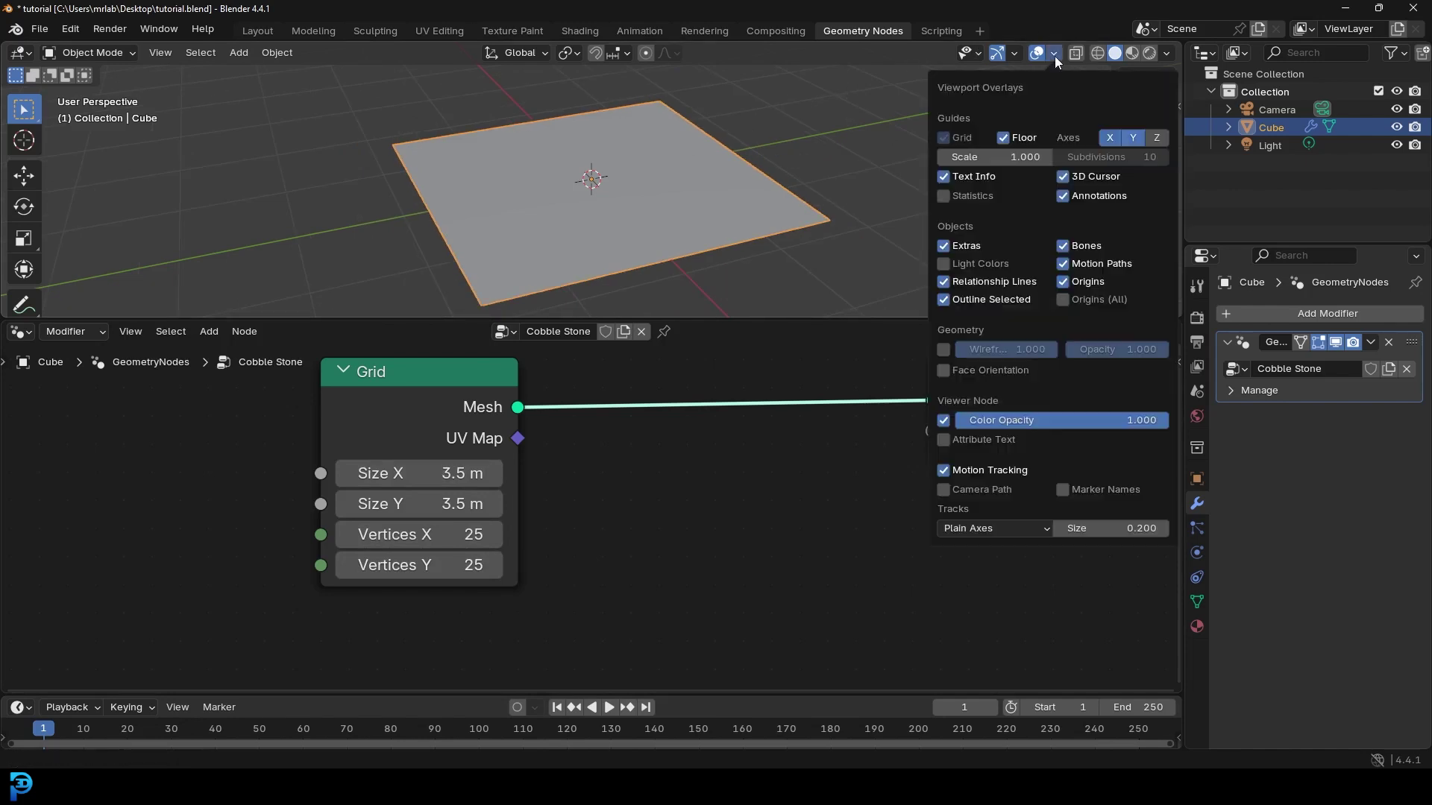
pyautogui.click(943, 351)
pyautogui.scroll(3, 695, 190)
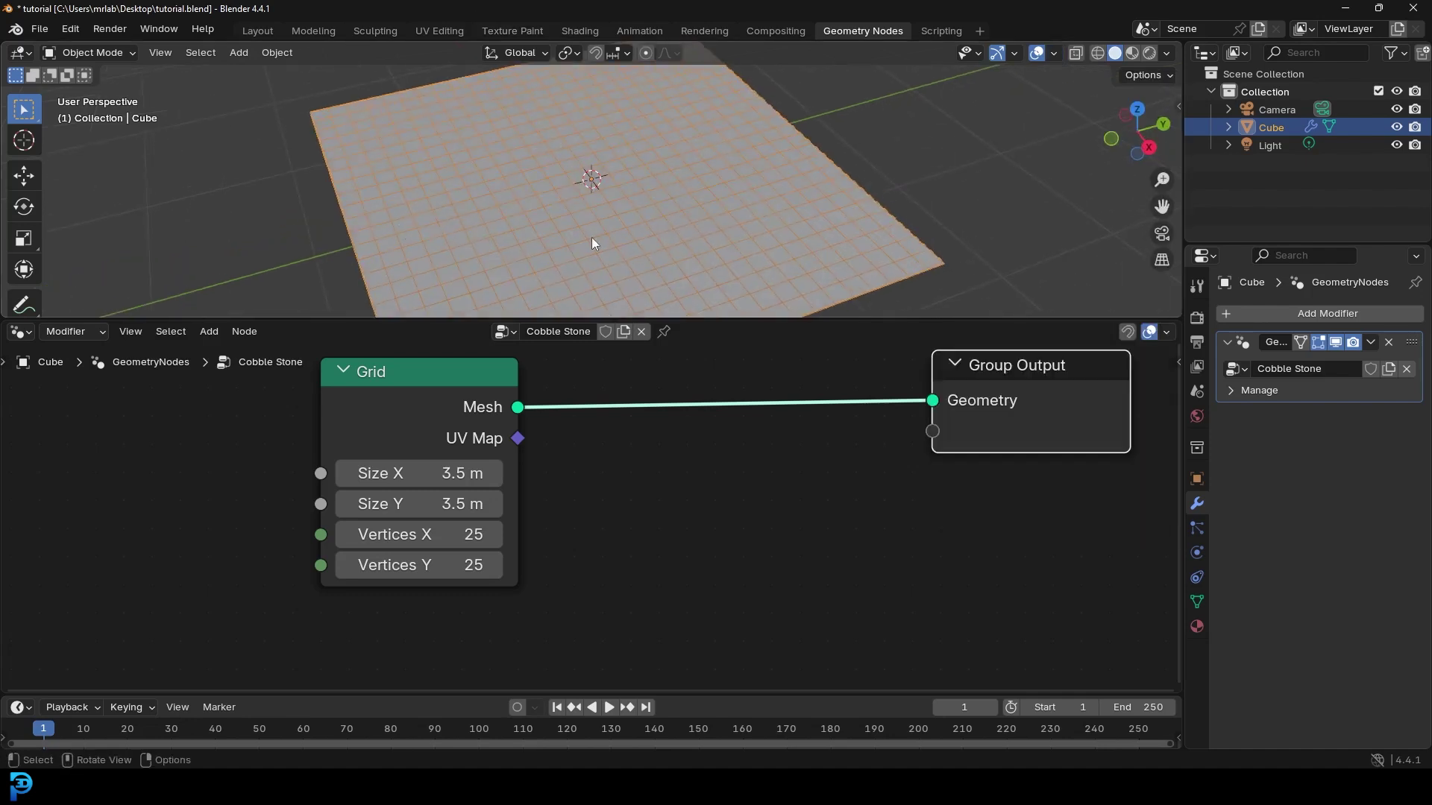
# Space the Grid and Group Output nodes farther apart to leave room between them
pyautogui.moveTo(635, 523); pyautogui.dragTo(500, 549, button='middle')
pyautogui.moveTo(925, 423); pyautogui.dragTo(1013, 427)
pyautogui.click(256, 422)
pyautogui.moveTo(256, 423); pyautogui.dragTo(245, 424)
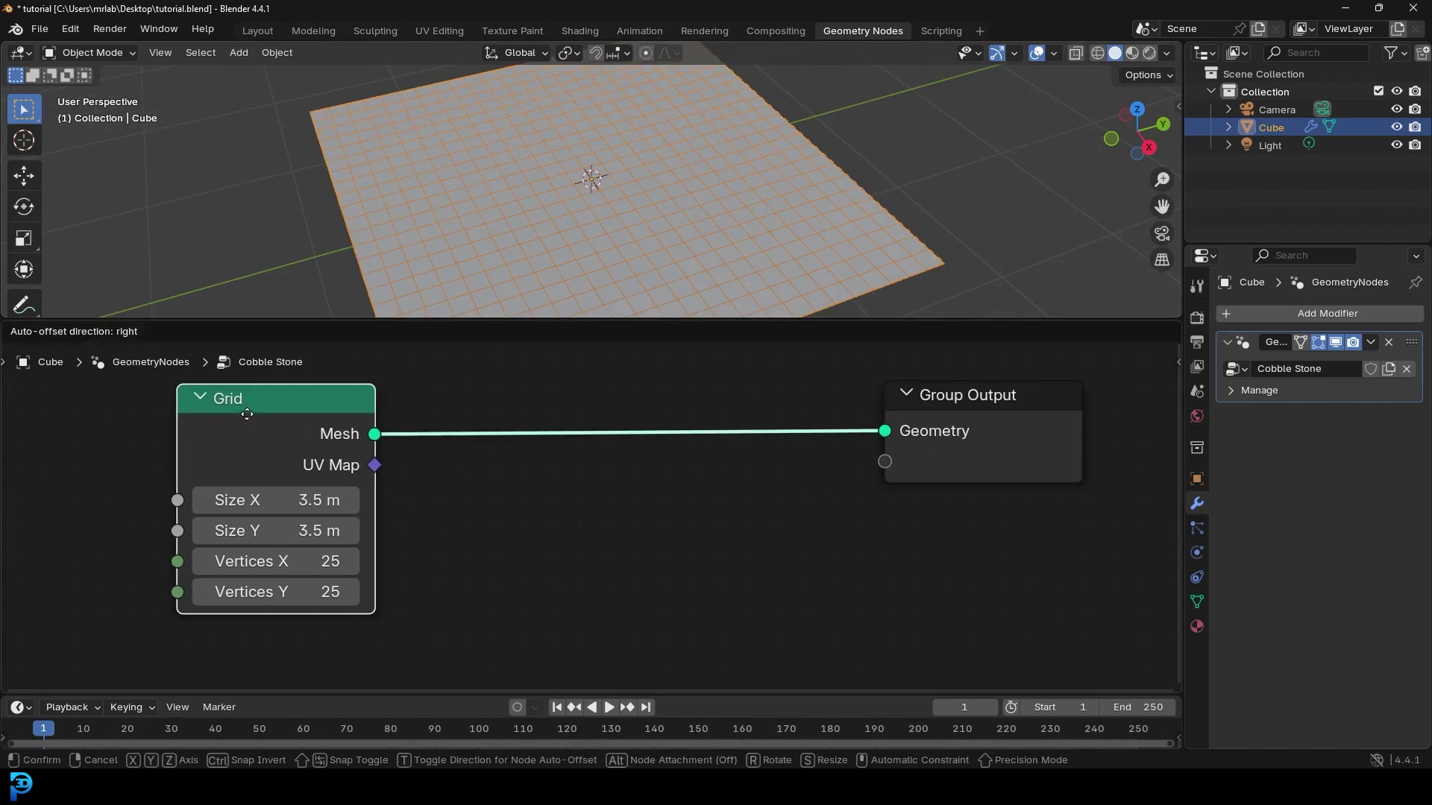
pyautogui.moveTo(485, 480); pyautogui.dragTo(460, 463, button='middle')
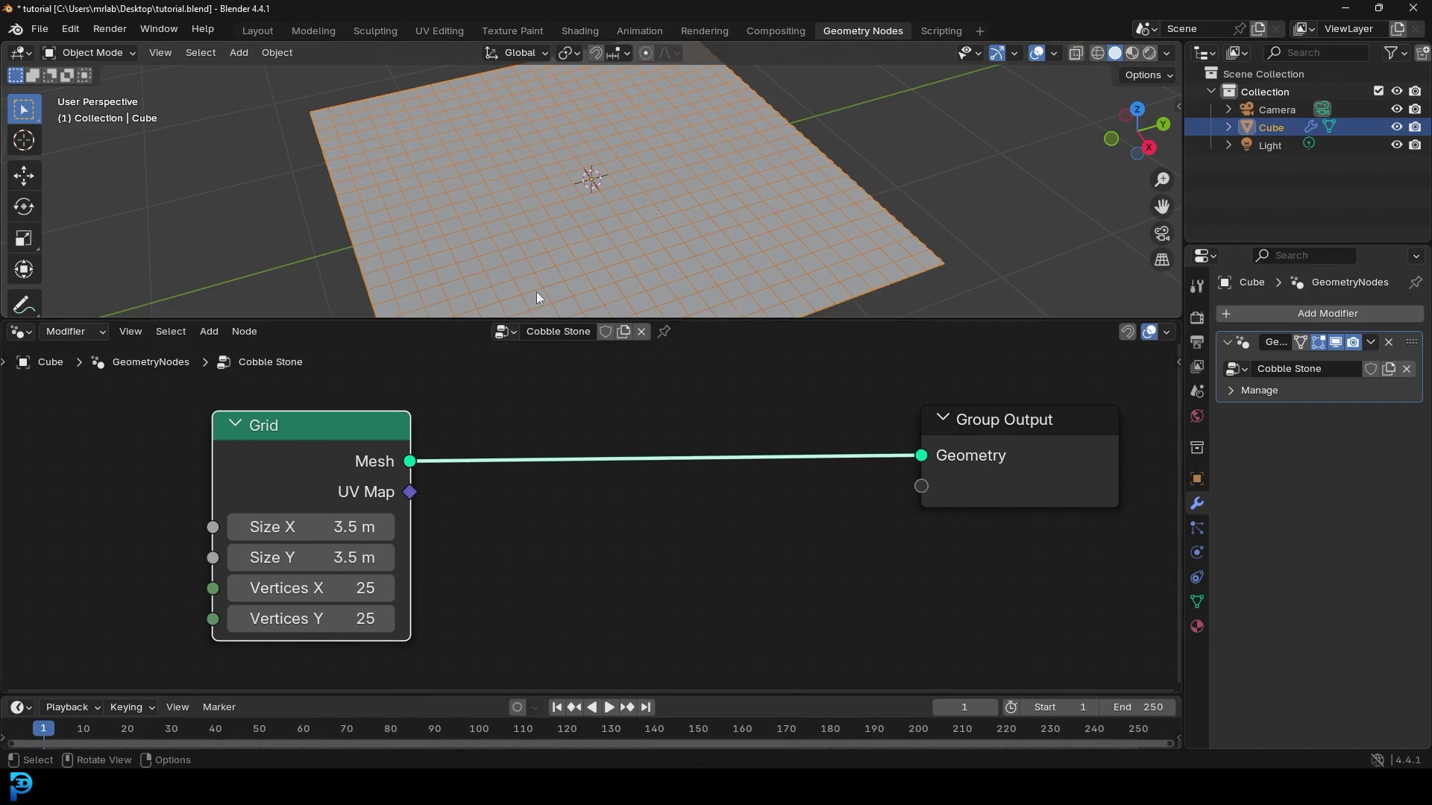
# Insert a Merge by Distance node between the Grid and Group Output nodes and set its Distance to 0.501 m
pyautogui.moveTo(542, 504); pyautogui.dragTo(545, 506, button='middle')
pyautogui.hotkey('shift', 'a')
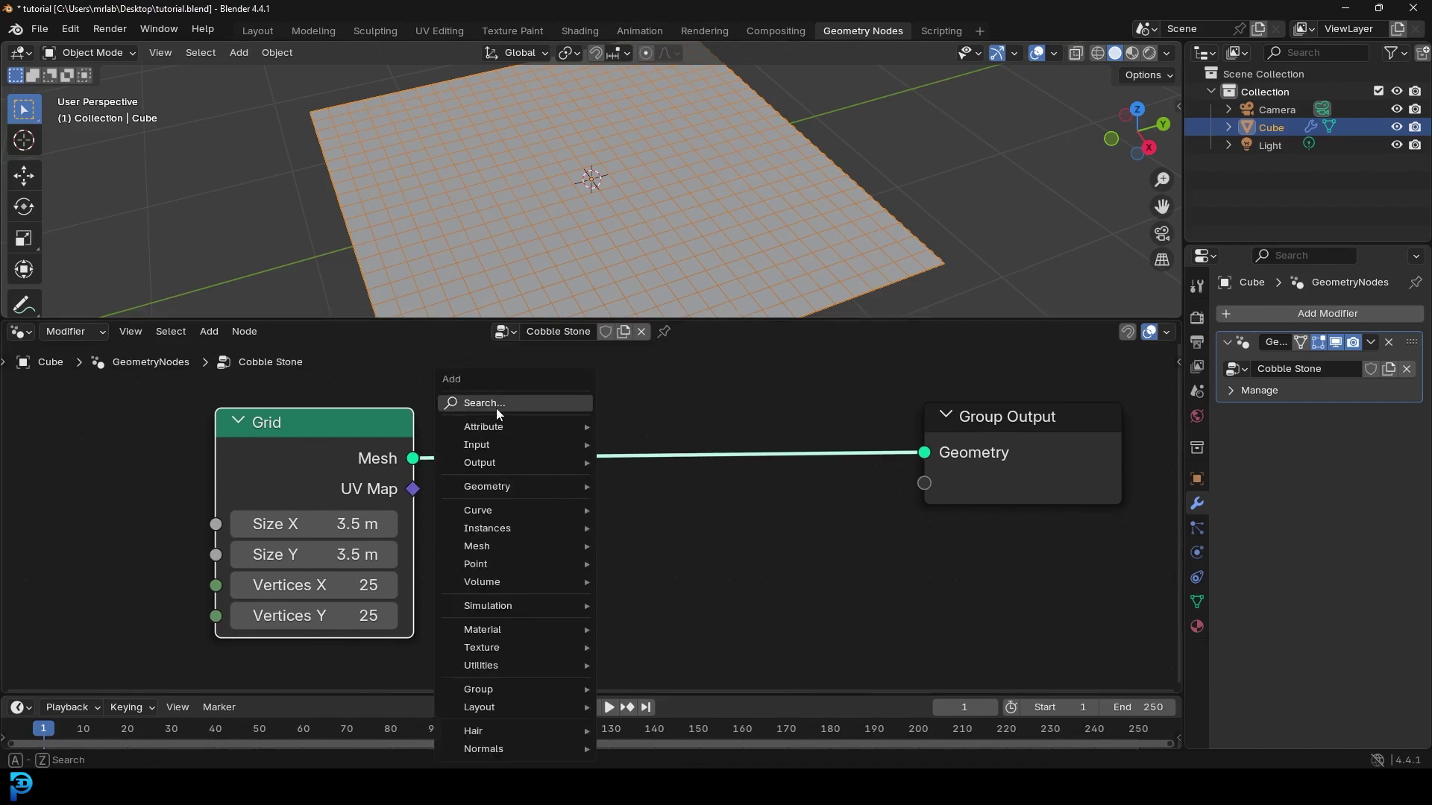
pyautogui.click(499, 406)
pyautogui.write('merg')
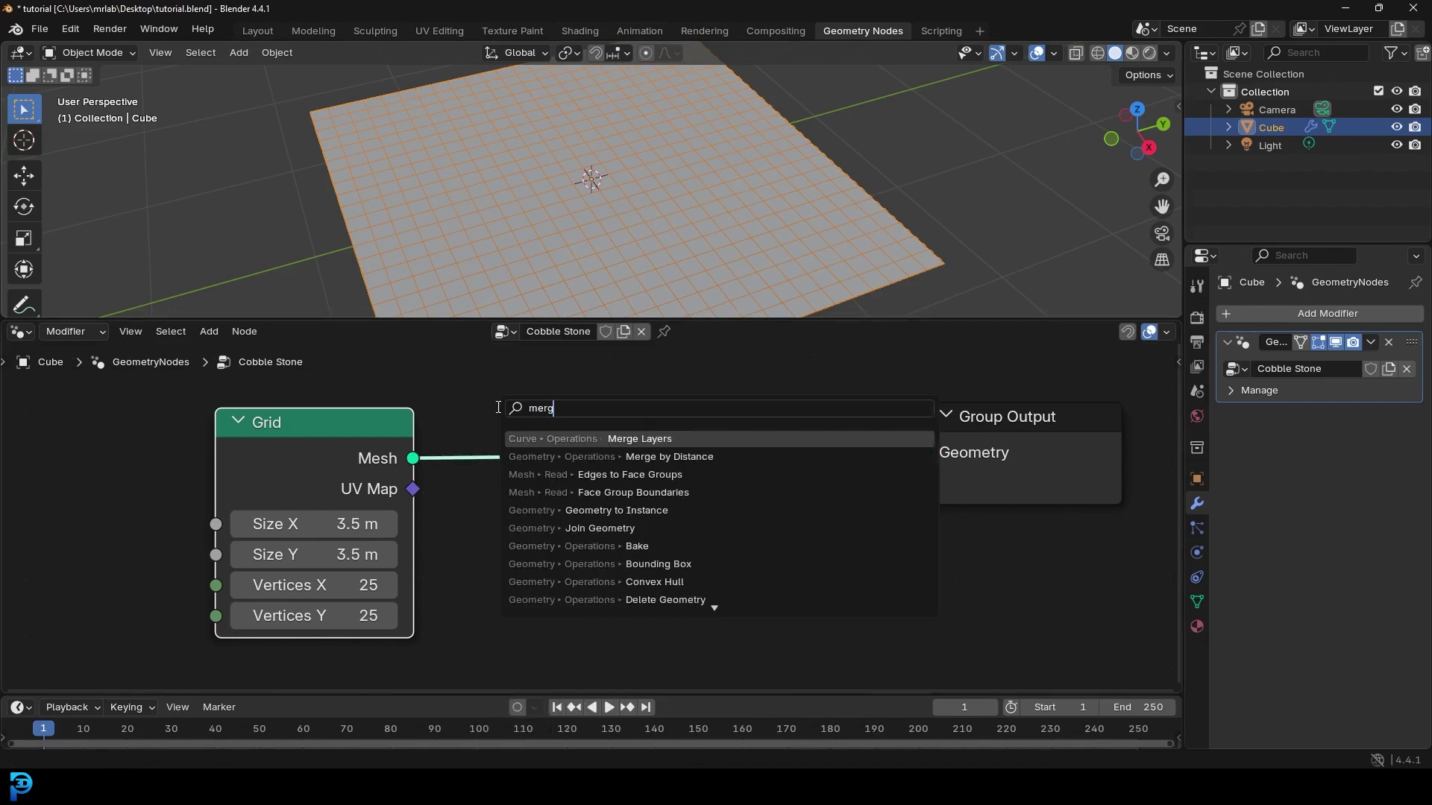
pyautogui.click(669, 457)
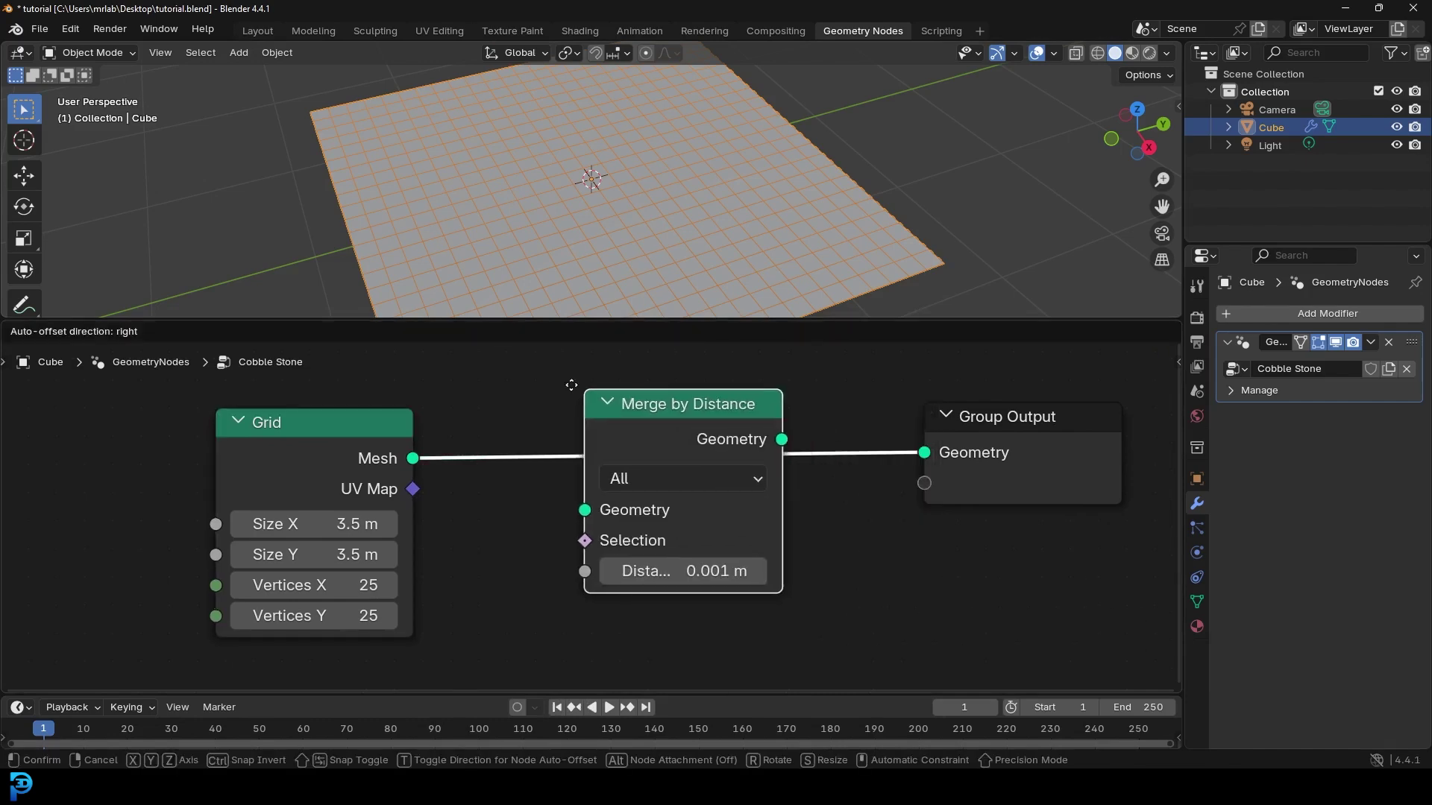
pyautogui.click(599, 432)
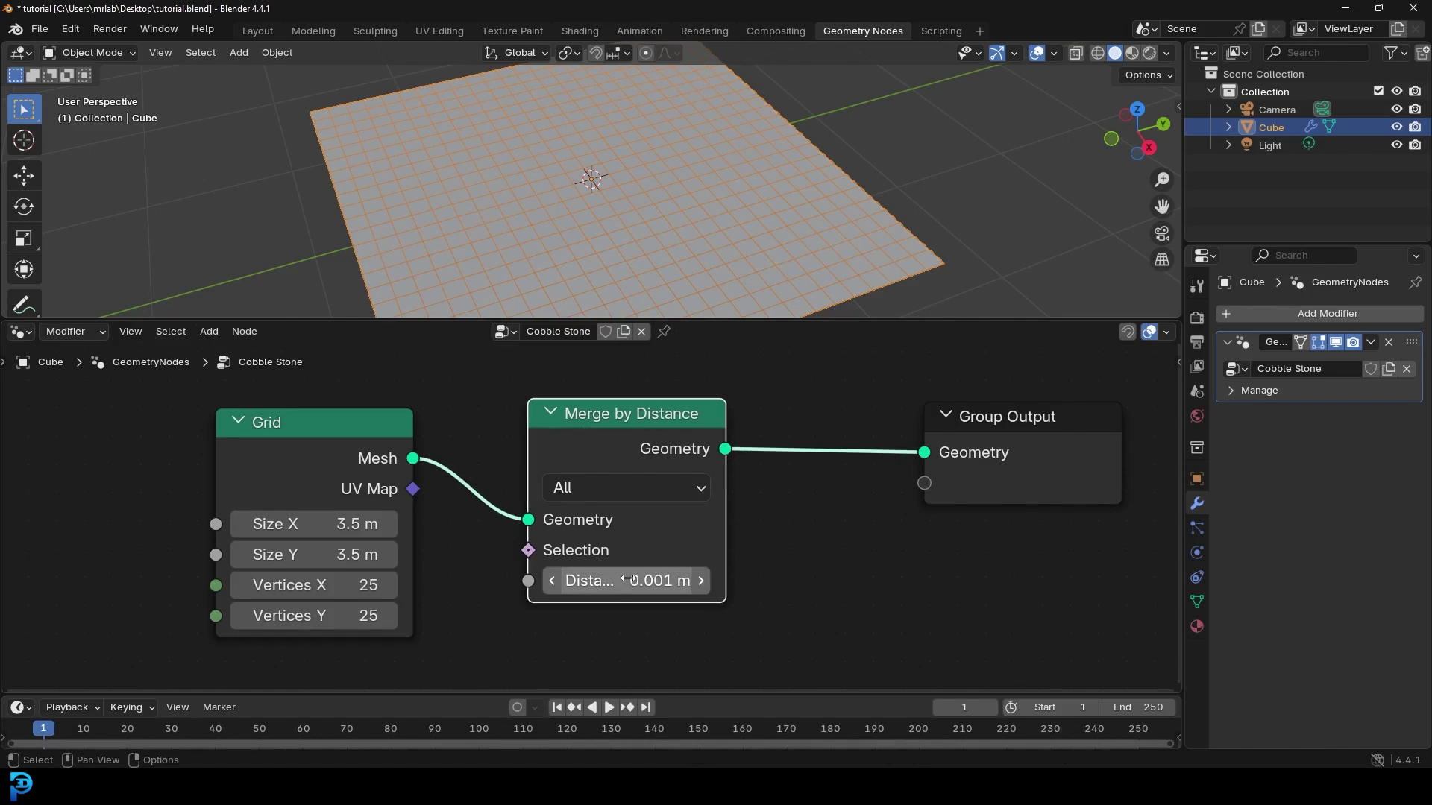
pyautogui.moveTo(649, 581); pyautogui.dragTo(686, 581)
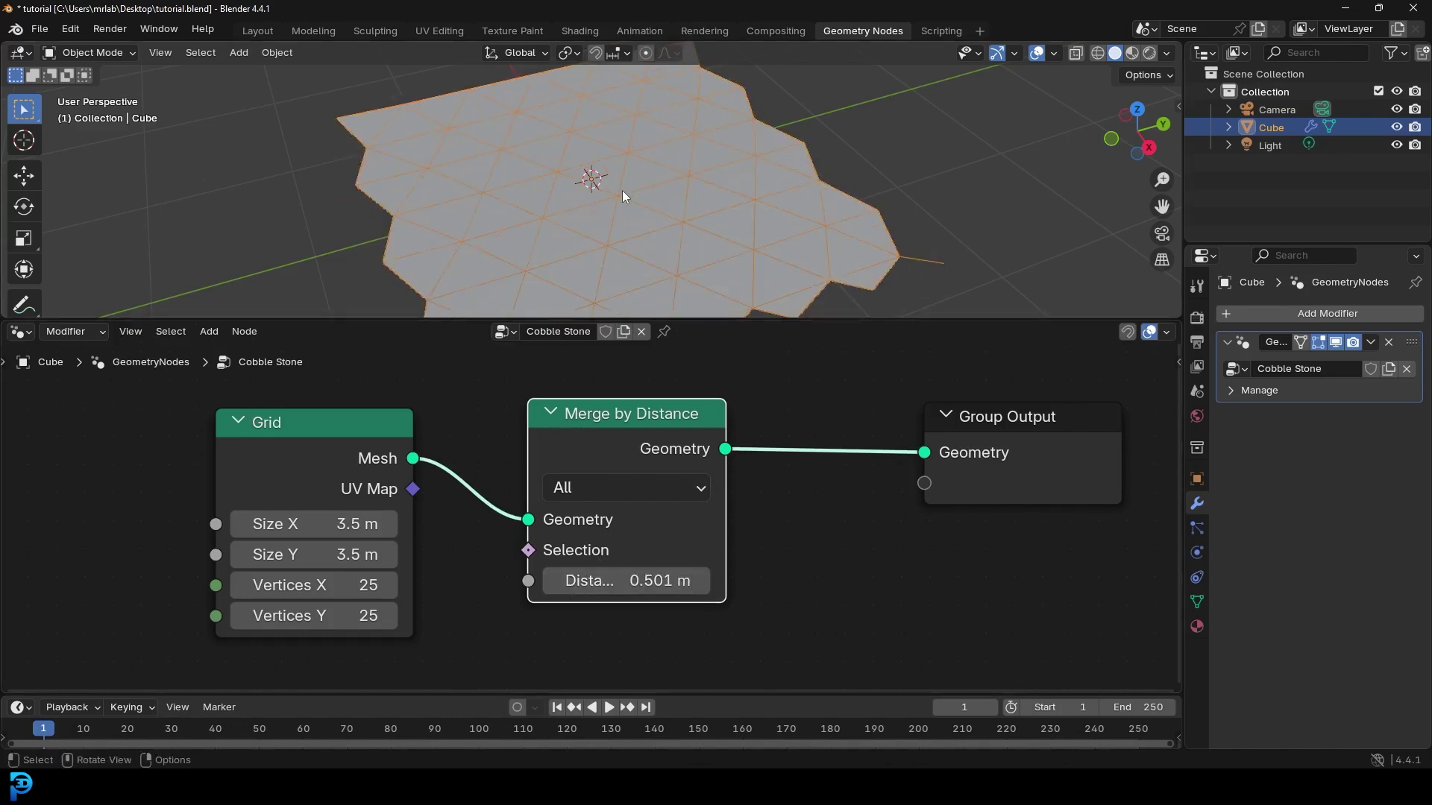
# Feed the Merge by Distance node's Selection from a new Boolean Random Value node and move the Grid node farther away
pyautogui.moveTo(460, 509); pyautogui.dragTo(489, 441, button='middle')
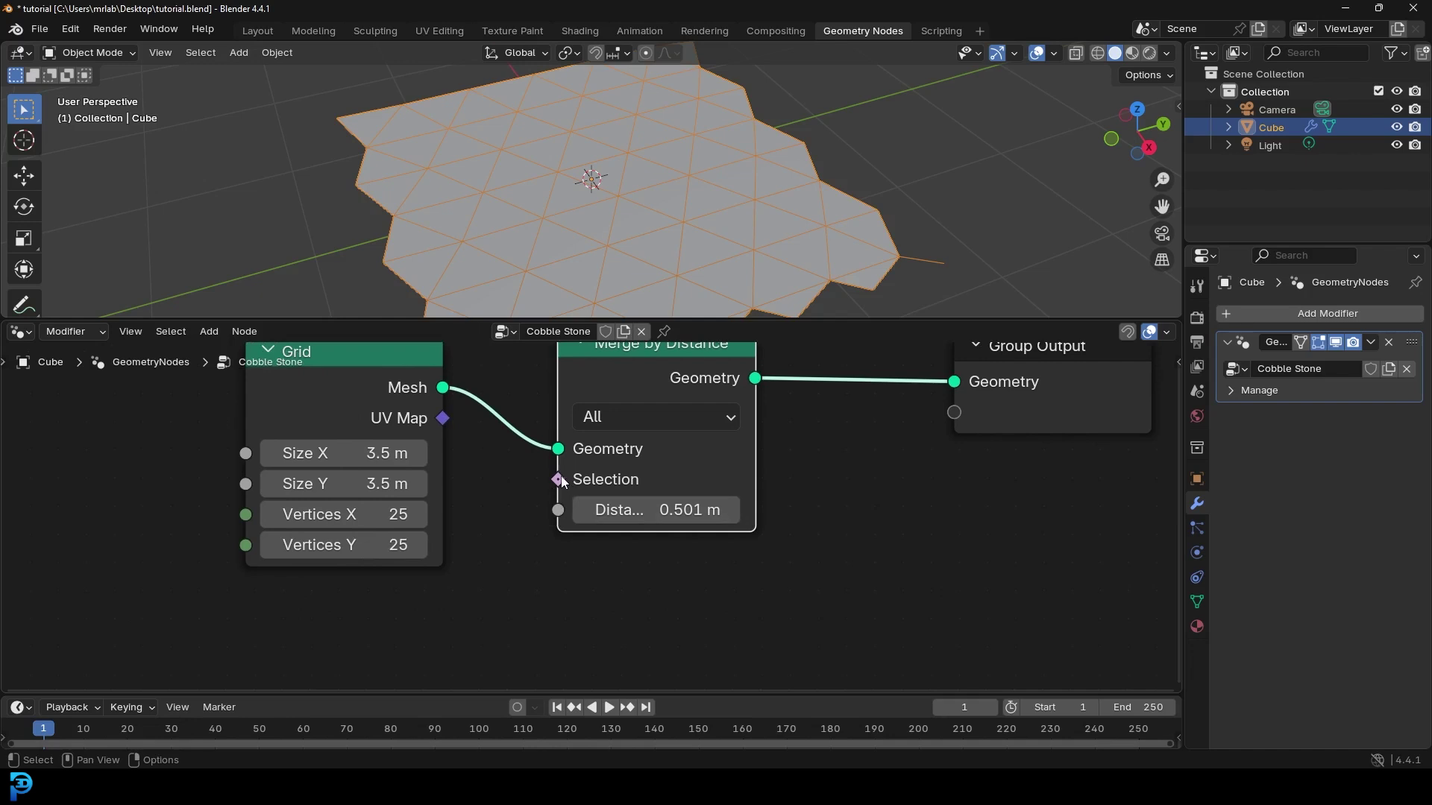
pyautogui.moveTo(561, 481); pyautogui.dragTo(466, 603)
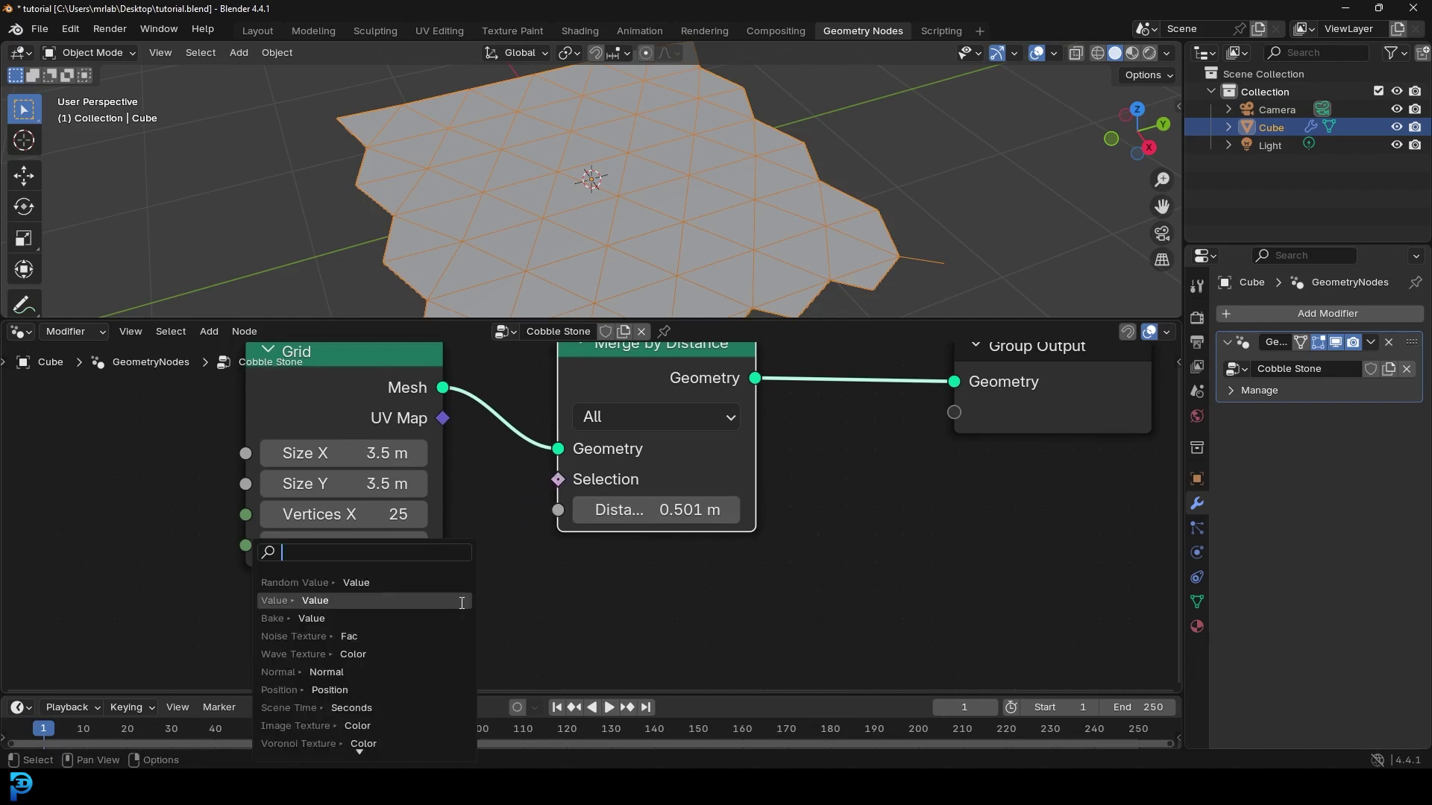
pyautogui.write('random')
pyautogui.click(325, 587)
pyautogui.click(362, 593)
pyautogui.moveTo(367, 403); pyautogui.dragTo(154, 408)
# Set the Random Value node's Probability to 0.75
pyautogui.moveTo(494, 529); pyautogui.dragTo(530, 360, button='middle')
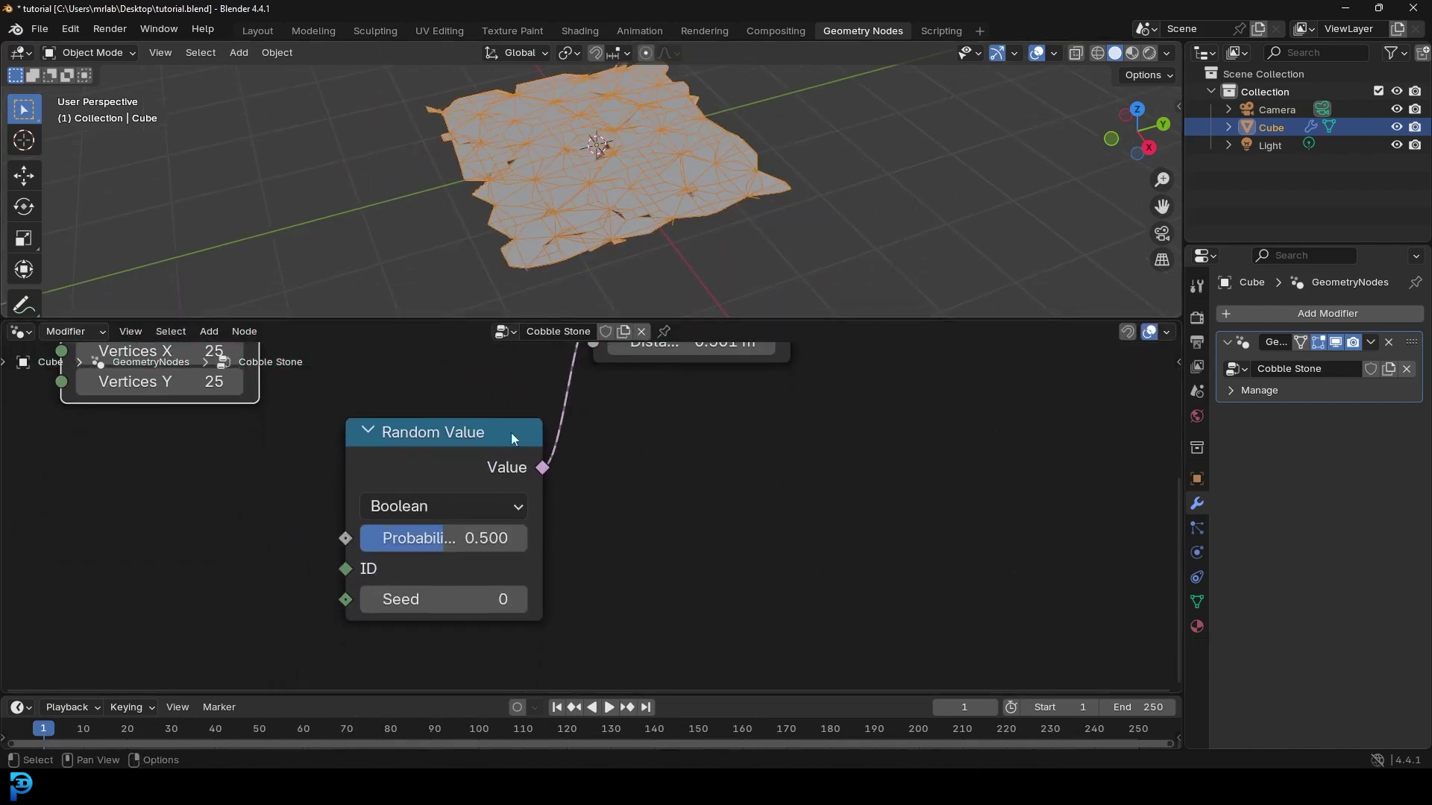
pyautogui.scroll(1, 530, 360)
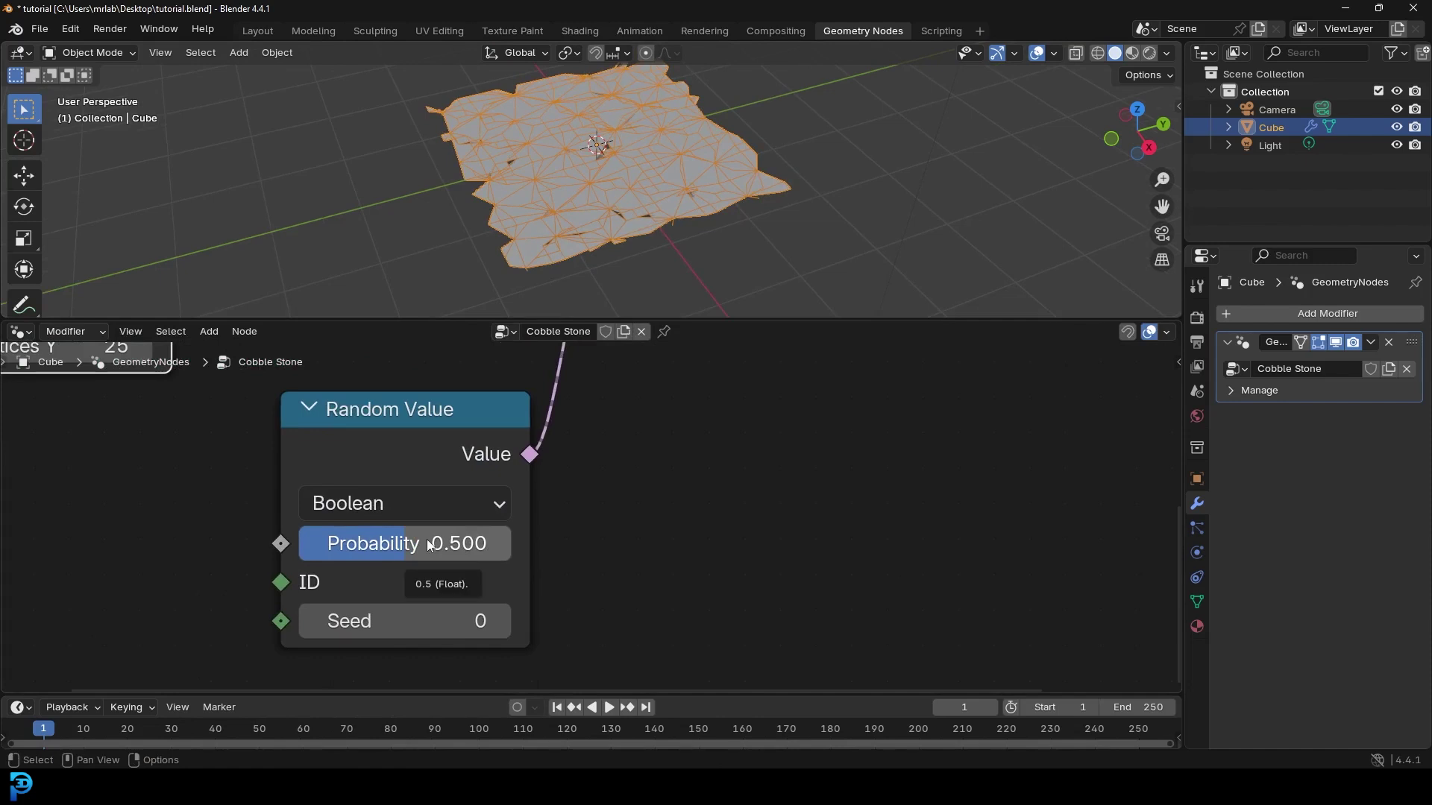
pyautogui.click(417, 543)
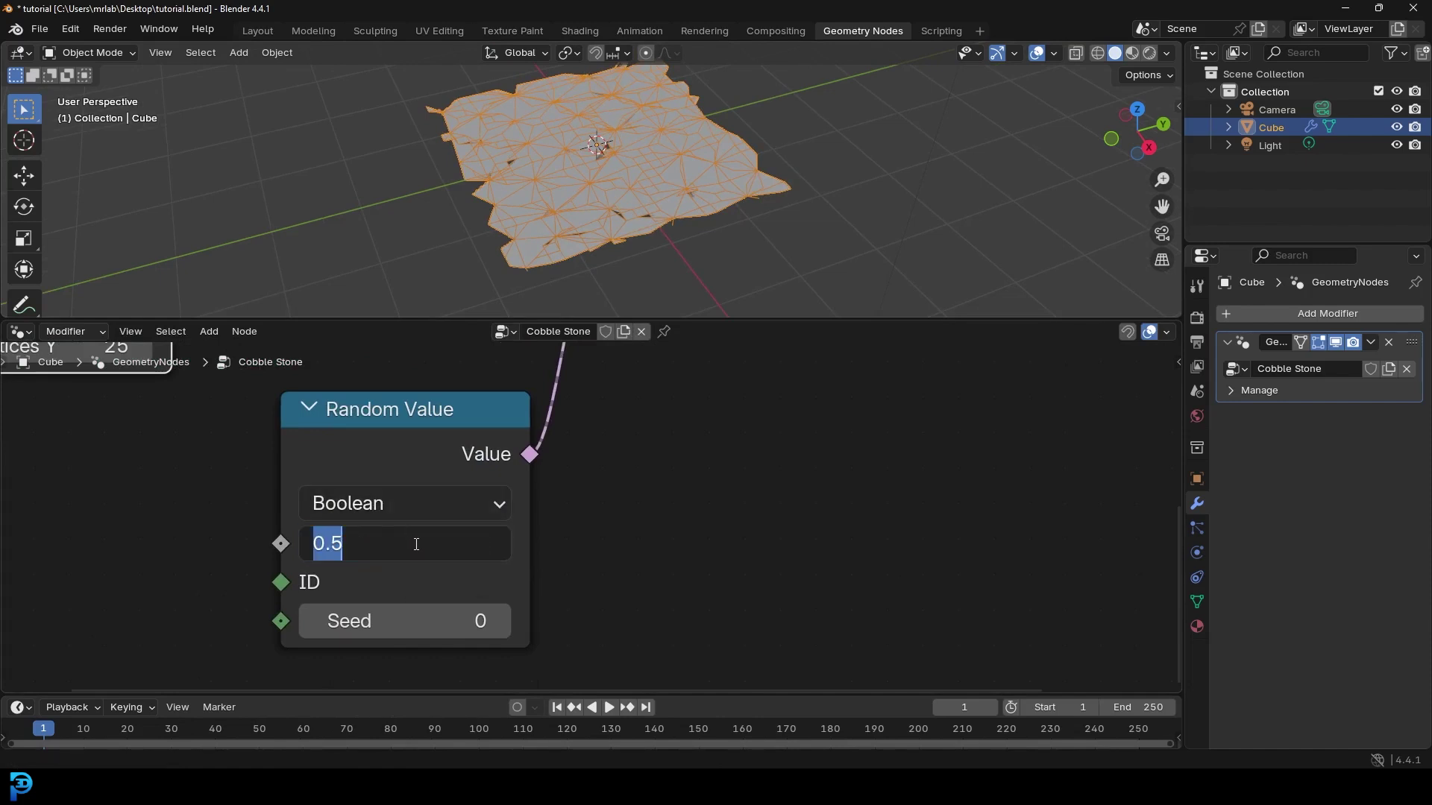
pyautogui.write('.75')
pyautogui.press('Return')
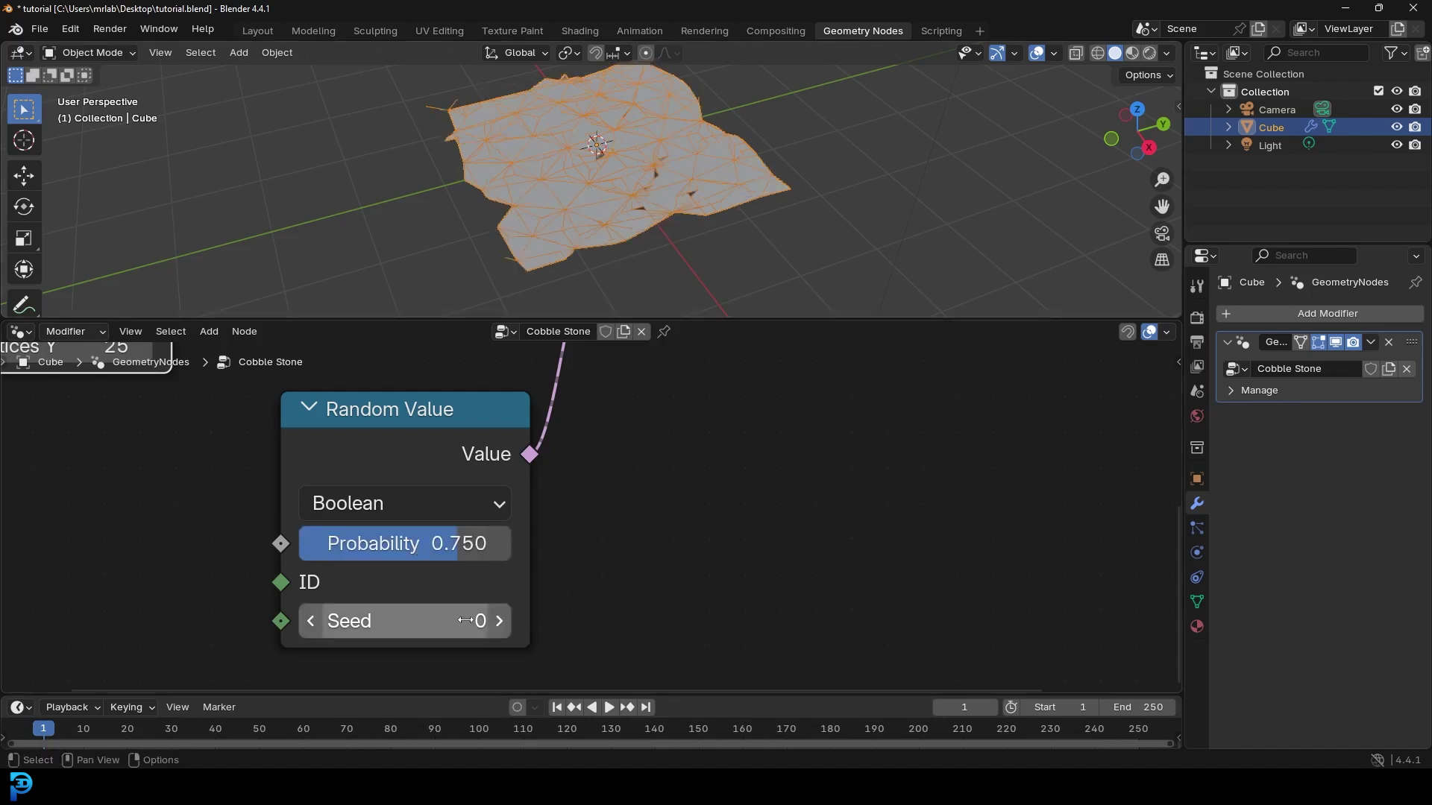
# Set the Merge by Distance node's Distance to 0.25 m and check the irregular mesh in the 3D viewport
pyautogui.moveTo(639, 444); pyautogui.dragTo(475, 629, button='middle')
pyautogui.moveTo(596, 487); pyautogui.dragTo(585, 514, button='middle')
pyautogui.scroll(1, 586, 514)
pyautogui.moveTo(573, 516); pyautogui.dragTo(472, 516)
pyautogui.scroll(2, 633, 128)
pyautogui.moveTo(596, 509); pyautogui.dragTo(670, 498)
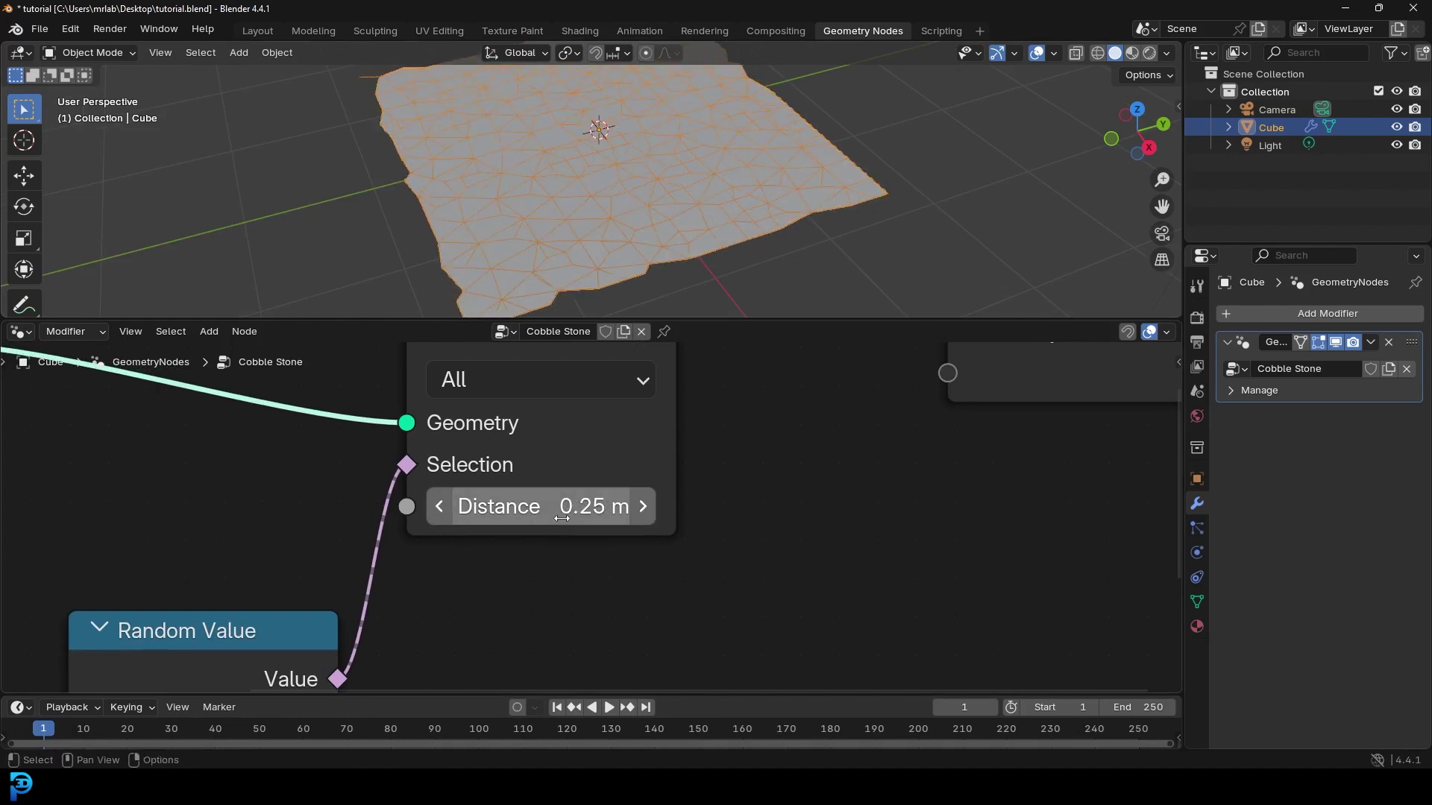
pyautogui.moveTo(623, 155); pyautogui.dragTo(660, 195, button='middle')
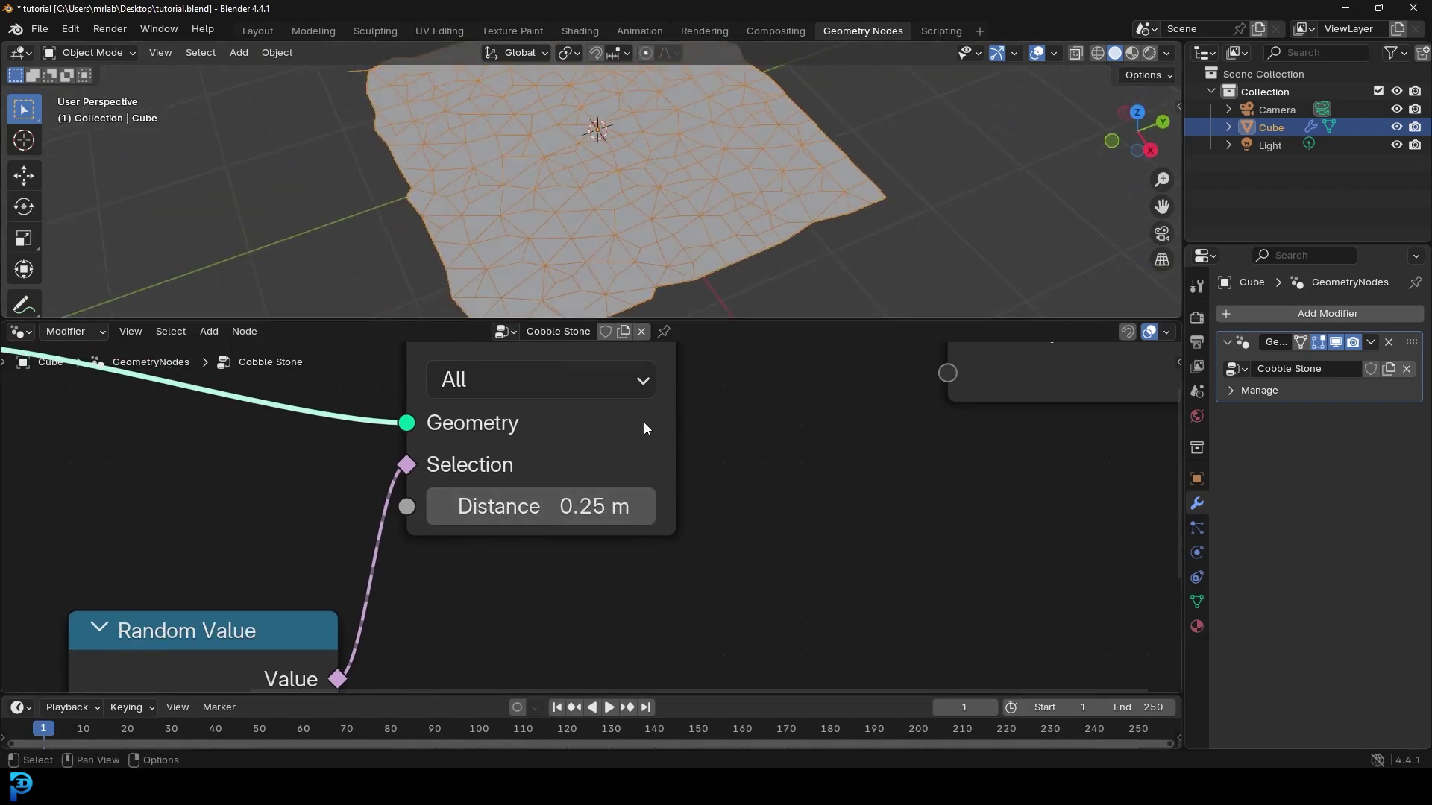
pyautogui.scroll(-3, 646, 428)
pyautogui.scroll(2, 643, 234)
pyautogui.scroll(-3, 666, 224)
pyautogui.moveTo(675, 194)
pyautogui.mouseDown(button='middle')
pyautogui.moveTo(668, 155)
pyautogui.moveTo(646, 174)
pyautogui.moveTo(681, 173)
pyautogui.mouseUp(button='middle')
pyautogui.scroll(3, 667, 157)
# Make room before Group Output and insert a Dual Mesh node after Merge by Distance to form cobble-shaped faces
pyautogui.moveTo(709, 464); pyautogui.dragTo(485, 511, button='middle')
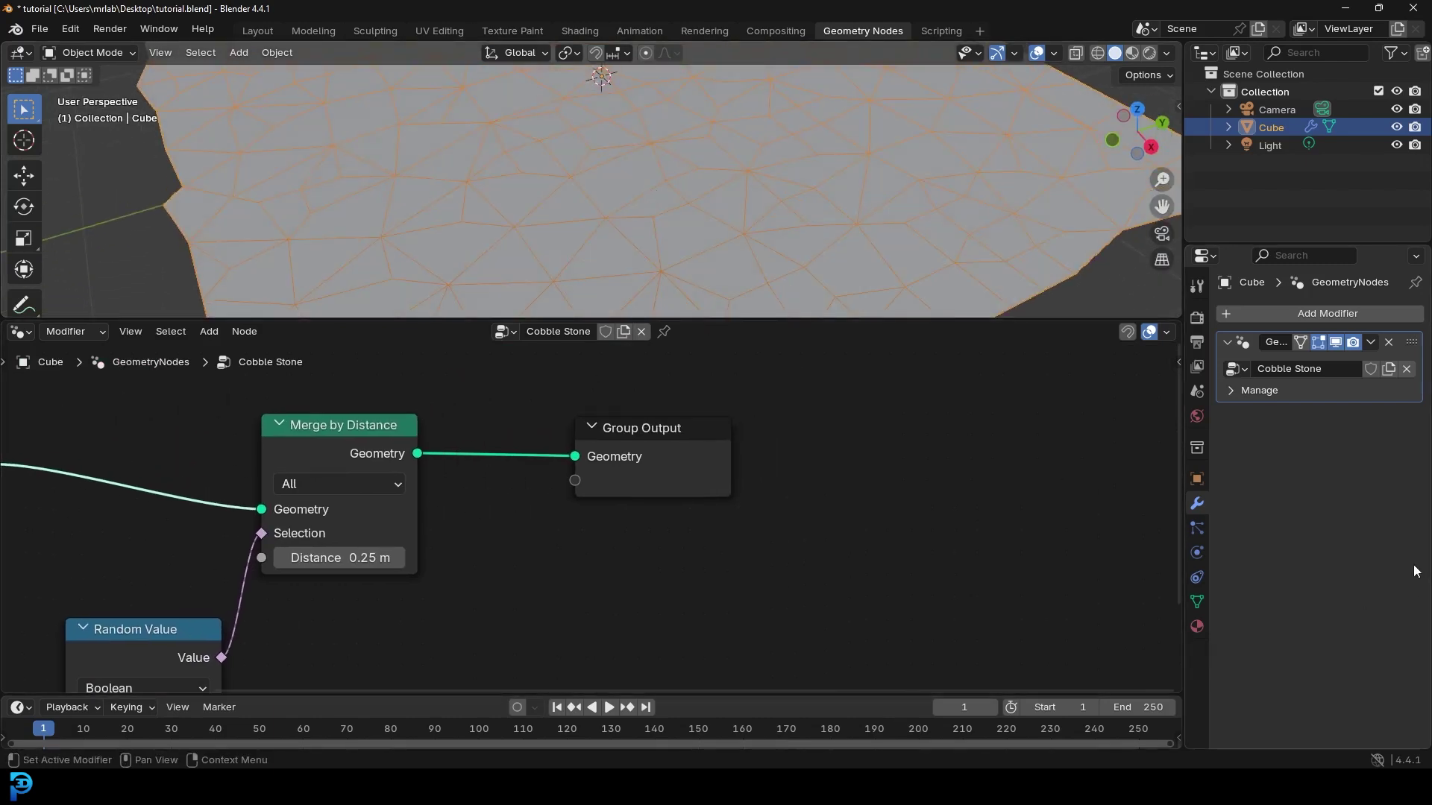
pyautogui.moveTo(701, 457); pyautogui.dragTo(959, 432)
pyautogui.hotkey('shift', 'a')
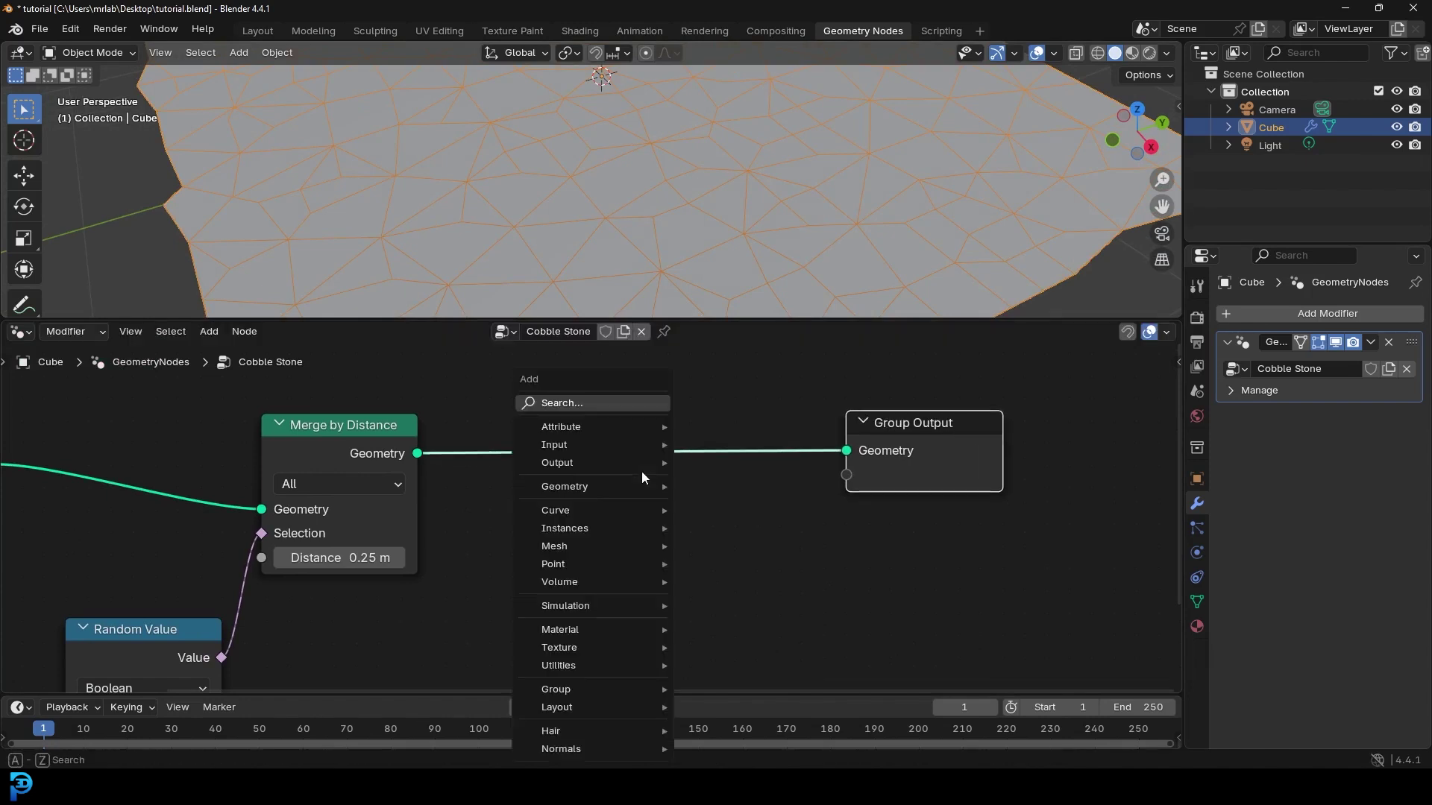
pyautogui.click(587, 403)
pyautogui.write('dual')
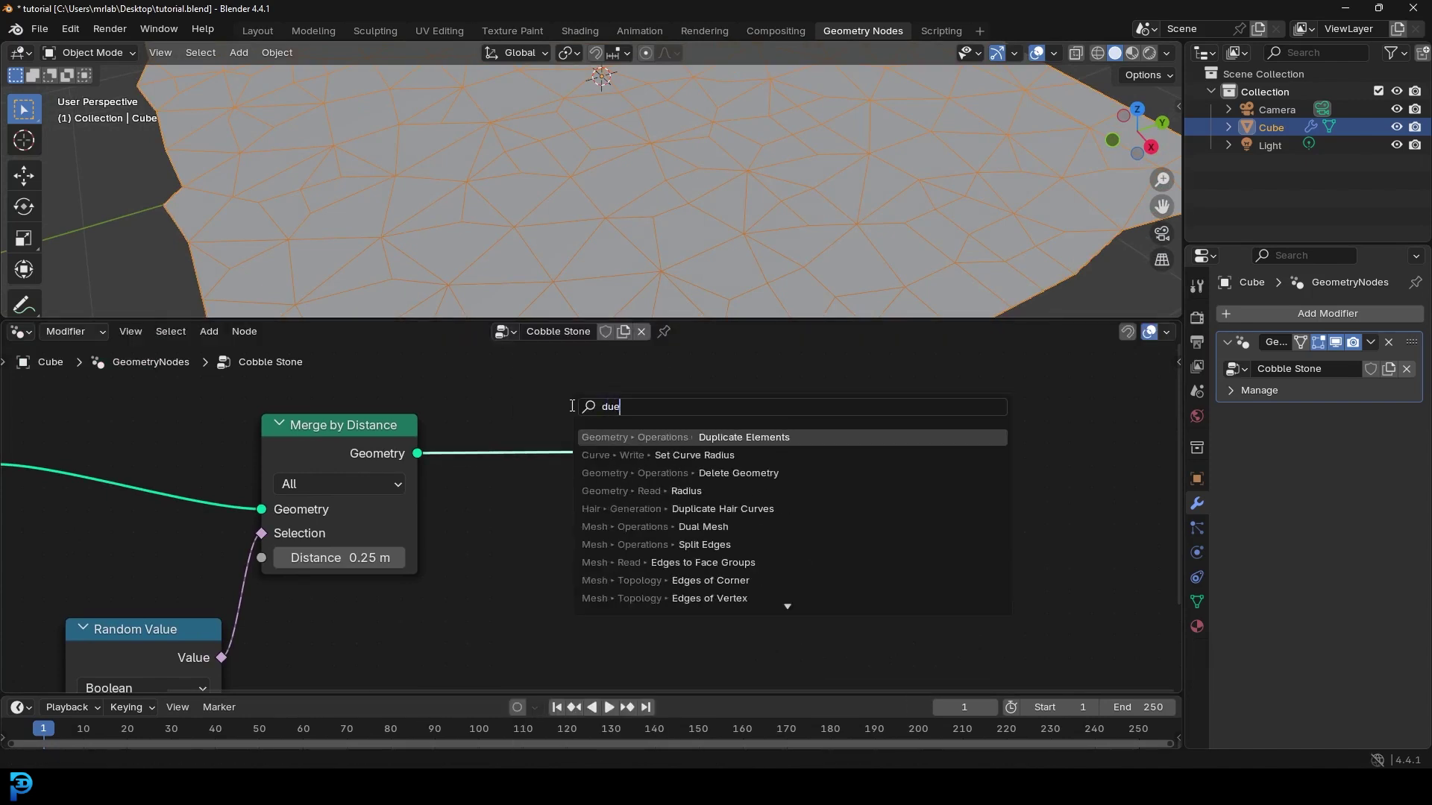
pyautogui.click(644, 437)
pyautogui.click(723, 442)
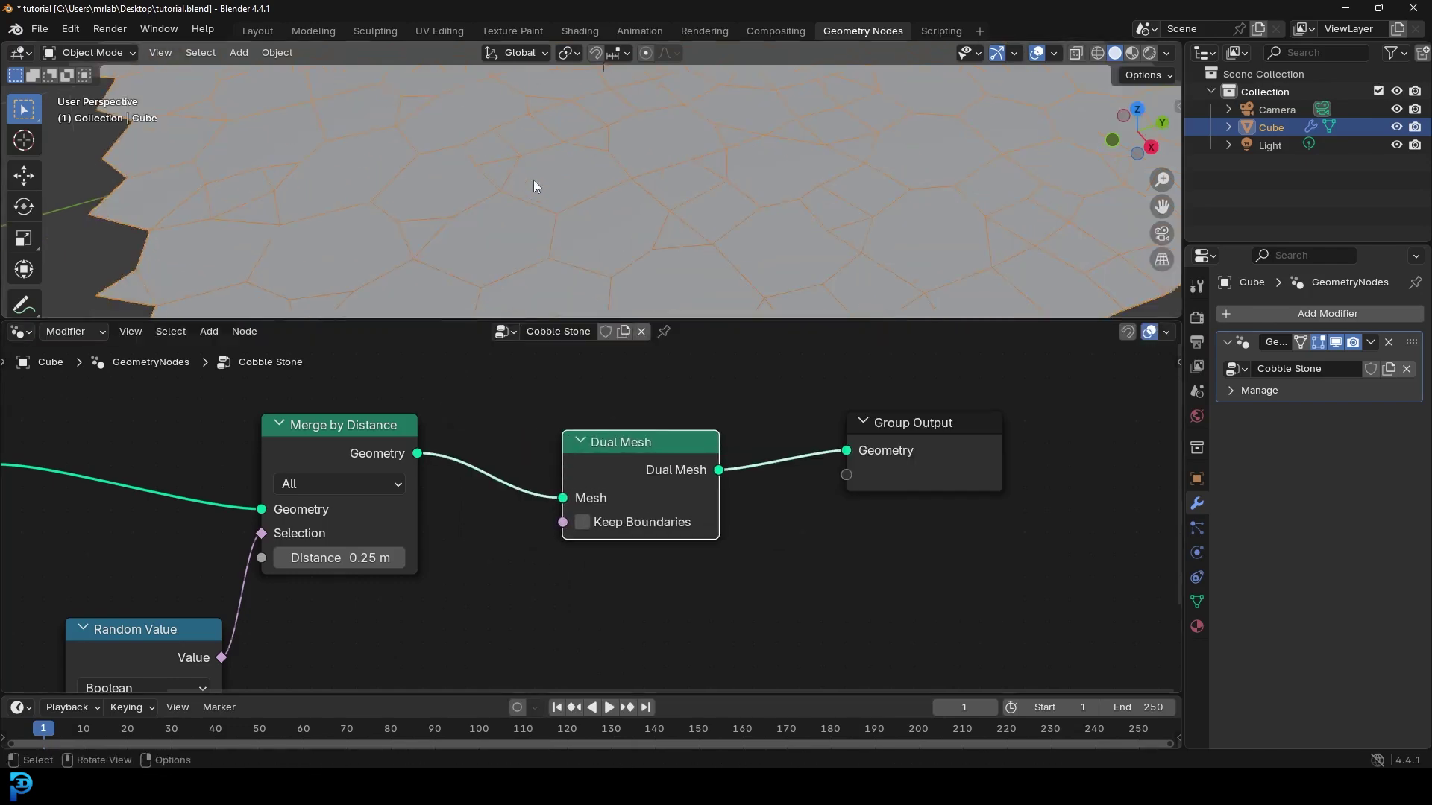
pyautogui.scroll(-3, 648, 173)
pyautogui.moveTo(714, 217); pyautogui.dragTo(684, 293, button='middle')
pyautogui.scroll(2, 455, 175)
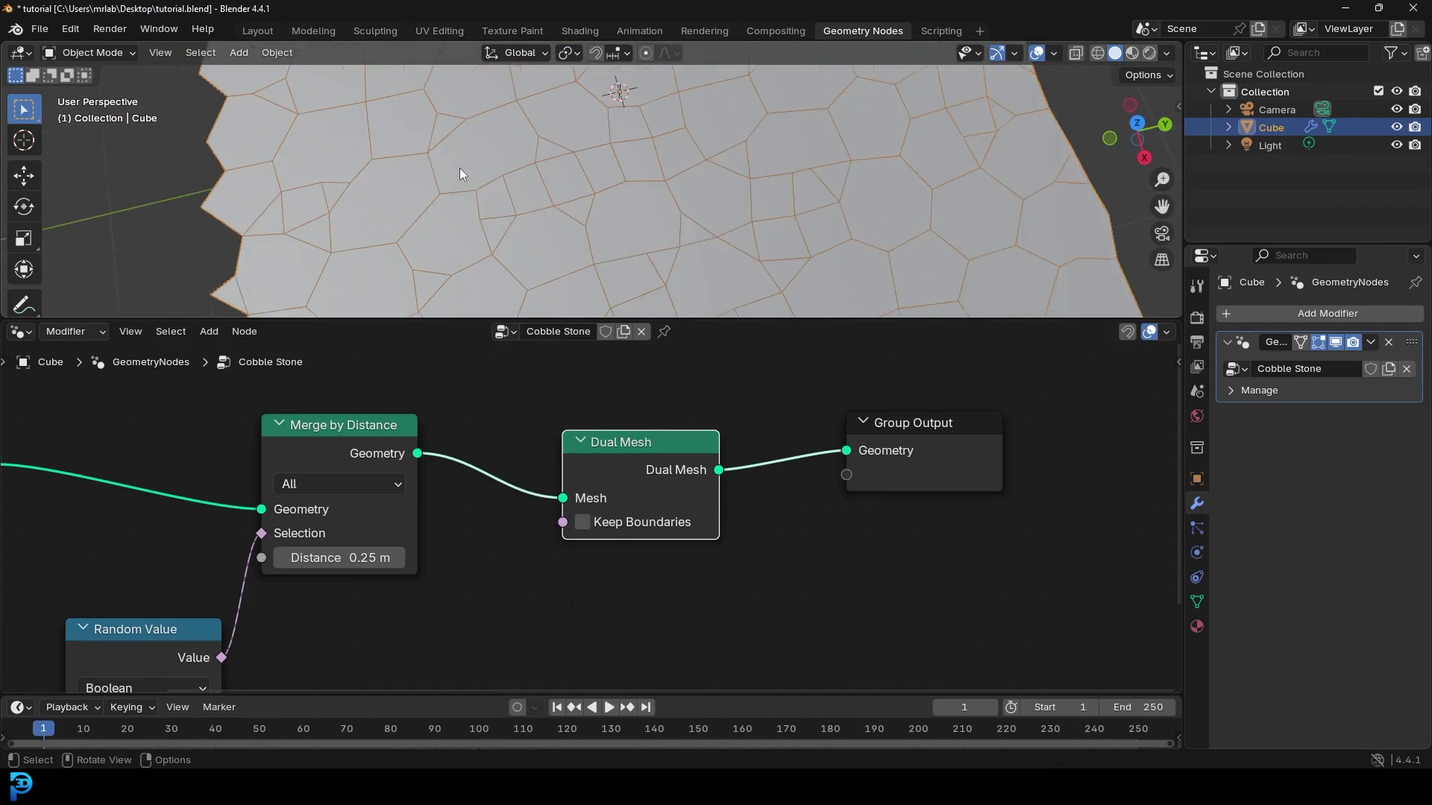
pyautogui.moveTo(804, 214)
pyautogui.mouseDown(button='middle')
pyautogui.moveTo(774, 231)
pyautogui.moveTo(729, 200)
pyautogui.moveTo(781, 219)
pyautogui.mouseUp(button='middle')
# Space Group Output away from Dual Mesh and insert a Split Edges node on the link between them
pyautogui.moveTo(722, 410); pyautogui.dragTo(611, 414, button='middle')
pyautogui.scroll(-1, 597, 422)
pyautogui.moveTo(745, 477); pyautogui.dragTo(651, 489, button='middle')
pyautogui.moveTo(695, 468); pyautogui.dragTo(818, 481)
pyautogui.scroll(2, 641, 216)
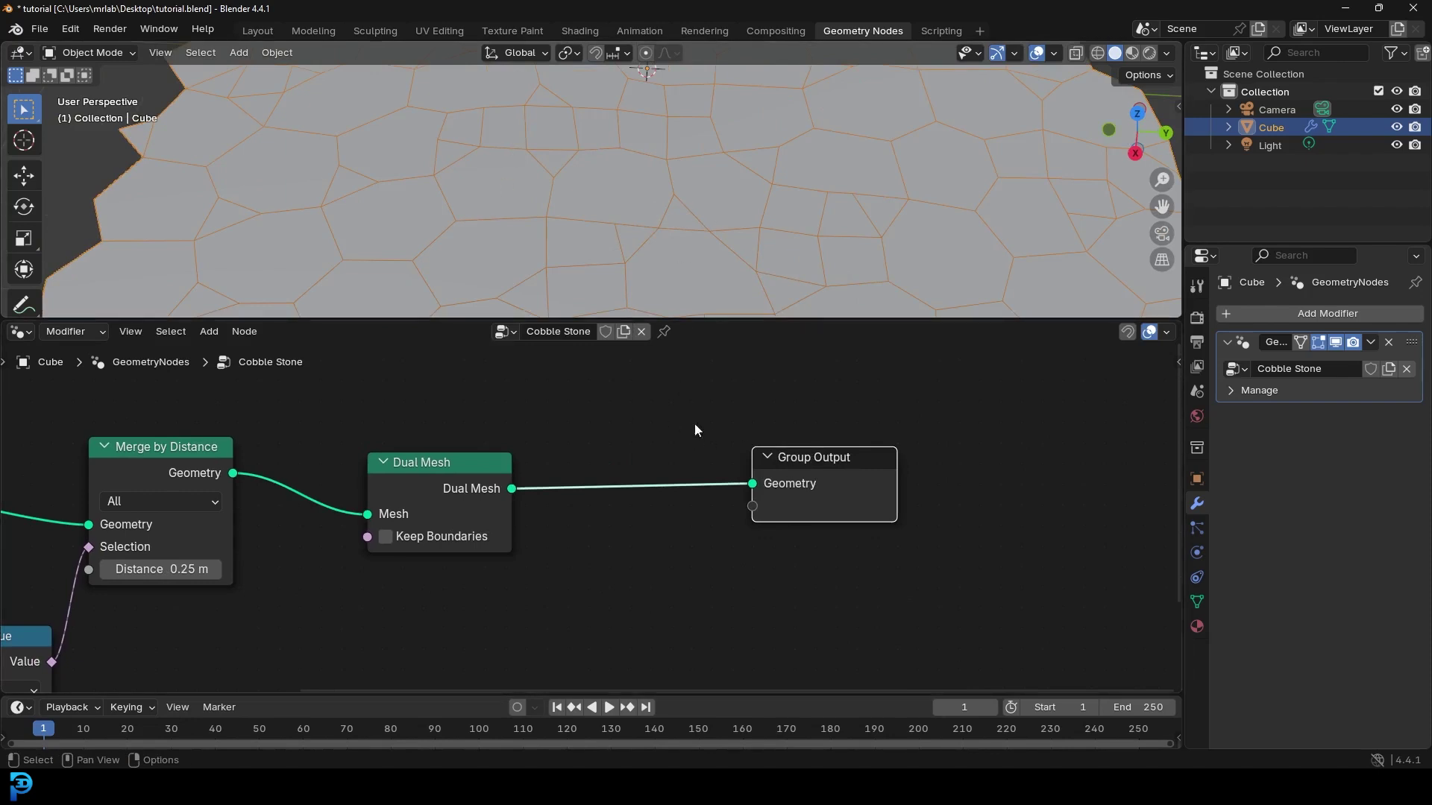
pyautogui.scroll(1, 607, 455)
pyautogui.hotkey('shift', 'a')
pyautogui.click(533, 405)
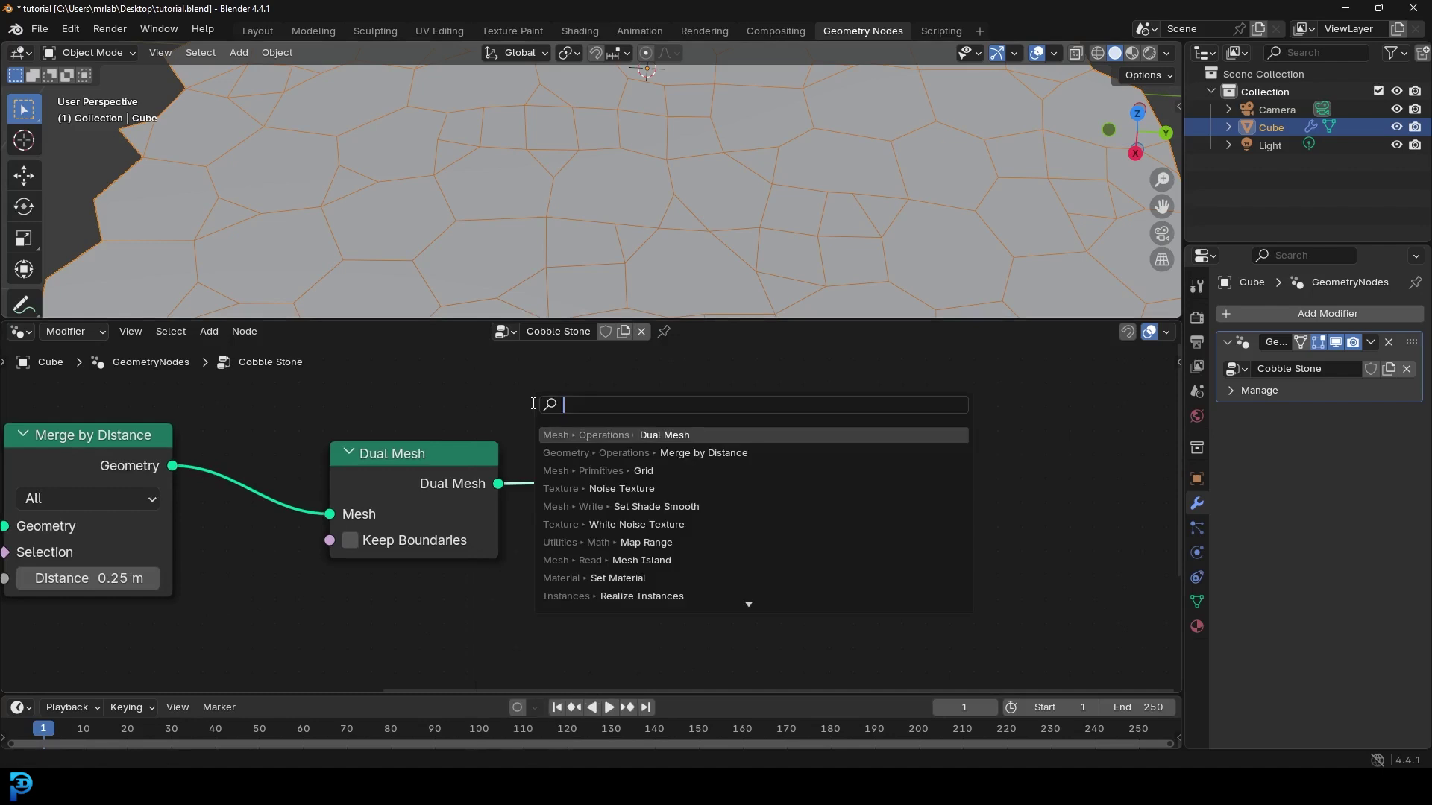
pyautogui.write('split')
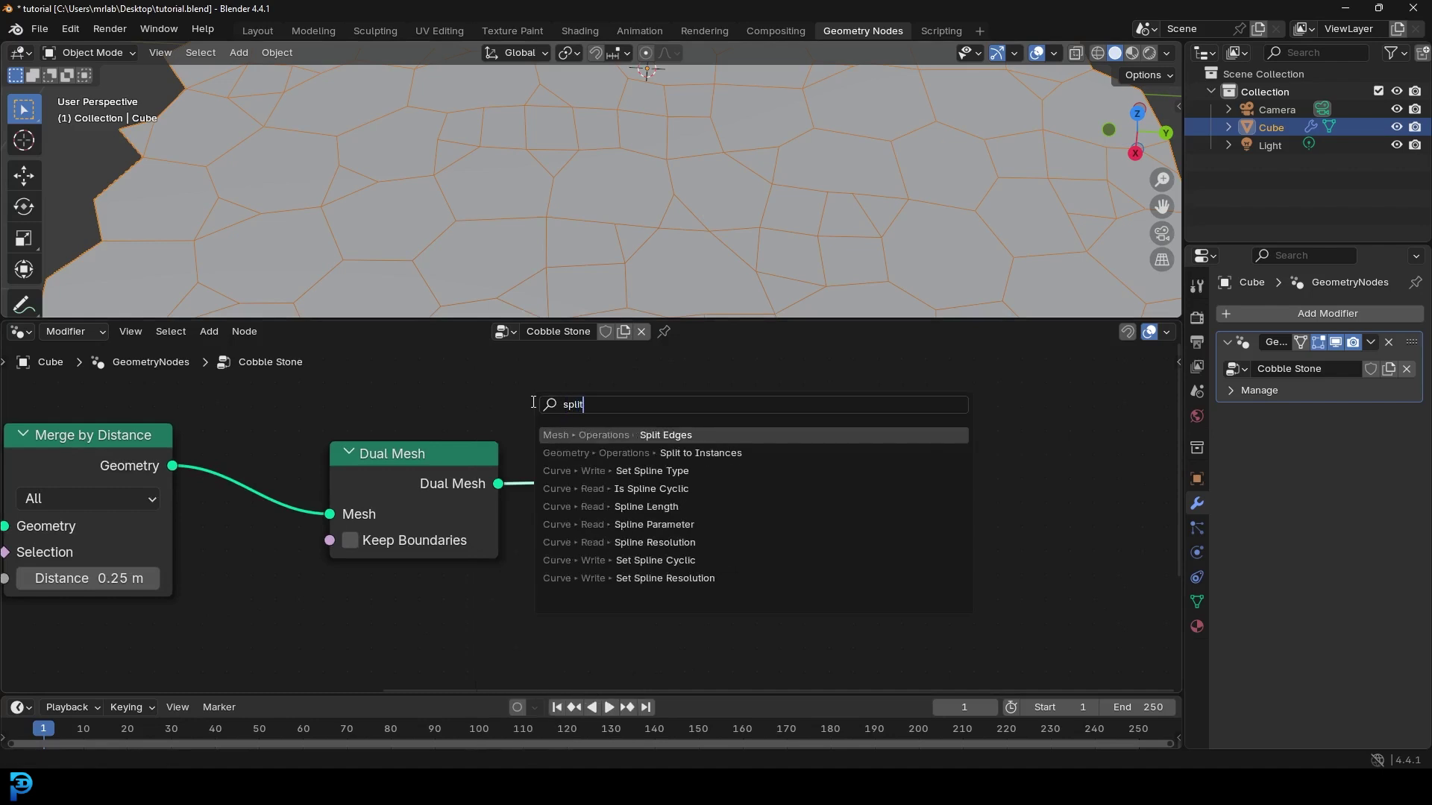
pyautogui.click(688, 442)
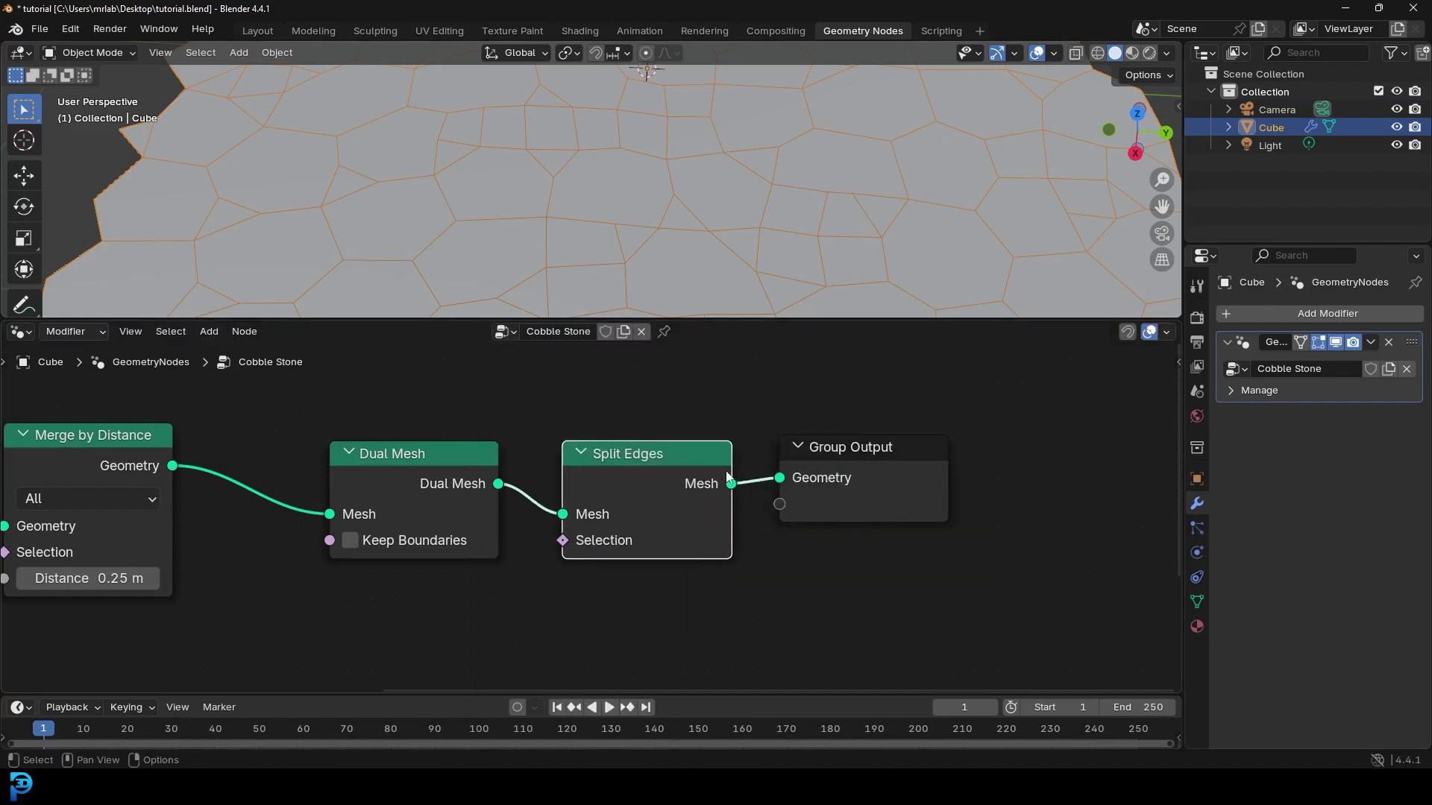
# Move the Group Output node farther from Split Edges to leave room for another node
pyautogui.moveTo(946, 412); pyautogui.dragTo(940, 404)
pyautogui.moveTo(687, 425); pyautogui.dragTo(380, 437, button='middle')
pyautogui.scroll(1, 384, 439)
pyautogui.moveTo(709, 470); pyautogui.dragTo(835, 470)
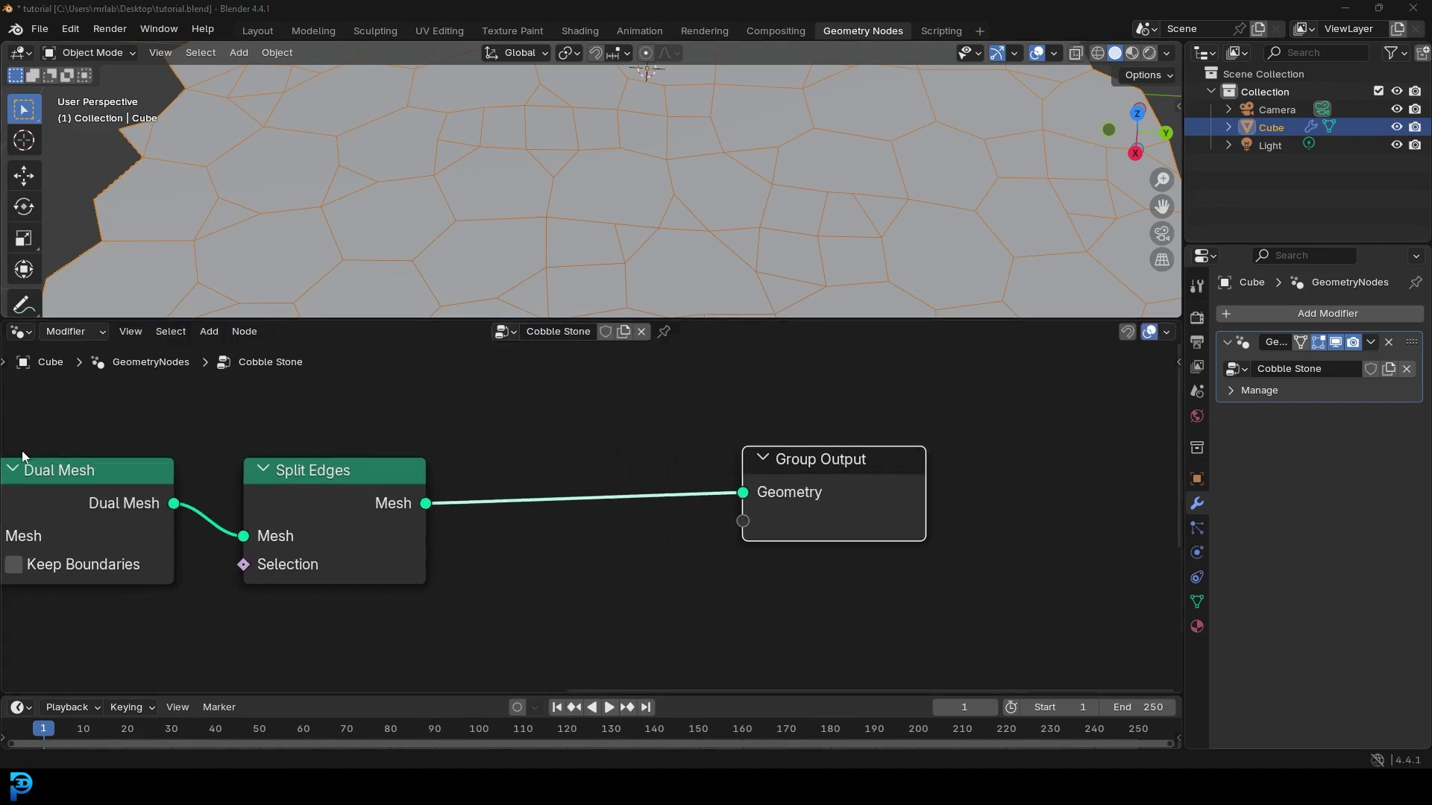
pyautogui.scroll(1, 711, 453)
pyautogui.hotkey('shift', 'a')
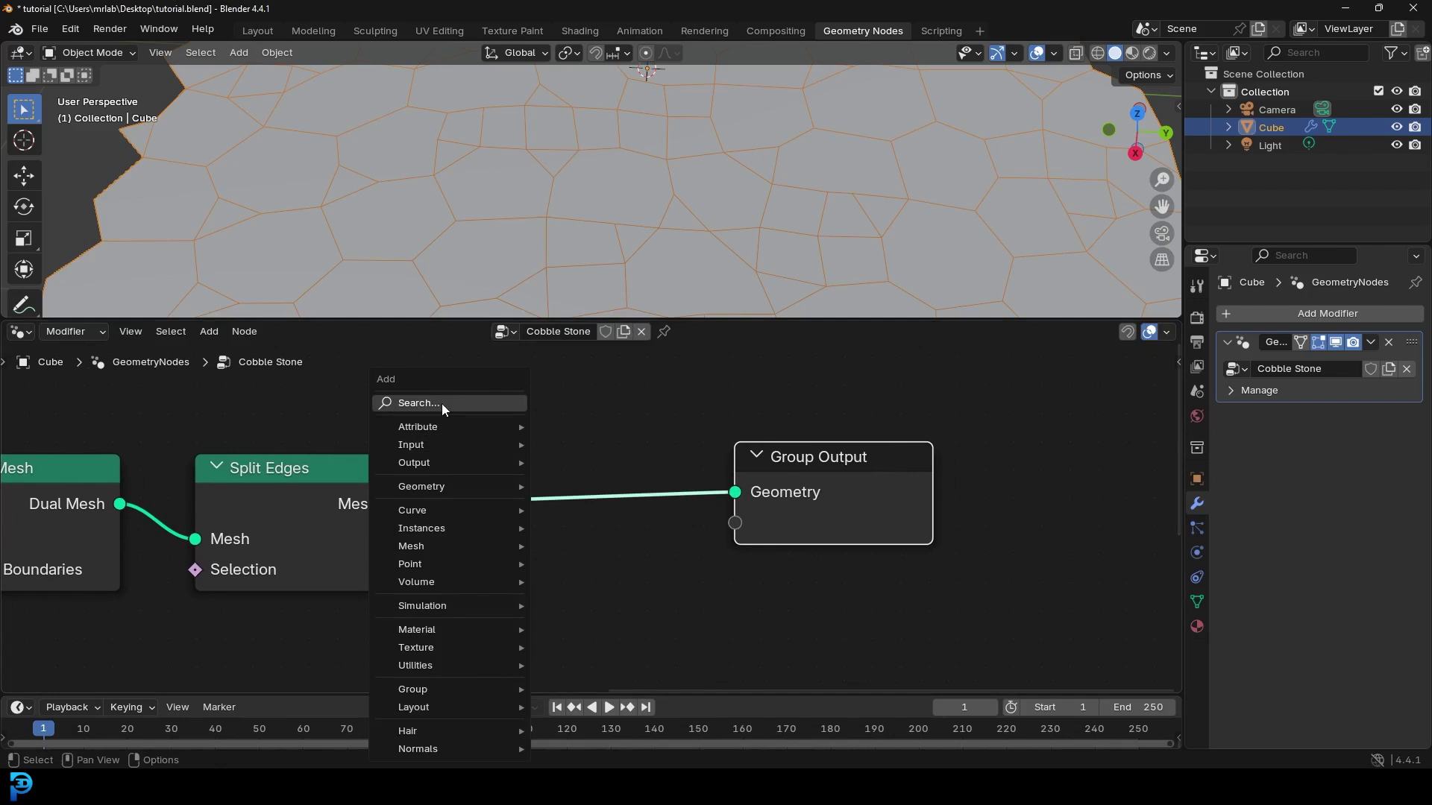
pyautogui.click(443, 405)
pyautogui.write('scale')
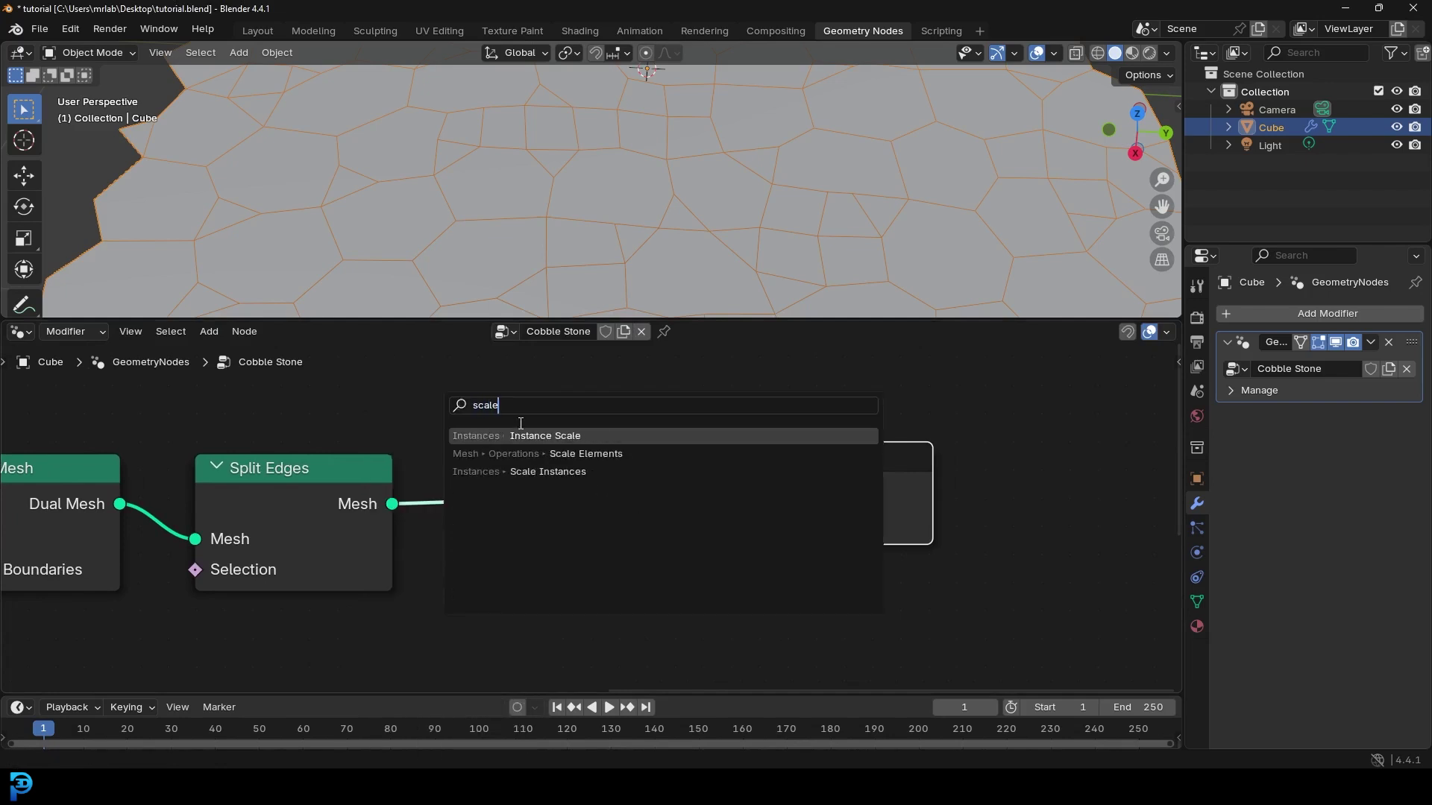
pyautogui.press('Return')
pyautogui.press('Escape')
# Insert a Scale Elements node between Split Edges and Group Output, keeping it on Face and Uniform
pyautogui.hotkey('shift', 'a')
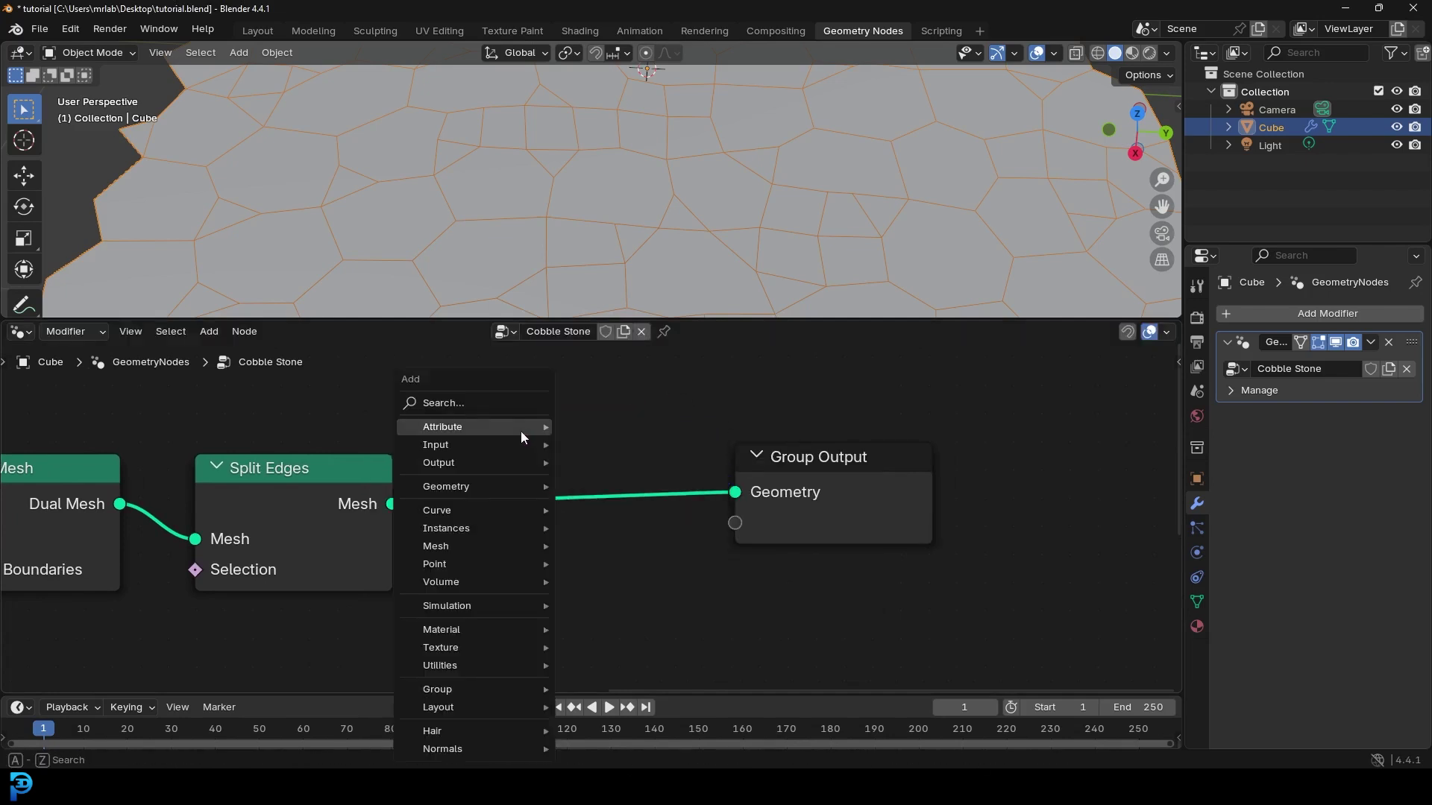
pyautogui.click(485, 407)
pyautogui.write('scale')
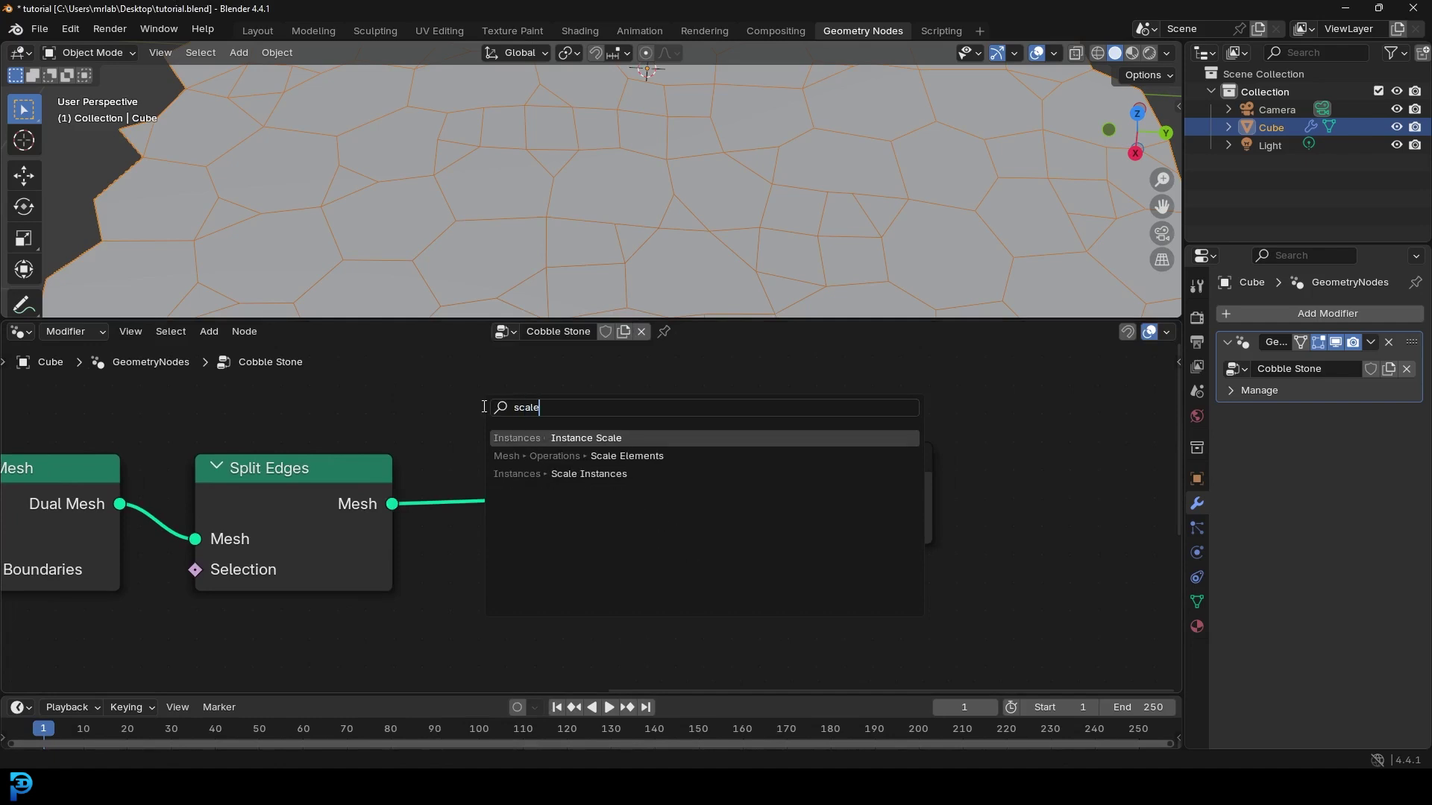
pyautogui.click(639, 455)
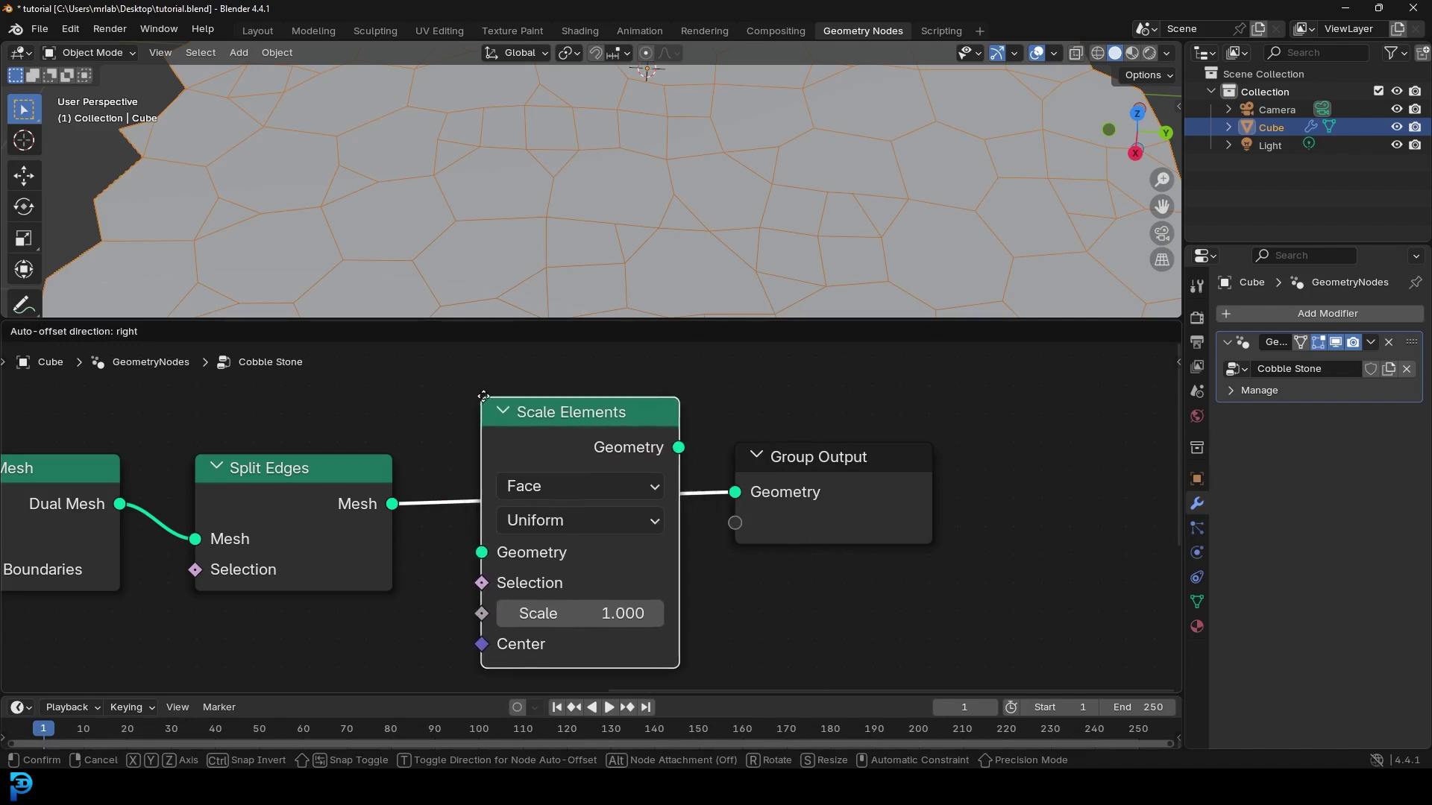
pyautogui.click(483, 385)
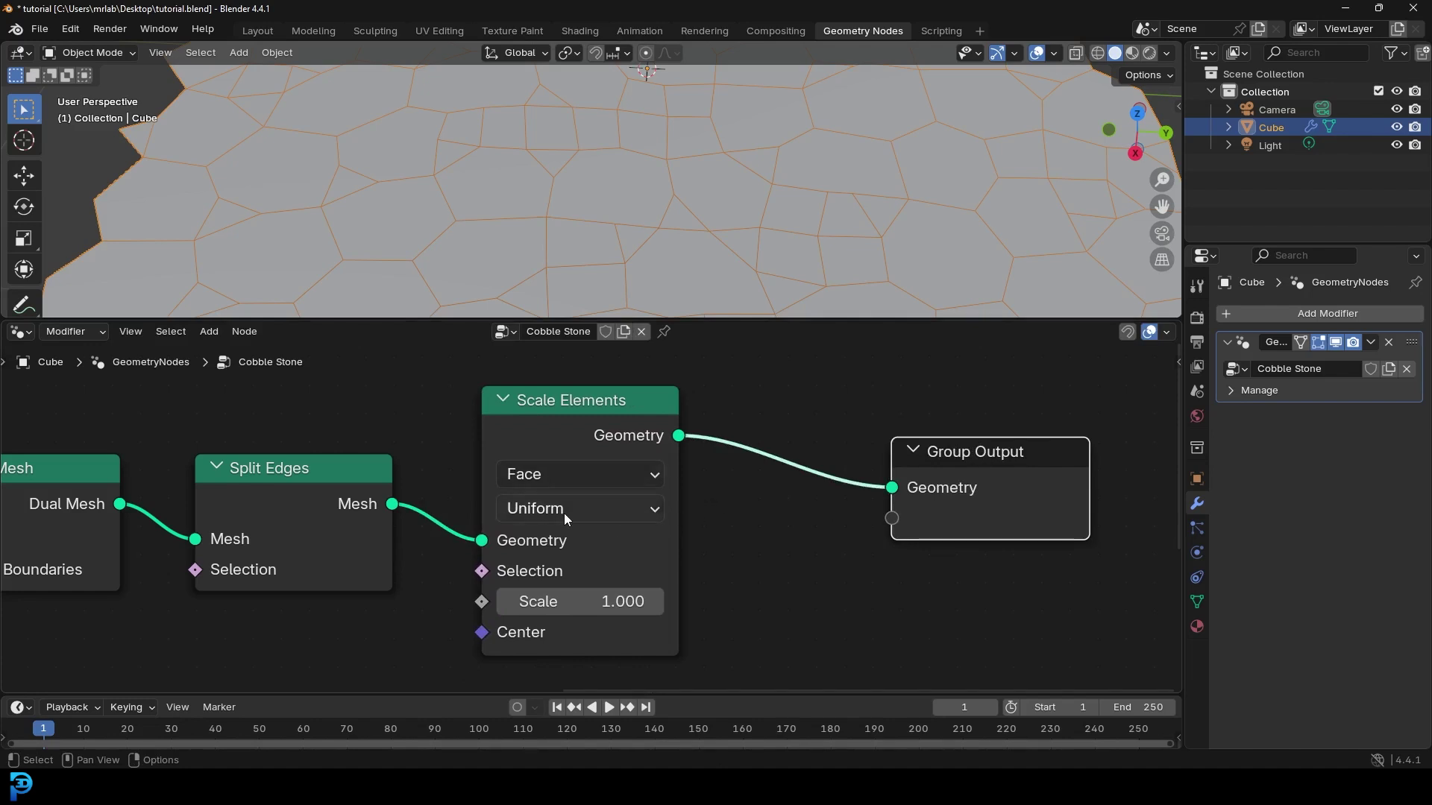
# Set the Scale Elements node's Scale to 0.95 to open gaps between the stones, and deselect the object in the viewport
pyautogui.moveTo(716, 531); pyautogui.dragTo(723, 487, button='middle')
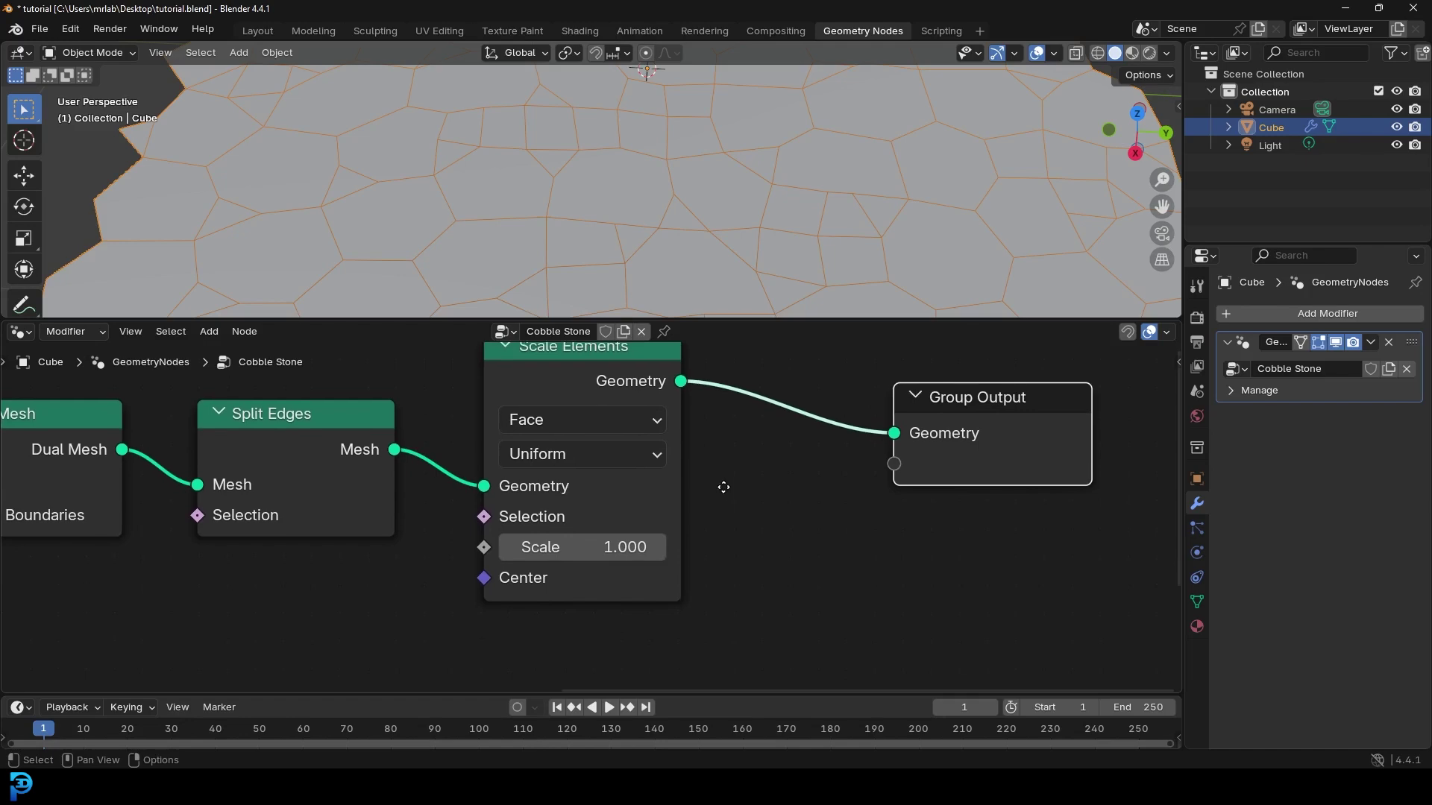
pyautogui.moveTo(602, 536)
pyautogui.mouseDown()
pyautogui.moveTo(586, 535)
pyautogui.moveTo(594, 547)
pyautogui.mouseUp()
pyautogui.scroll(-5, 589, 205)
pyautogui.hotkey('alt', 'a')
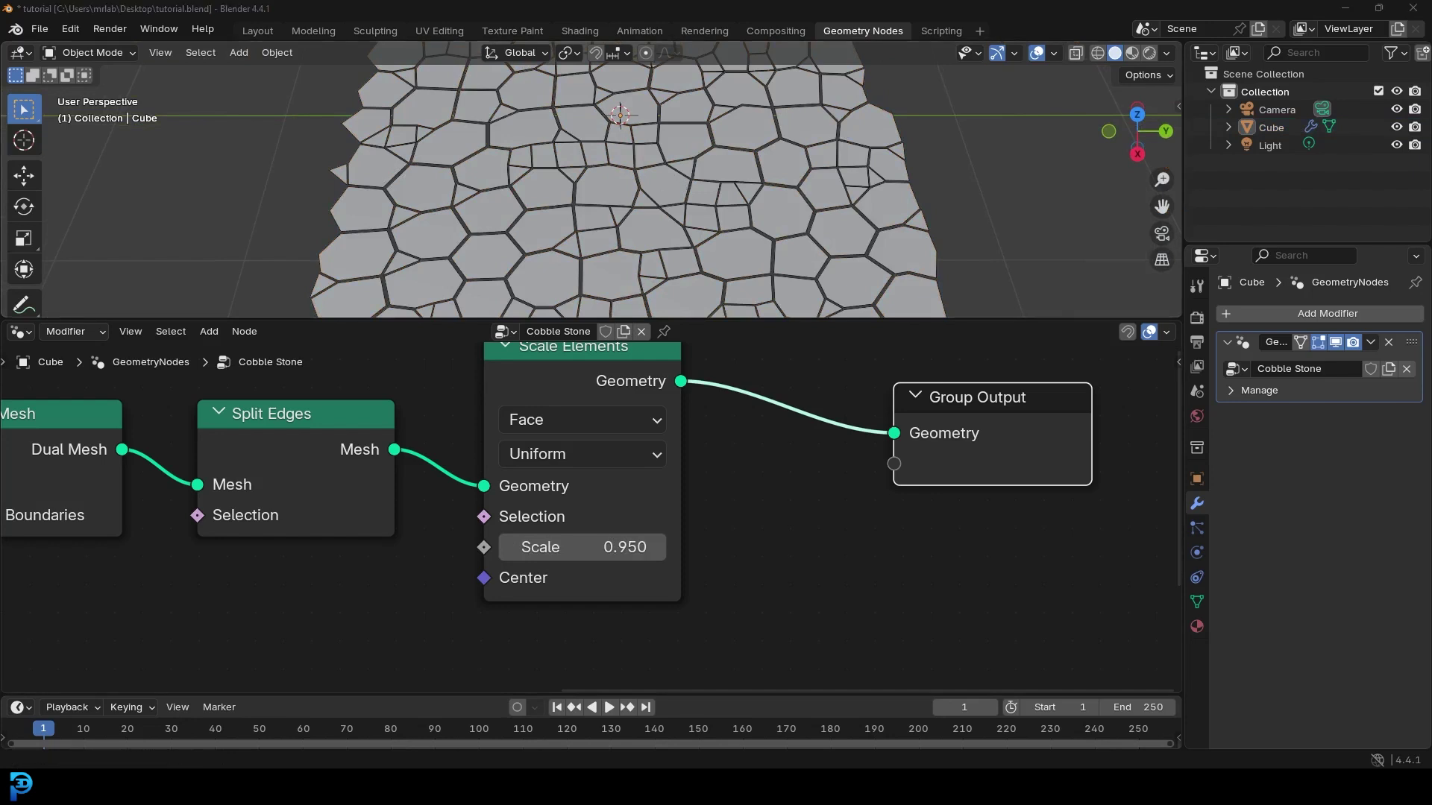
# Move Group Output farther away and insert an Extrude Mesh node between it and Scale Elements
pyautogui.moveTo(761, 494); pyautogui.dragTo(468, 545, button='middle')
pyautogui.moveTo(634, 452); pyautogui.dragTo(813, 459)
pyautogui.hotkey('shift', 'a')
pyautogui.click(651, 403)
pyautogui.write('sxtrud')
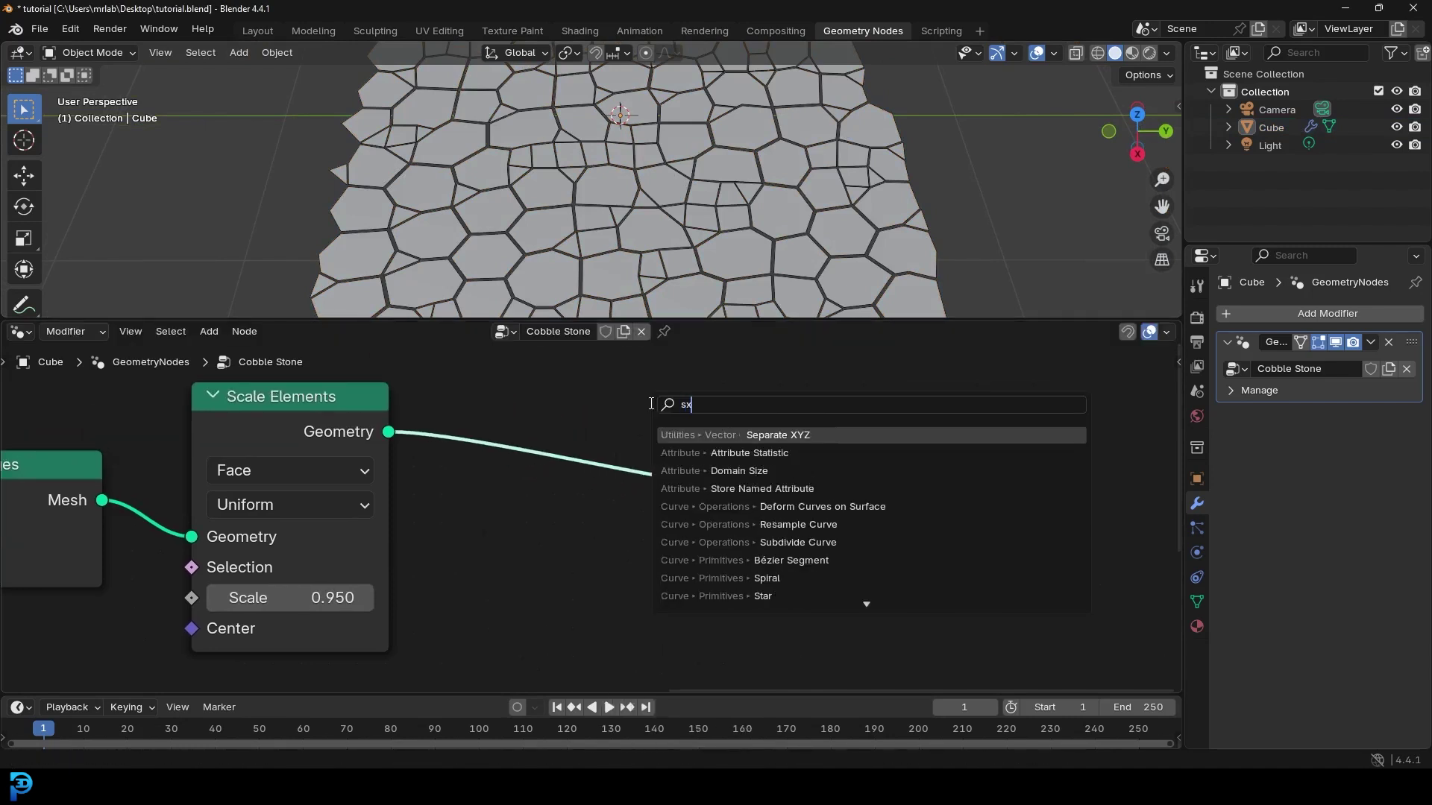
pyautogui.press('BackSpace')
pyautogui.press('BackSpace')
pyautogui.press('BackSpace')
pyautogui.press('BackSpace')
pyautogui.press('BackSpace')
pyautogui.press('BackSpace')
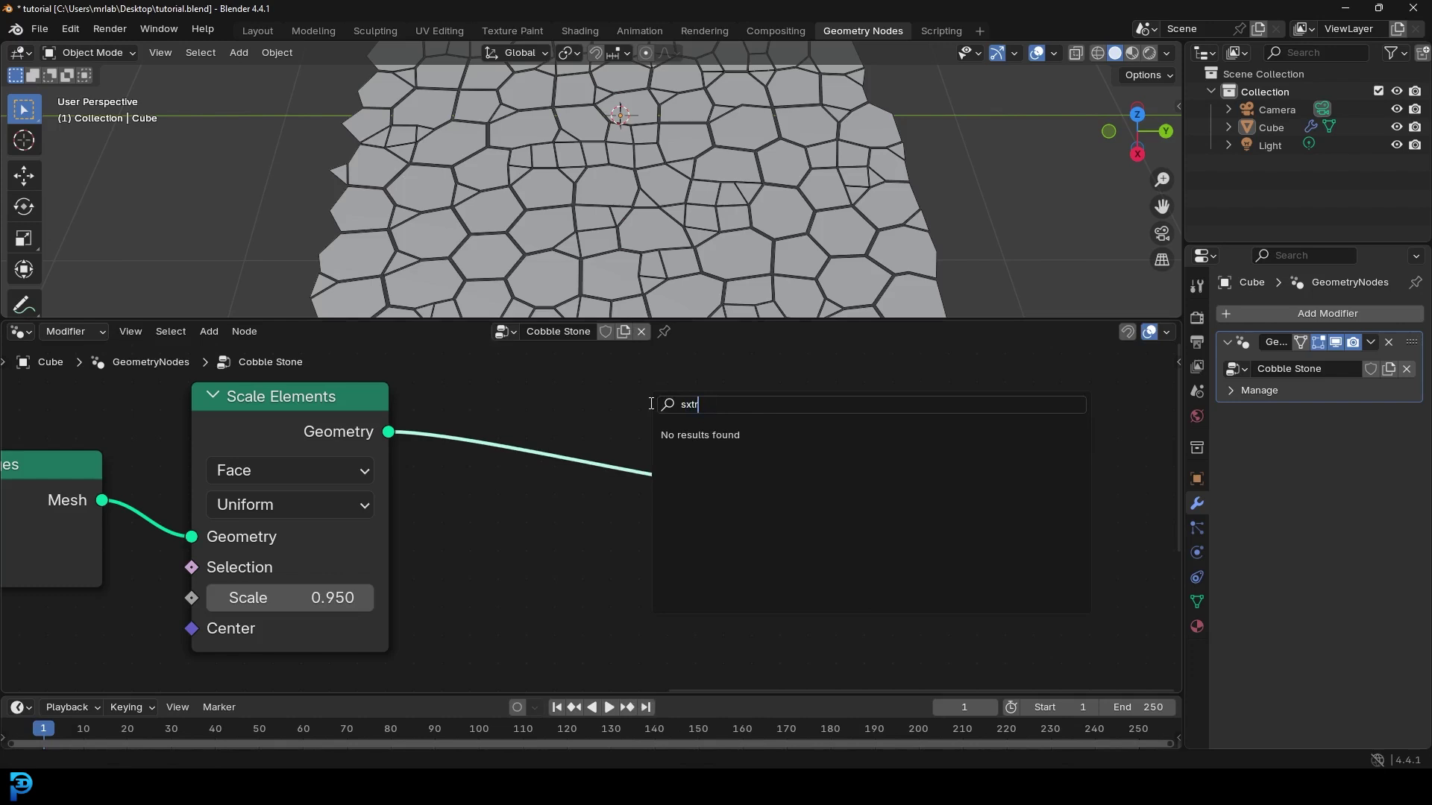
pyautogui.write('ex')
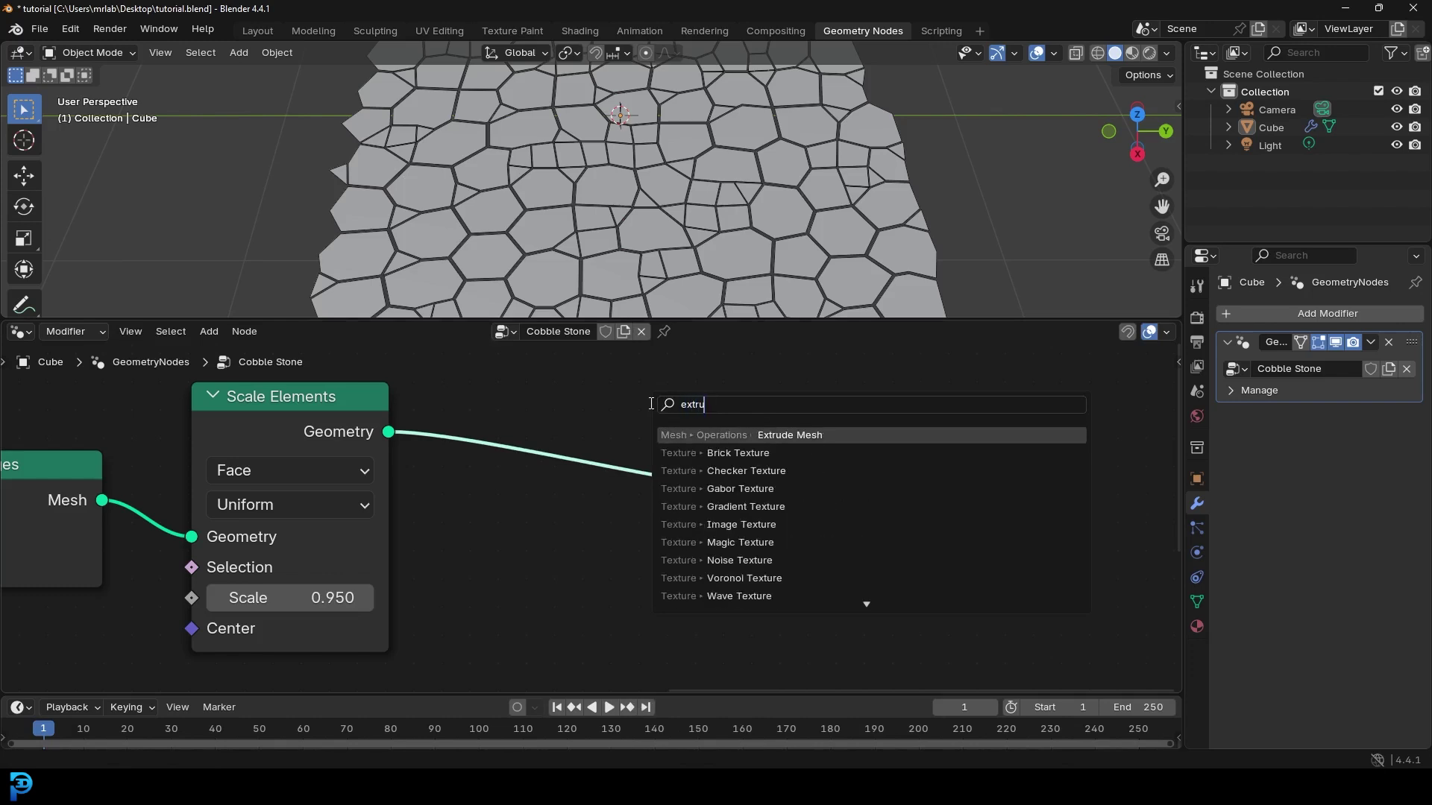
pyautogui.click(806, 435)
pyautogui.click(589, 382)
# Space out the Extrude Mesh and Group Output nodes and set the extrusion's Offset Scale to 0.11
pyautogui.scroll(-4, 628, 233)
pyautogui.moveTo(628, 233); pyautogui.dragTo(722, 230, button='middle')
pyautogui.moveTo(912, 449); pyautogui.dragTo(1031, 425)
pyautogui.moveTo(639, 429); pyautogui.dragTo(644, 404)
pyautogui.moveTo(687, 636); pyautogui.dragTo(592, 633)
pyautogui.scroll(5, 639, 203)
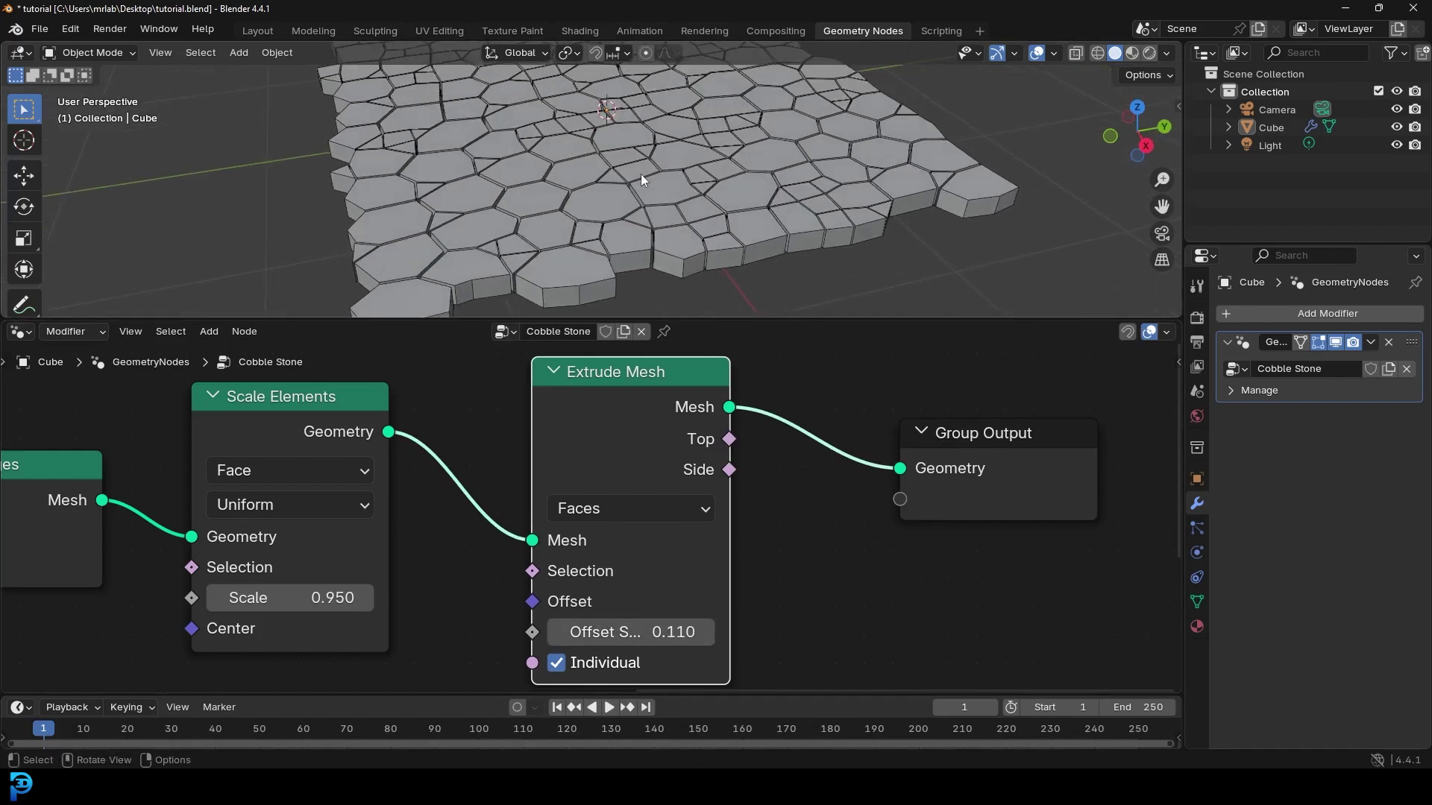
# Space out the Extrude Mesh and Group Output nodes, and feed Extrude Mesh's Offset Scale from a new Random Value node
pyautogui.scroll(3, 534, 174)
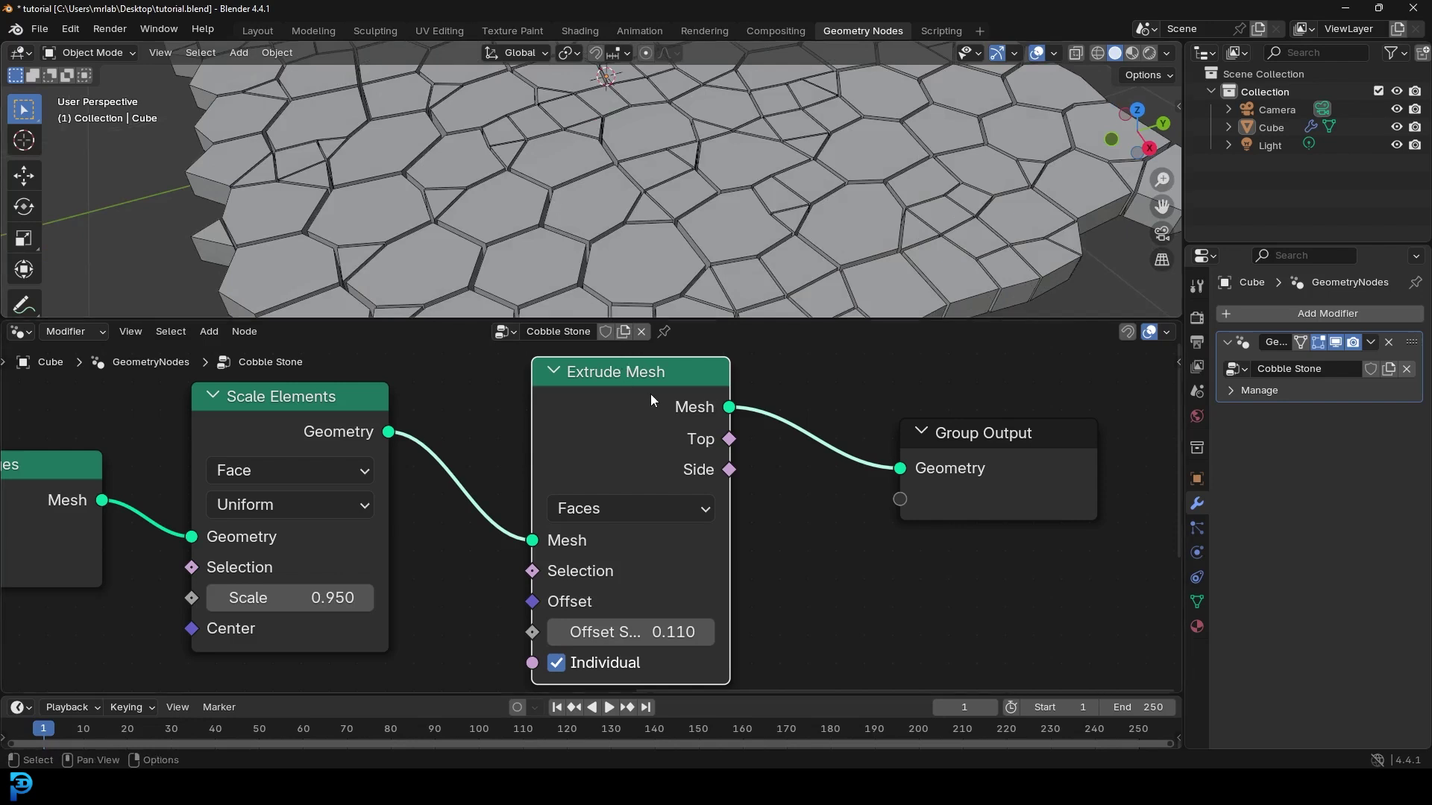
pyautogui.moveTo(889, 438); pyautogui.dragTo(1003, 436)
pyautogui.moveTo(591, 425); pyautogui.dragTo(679, 418)
pyautogui.moveTo(475, 475); pyautogui.dragTo(487, 407, button='middle')
pyautogui.scroll(1, 486, 407)
pyautogui.moveTo(622, 539); pyautogui.dragTo(653, 485, button='middle')
pyautogui.scroll(1, 658, 487)
pyautogui.moveTo(664, 481); pyautogui.dragTo(515, 520)
pyautogui.write('radnom')
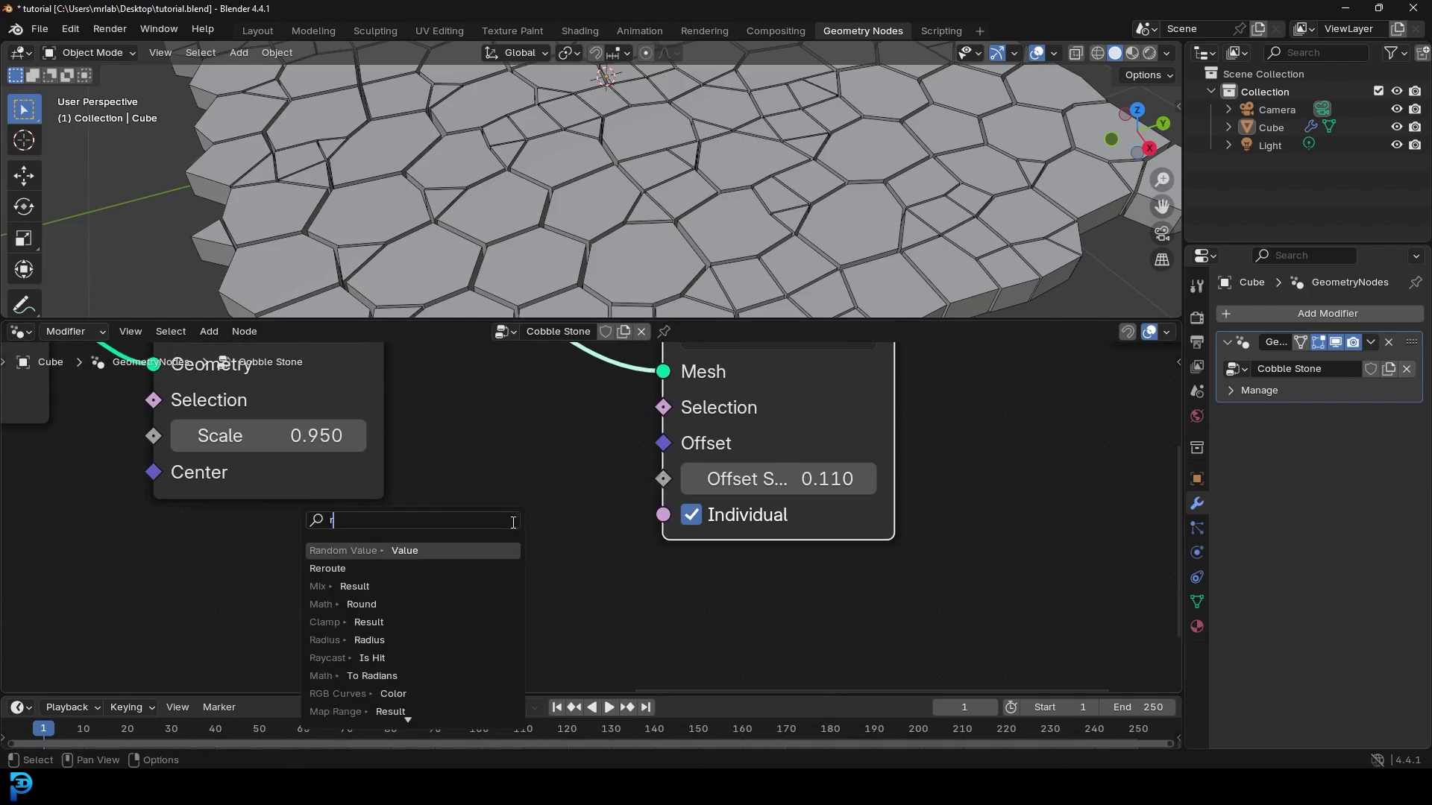
pyautogui.click(343, 551)
pyautogui.click(452, 525)
# Set the Random Value node's Min to 0.08 and Max to 0.11 to vary the stone heights slightly
pyautogui.scroll(-2, 571, 542)
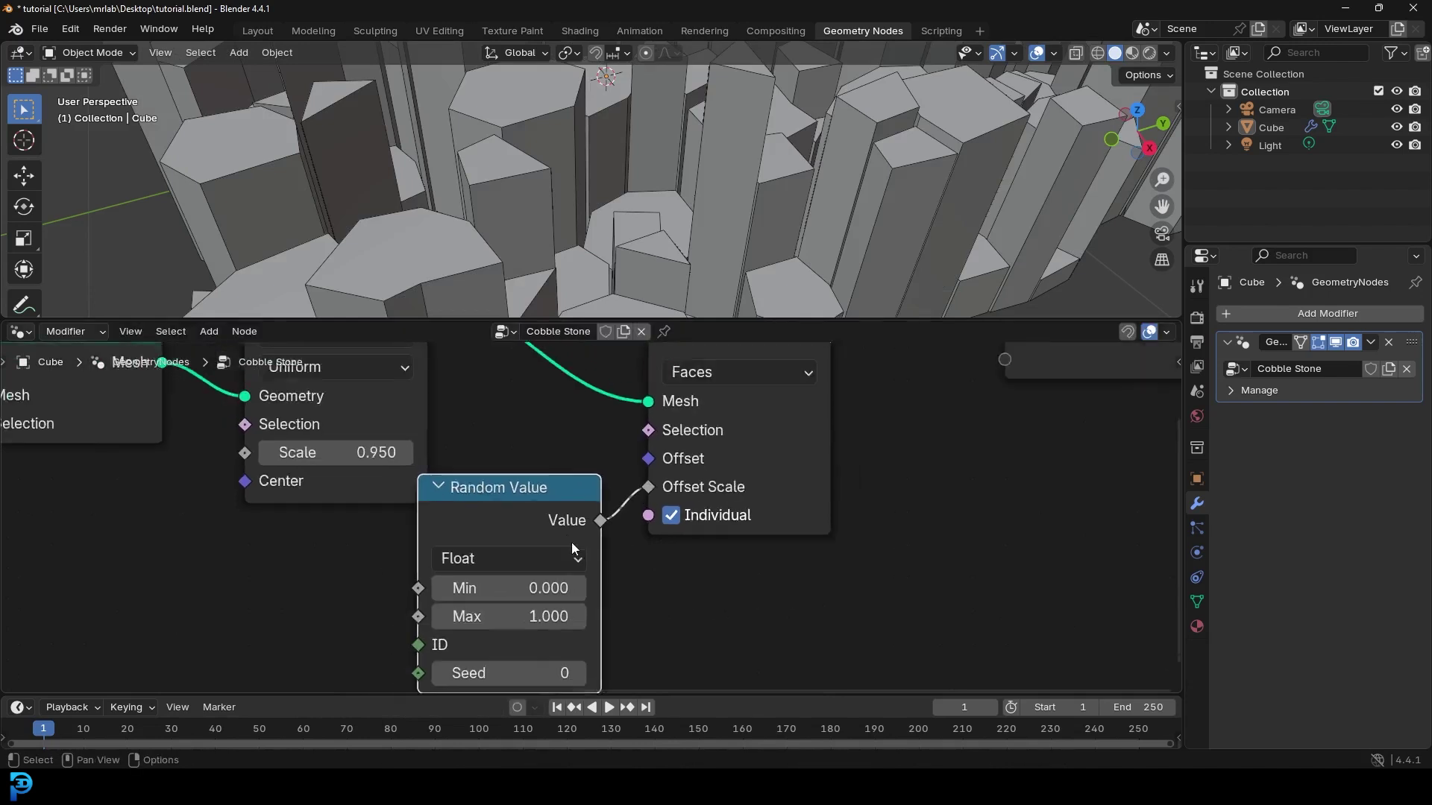
pyautogui.click(540, 582)
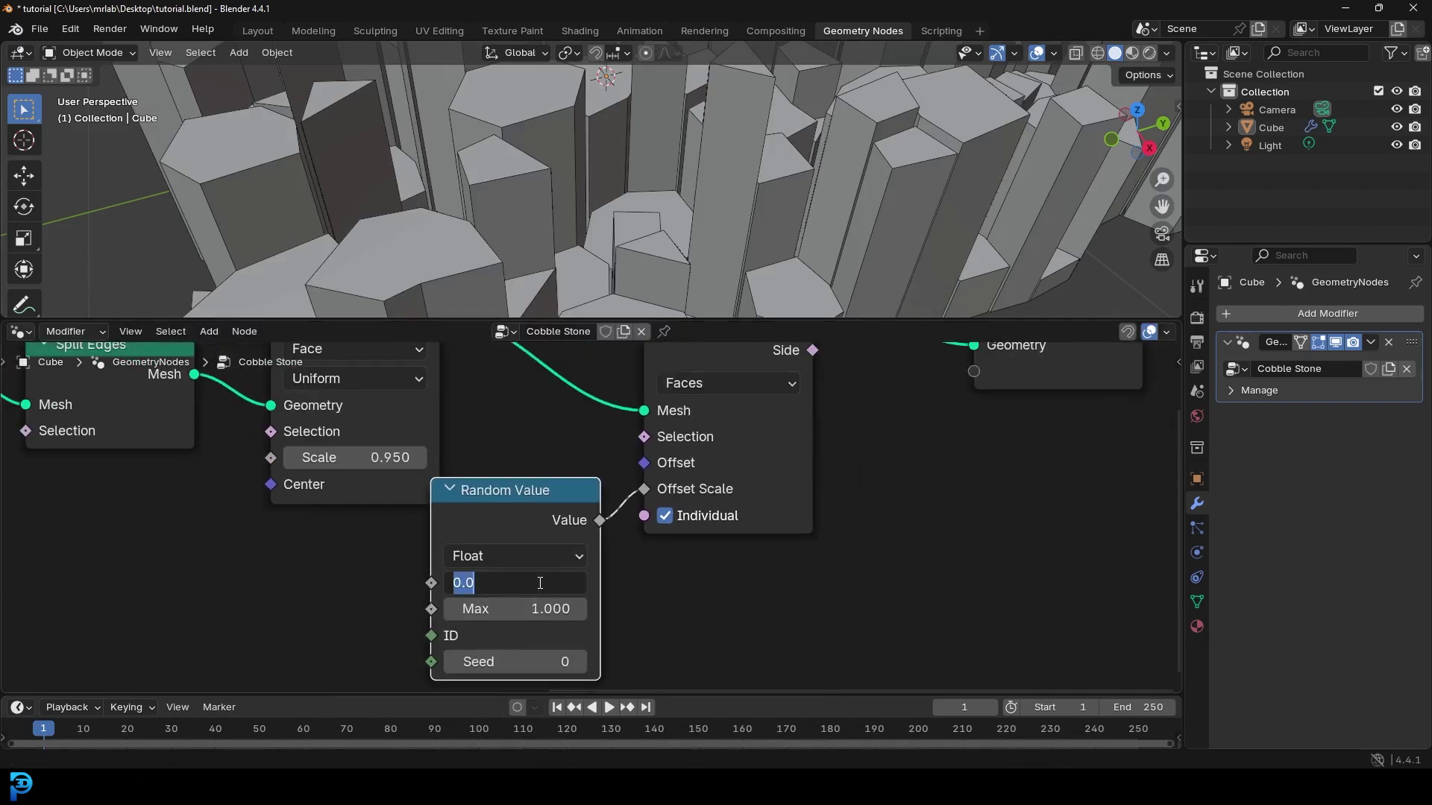
pyautogui.write('0.1')
pyautogui.press('Return')
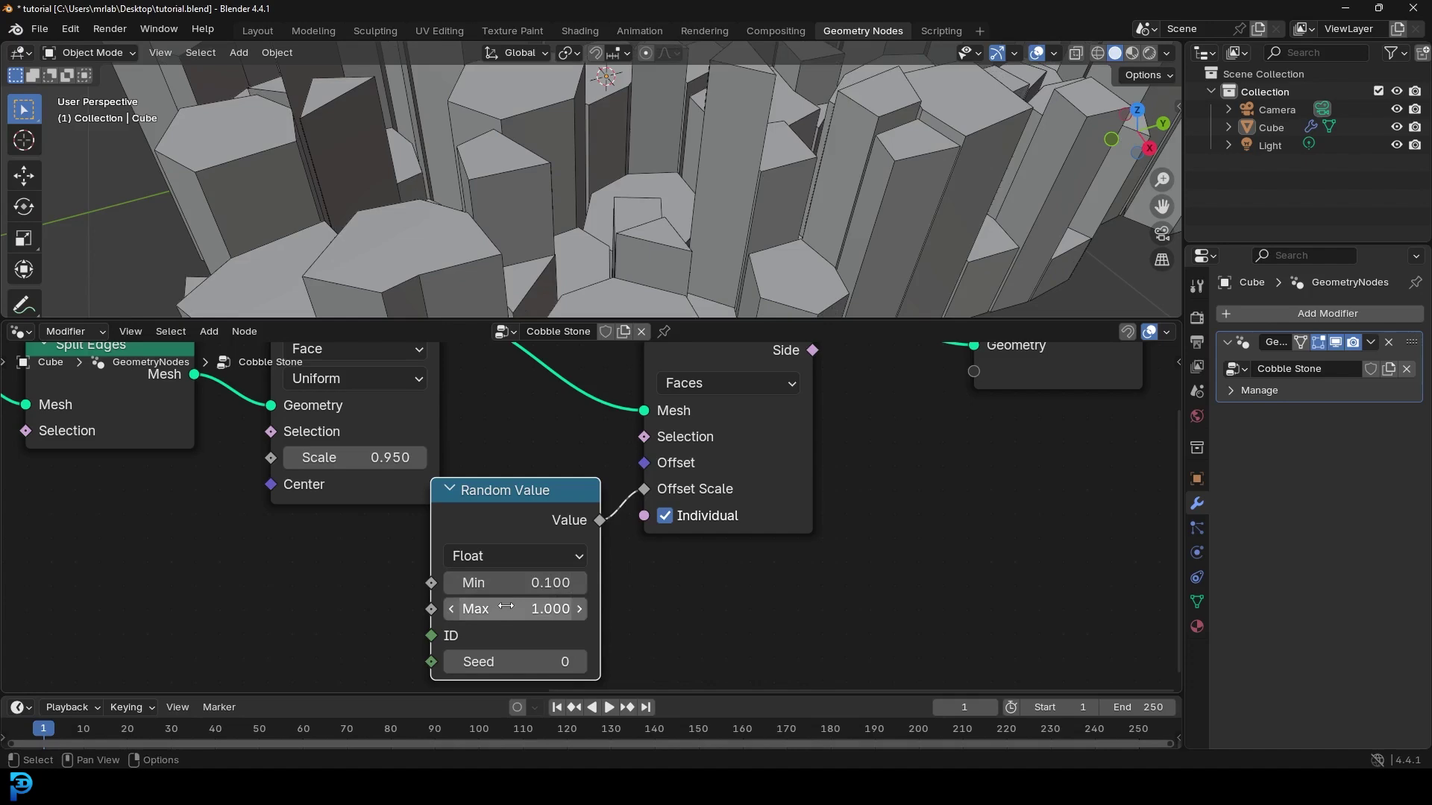
pyautogui.moveTo(527, 609); pyautogui.dragTo(452, 608)
pyautogui.moveTo(716, 284); pyautogui.dragTo(639, 189, button='middle')
pyautogui.moveTo(552, 582)
pyautogui.mouseDown()
pyautogui.moveTo(515, 583)
pyautogui.moveTo(552, 583)
pyautogui.moveTo(539, 582)
pyautogui.mouseUp()
pyautogui.moveTo(675, 194); pyautogui.dragTo(697, 137, button='middle')
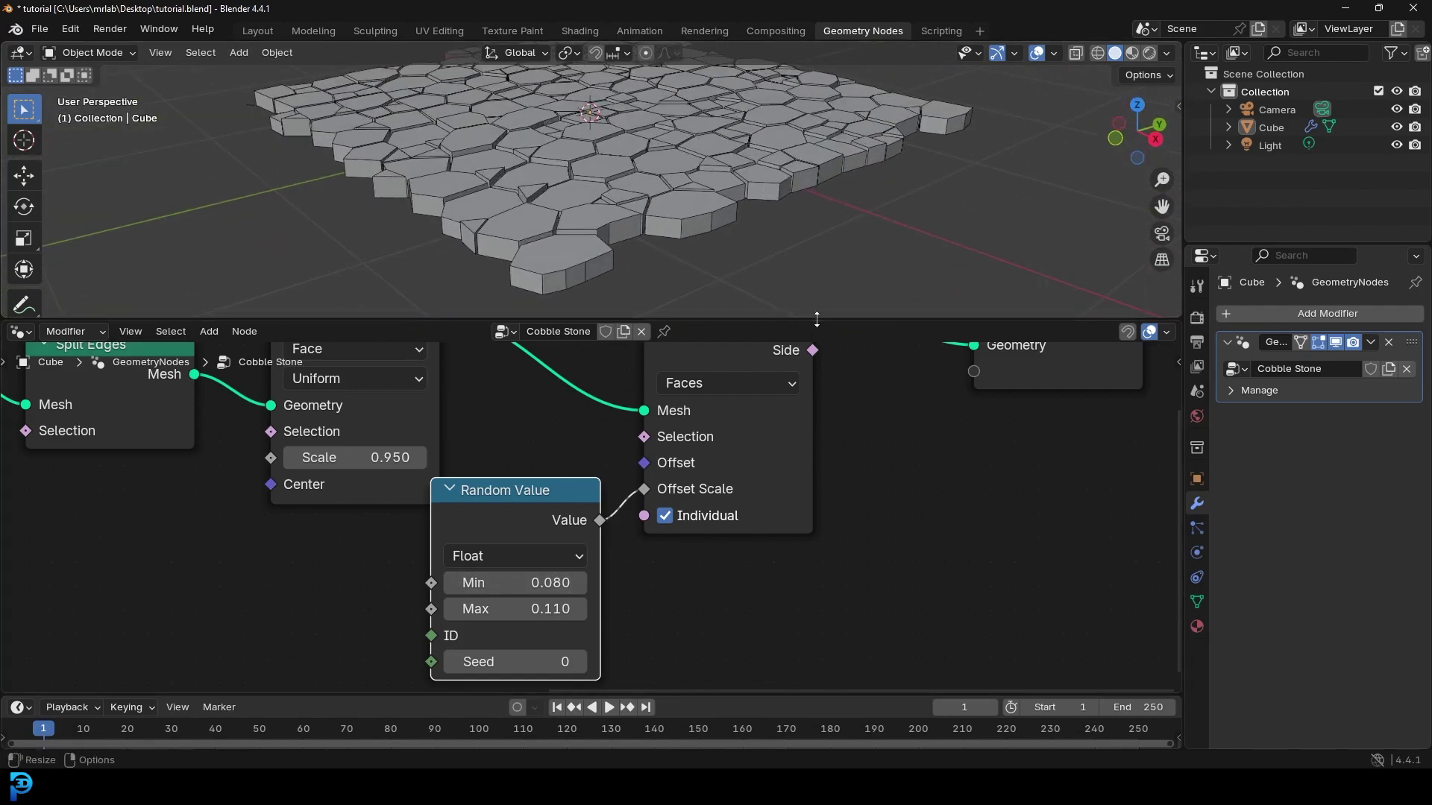
# Enlarge the 3D viewport by shrinking the node editor below it
pyautogui.moveTo(808, 320); pyautogui.dragTo(808, 401)
pyautogui.moveTo(783, 358); pyautogui.dragTo(783, 261, button='middle')
pyautogui.scroll(-5, 742, 489)
# Move Group Output farther away and insert a Subdivide Mesh node between it and Extrude Mesh
pyautogui.moveTo(723, 455); pyautogui.dragTo(442, 579, button='middle')
pyautogui.scroll(3, 627, 552)
pyautogui.moveTo(710, 535); pyautogui.dragTo(950, 534)
pyautogui.scroll(1, 659, 528)
pyautogui.hotkey('shift', 'a')
pyautogui.click(597, 401)
pyautogui.write('sub')
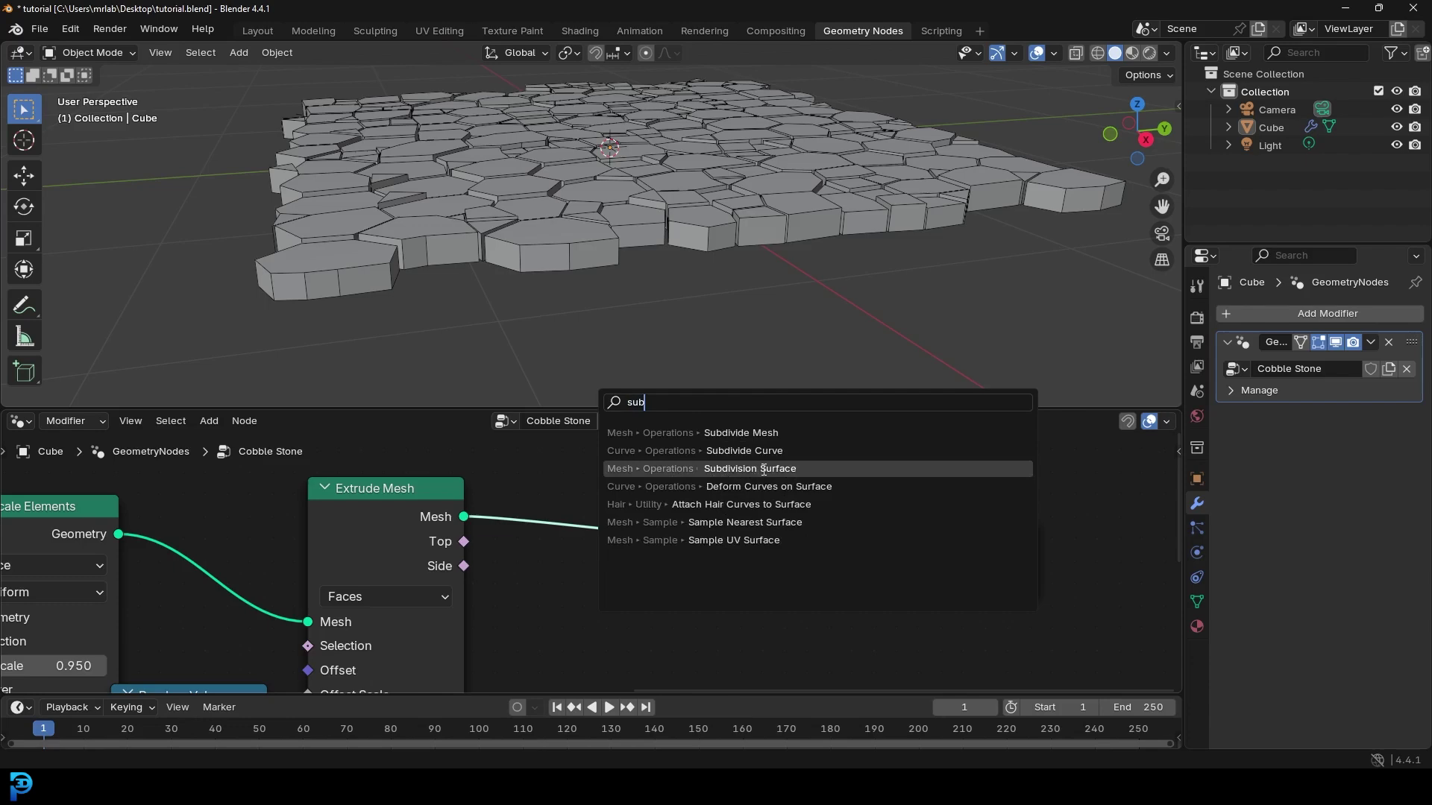
pyautogui.click(775, 433)
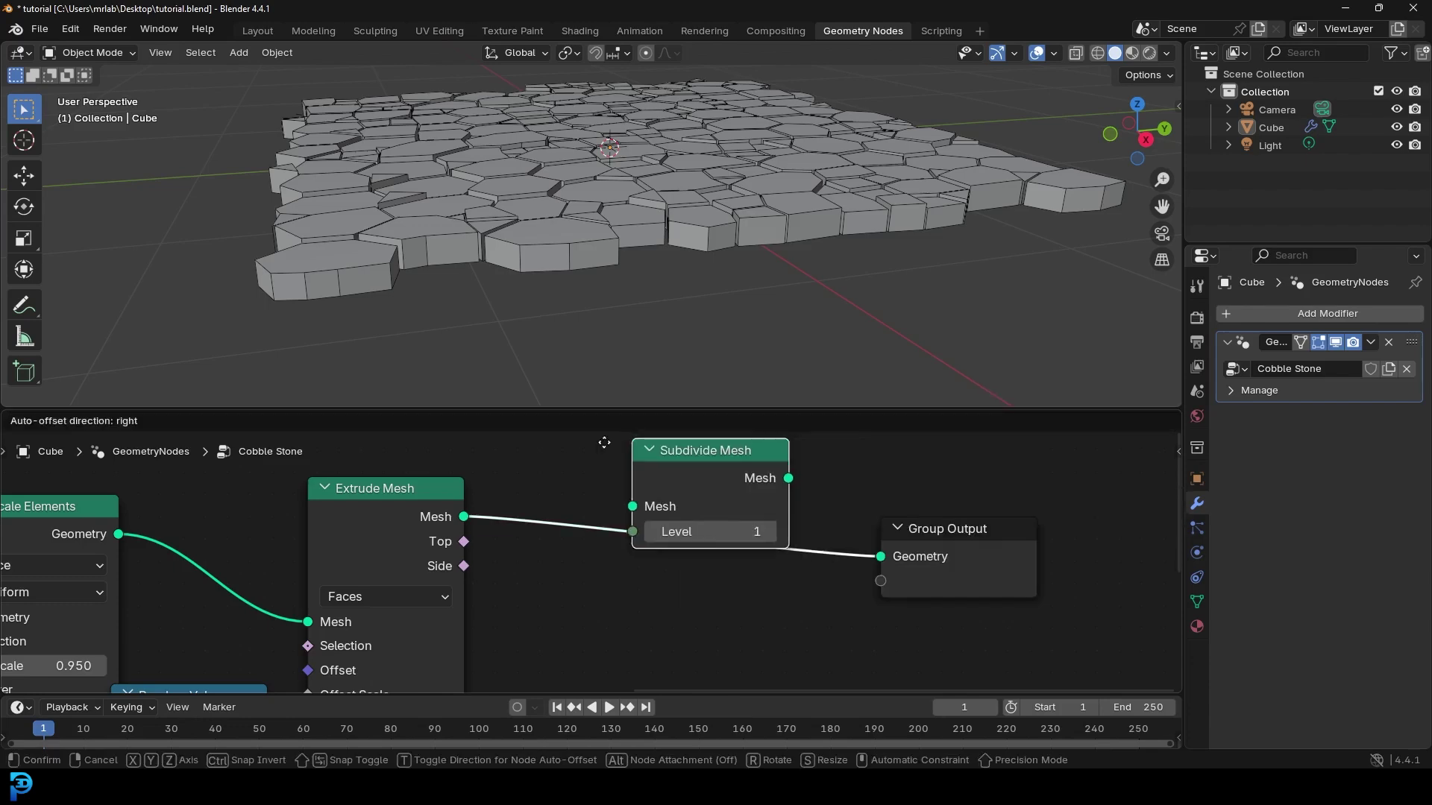
pyautogui.click(575, 495)
pyautogui.moveTo(597, 223)
pyautogui.mouseDown(button='middle')
pyautogui.moveTo(595, 208)
pyautogui.moveTo(598, 226)
pyautogui.mouseUp(button='middle')
# Insert a Subdivision Surface node between Subdivide Mesh and Group Output
pyautogui.moveTo(968, 548); pyautogui.dragTo(745, 521, button='middle')
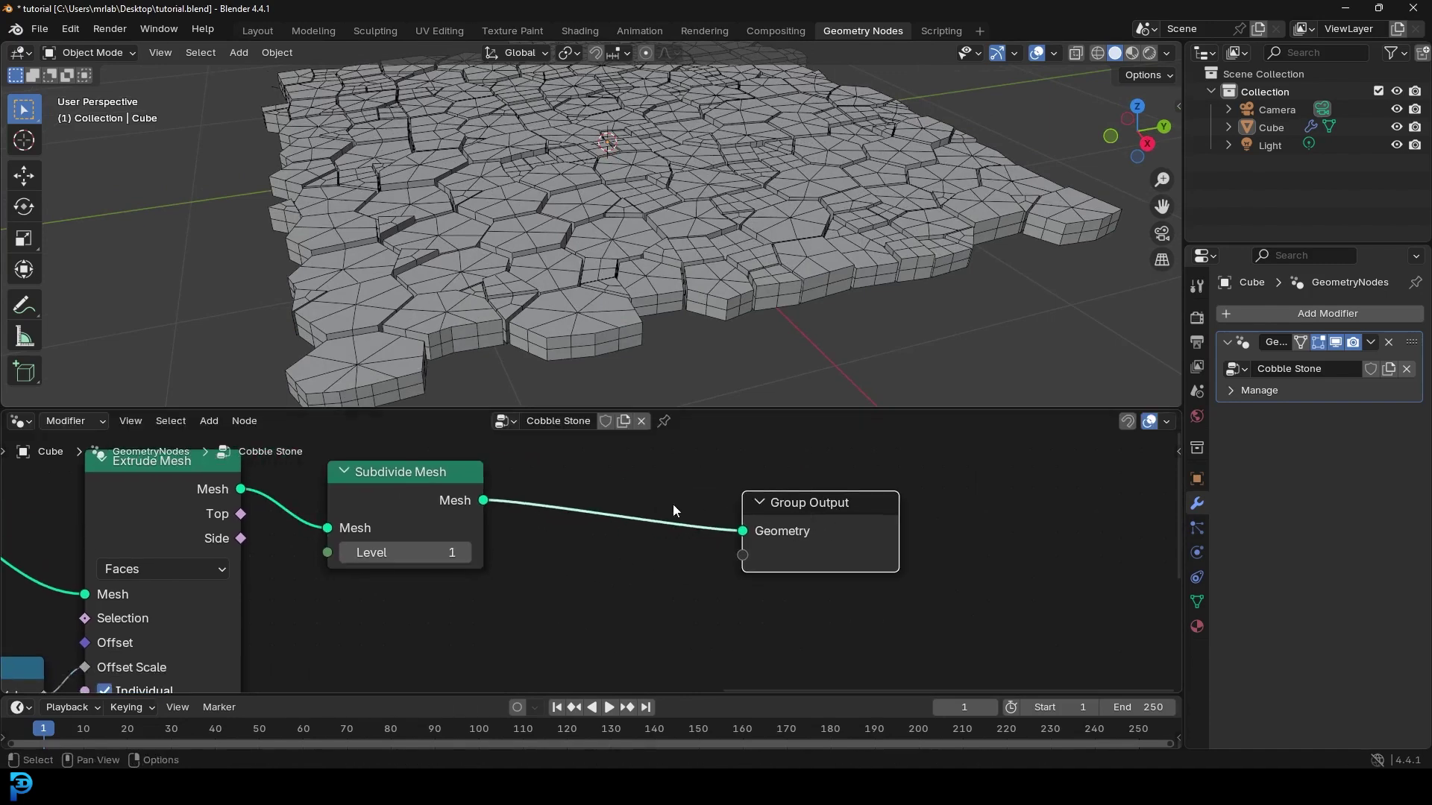
pyautogui.hotkey('shift', 'a')
pyautogui.click(607, 407)
pyautogui.write('sub')
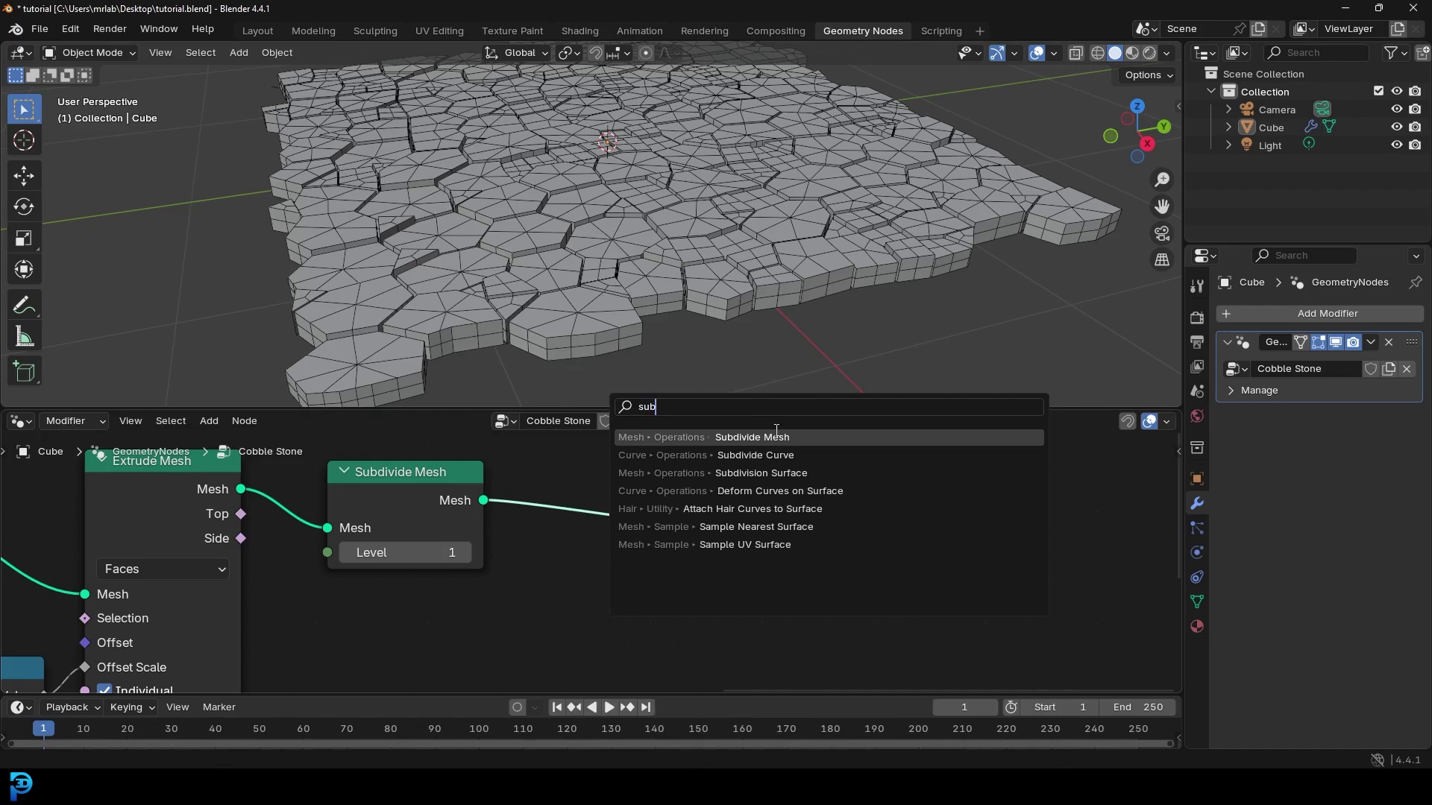
pyautogui.click(774, 478)
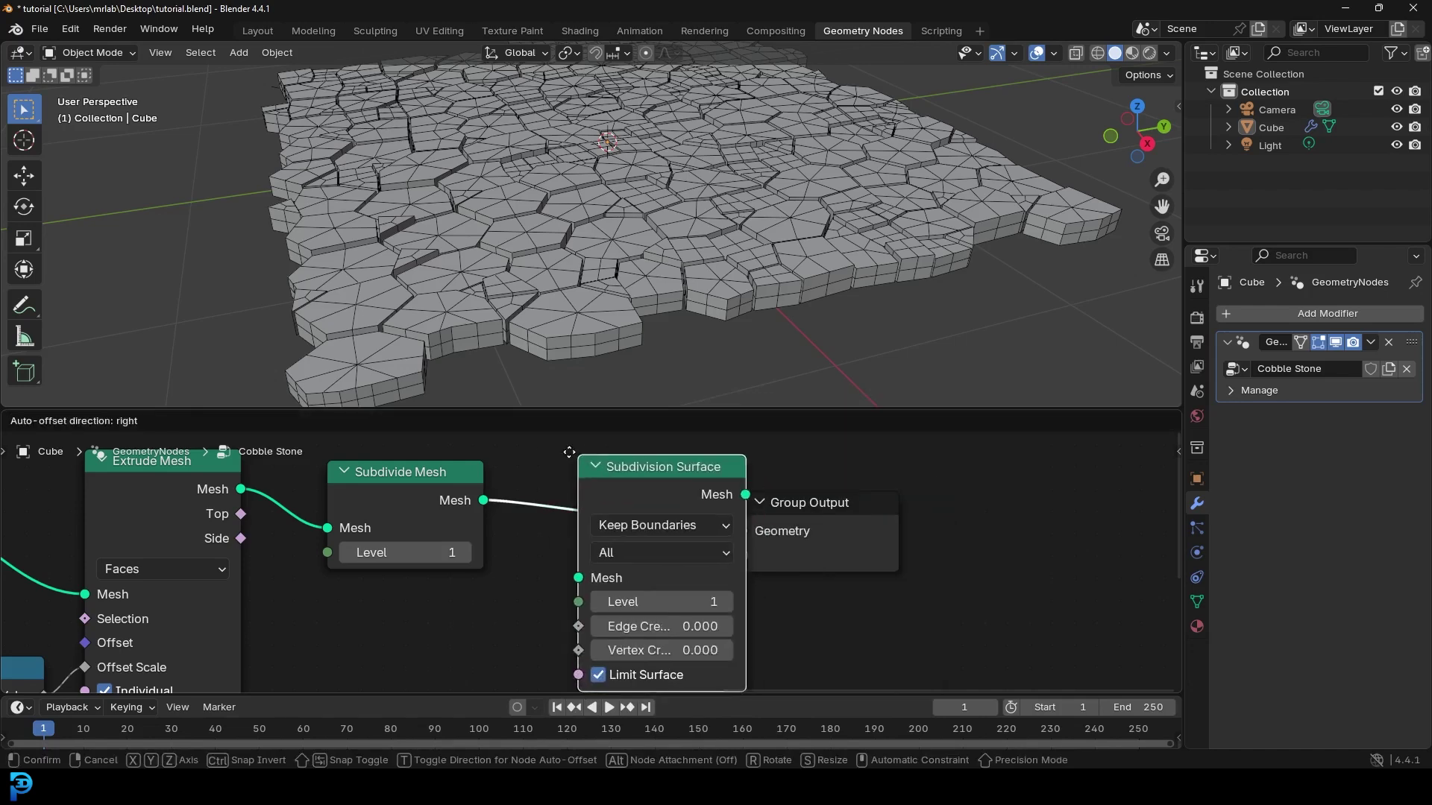
pyautogui.click(791, 547)
# Mute the Subdivide Mesh node to compare the stone shapes without it, and unmute it again
pyautogui.click(395, 532)
pyautogui.press('m')
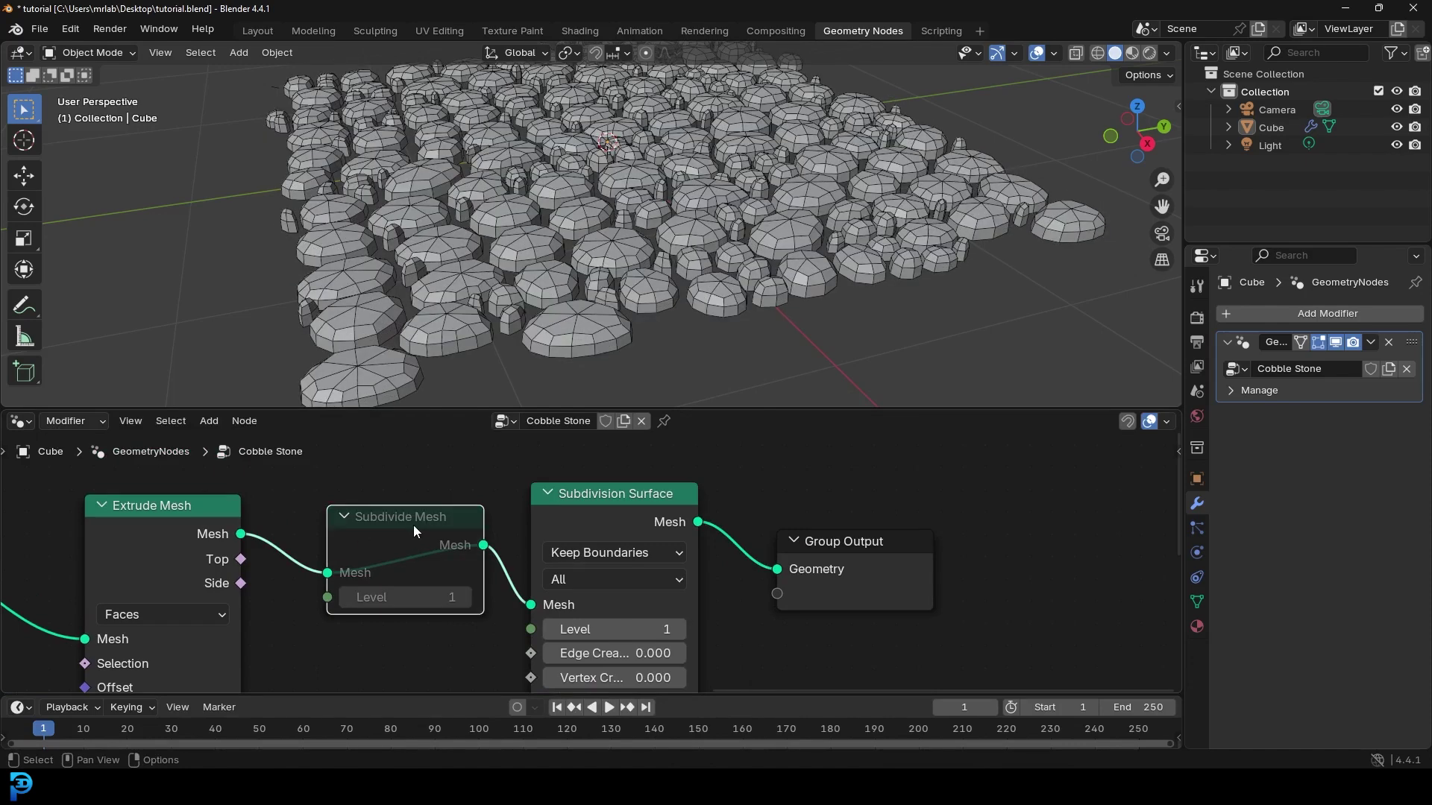
pyautogui.moveTo(567, 328); pyautogui.dragTo(659, 248, button='middle')
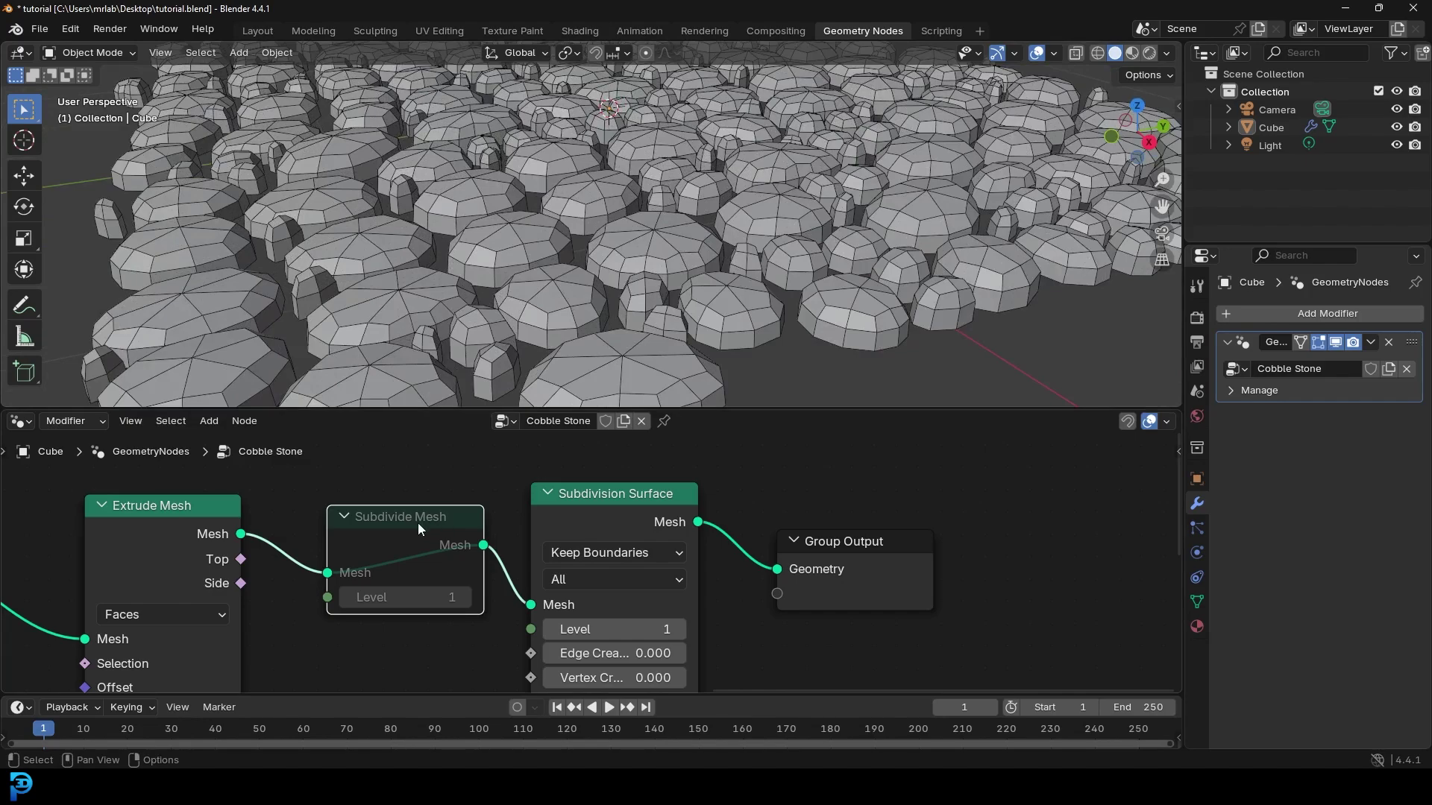
pyautogui.press('m')
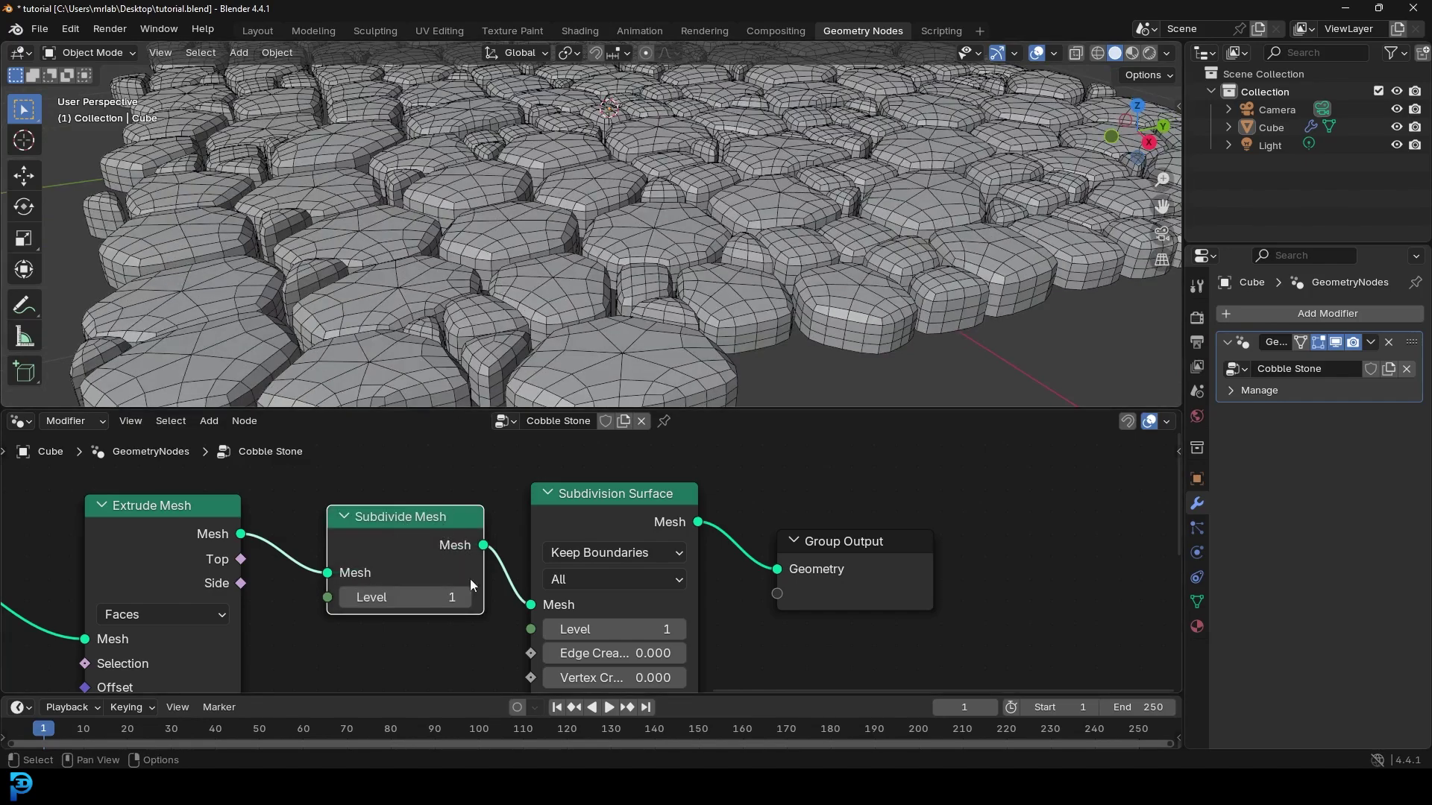
# Compare levels 1 and 2 on the Subdivide Mesh node and set its Level to 2
pyautogui.click(467, 598)
pyautogui.scroll(-3, 661, 235)
pyautogui.moveTo(661, 235)
pyautogui.mouseDown(button='middle')
pyautogui.moveTo(661, 335)
pyautogui.moveTo(662, 247)
pyautogui.mouseUp(button='middle')
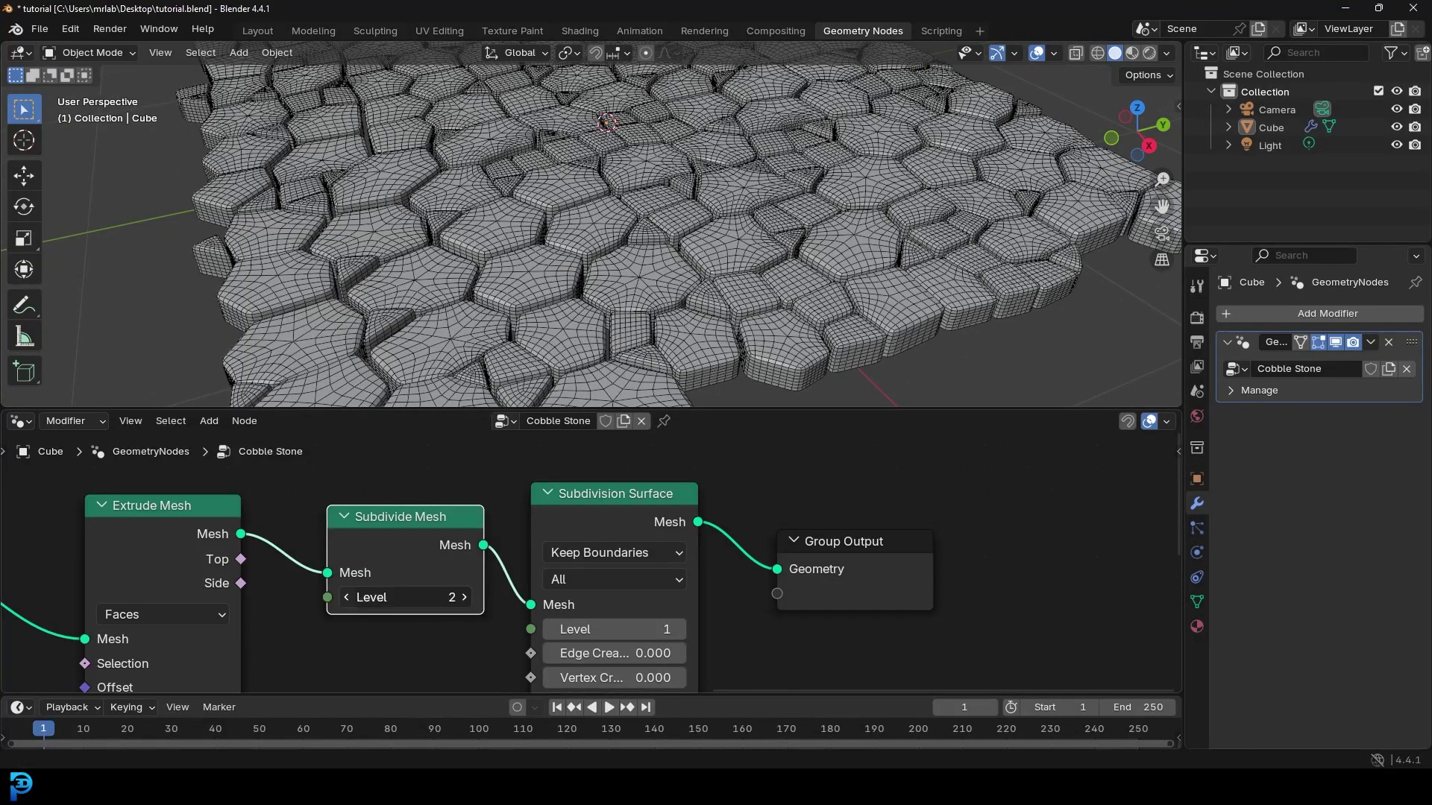
pyautogui.click(347, 598)
pyautogui.scroll(1, 403, 548)
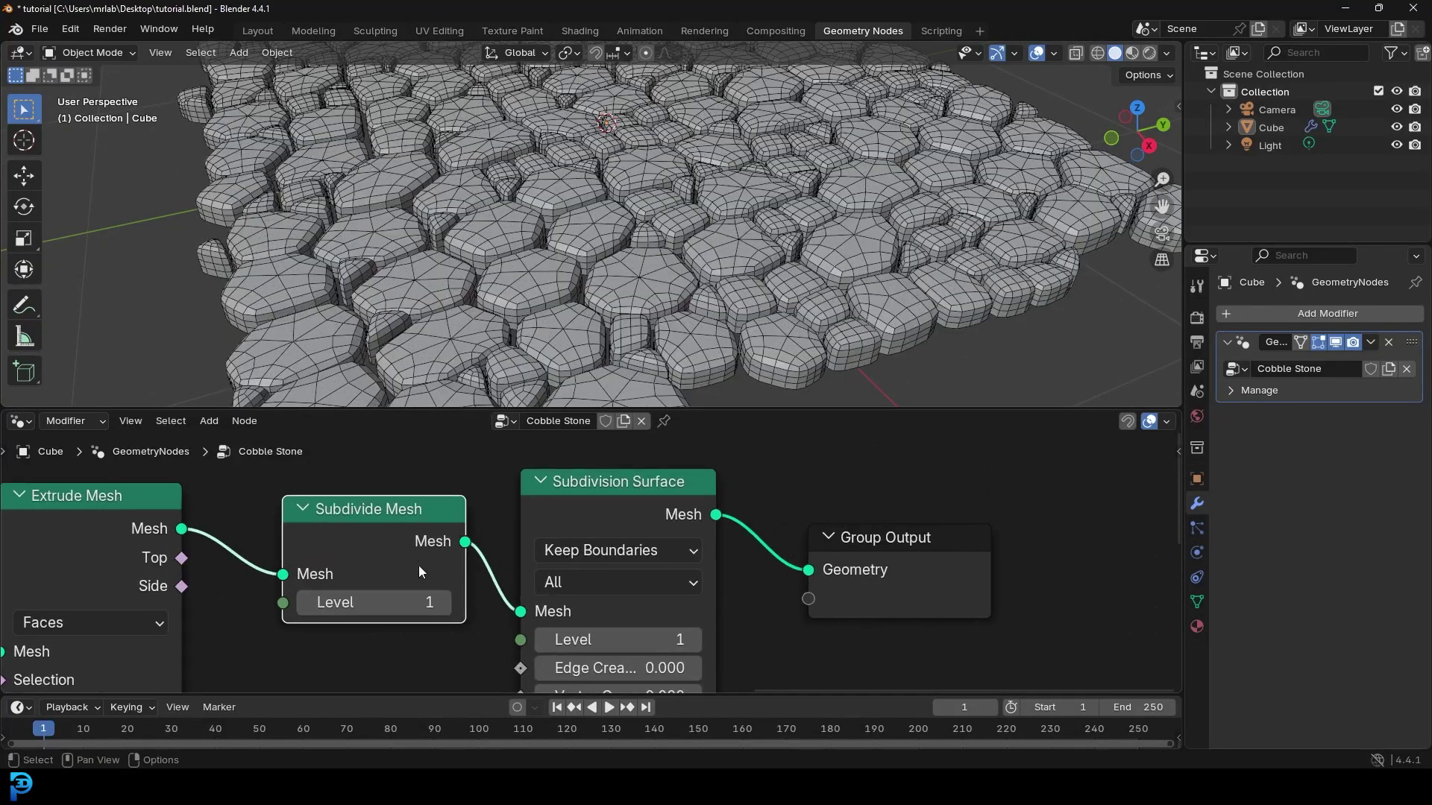
pyautogui.click(441, 605)
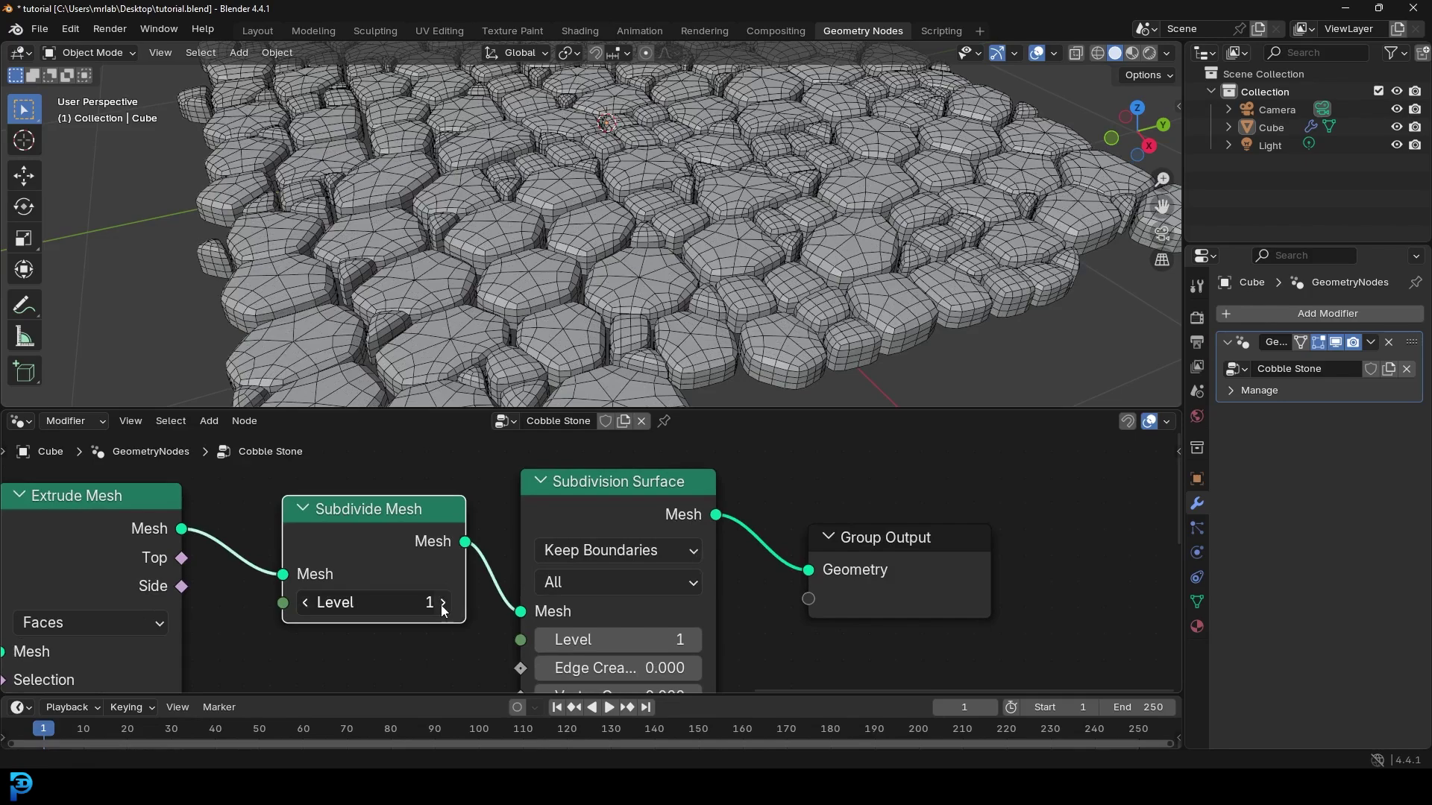
# Nudge the Subdivision Surface node aside and turn off the viewport's wireframe overlay
pyautogui.moveTo(609, 510); pyautogui.dragTo(624, 503)
pyautogui.moveTo(559, 200); pyautogui.dragTo(625, 158, button='middle')
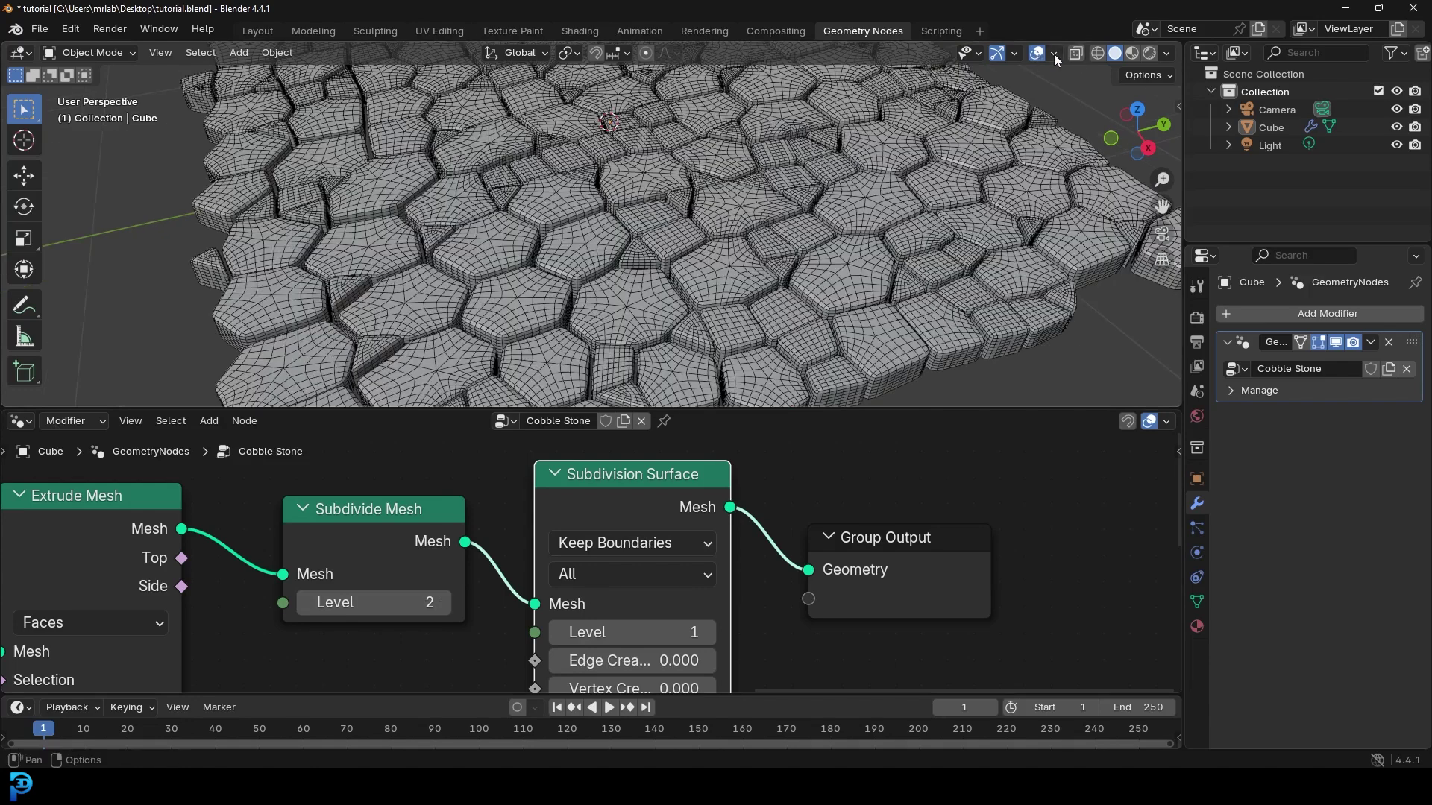
pyautogui.click(1055, 53)
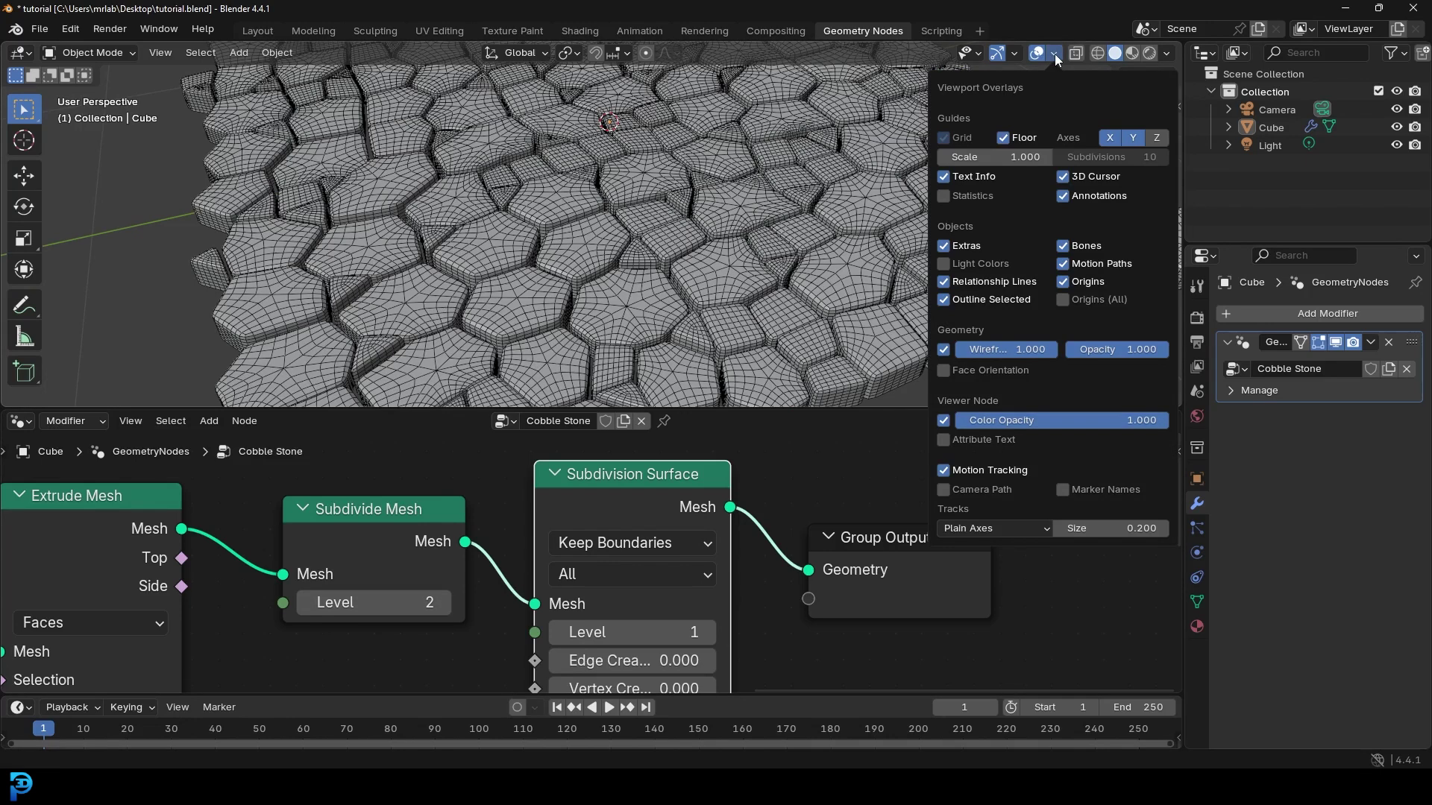
pyautogui.click(943, 351)
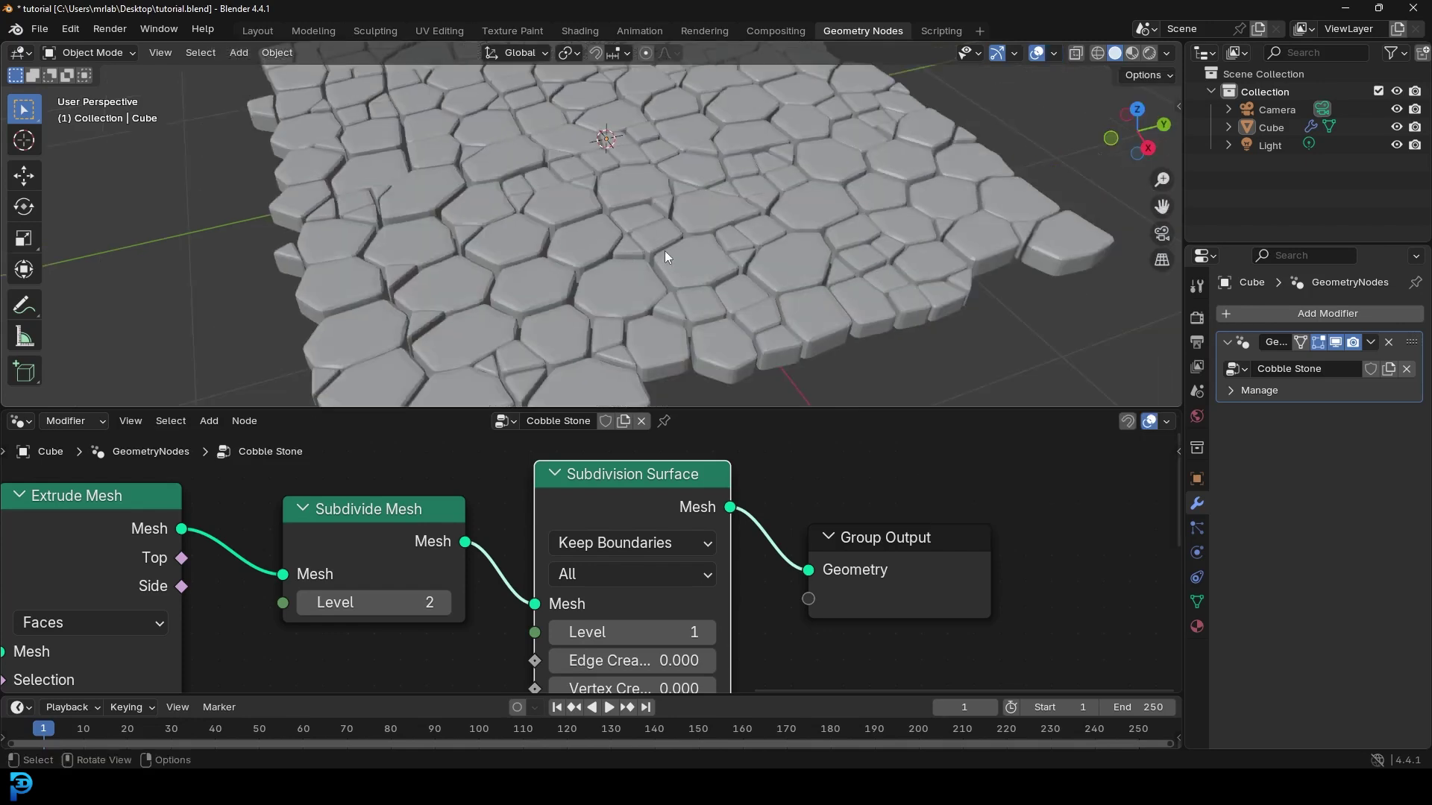
# Move Group Output farther away and insert a Set Material node after Subdivision Surface
pyautogui.moveTo(815, 592); pyautogui.dragTo(530, 573, button='middle')
pyautogui.moveTo(615, 549); pyautogui.dragTo(894, 534)
pyautogui.hotkey('shift', 'a')
pyautogui.write('set mat')
pyautogui.press('Return')
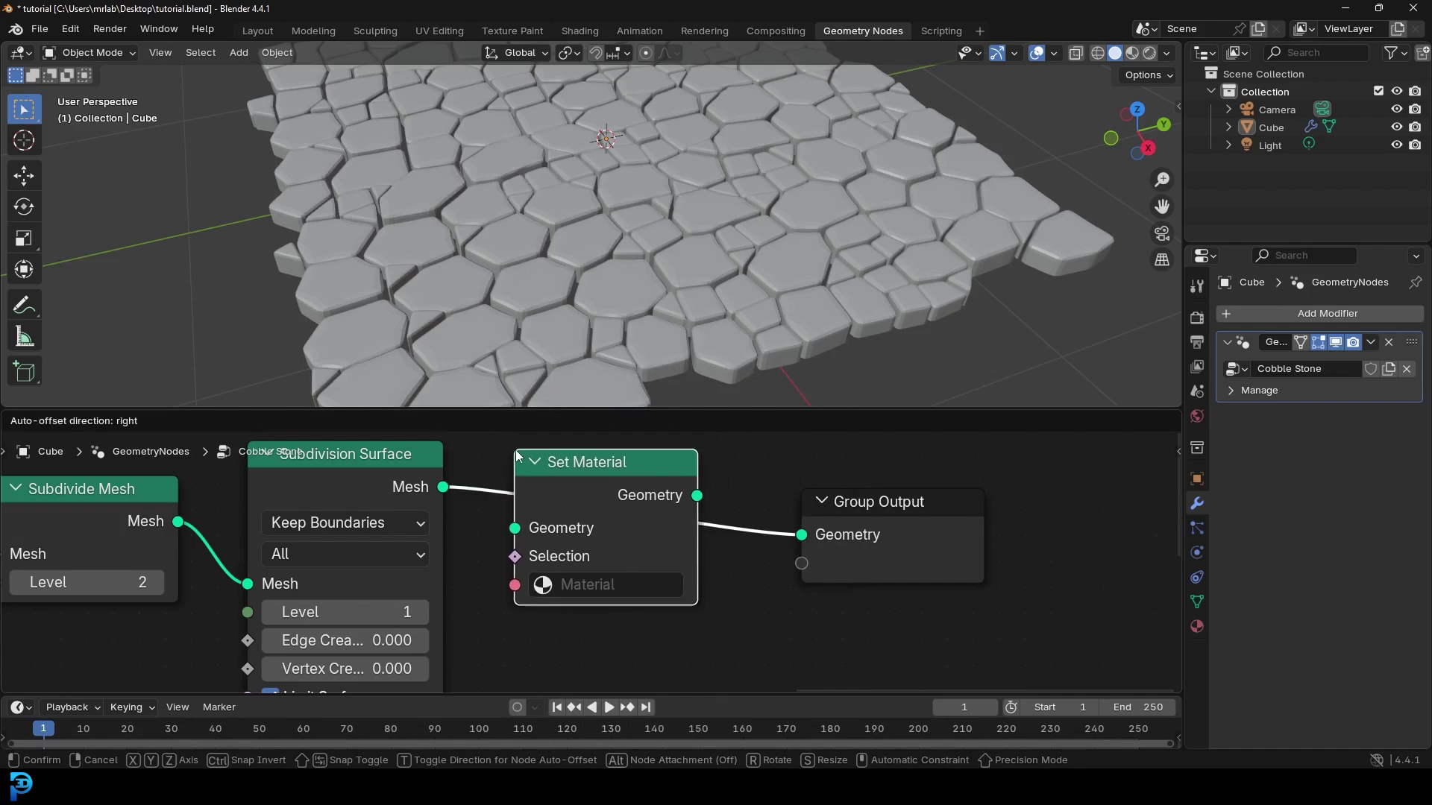
pyautogui.click(522, 456)
# Rename the object's material to Cobble Stone and assign it in the Set Material node
pyautogui.click(1196, 628)
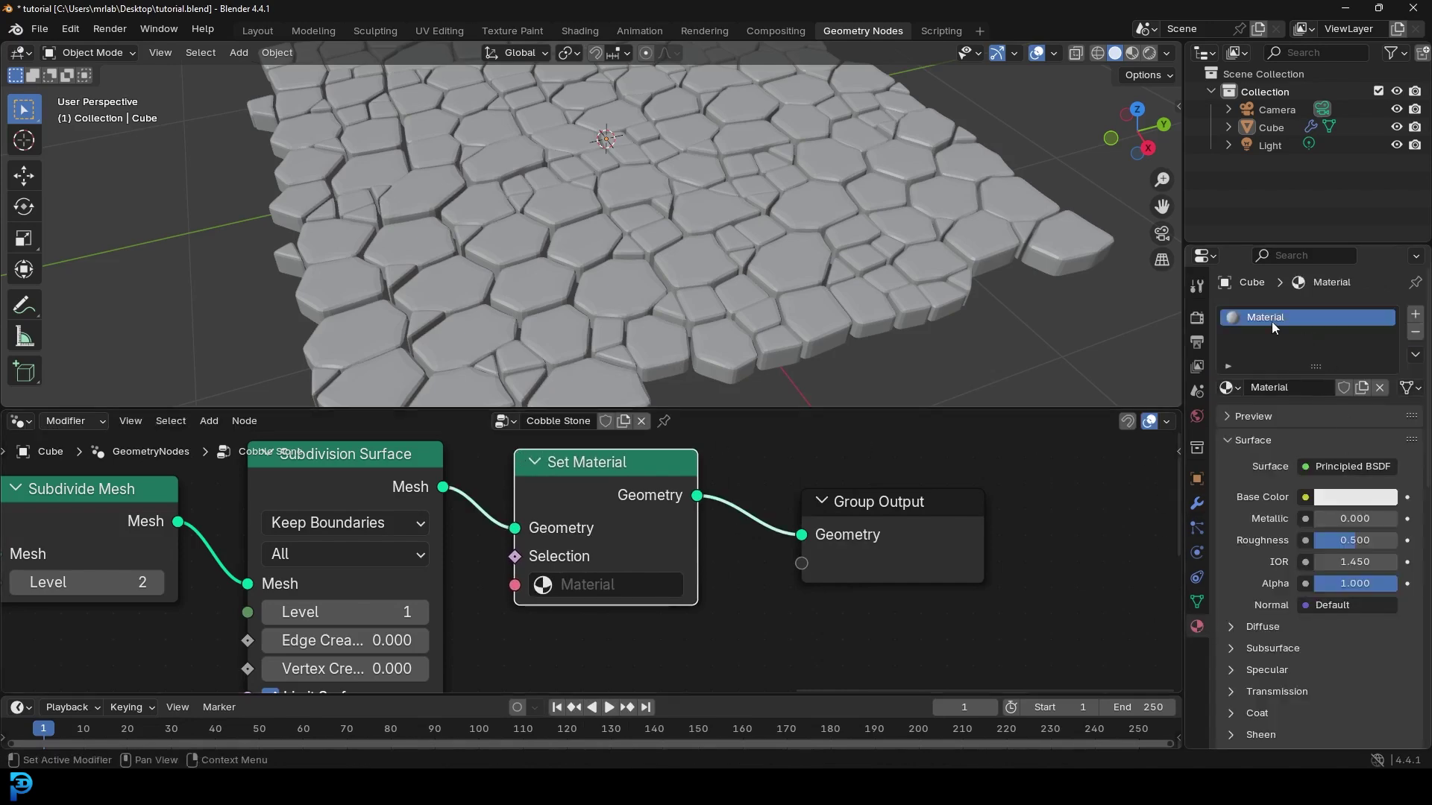
pyautogui.click(1271, 385)
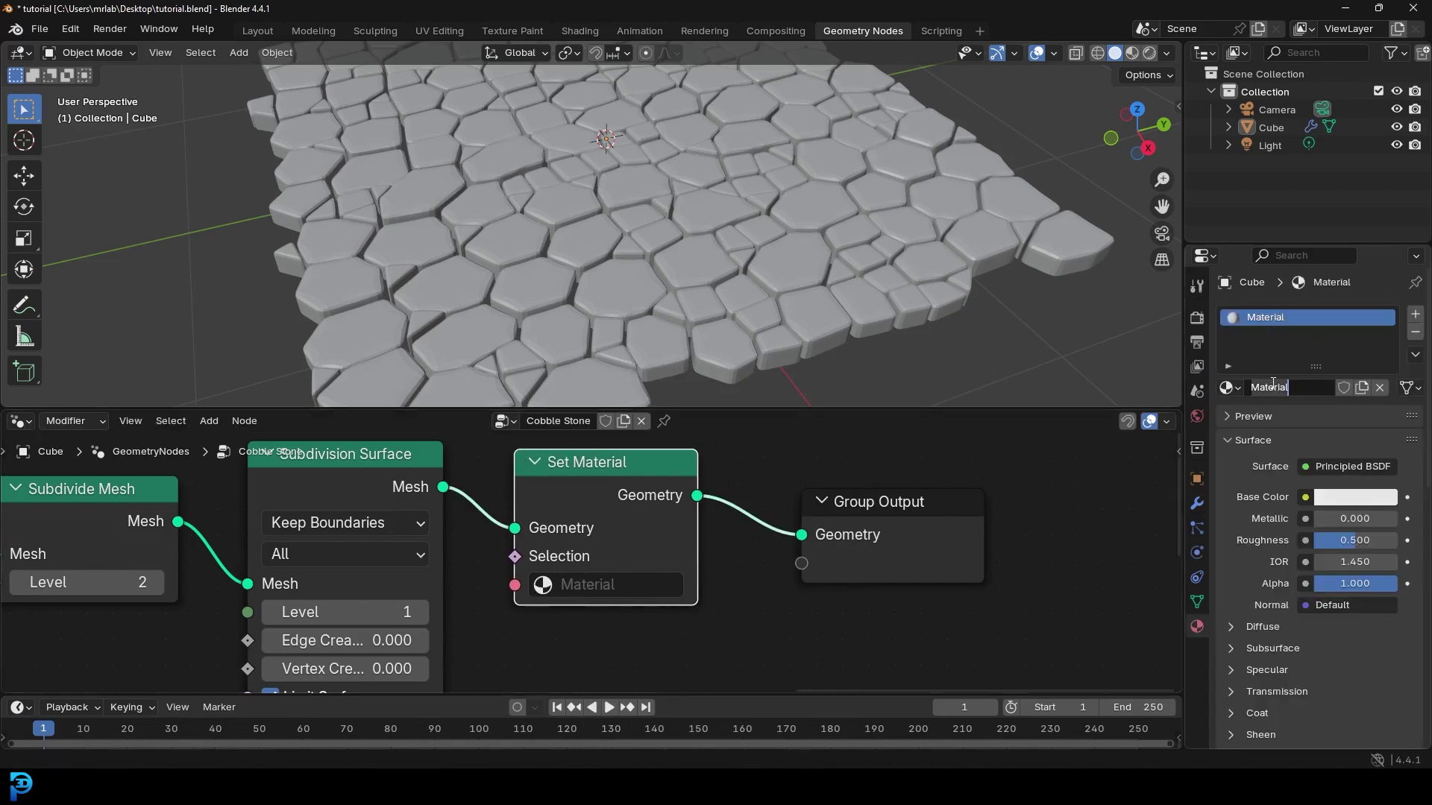
pyautogui.write('Cobble Stone')
pyautogui.press('Return')
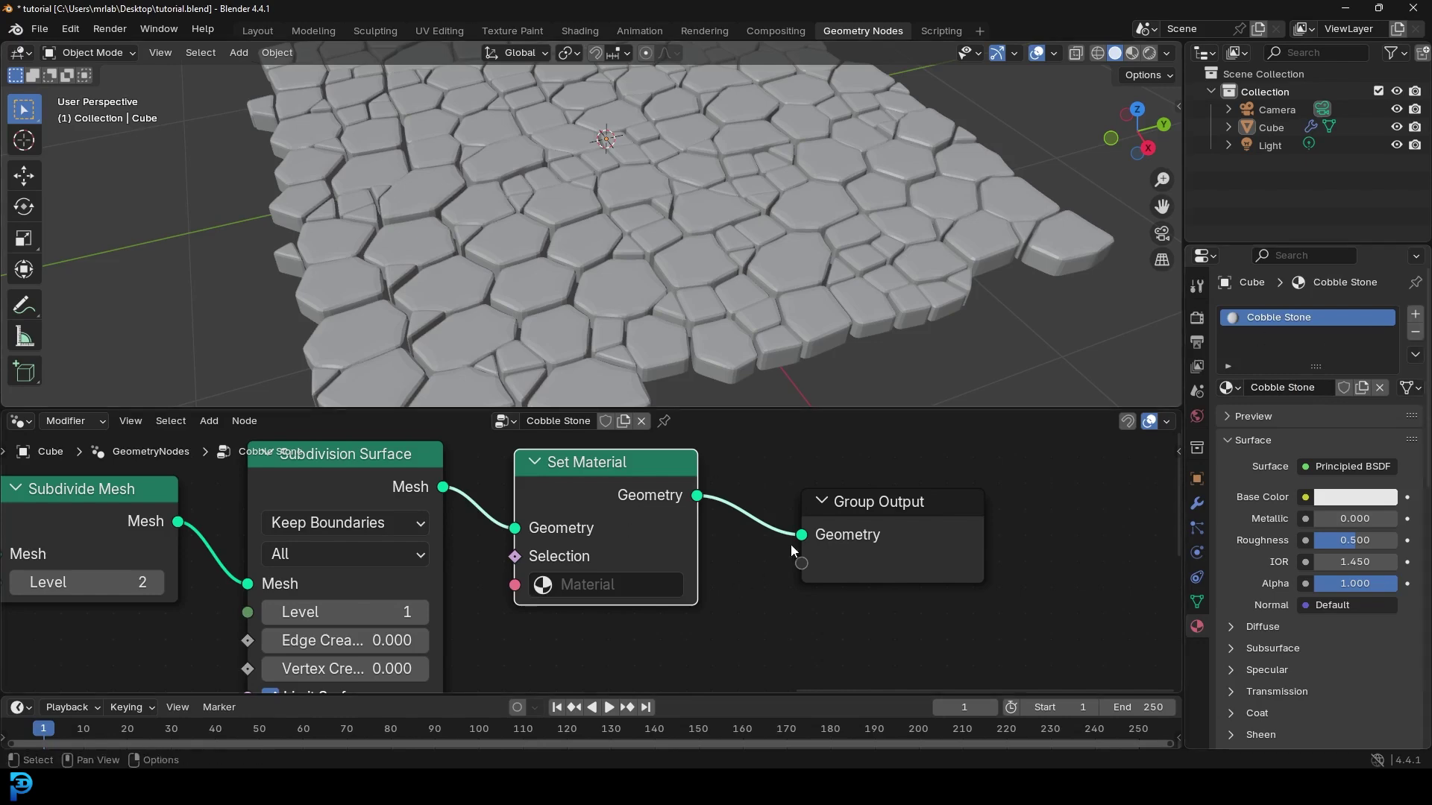
pyautogui.click(589, 585)
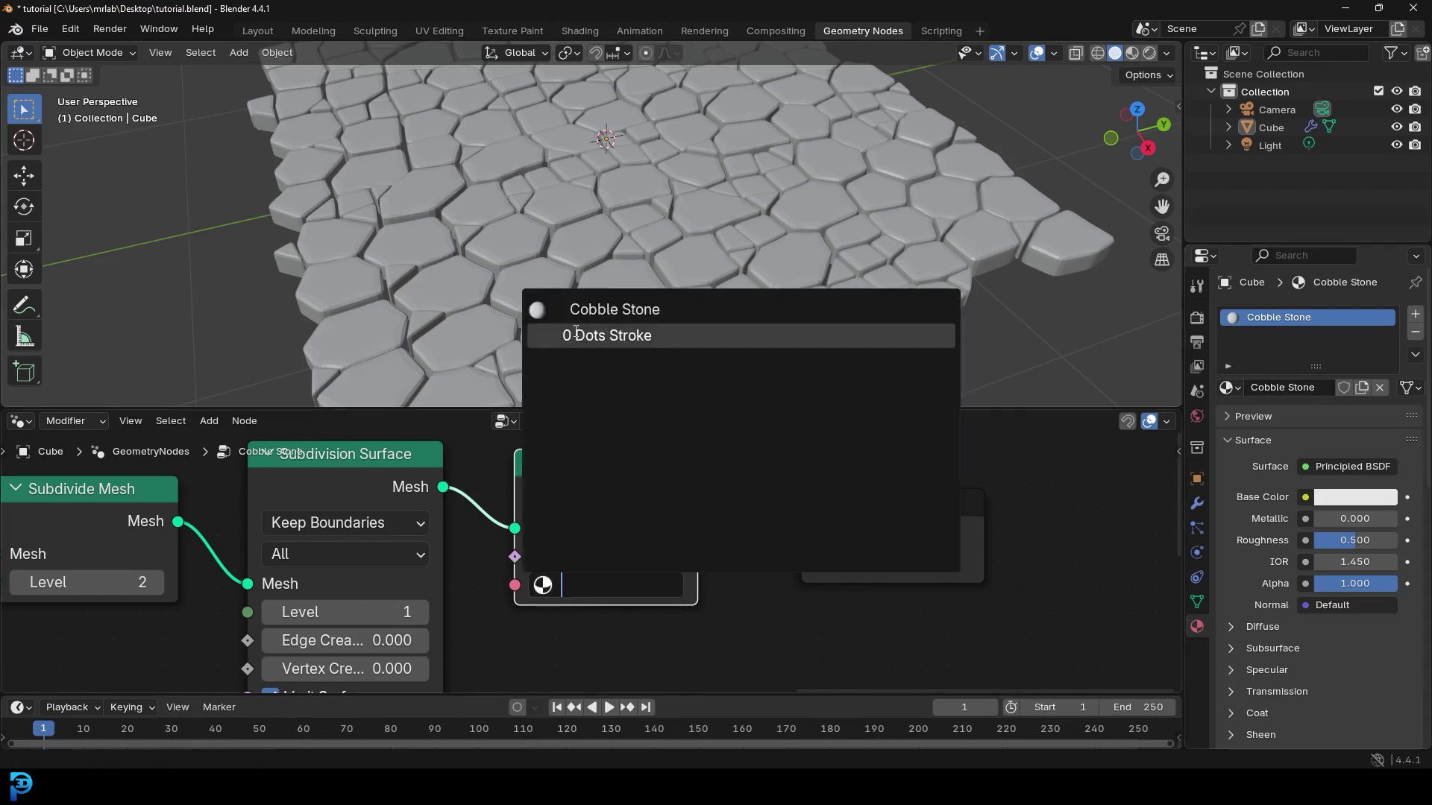
pyautogui.click(647, 310)
# Move Group Output away from Set Material and add a Set Shade Smooth node between them, keeping it on Face
pyautogui.moveTo(846, 534); pyautogui.dragTo(710, 534, button='middle')
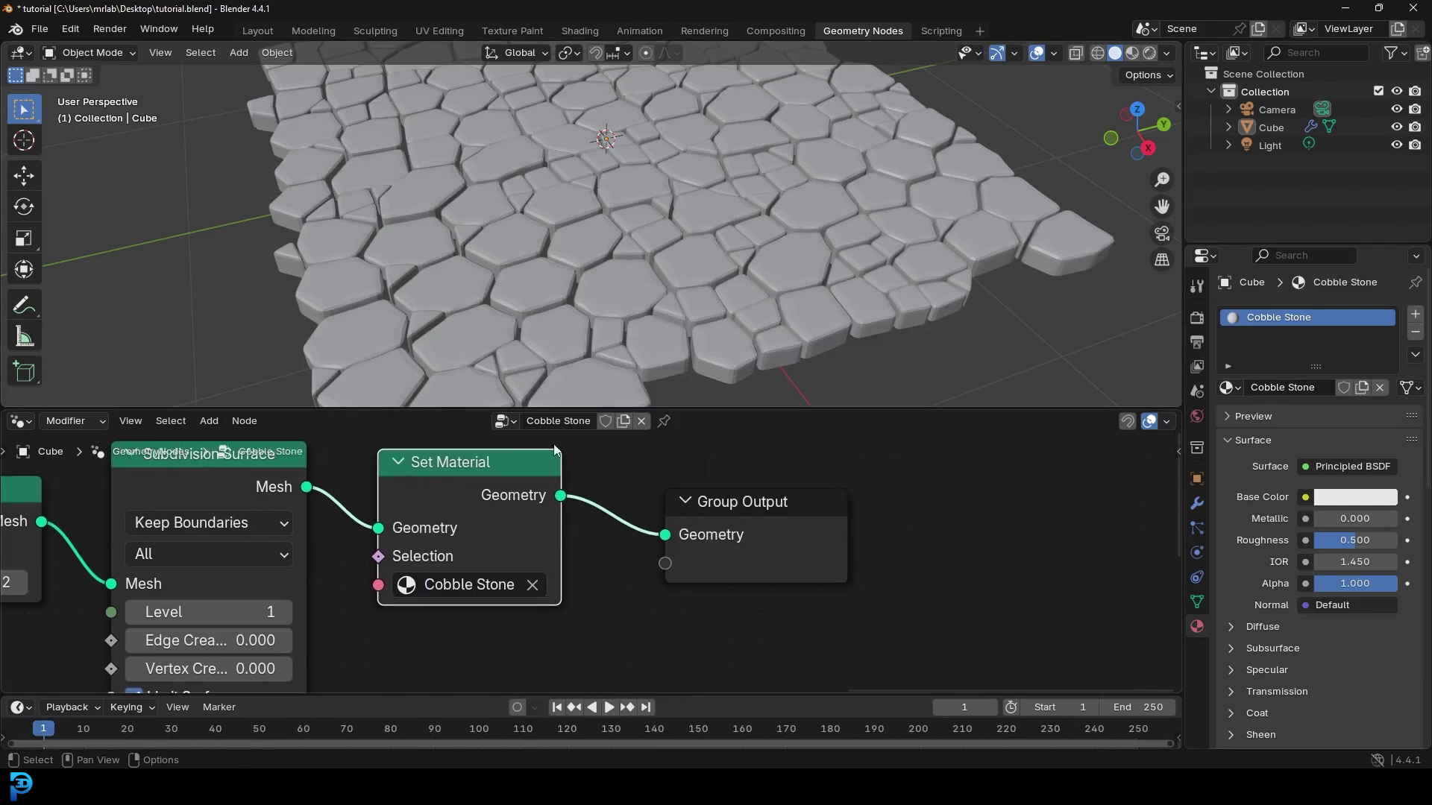
pyautogui.moveTo(746, 502); pyautogui.dragTo(1022, 464)
pyautogui.moveTo(669, 490); pyautogui.dragTo(472, 507, button='middle')
pyautogui.scroll(1, 472, 507)
pyautogui.moveTo(857, 512); pyautogui.dragTo(919, 508)
pyautogui.hotkey('shift', 'a')
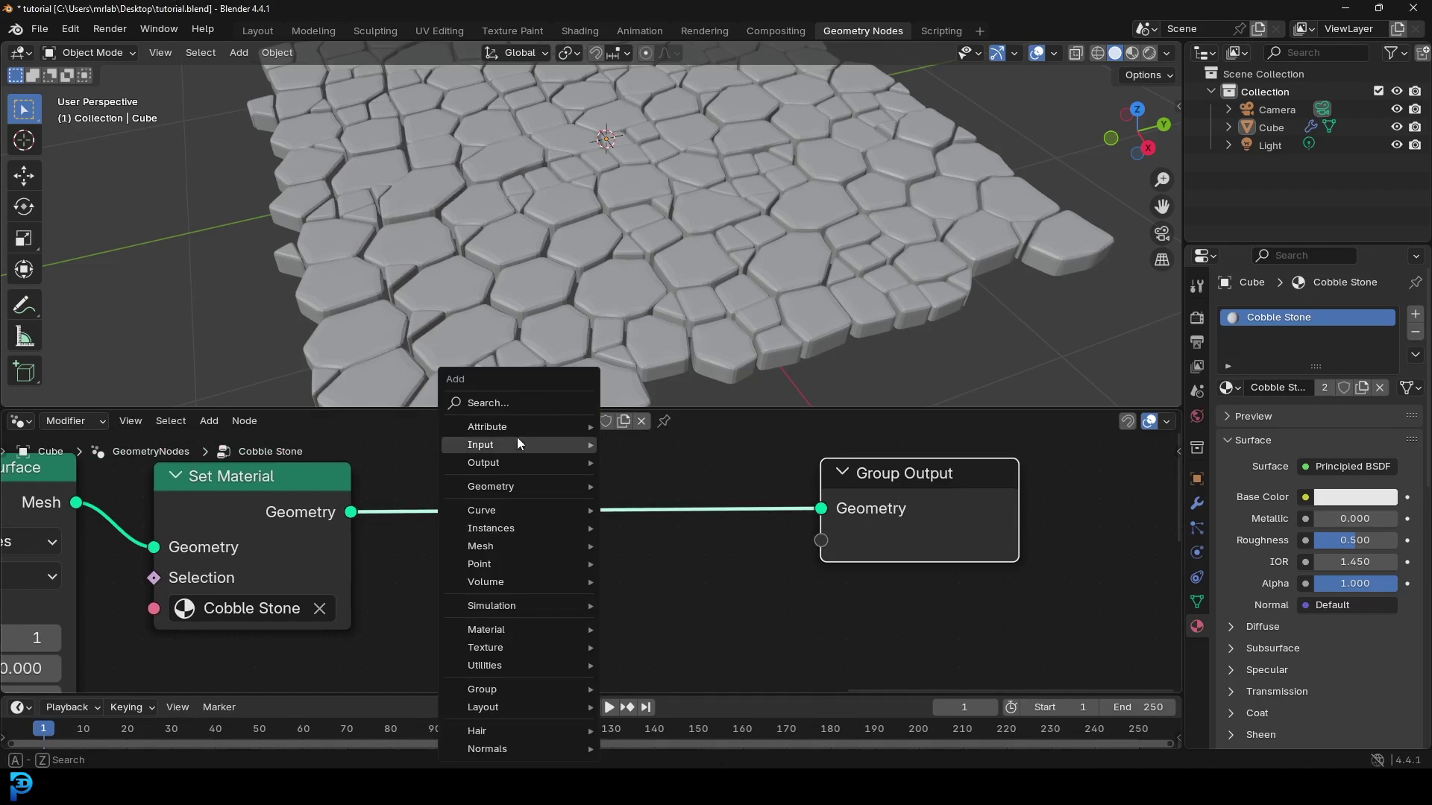
pyautogui.click(503, 401)
pyautogui.write('set')
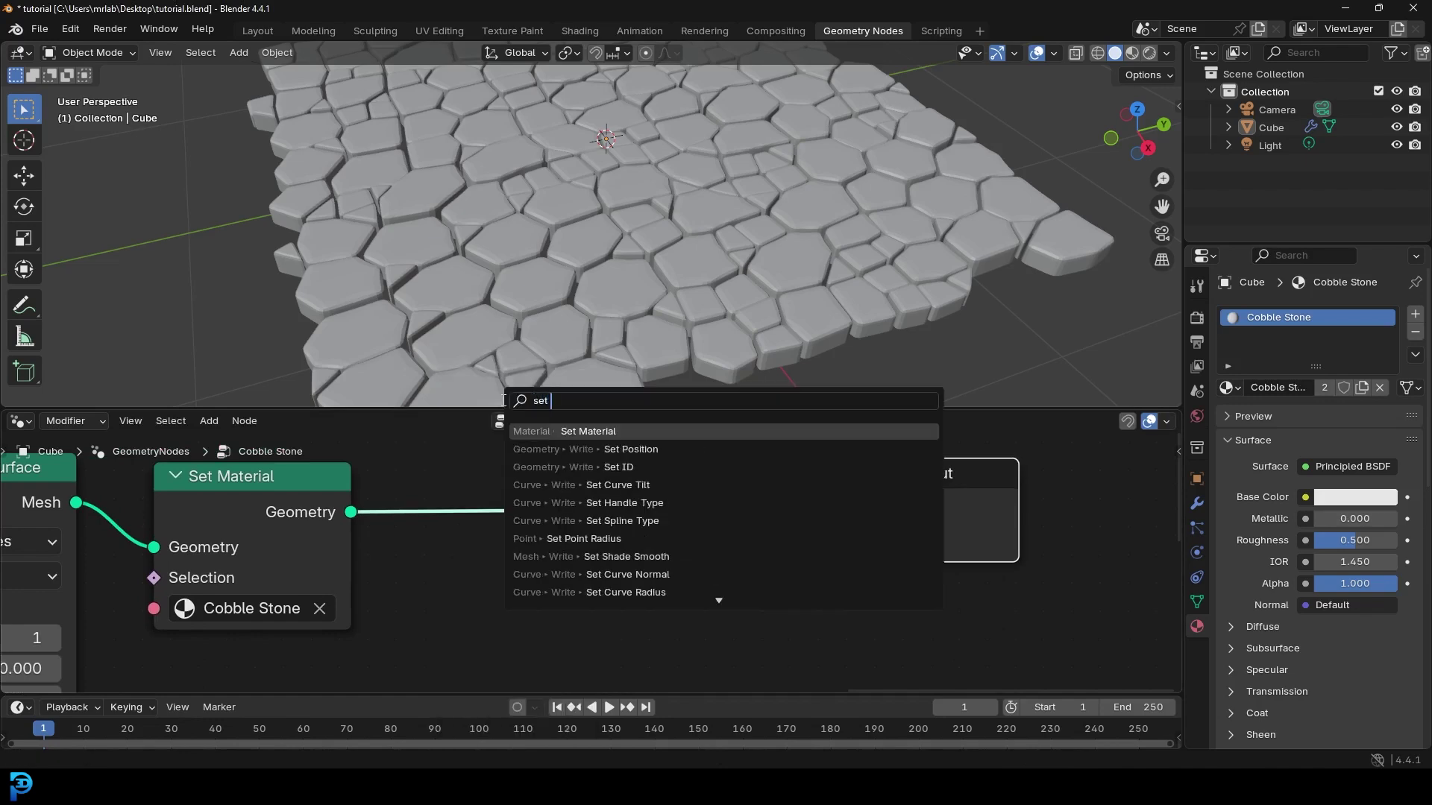
pyautogui.write(' shade')
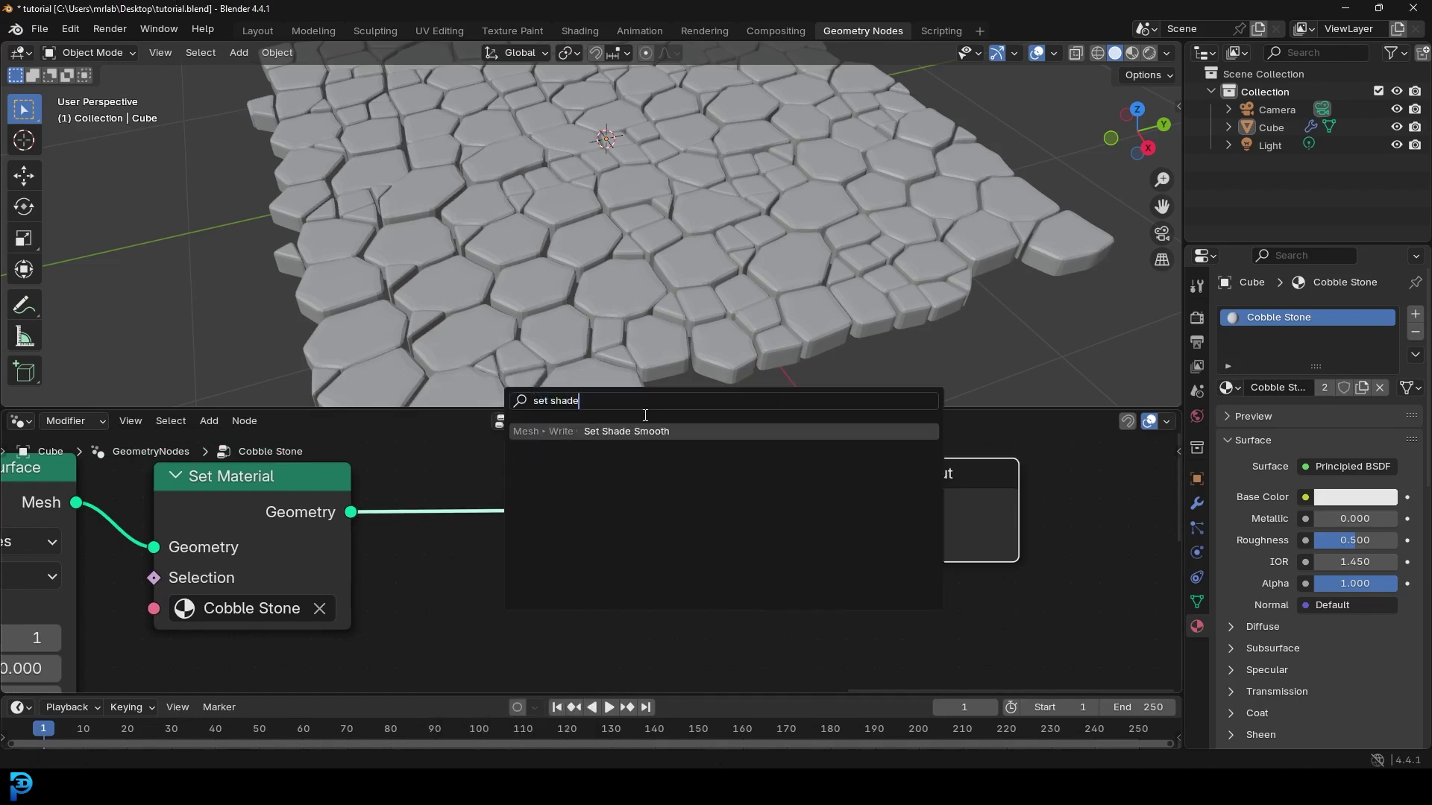
pyautogui.click(629, 431)
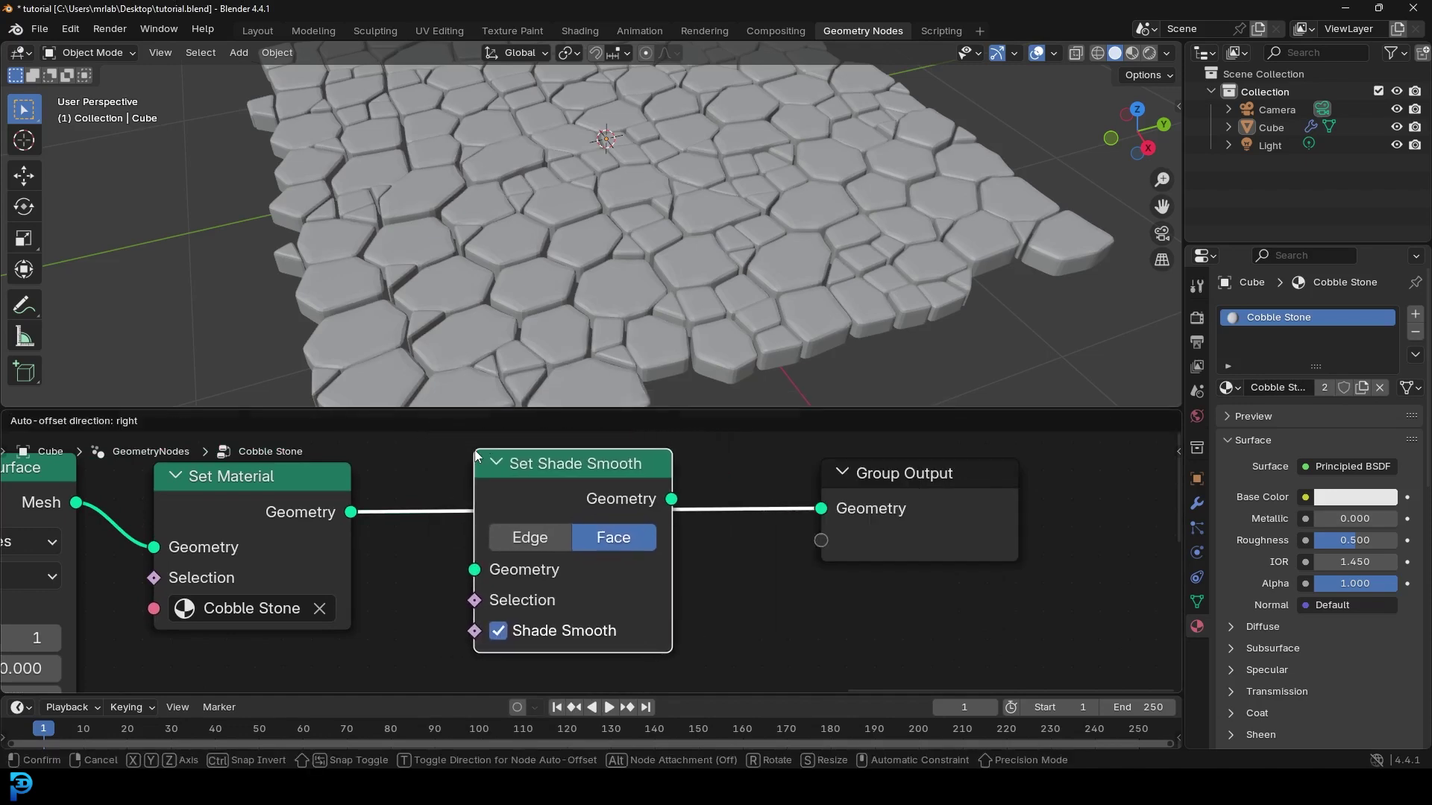
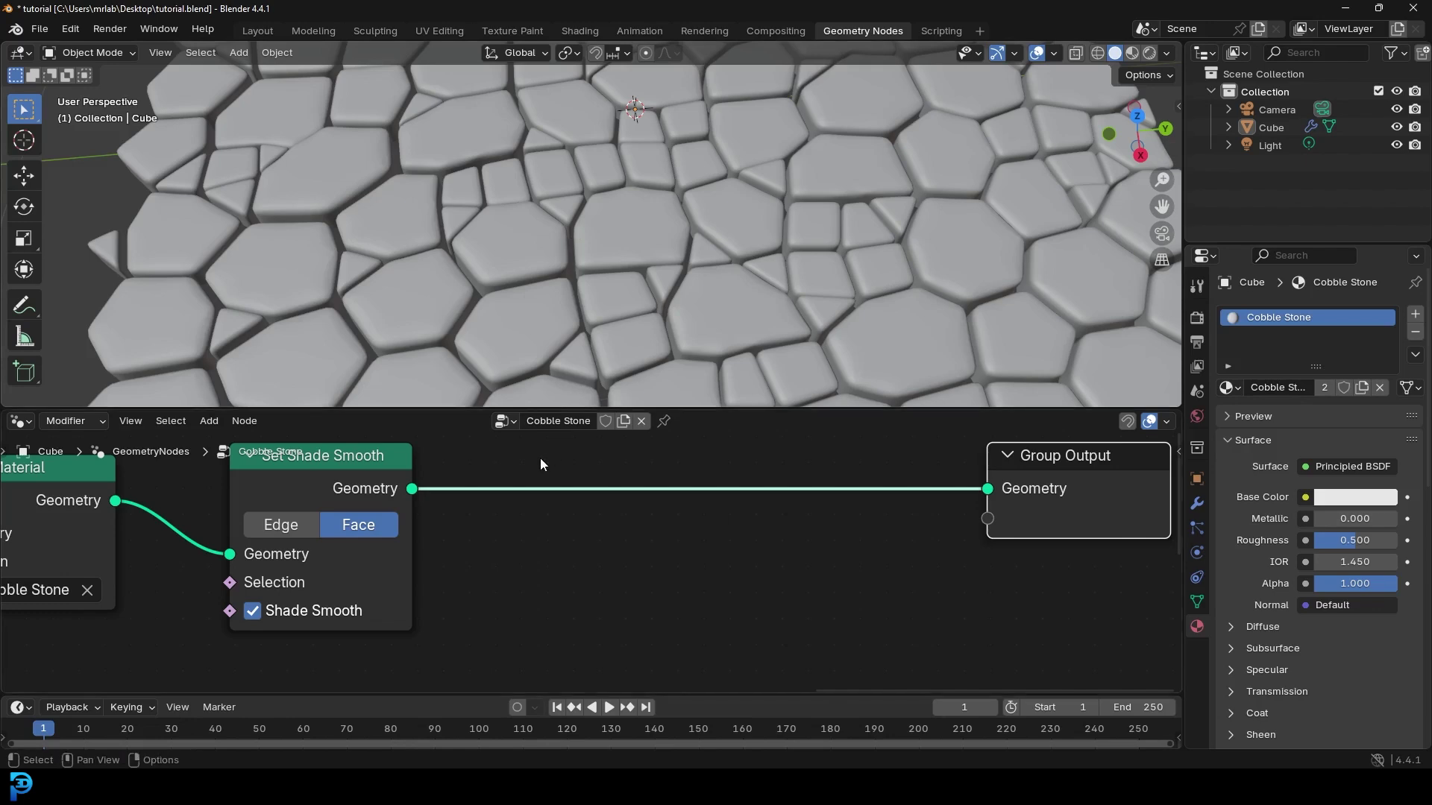
# Reposition the Group Output node and enlarge the node editor to make room below Set Shade Smooth
pyautogui.scroll(-2, 638, 553)
pyautogui.moveTo(912, 485); pyautogui.dragTo(884, 513)
pyautogui.moveTo(595, 544); pyautogui.dragTo(674, 473, button='middle')
pyautogui.moveTo(690, 406); pyautogui.dragTo(690, 284)
pyautogui.scroll(2, 650, 381)
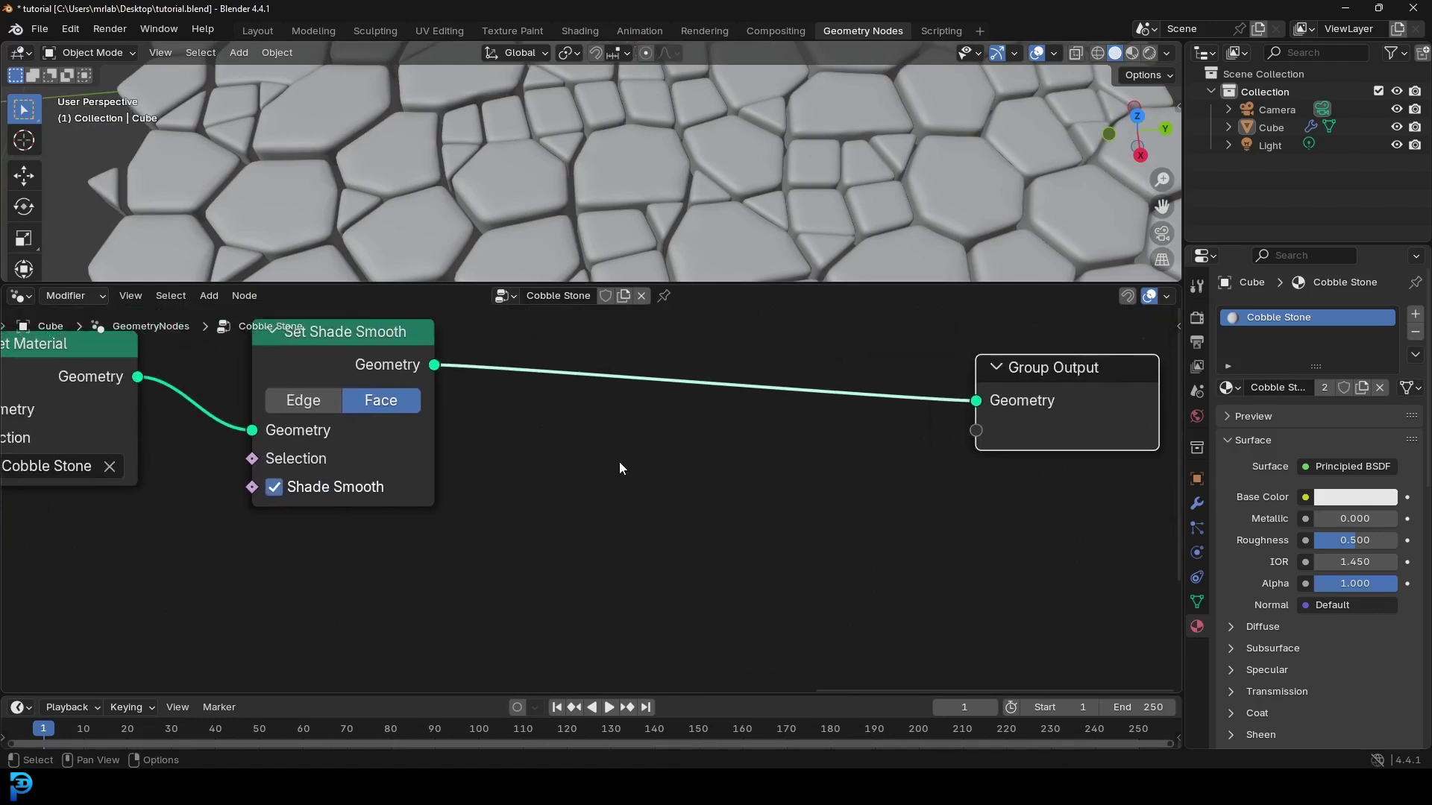
# Add a Mesh Island node below the Set Shade Smooth node
pyautogui.hotkey('shift', 'a')
pyautogui.click(586, 403)
pyautogui.write('mesh isla')
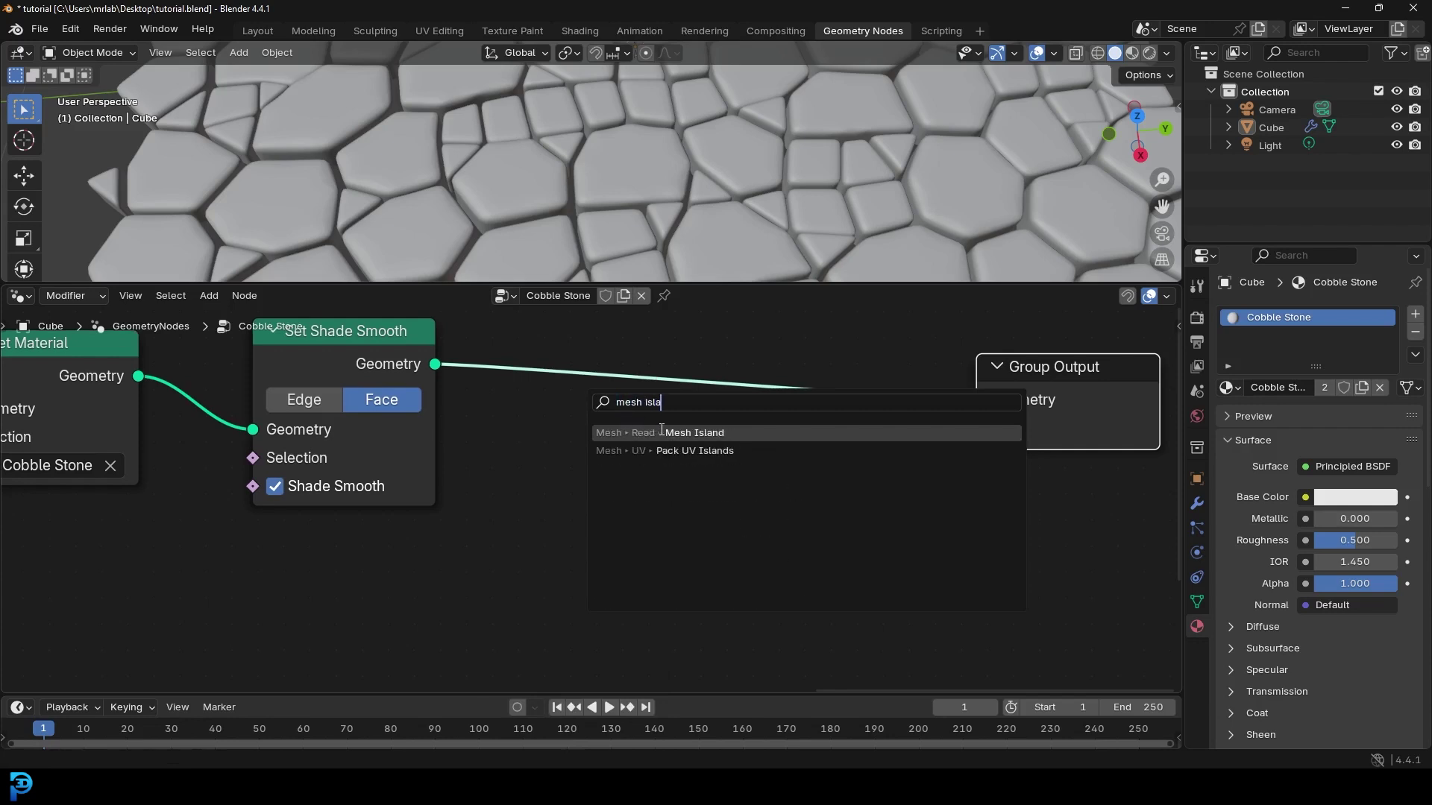
pyautogui.click(661, 430)
pyautogui.click(388, 556)
# Add a Map Range node beside Mesh Island, keeping it on Float and Linear, and nudge Mesh Island away from it
pyautogui.moveTo(567, 504); pyautogui.dragTo(543, 447, button='middle')
pyautogui.hotkey('shift', 'a')
pyautogui.click(648, 398)
pyautogui.write('map')
pyautogui.click(772, 425)
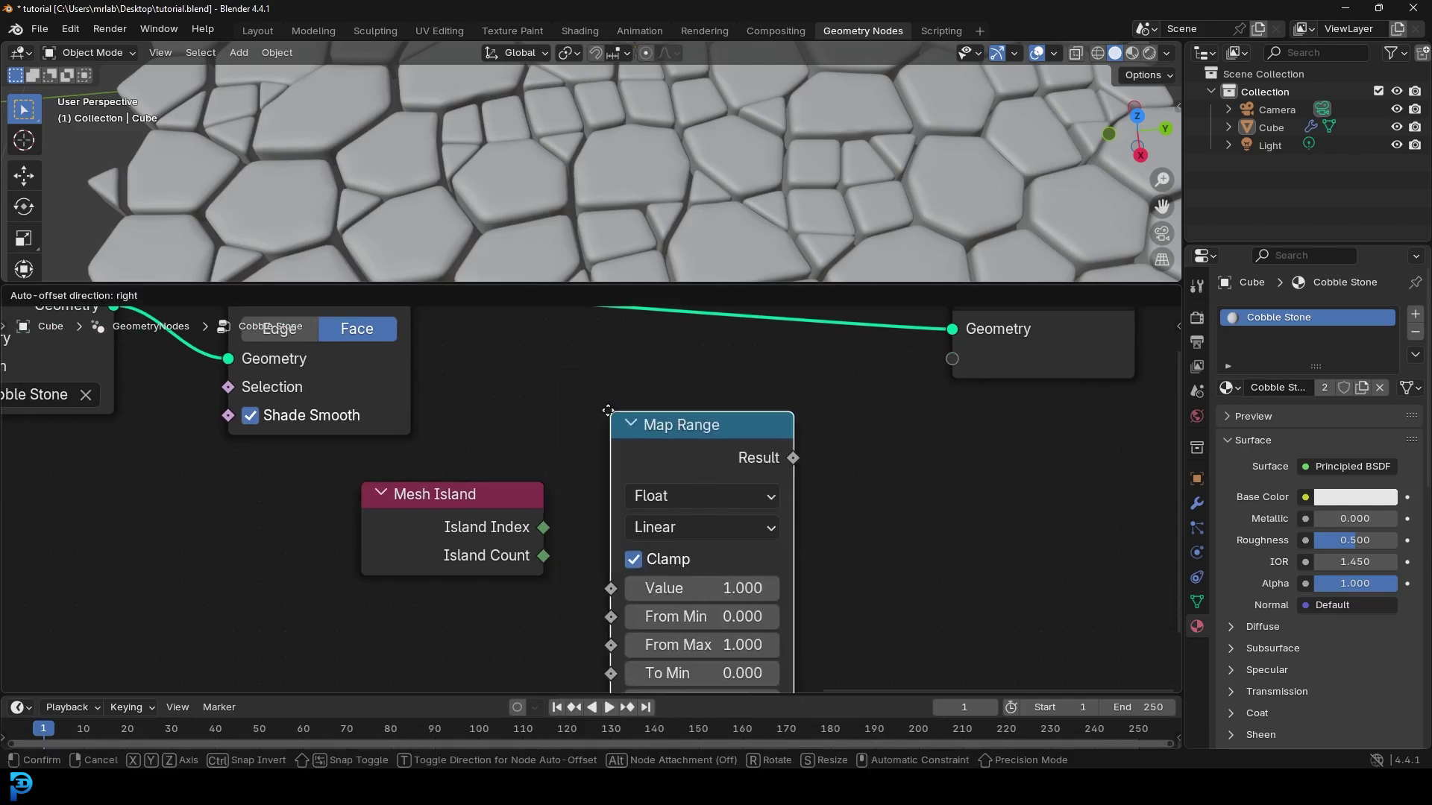
pyautogui.click(602, 389)
pyautogui.moveTo(454, 520); pyautogui.dragTo(451, 422, button='middle')
pyautogui.moveTo(450, 442); pyautogui.dragTo(441, 445)
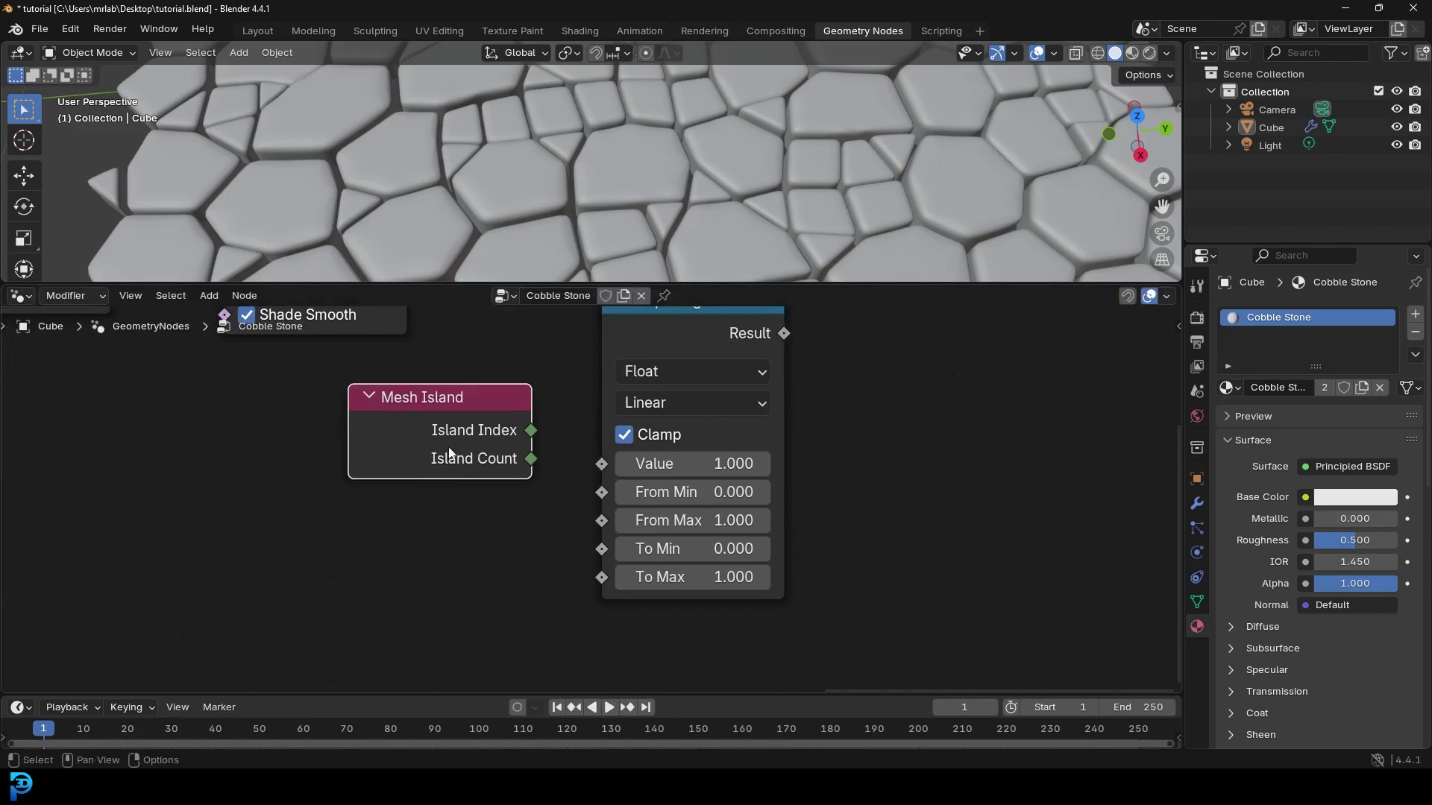
# Link Mesh Island's Island Index to Map Range's Value and its Island Count to From Max
pyautogui.moveTo(537, 425); pyautogui.dragTo(602, 463)
pyautogui.moveTo(483, 460); pyautogui.dragTo(602, 521)
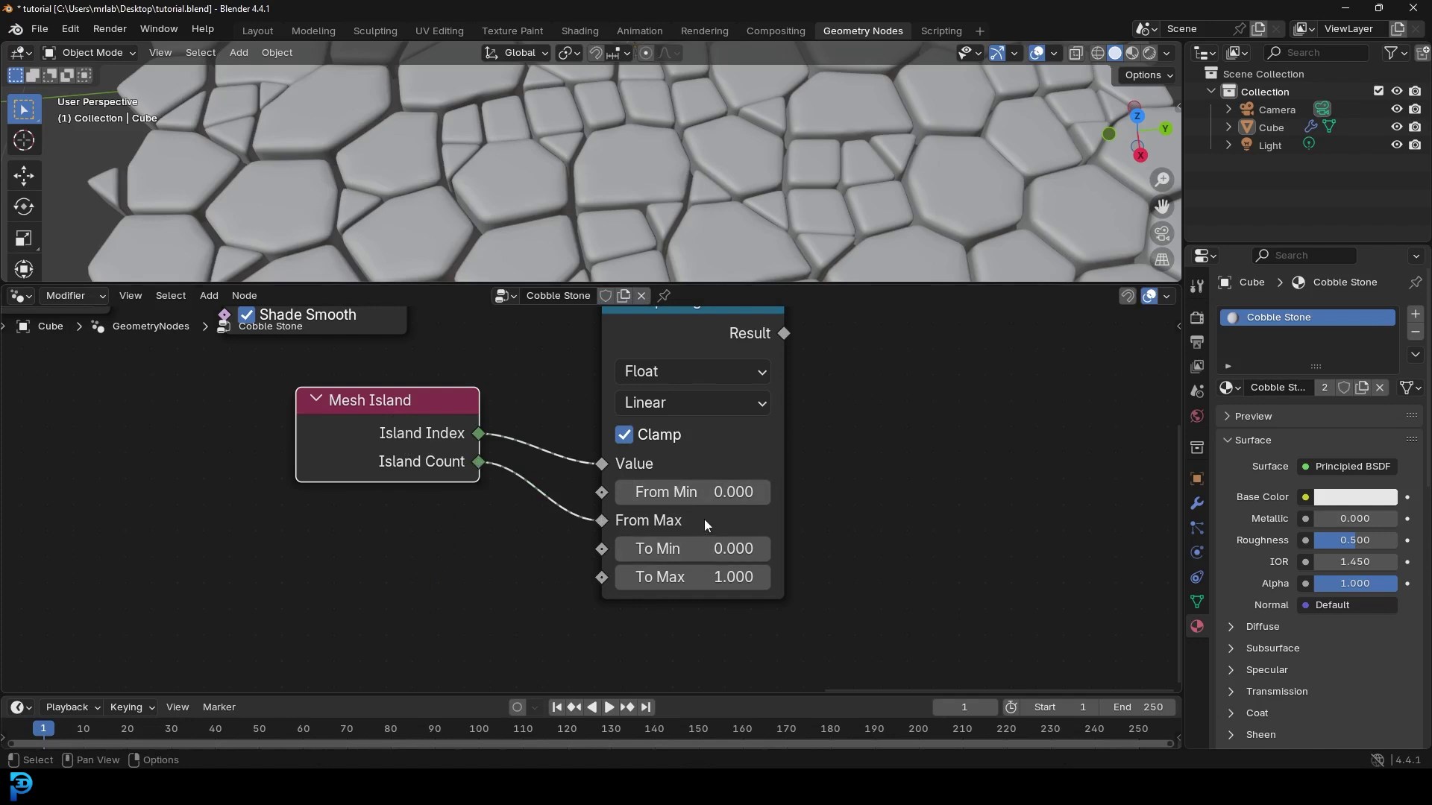
pyautogui.scroll(1, 705, 519)
pyautogui.moveTo(874, 412); pyautogui.dragTo(713, 482, button='middle')
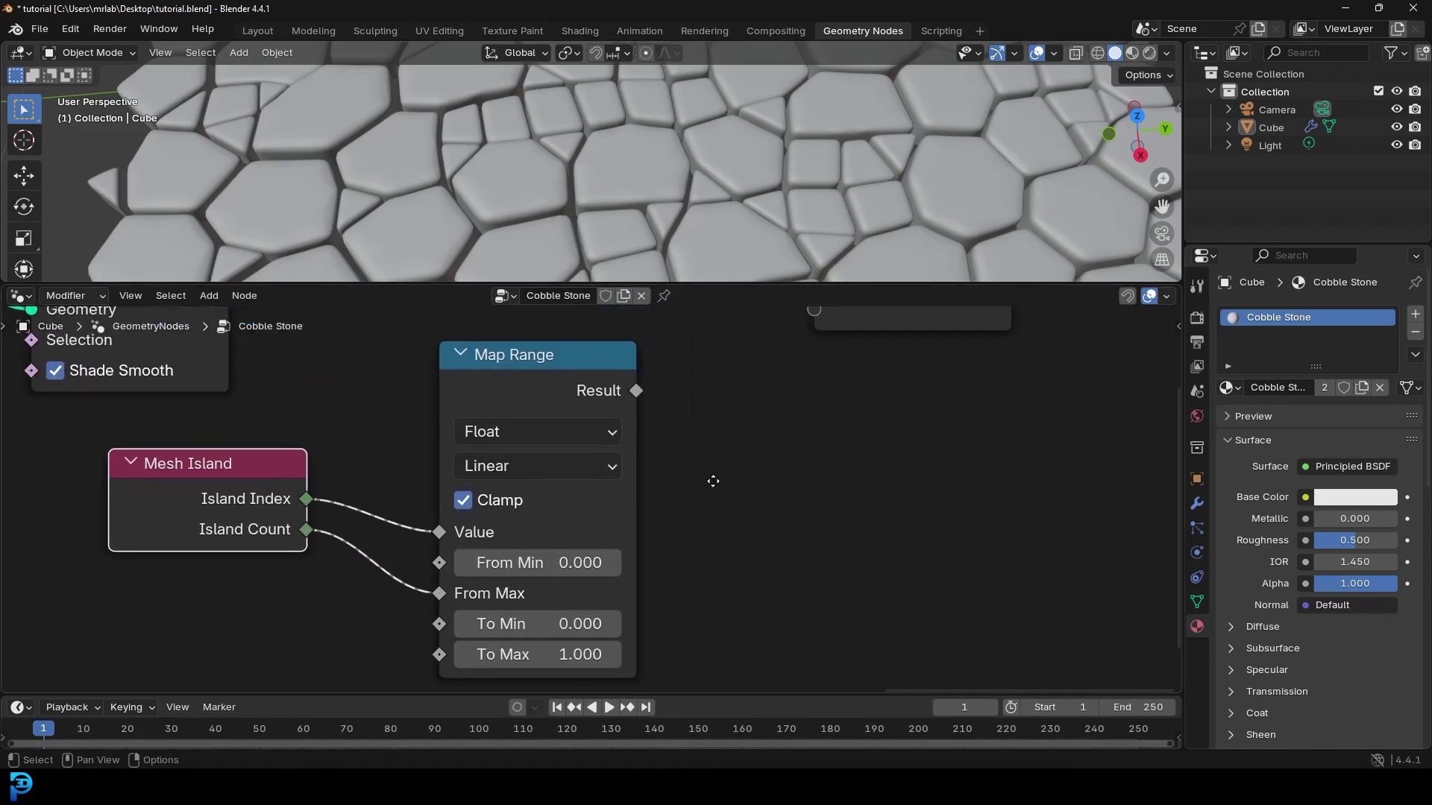
# Select the Mesh Island and Map Range nodes together and move them to make room beside Map Range
pyautogui.moveTo(592, 390); pyautogui.dragTo(563, 469, button='middle')
pyautogui.scroll(-2, 648, 420)
pyautogui.moveTo(463, 405); pyautogui.dragTo(285, 601)
pyautogui.press('g')
pyautogui.click(232, 587)
pyautogui.click(635, 481)
# Add a Noise Texture node beside Map Range, space the two apart, and link Map Range's Result to its Vector
pyautogui.scroll(2, 602, 457)
pyautogui.hotkey('shift', 'a')
pyautogui.click(581, 406)
pyautogui.write('noise')
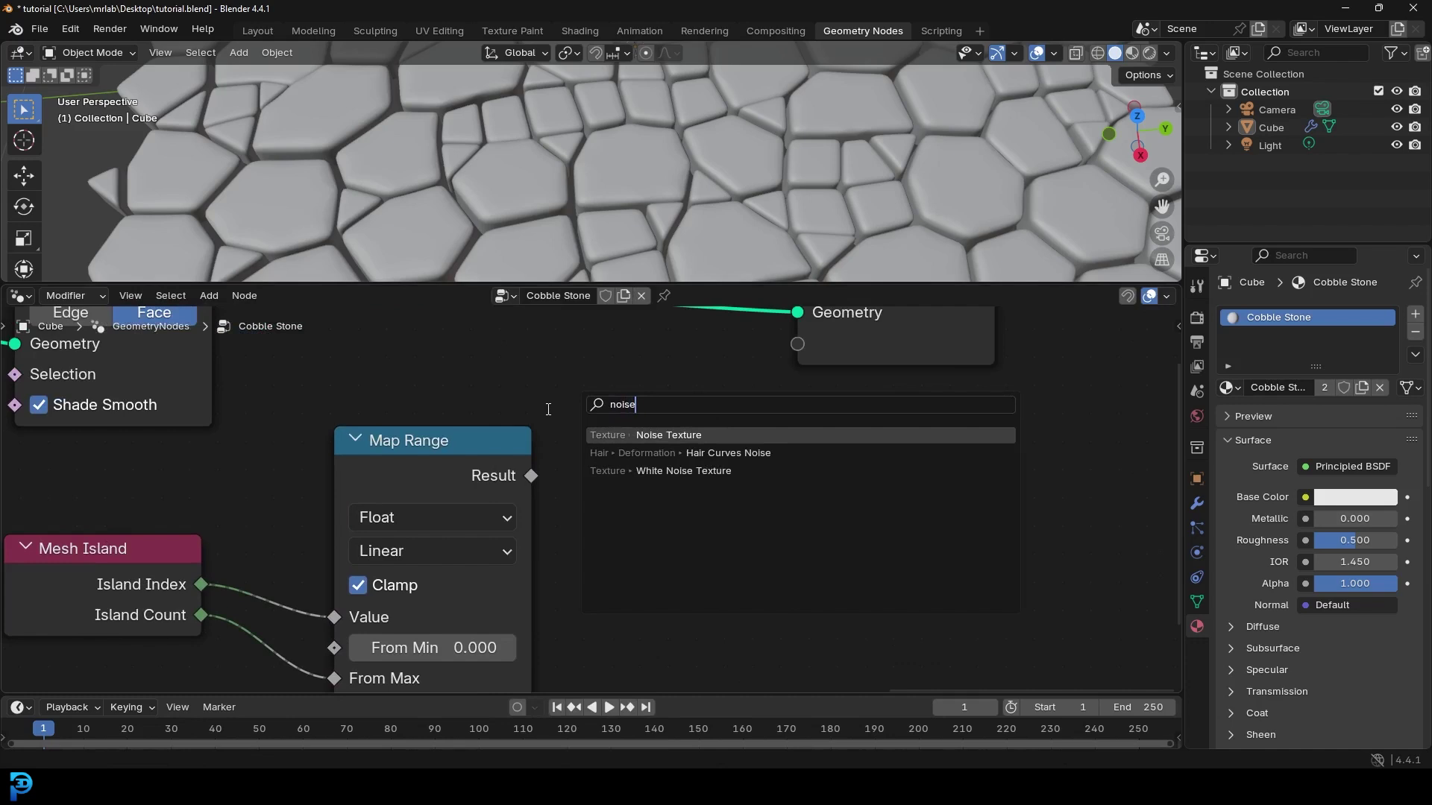
pyautogui.click(650, 434)
pyautogui.click(578, 403)
pyautogui.moveTo(422, 458); pyautogui.dragTo(364, 366, button='middle')
pyautogui.moveTo(364, 366); pyautogui.dragTo(313, 373)
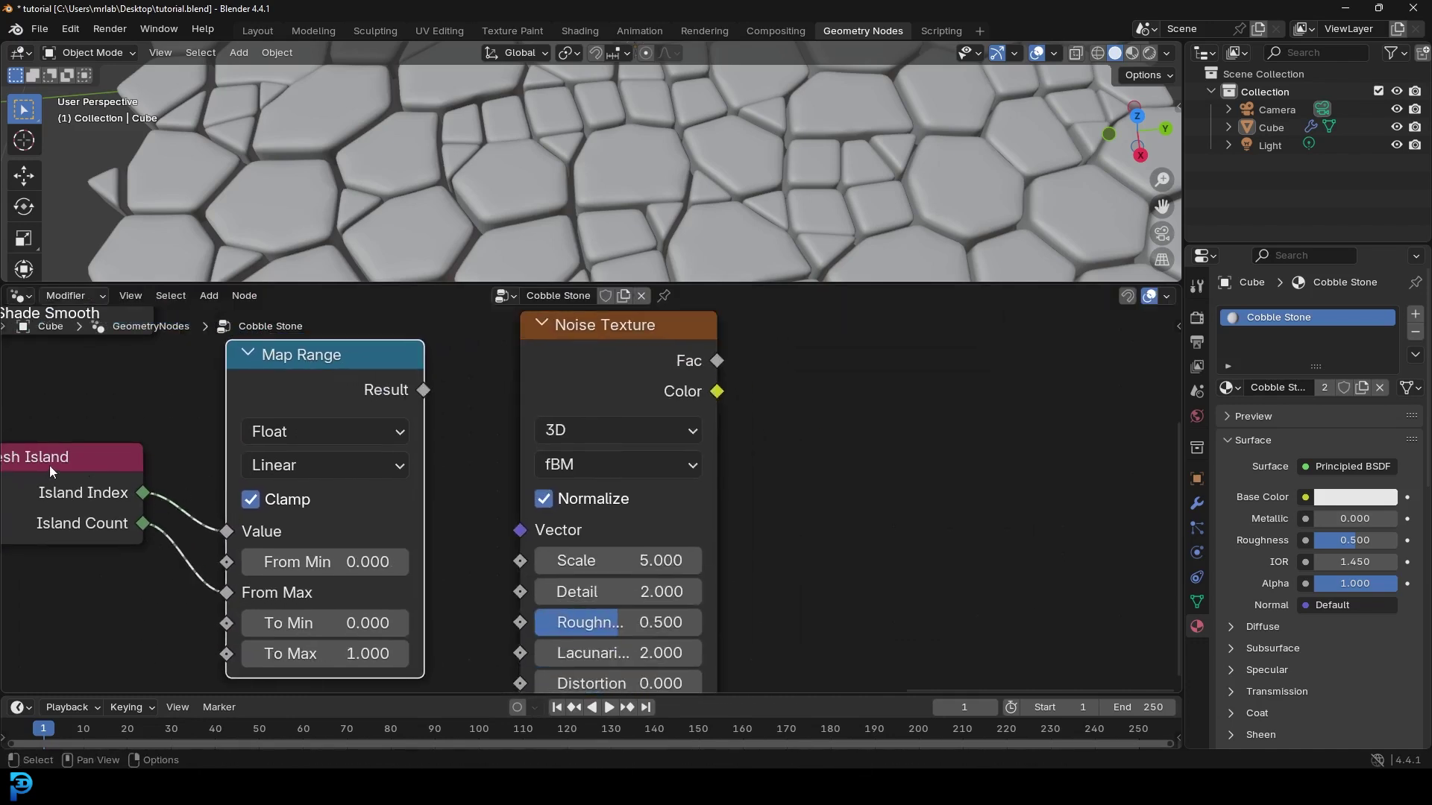
pyautogui.moveTo(423, 391); pyautogui.dragTo(529, 547)
pyautogui.moveTo(714, 568); pyautogui.dragTo(673, 490, button='middle')
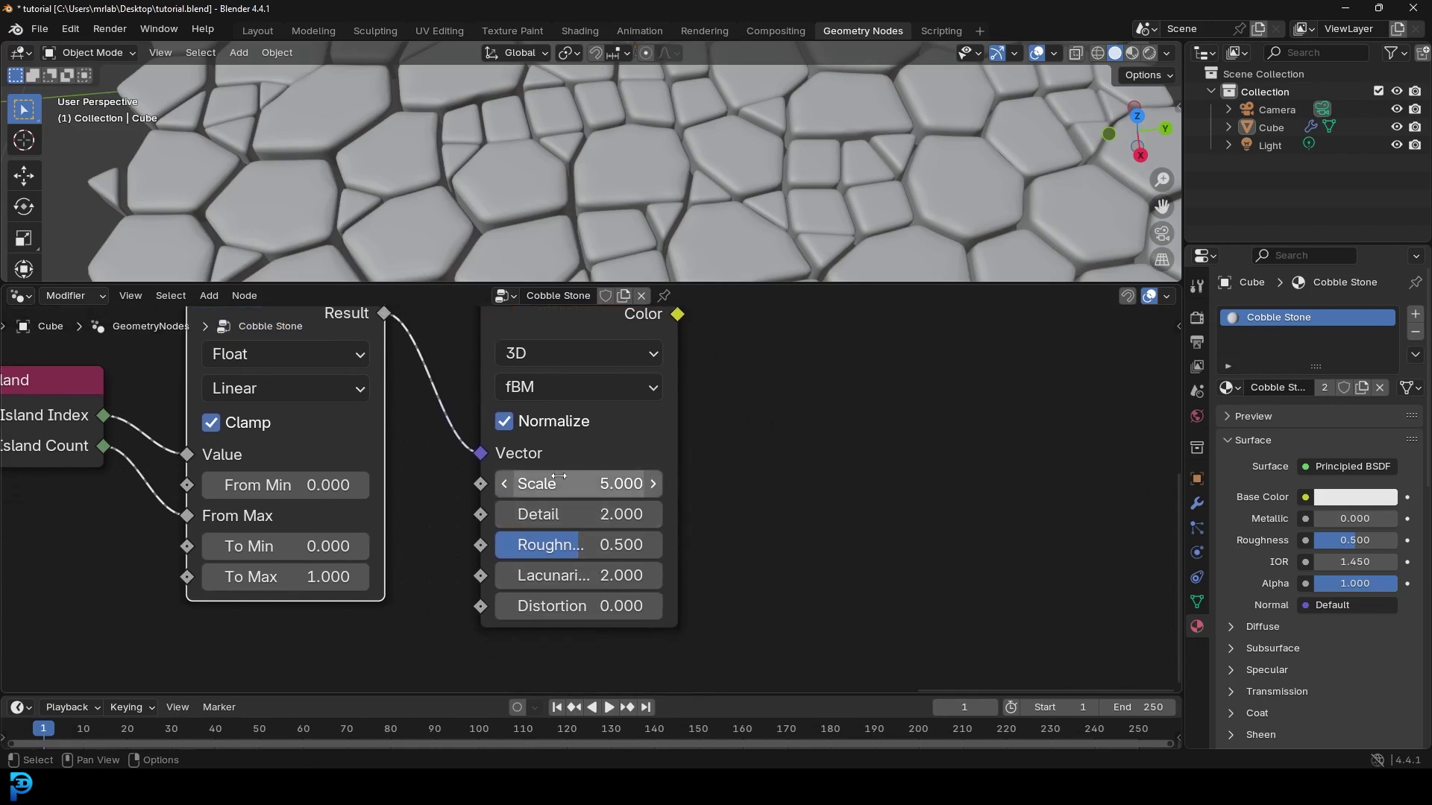
# Set the Noise Texture's Scale to 7 and its Detail to 3
pyautogui.click(606, 480)
pyautogui.write('7')
pyautogui.press('Return')
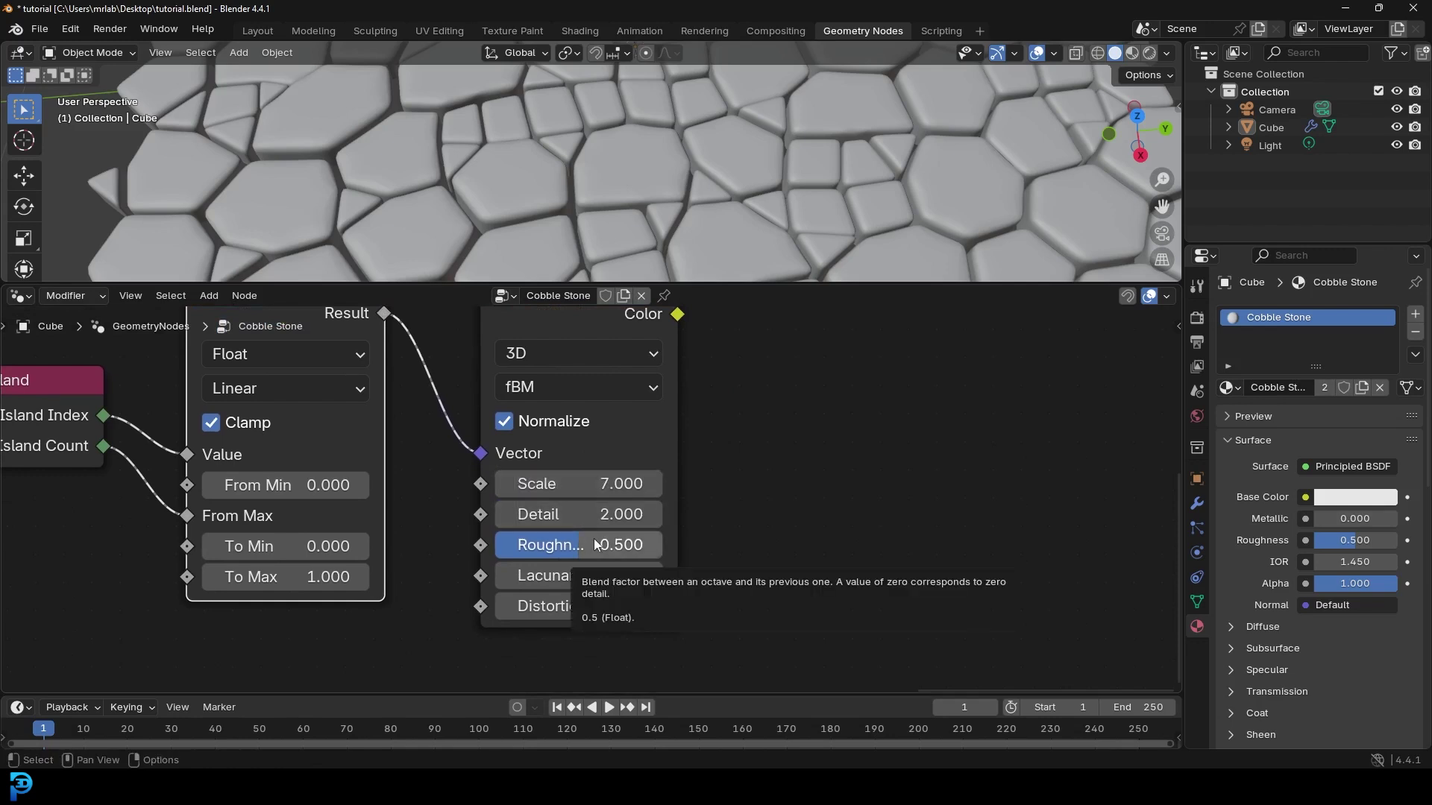
pyautogui.click(565, 514)
pyautogui.write('3')
pyautogui.press('Return')
pyautogui.scroll(-2, 709, 433)
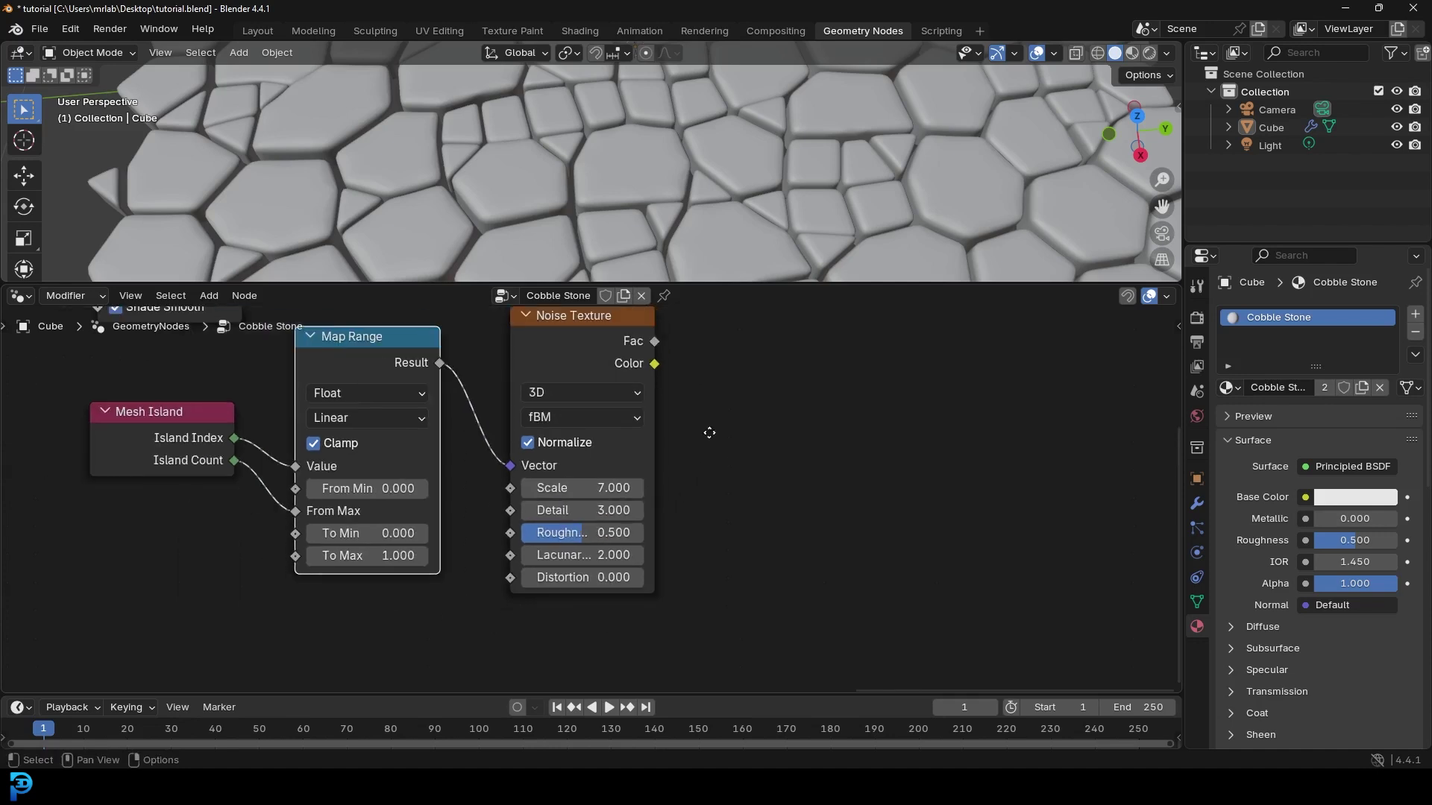
# Move Group Output further away and link the Noise Texture's Fac to its empty socket
pyautogui.moveTo(709, 433); pyautogui.dragTo(534, 575, button='middle')
pyautogui.moveTo(606, 382); pyautogui.dragTo(804, 383)
pyautogui.moveTo(480, 483); pyautogui.dragTo(707, 401)
pyautogui.scroll(1, 792, 355)
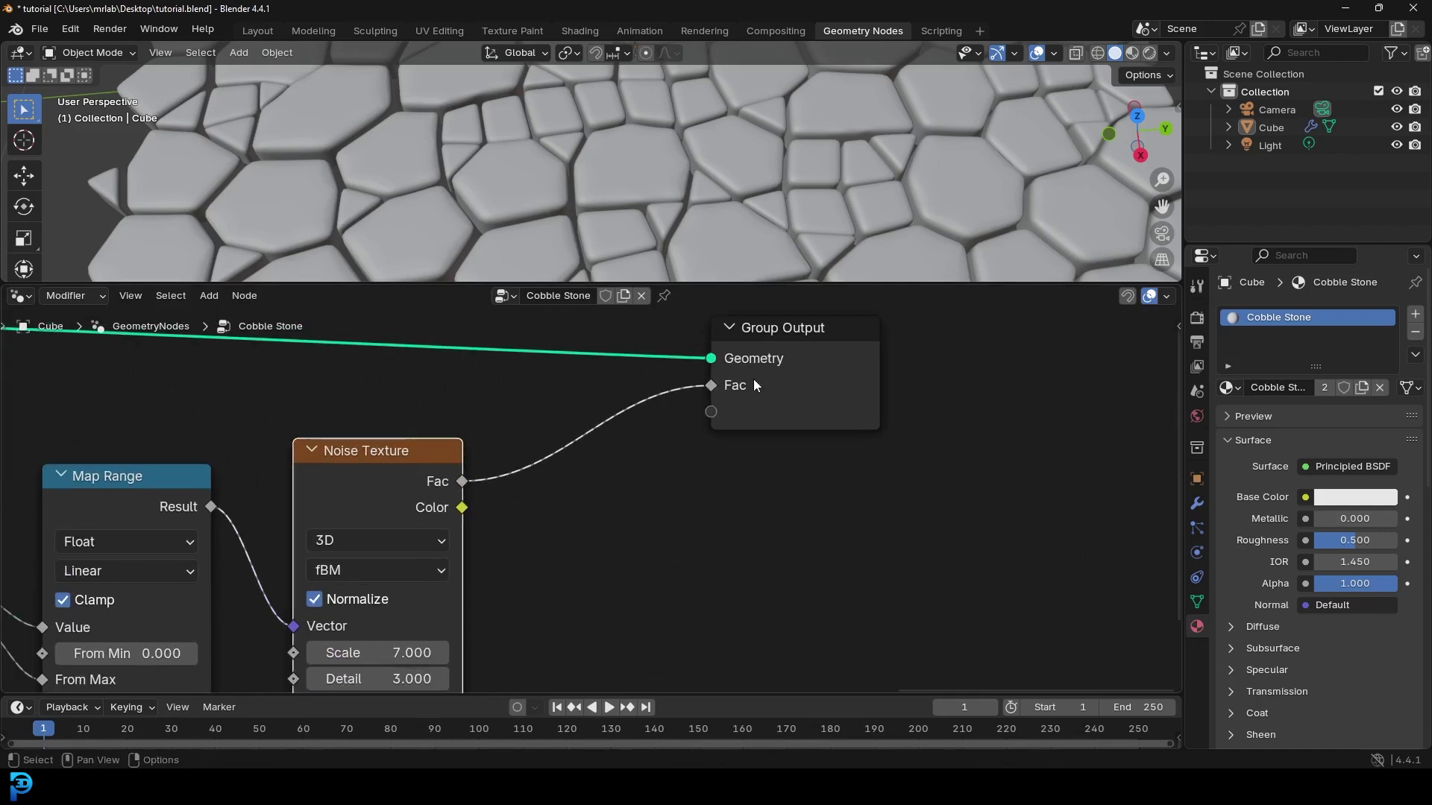
pyautogui.moveTo(885, 390); pyautogui.dragTo(819, 412, button='middle')
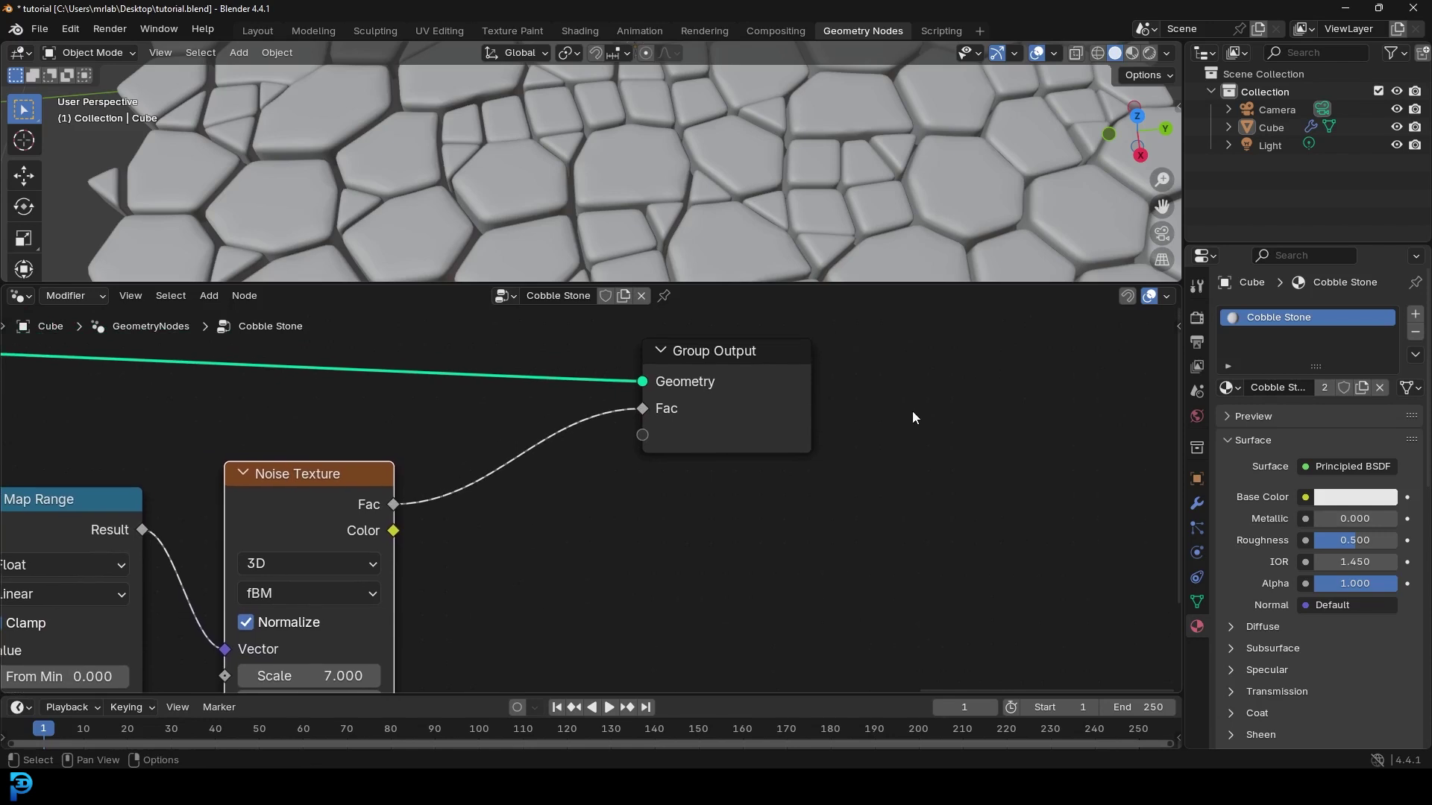
# Rename the group's Fac output socket to Randomcol
pyautogui.press('n')
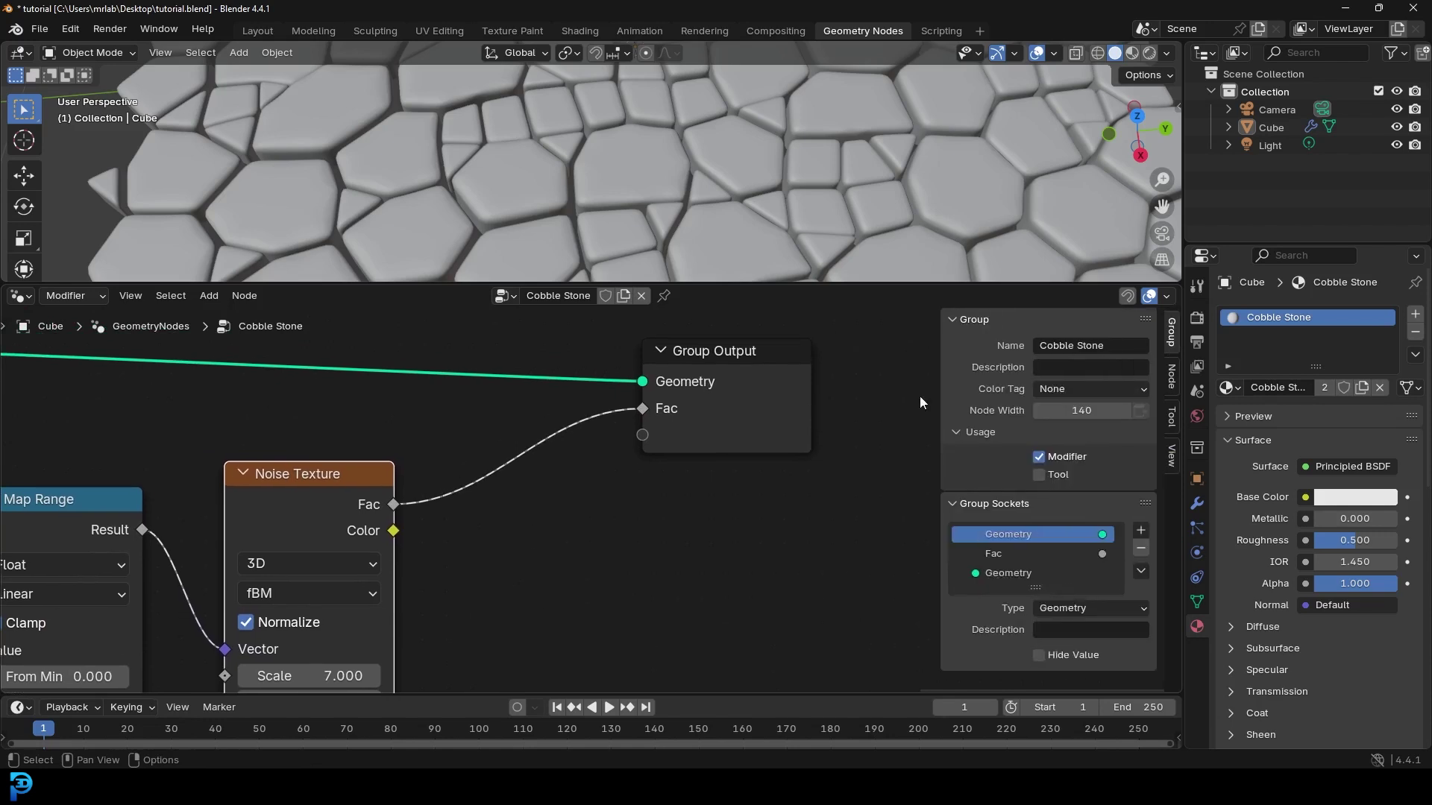
pyautogui.click(1172, 377)
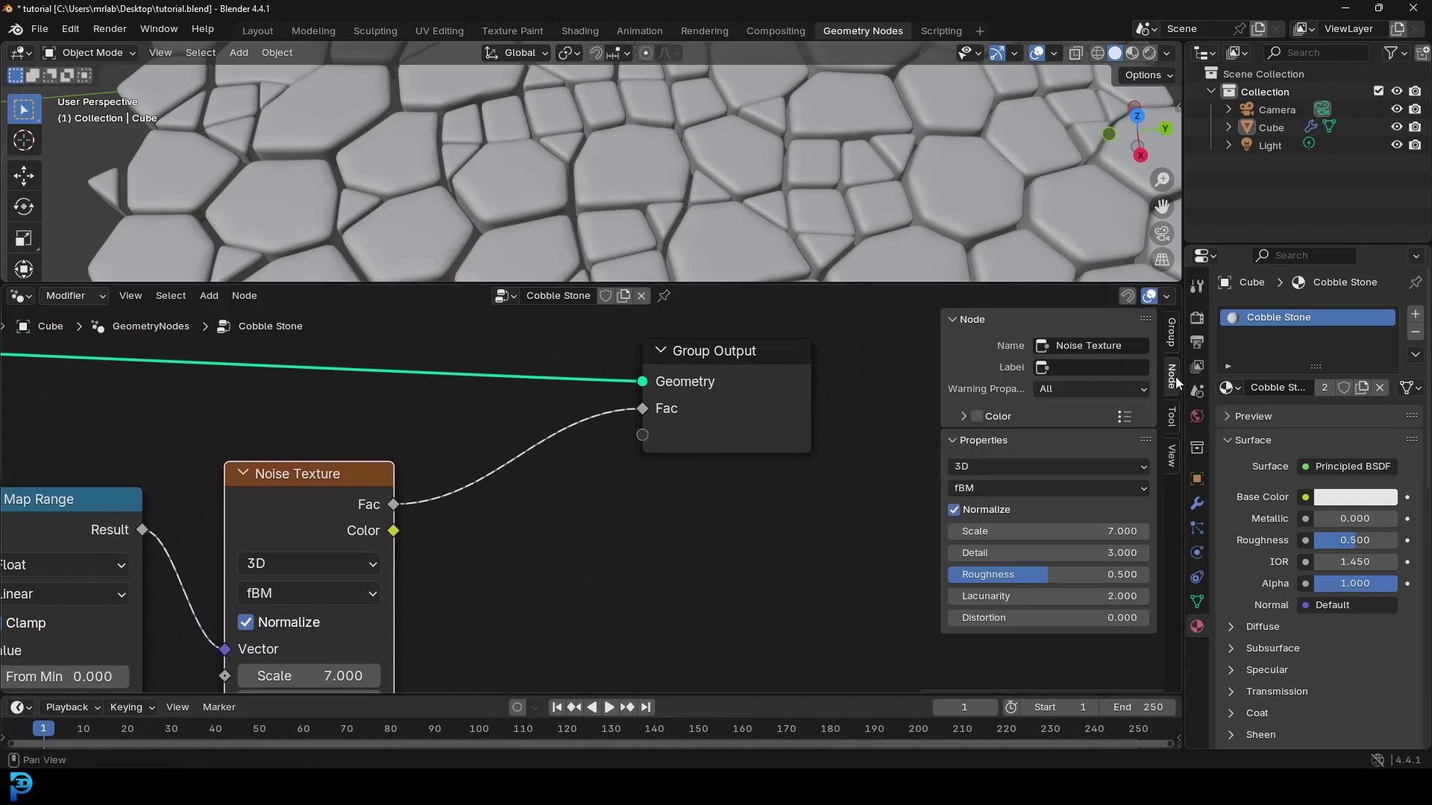
pyautogui.click(1173, 334)
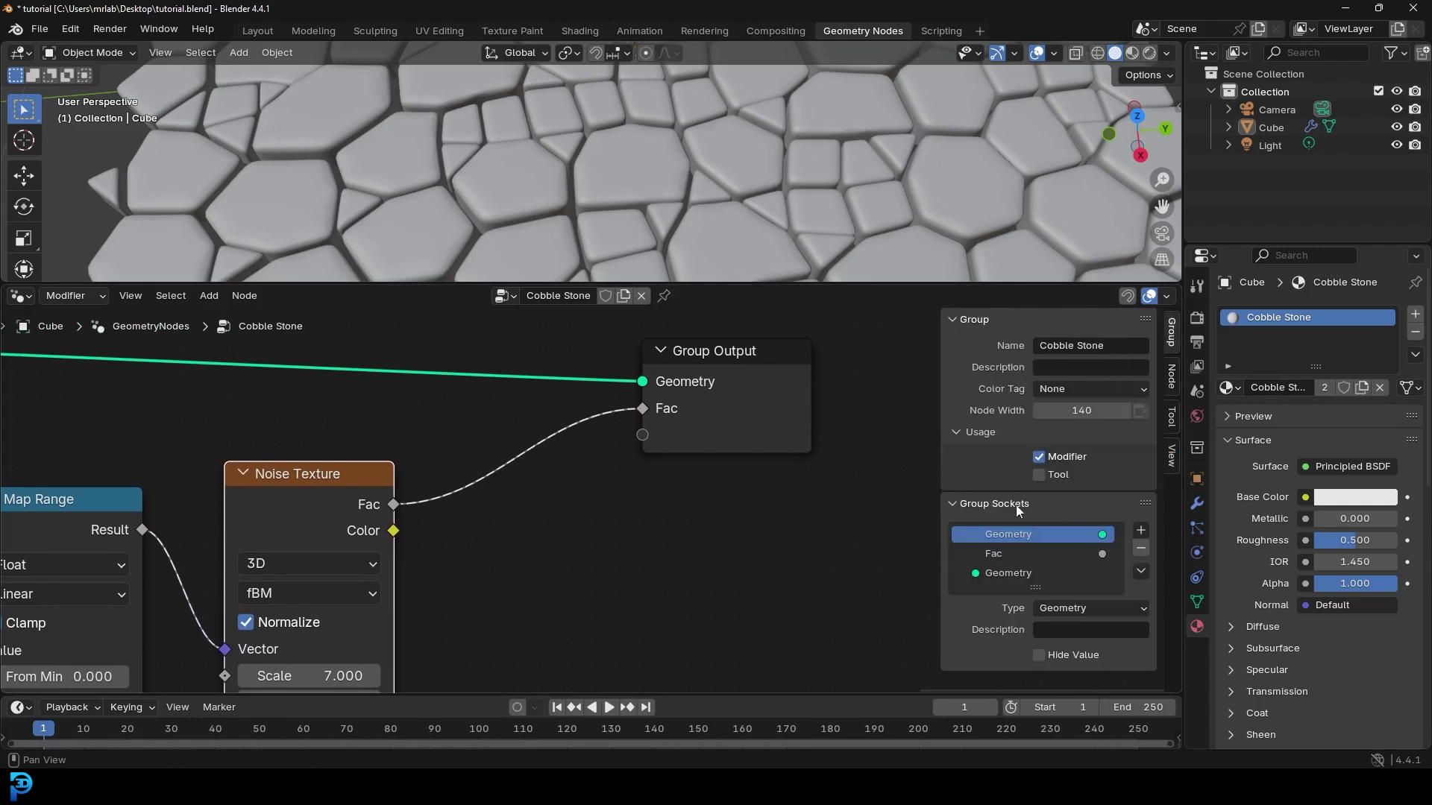
pyautogui.doubleClick(996, 556)
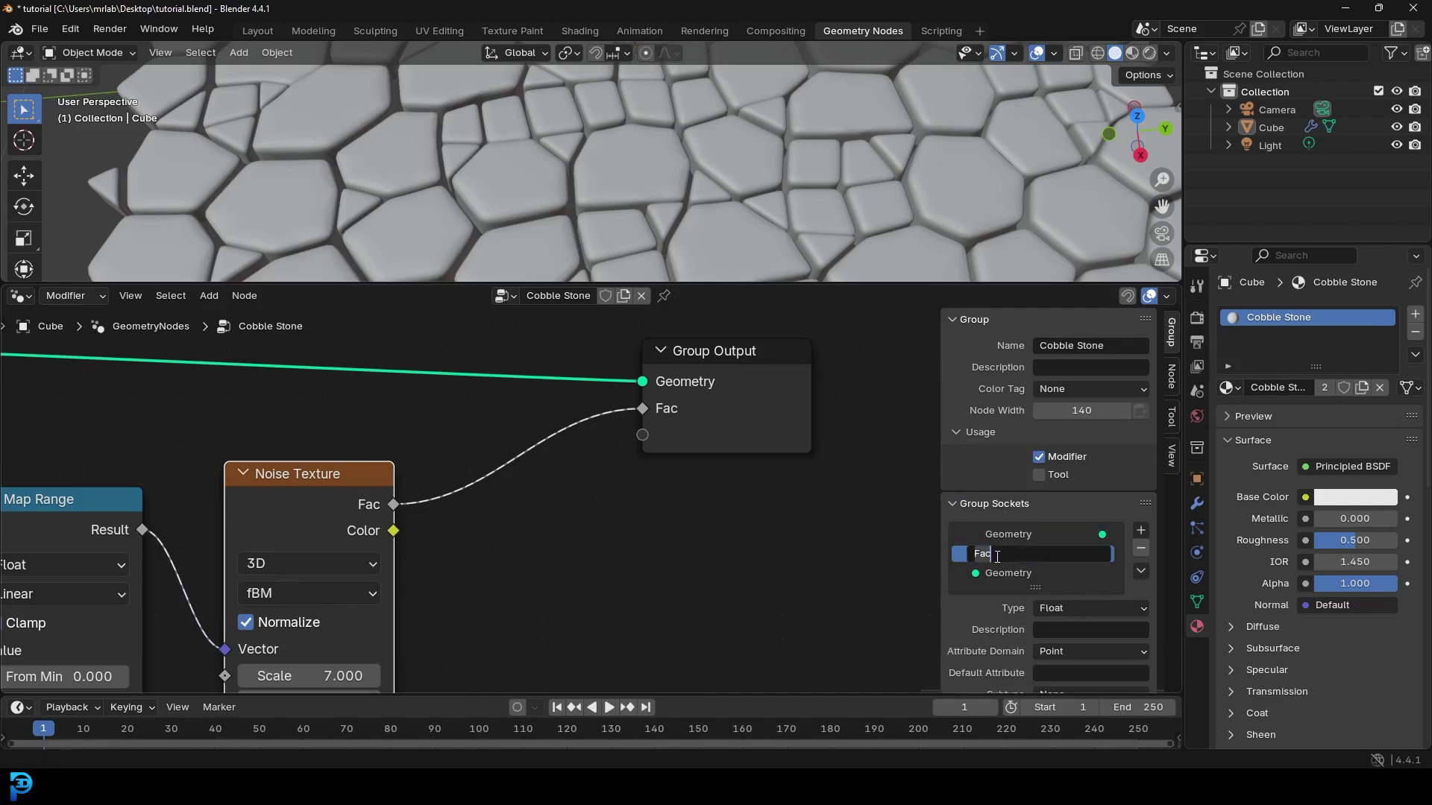
pyautogui.write('Randomcol')
pyautogui.press('Return')
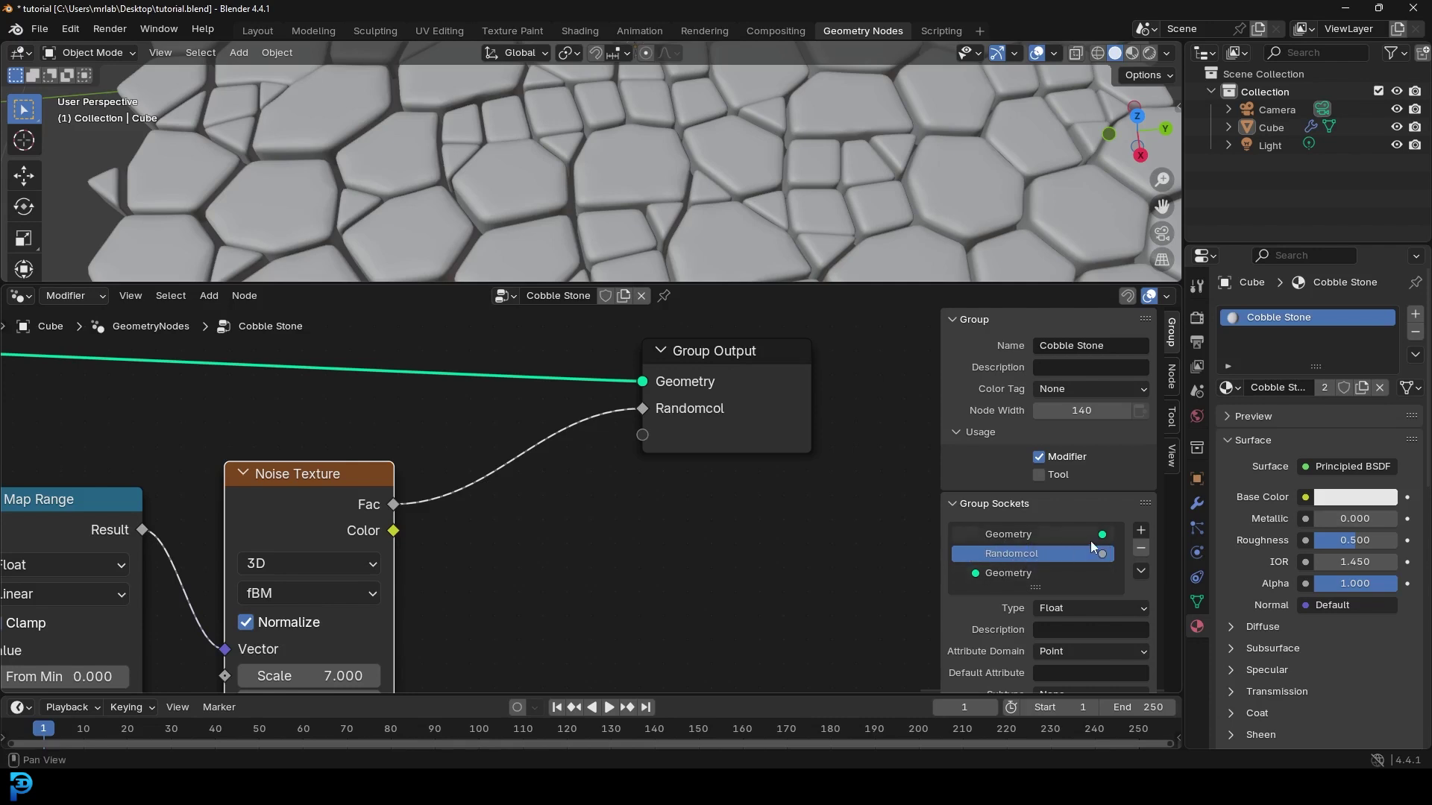
# Save the file and switch to the Shading workspace
pyautogui.scroll(-3, 843, 523)
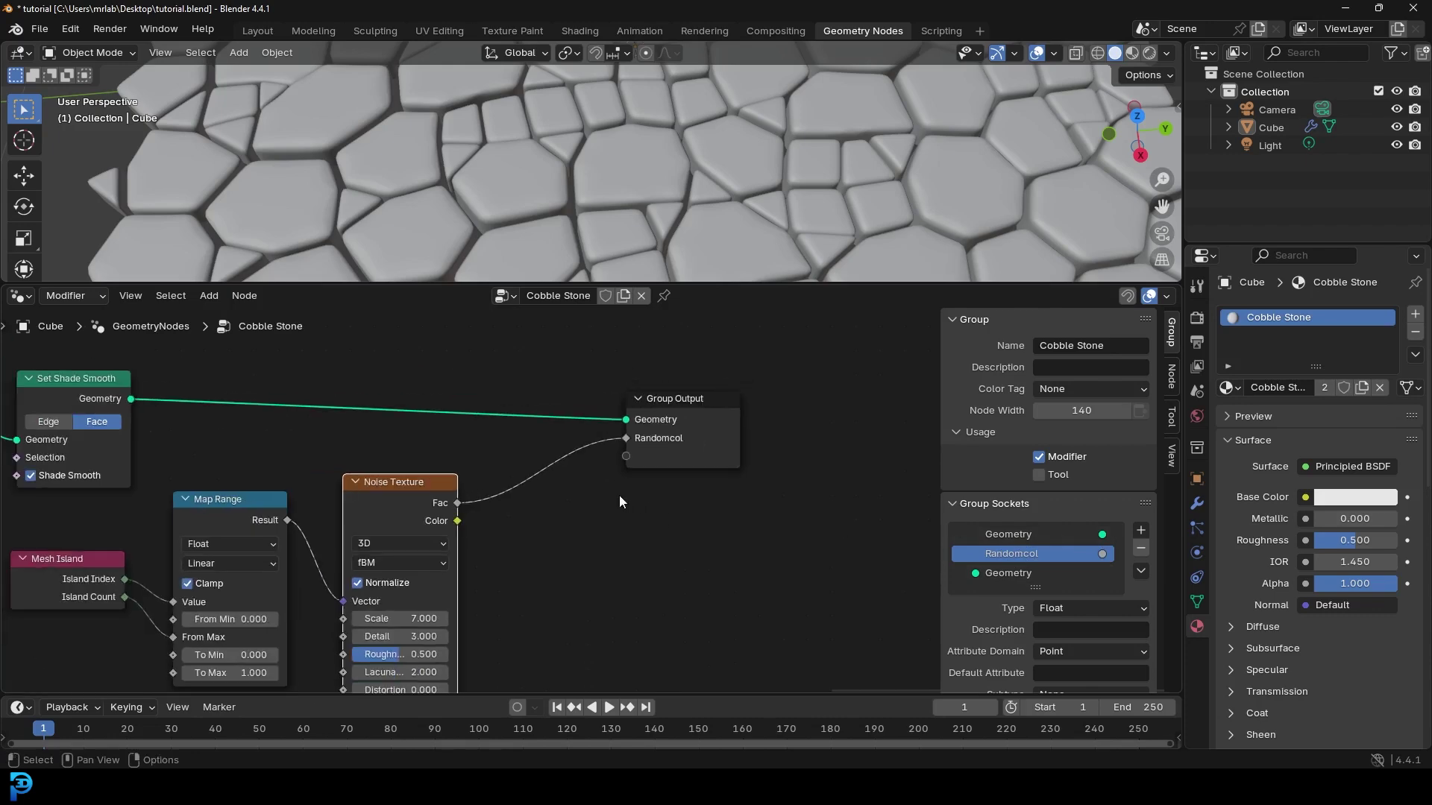
pyautogui.keyDown('ctrl'); pyautogui.scroll(-1, 716, 458); pyautogui.keyUp('ctrl')
pyautogui.hotkey('ctrl', 's')
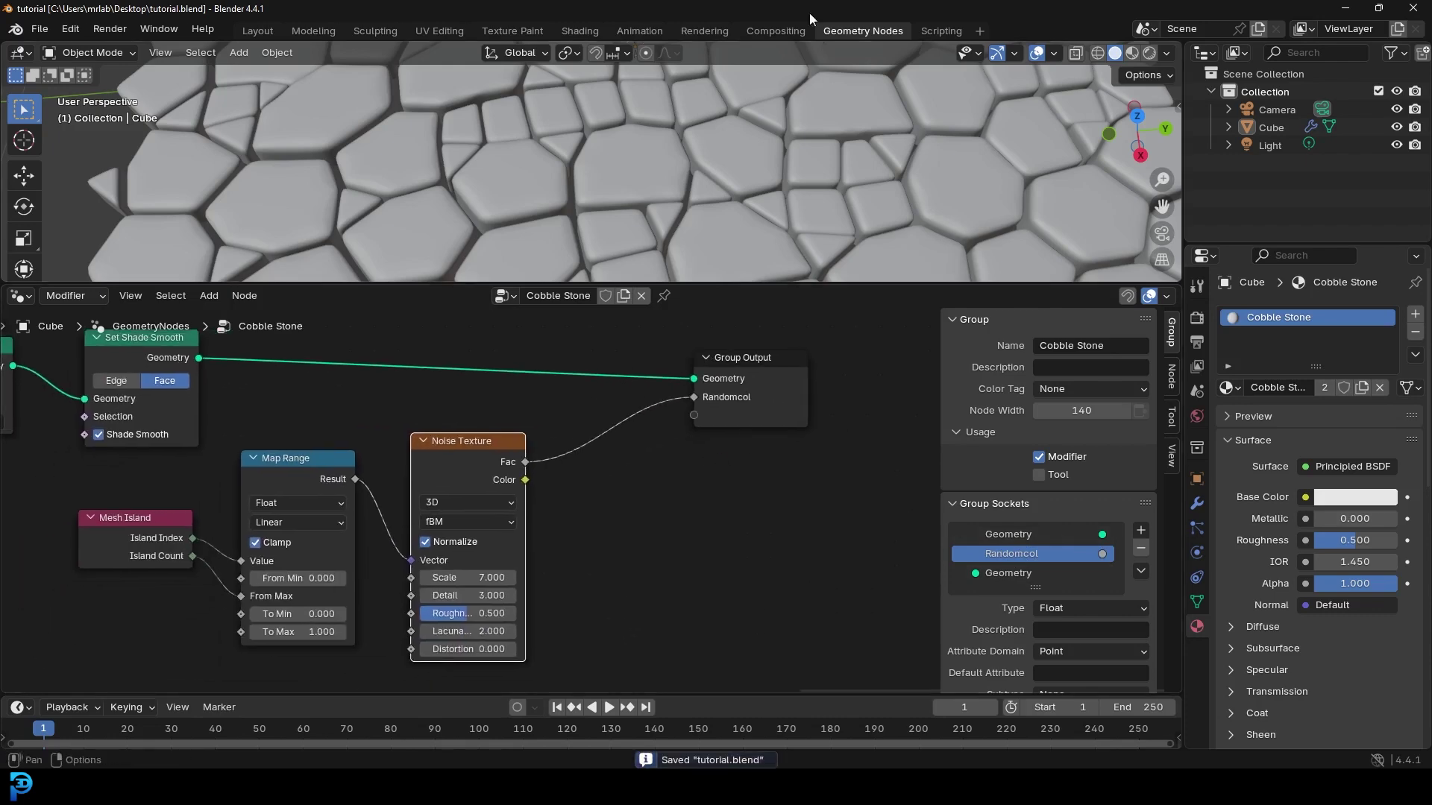
pyautogui.click(595, 32)
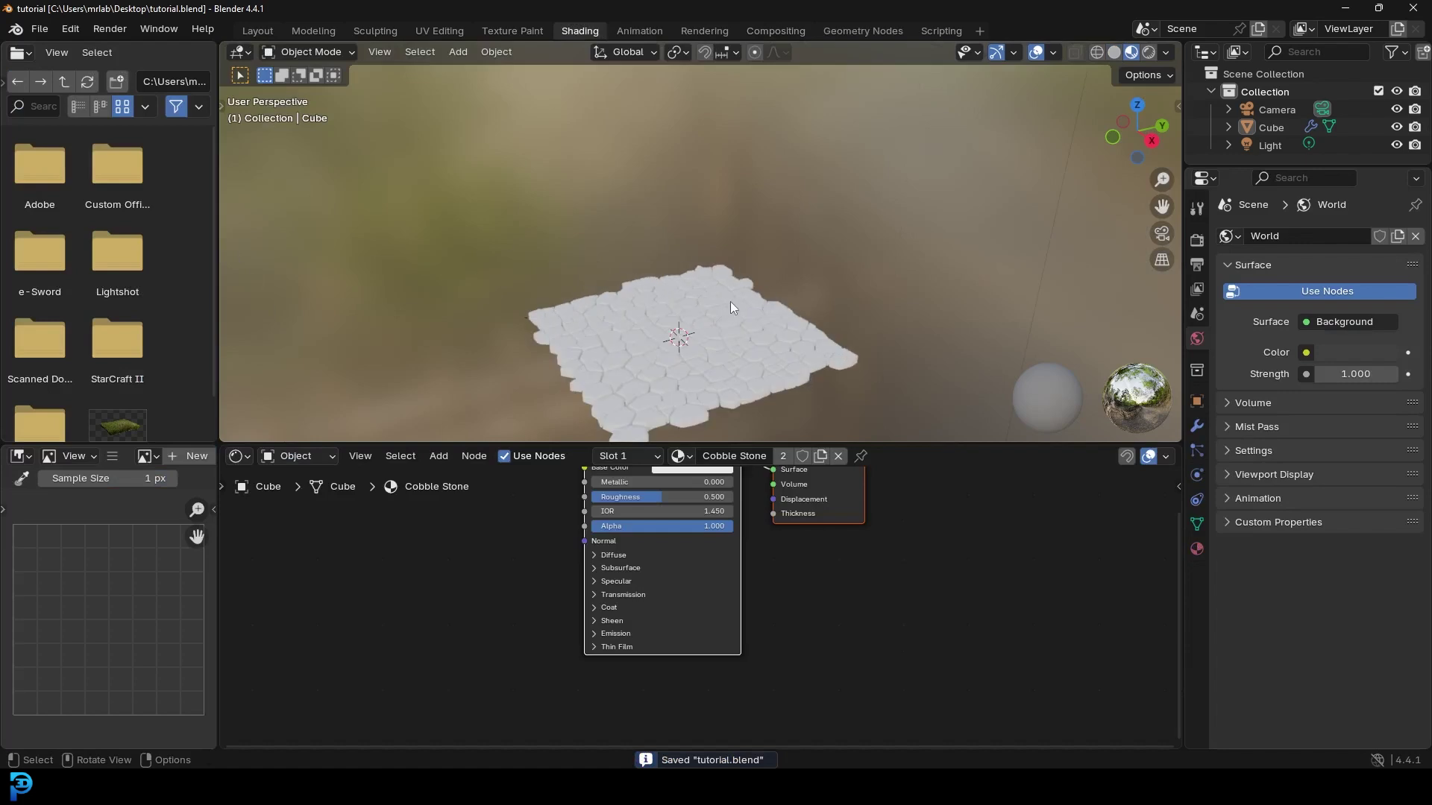
# Set the render engine to Cycles on GPU Compute with 45 max render samples
pyautogui.click(1197, 240)
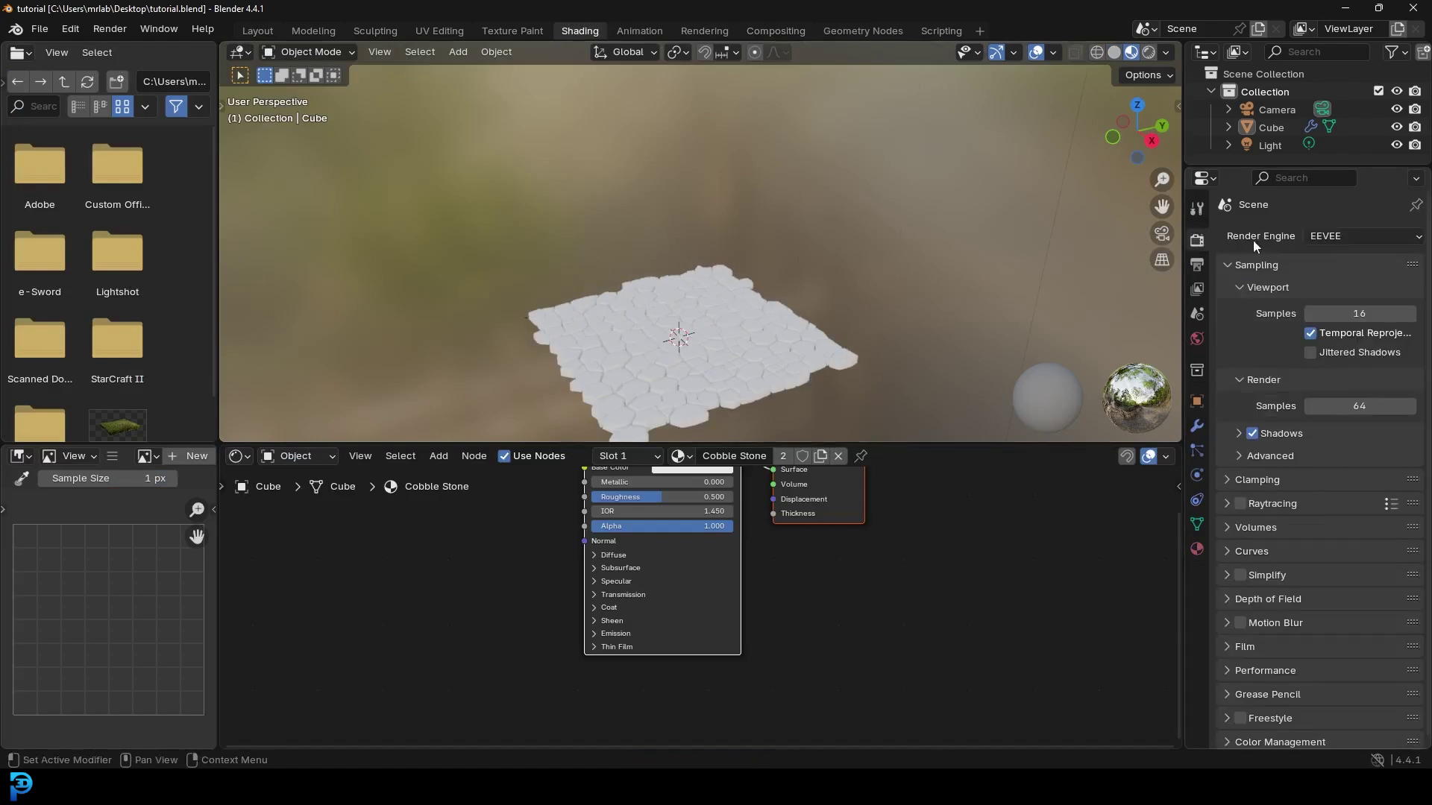
pyautogui.click(1356, 239)
pyautogui.click(1344, 289)
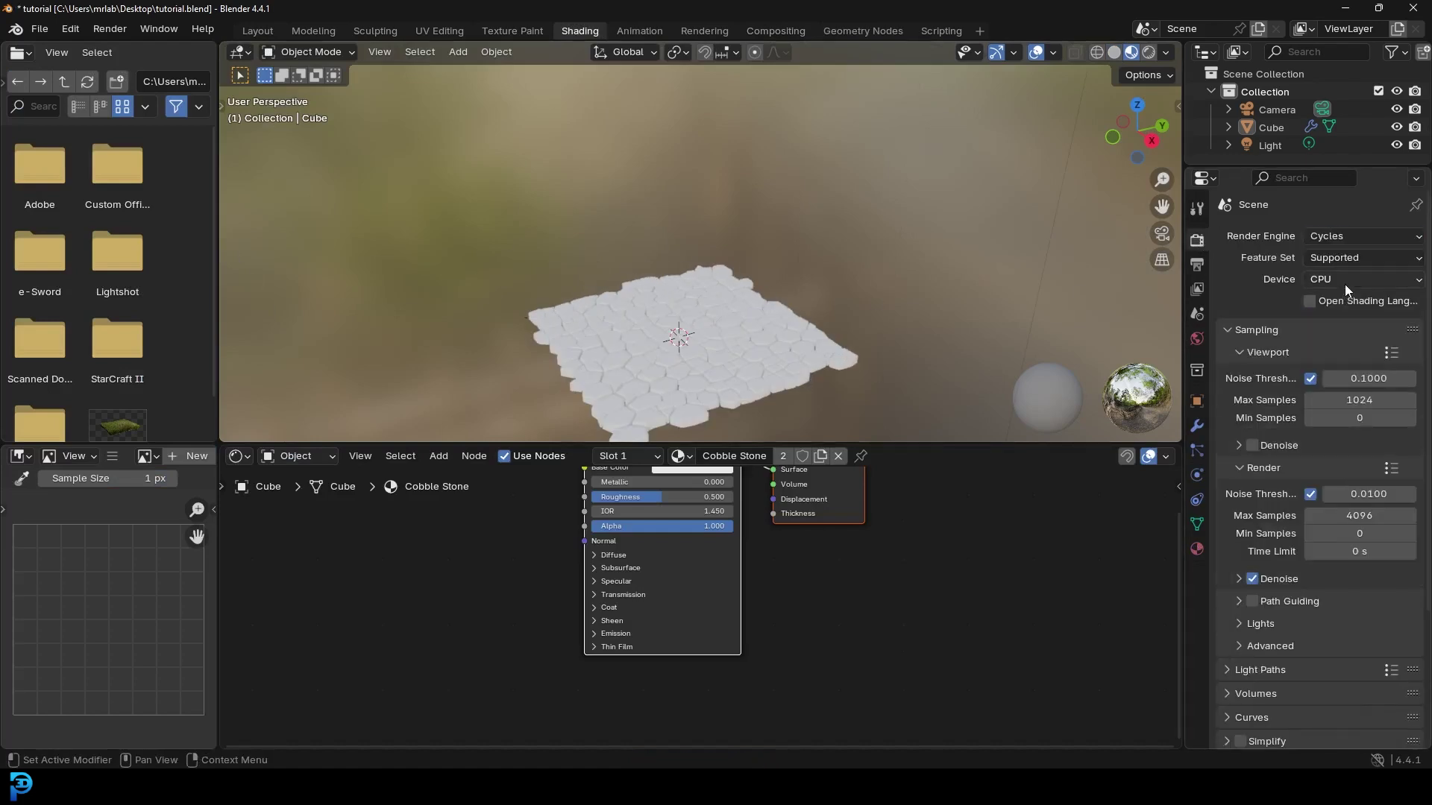
pyautogui.click(1335, 280)
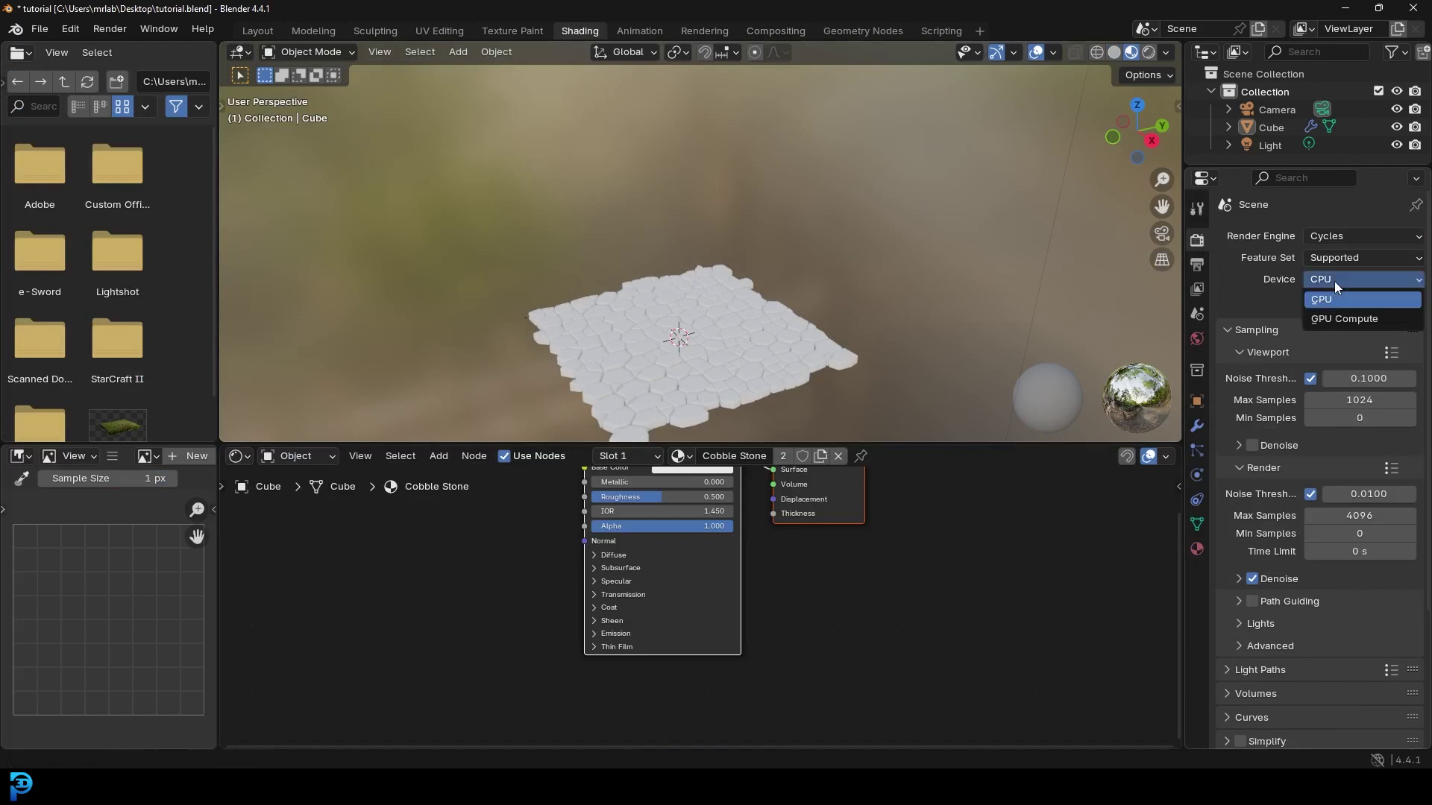
pyautogui.click(1350, 320)
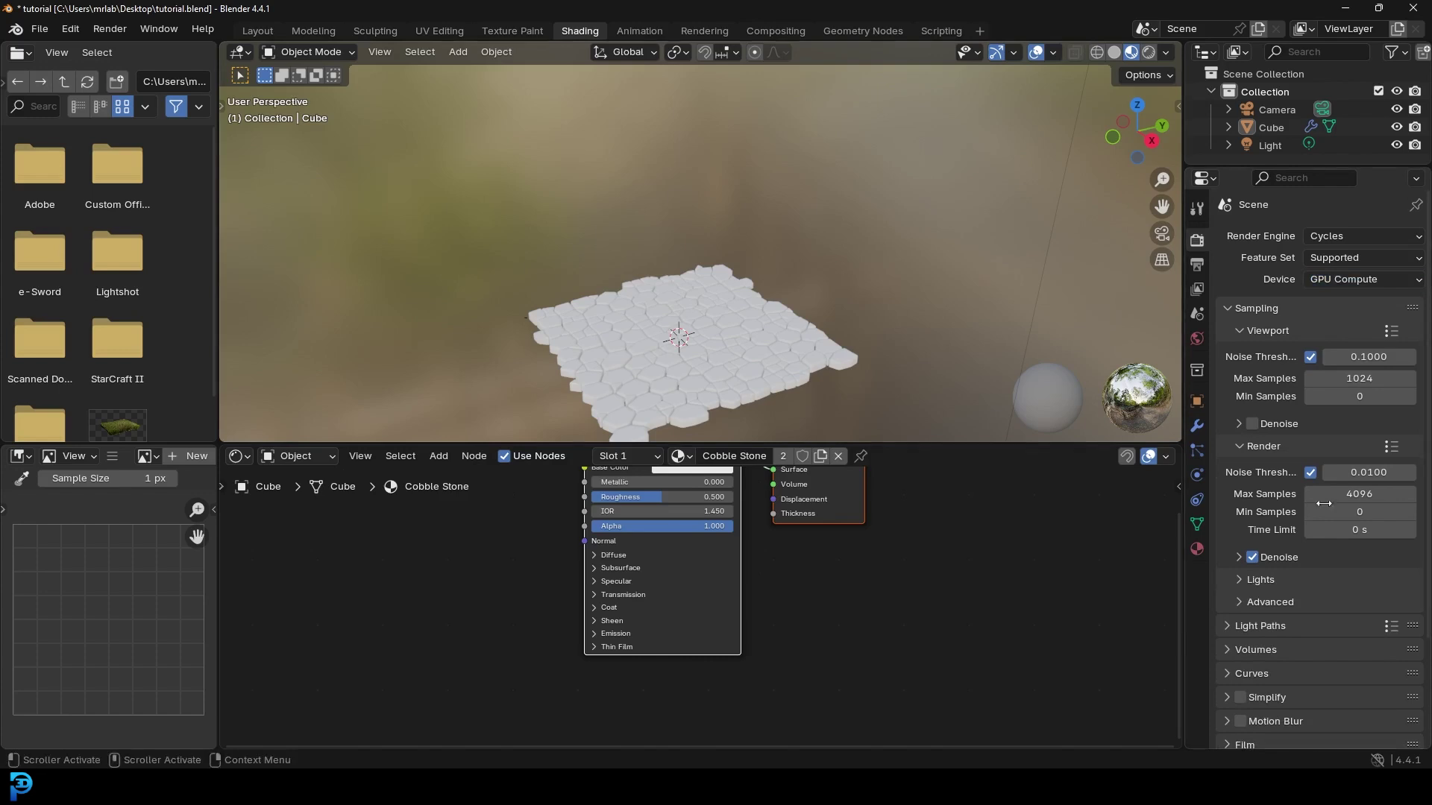
pyautogui.click(1353, 494)
pyautogui.write('45')
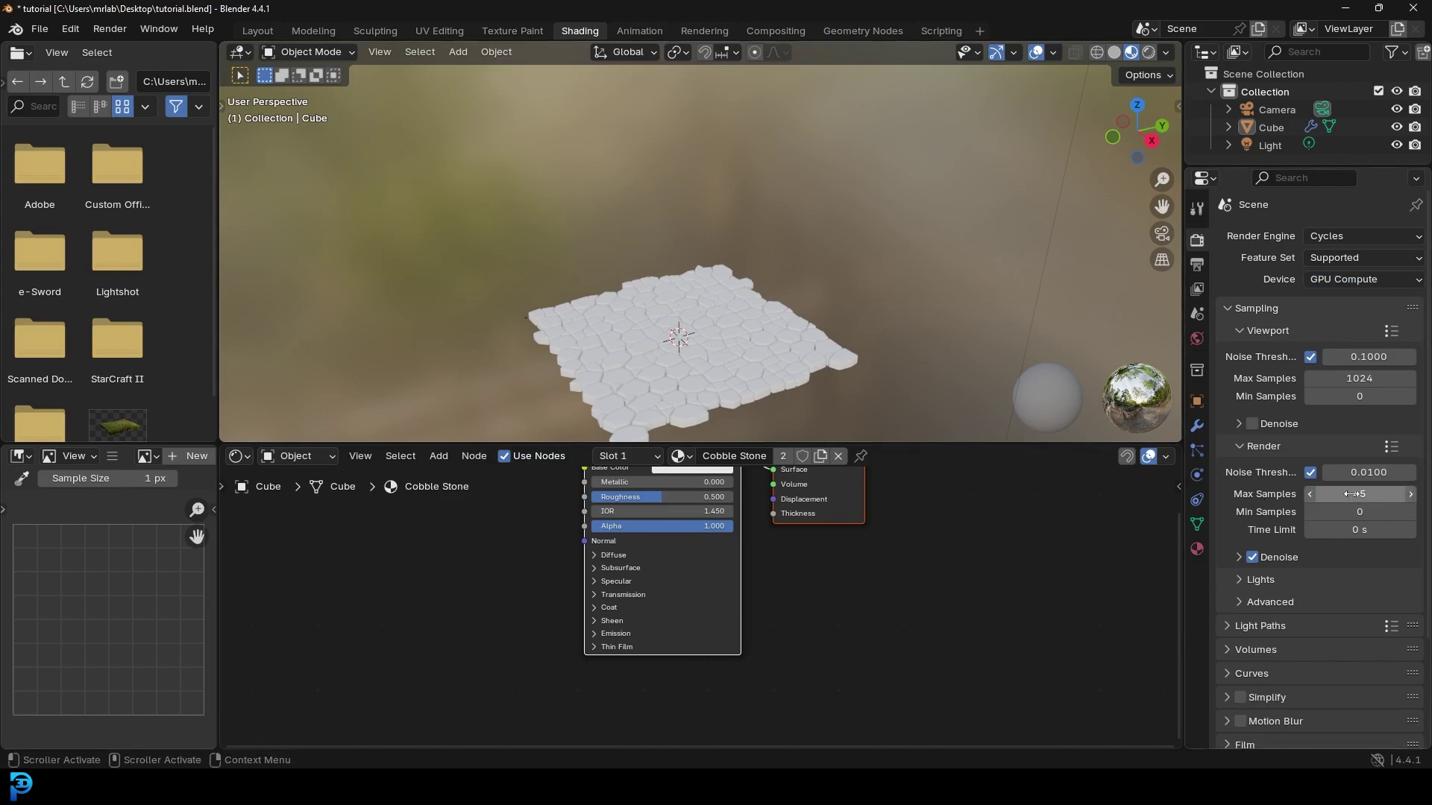
pyautogui.press('Return')
# View the cobblestone floor through the camera in Rendered shading
pyautogui.press('KP_0')
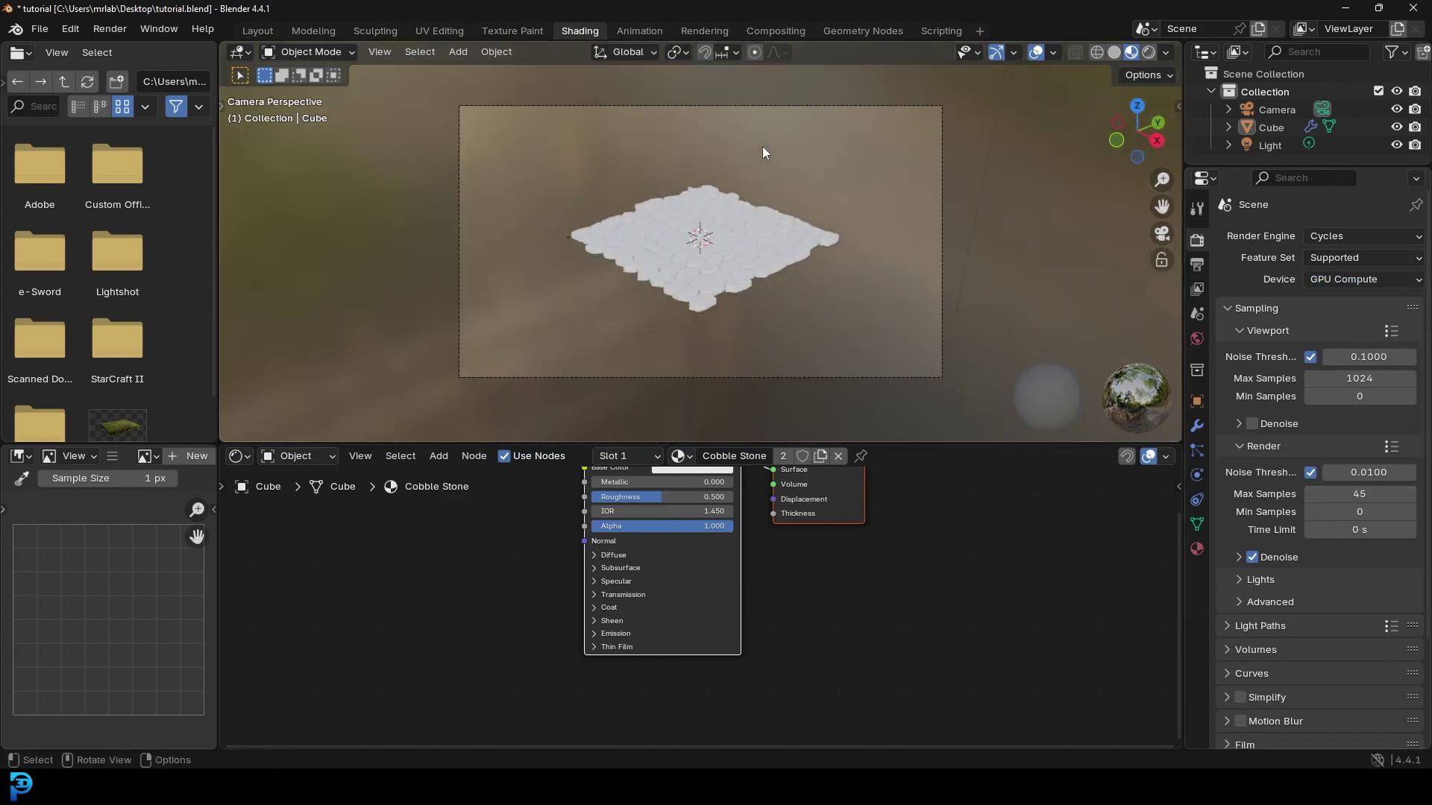
pyautogui.press('z')
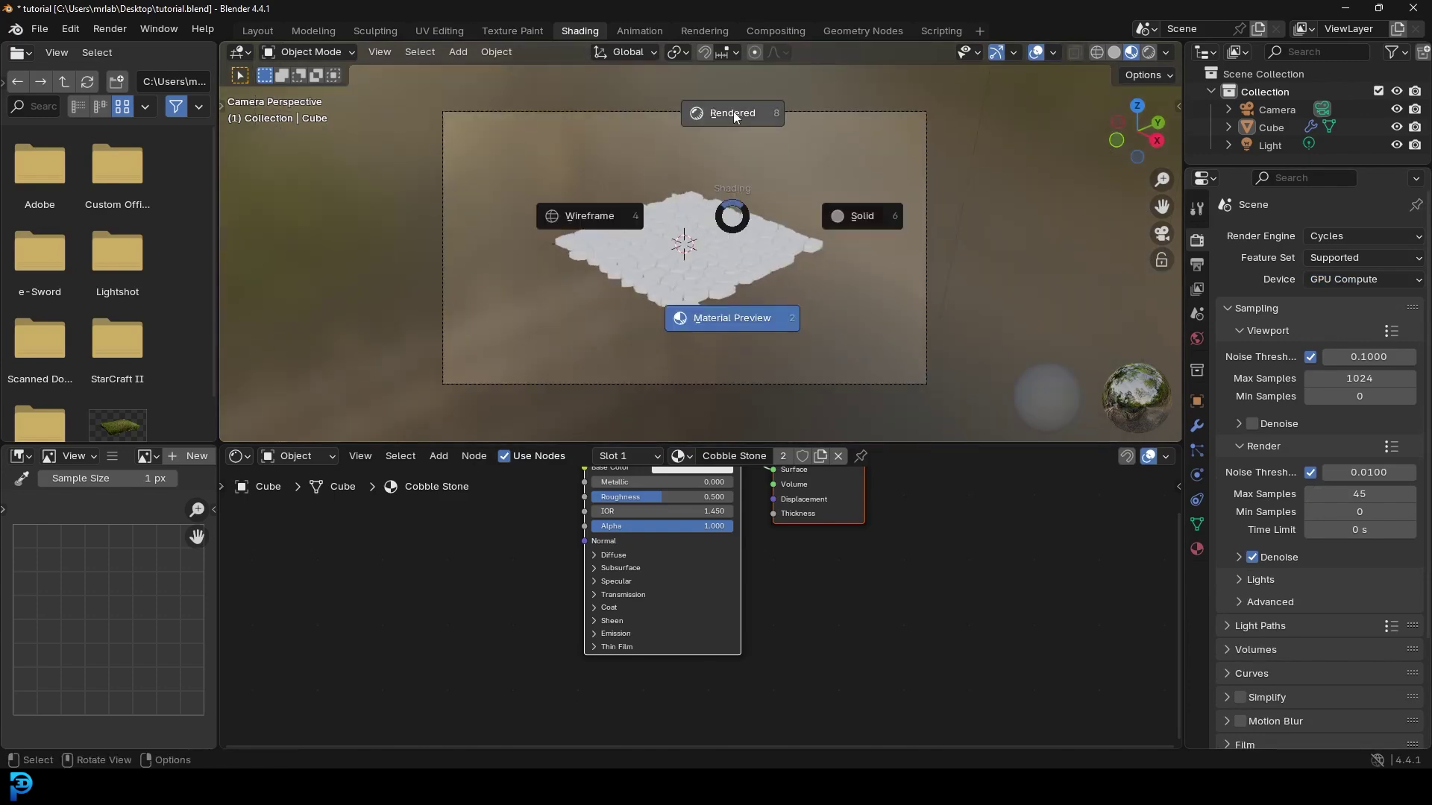
pyautogui.click(732, 112)
pyautogui.scroll(5, 760, 212)
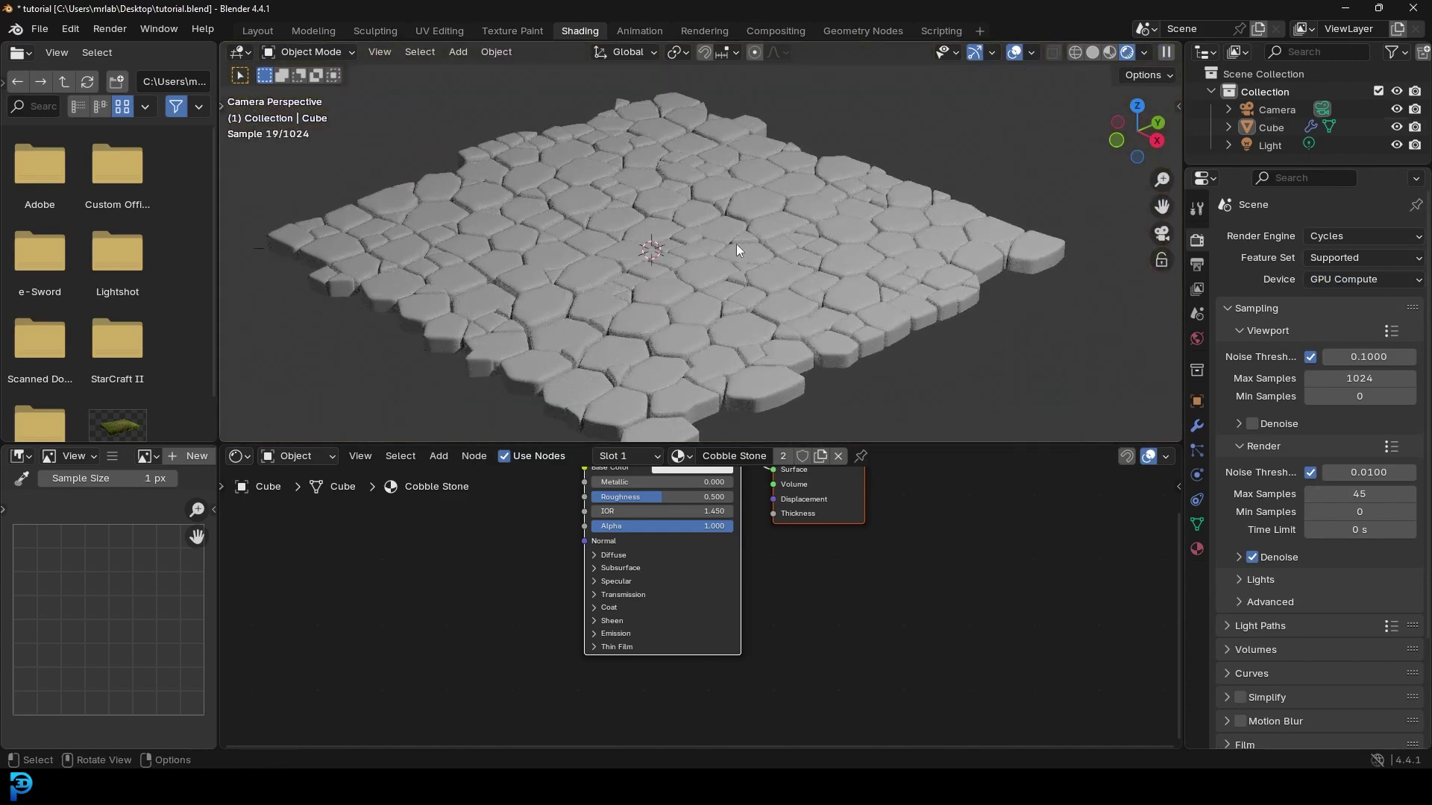
# Select the cobblestone floor and enlarge the shader editor around its Principled BSDF node
pyautogui.click(736, 244)
pyautogui.moveTo(497, 540); pyautogui.dragTo(569, 597, button='middle')
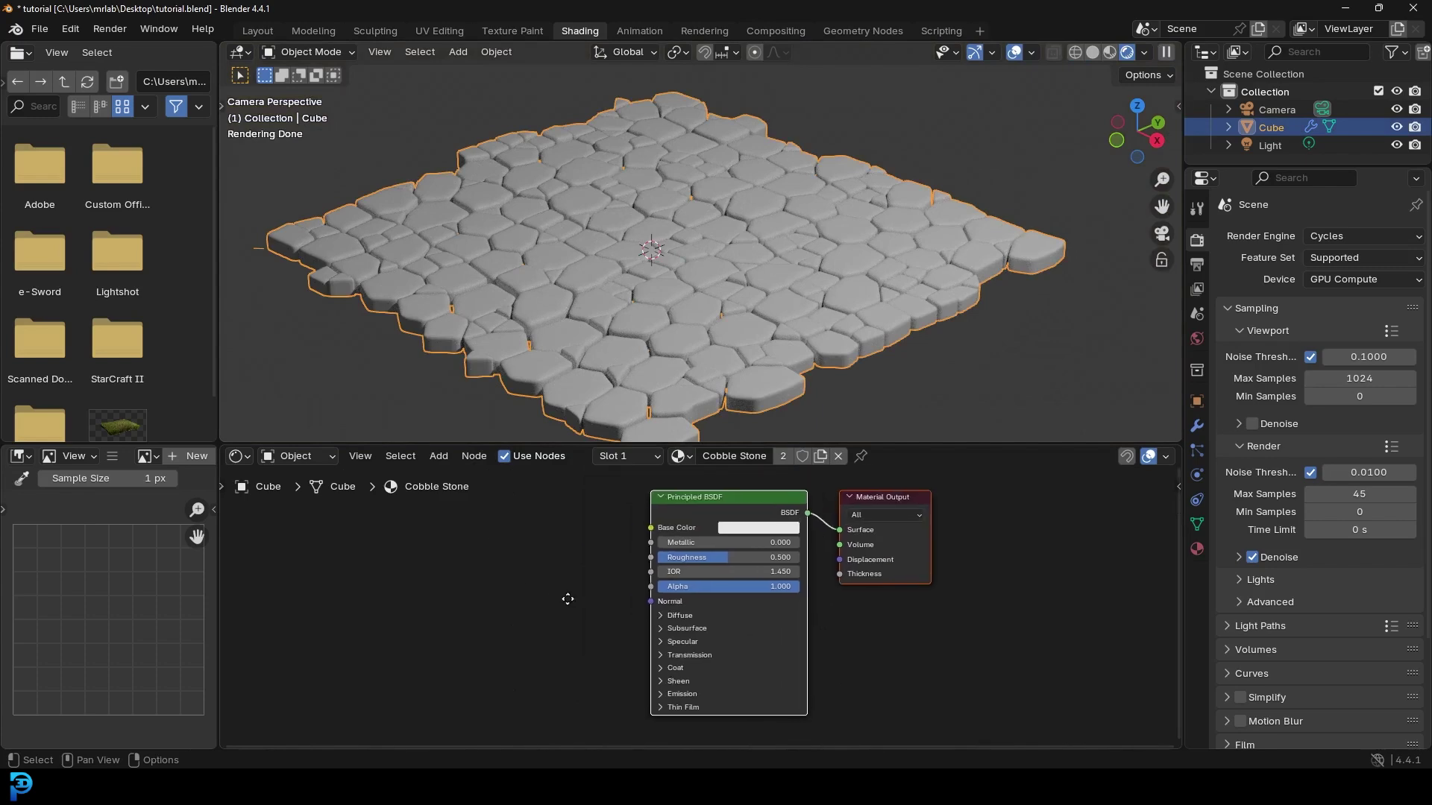
pyautogui.scroll(1, 570, 598)
pyautogui.moveTo(568, 444); pyautogui.dragTo(570, 397)
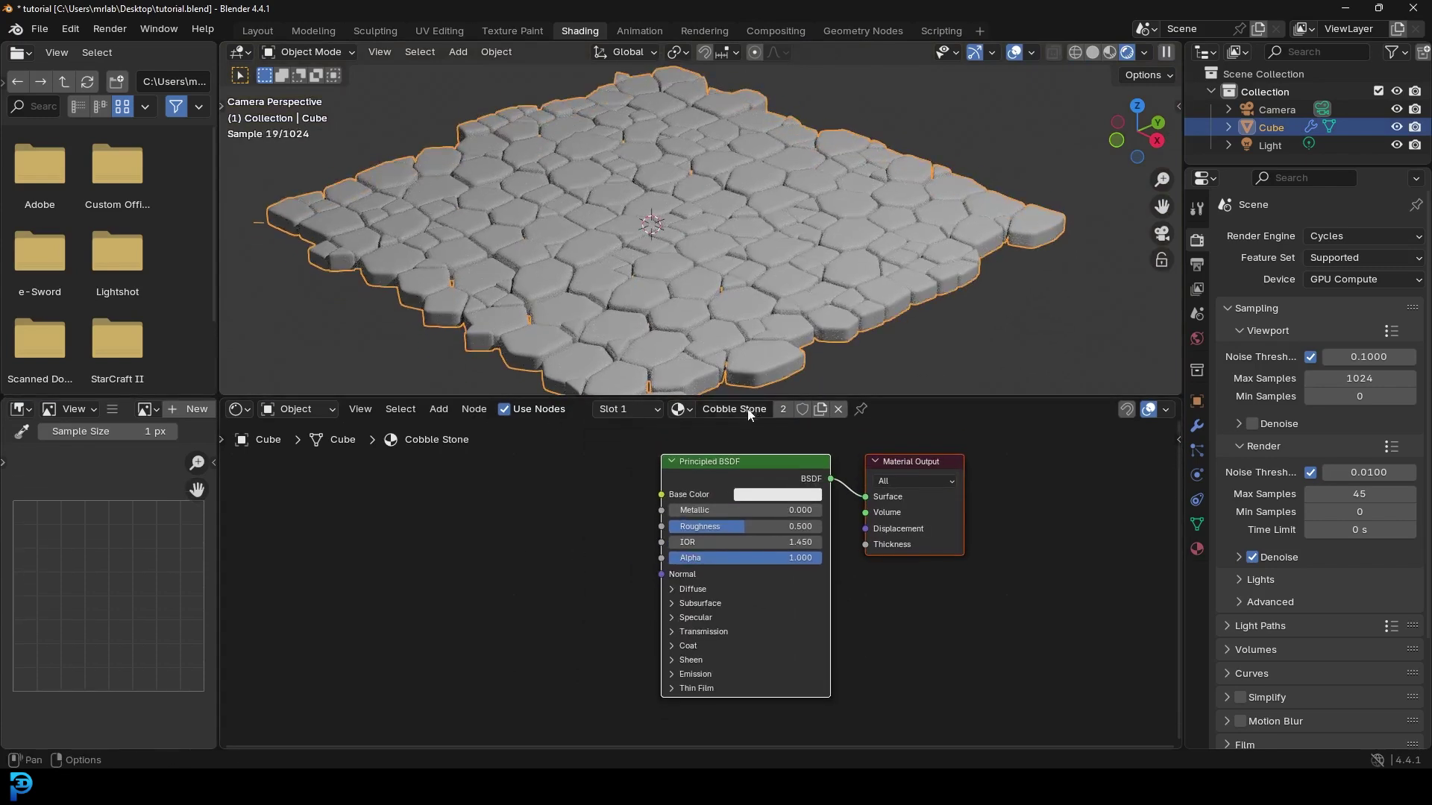
pyautogui.scroll(3, 556, 552)
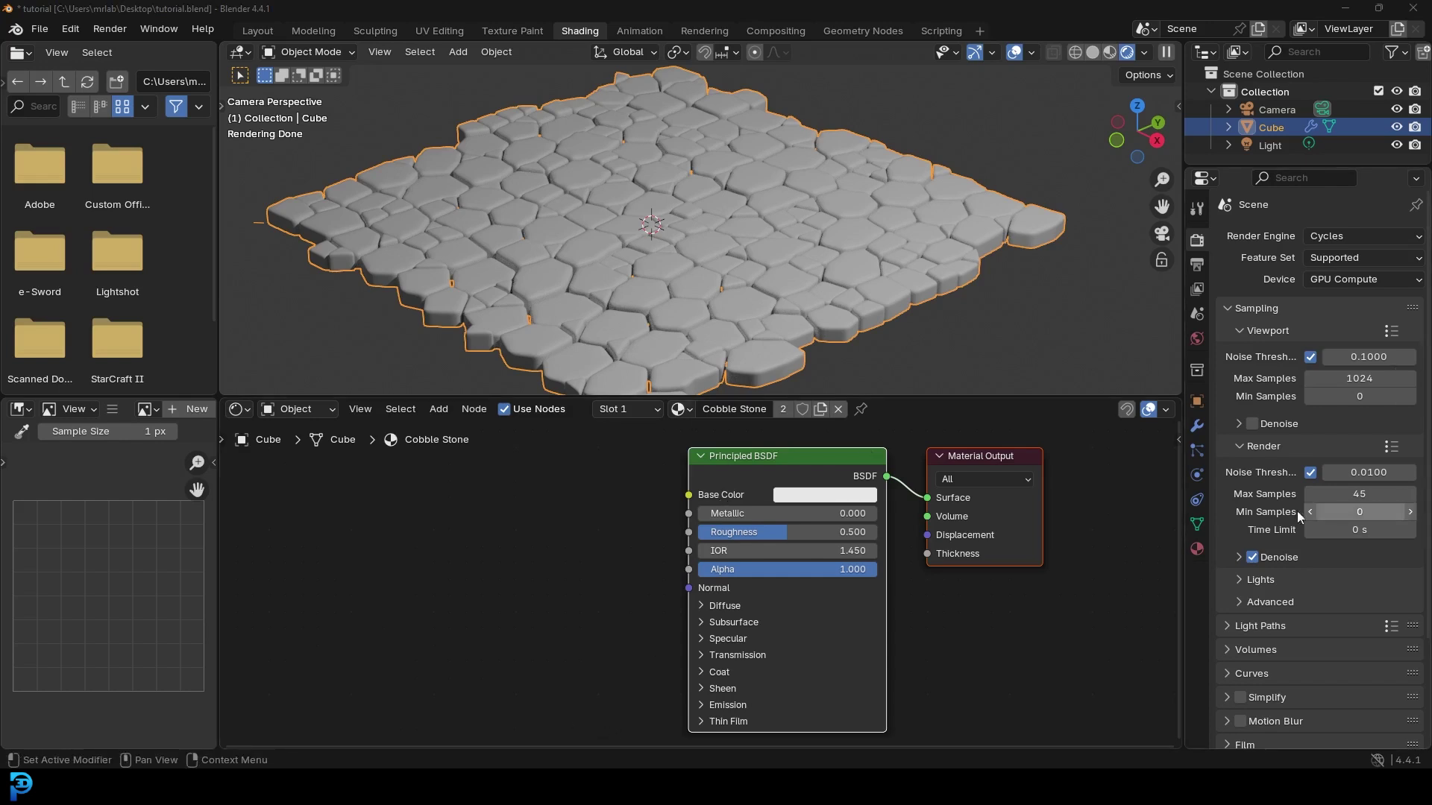
# Add an Attribute node in front of the Principled BSDF in the Cobble Stone material
pyautogui.moveTo(573, 499); pyautogui.dragTo(601, 511, button='middle')
pyautogui.scroll(2, 561, 516)
pyautogui.hotkey('shift', 'a')
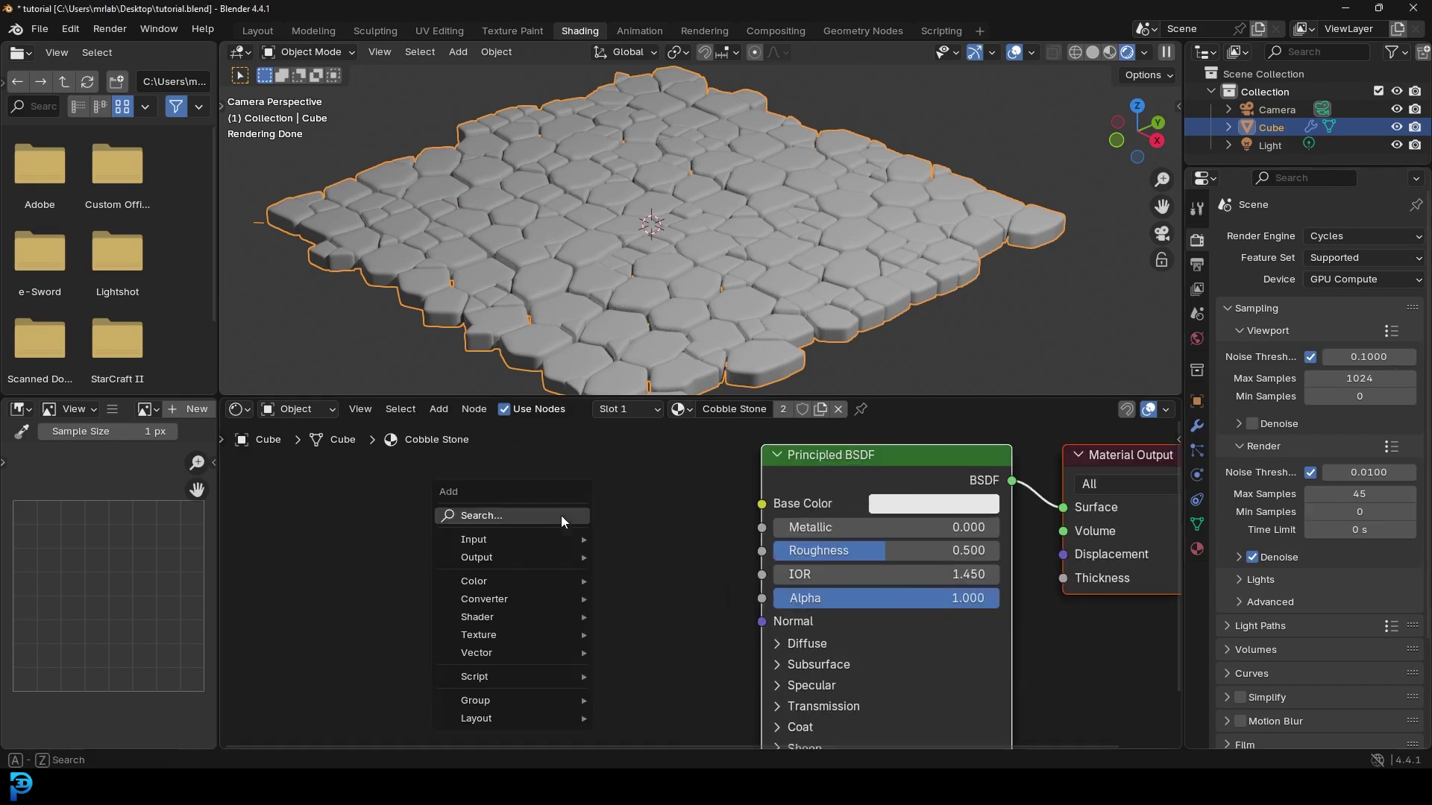
pyautogui.click(493, 512)
pyautogui.write('att')
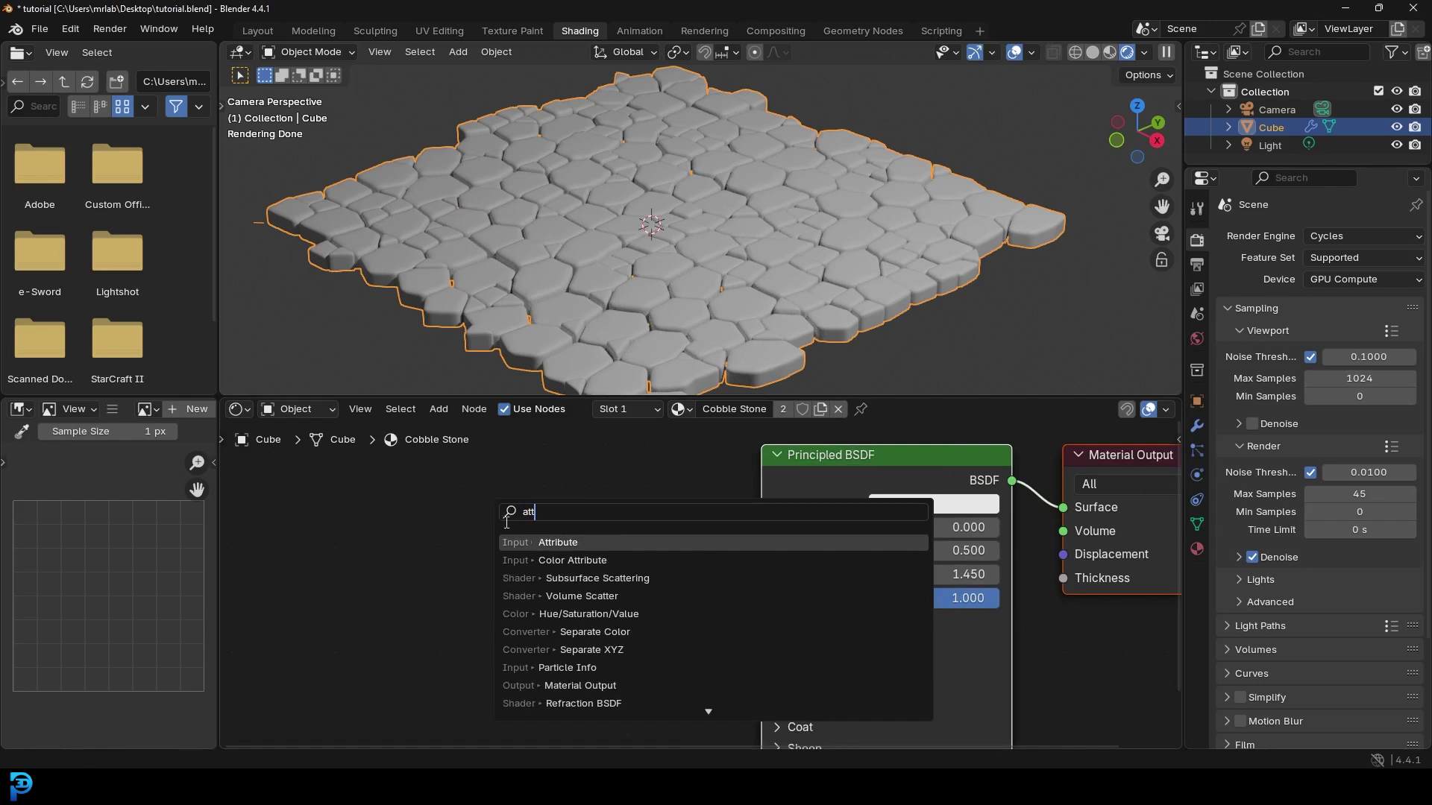
pyautogui.press('Return')
pyautogui.click(409, 596)
pyautogui.moveTo(409, 597); pyautogui.dragTo(511, 565, button='middle')
pyautogui.scroll(1, 511, 564)
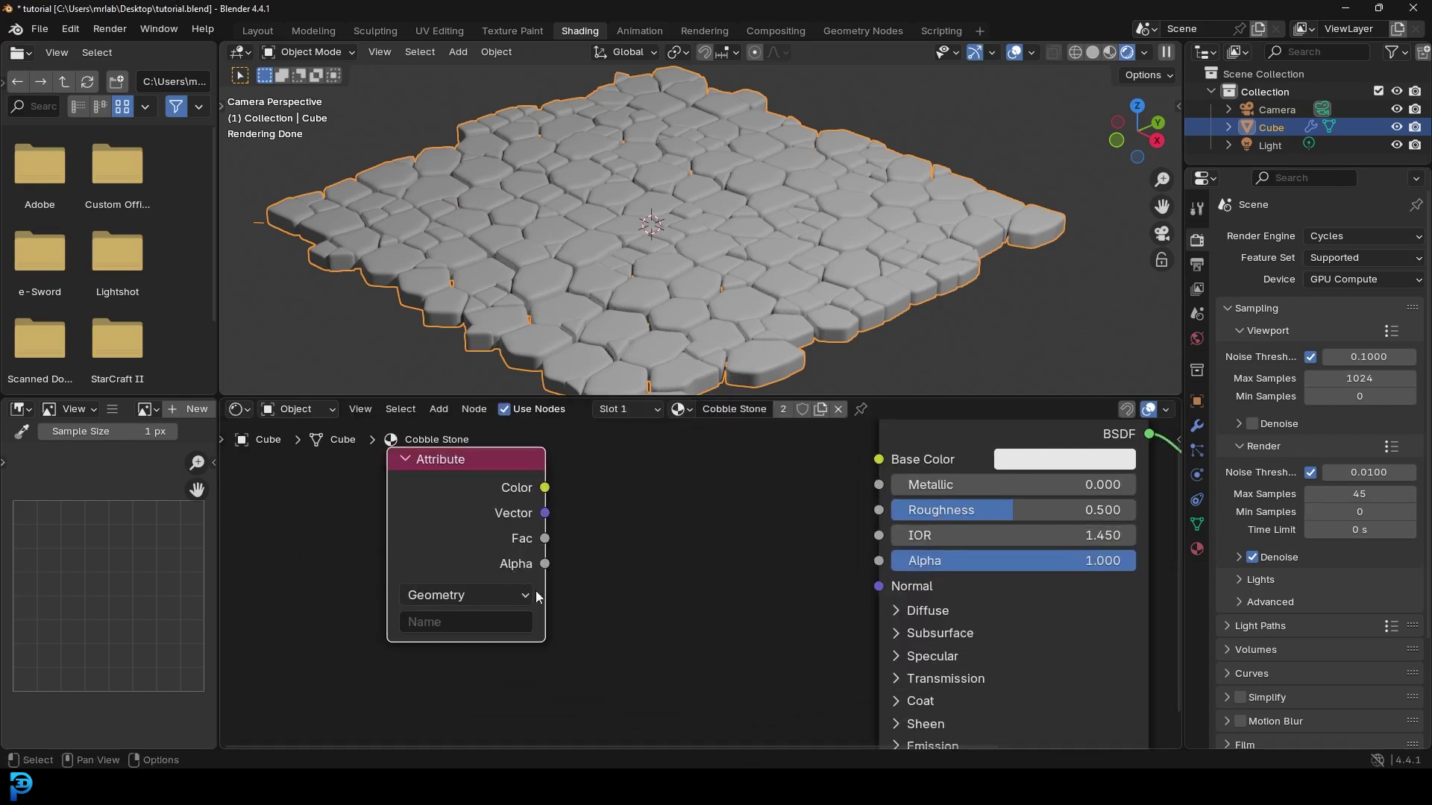
# Set the Attribute node's name to Randomcol, keeping its type on Geometry
pyautogui.click(431, 623)
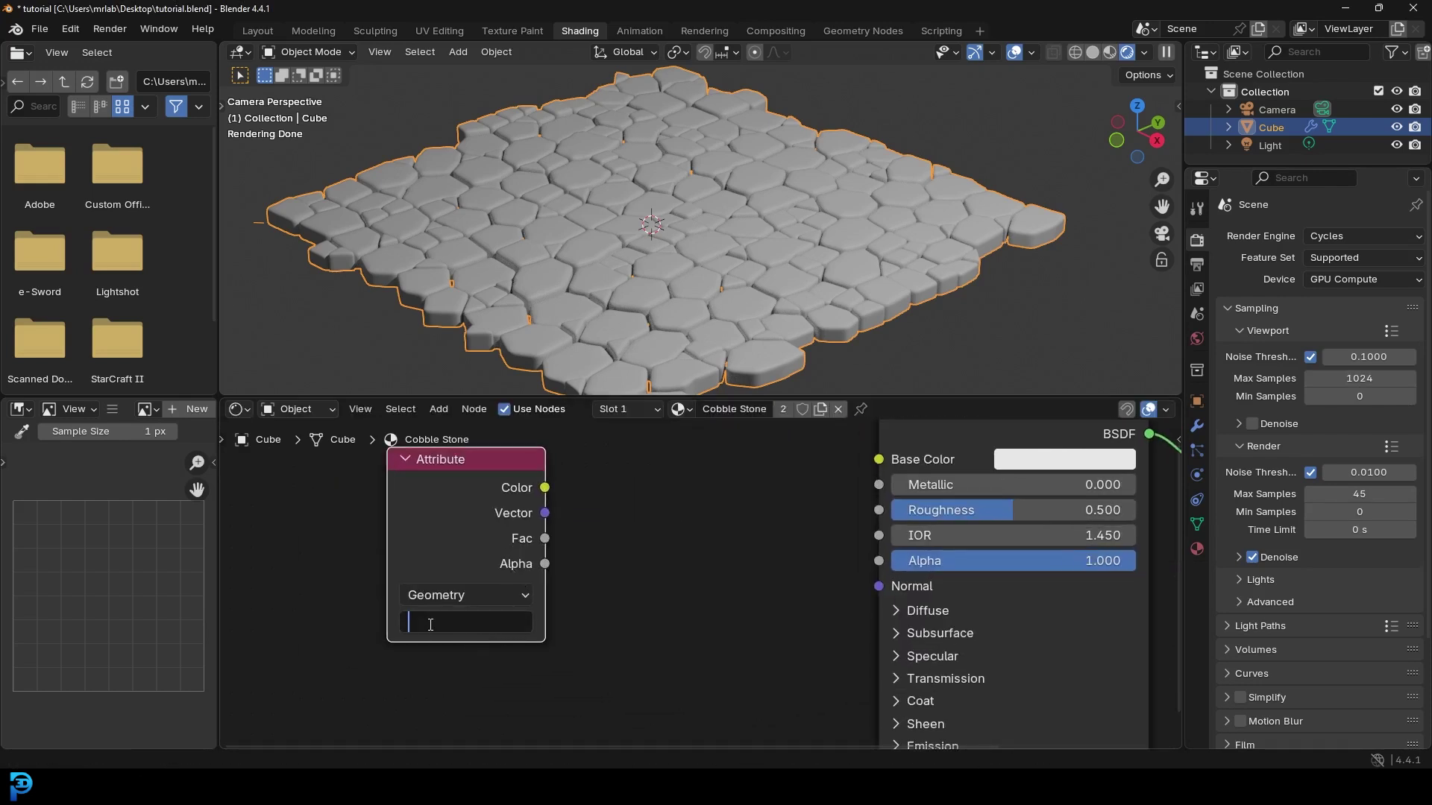
pyautogui.write('Randomcol')
pyautogui.press('Return')
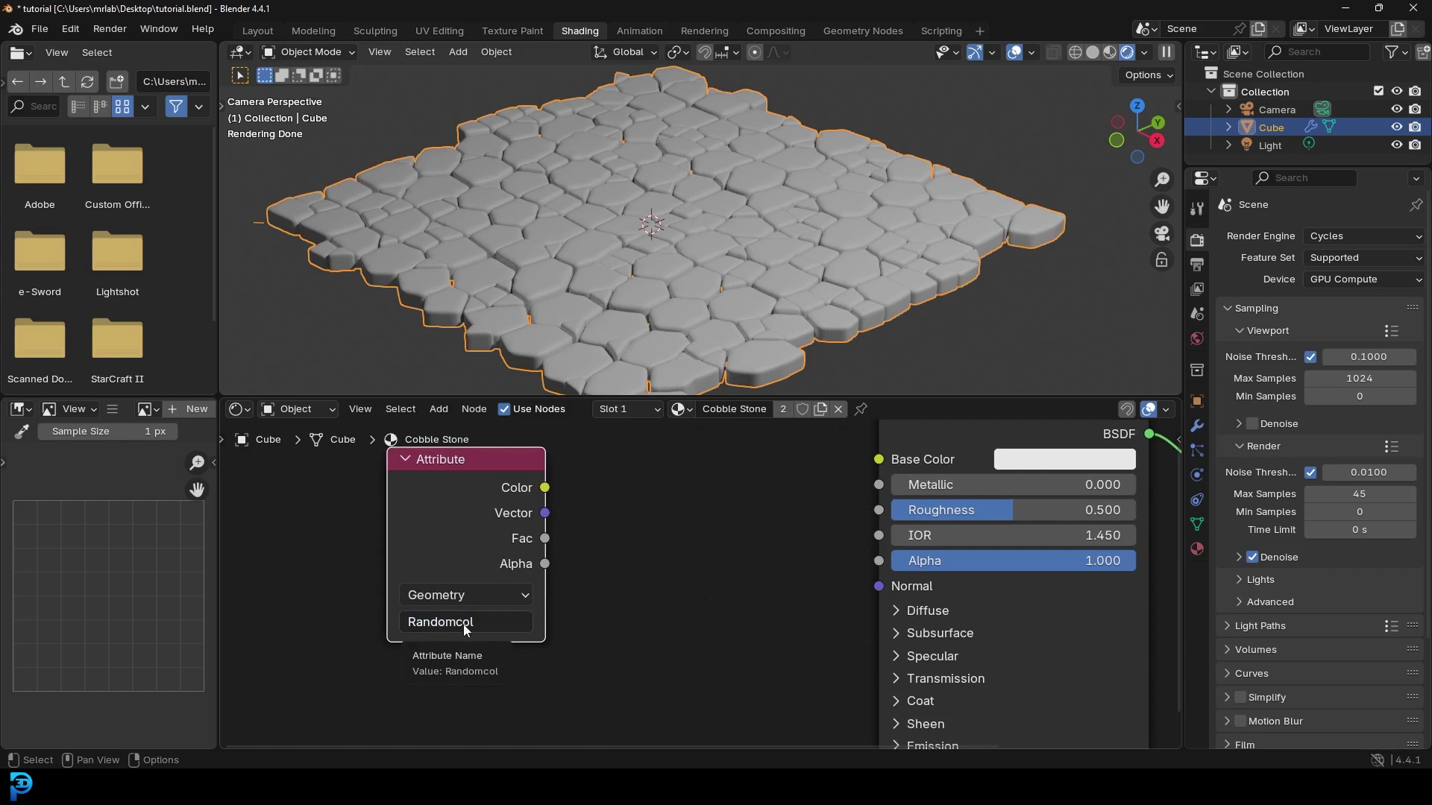
# Link the Attribute node's Fac to the Principled BSDF's Base Color and move Attribute further away from it
pyautogui.moveTo(409, 498); pyautogui.dragTo(337, 542, button='middle')
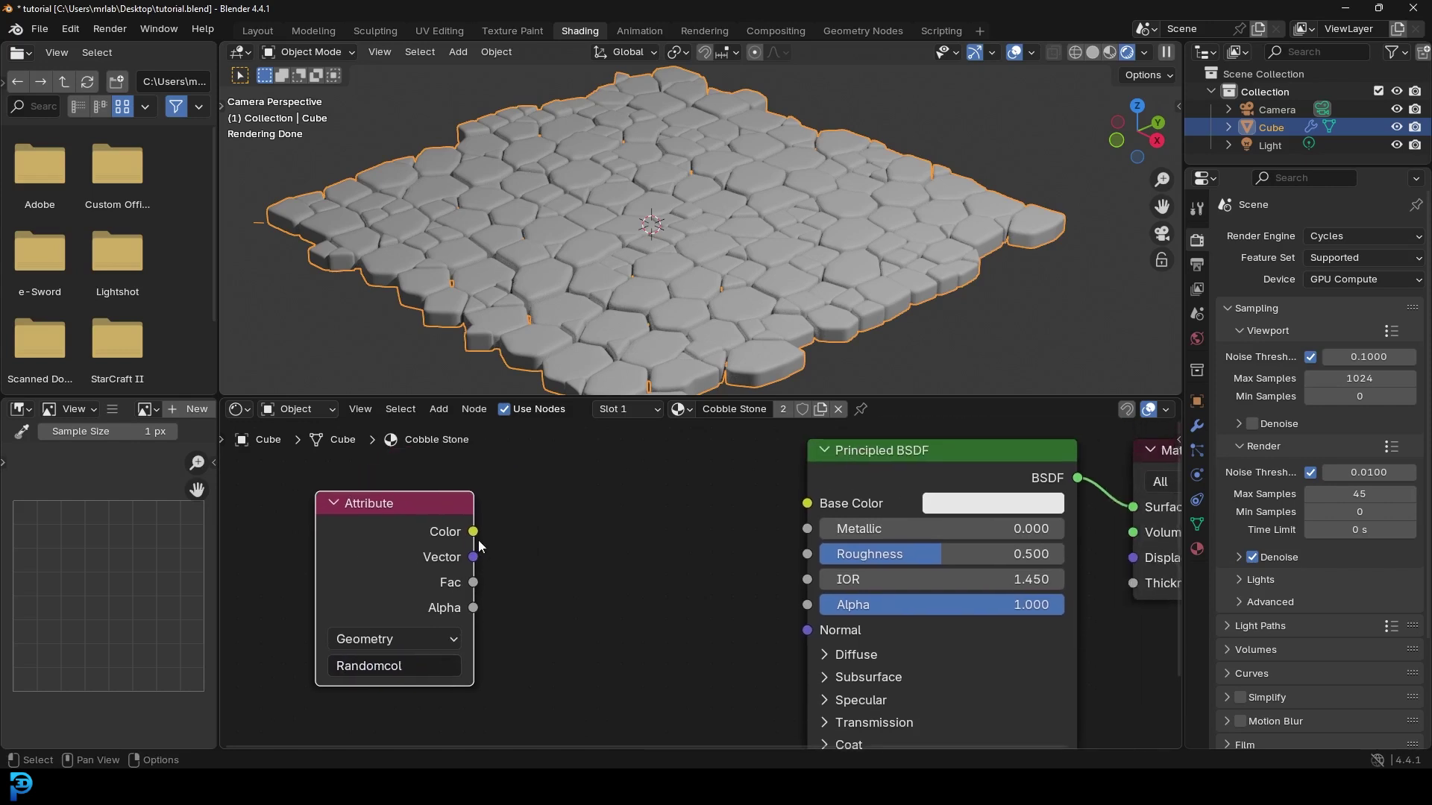
pyautogui.moveTo(475, 583); pyautogui.dragTo(809, 501)
pyautogui.moveTo(516, 533); pyautogui.dragTo(599, 493, button='middle')
pyautogui.moveTo(494, 502); pyautogui.dragTo(424, 502)
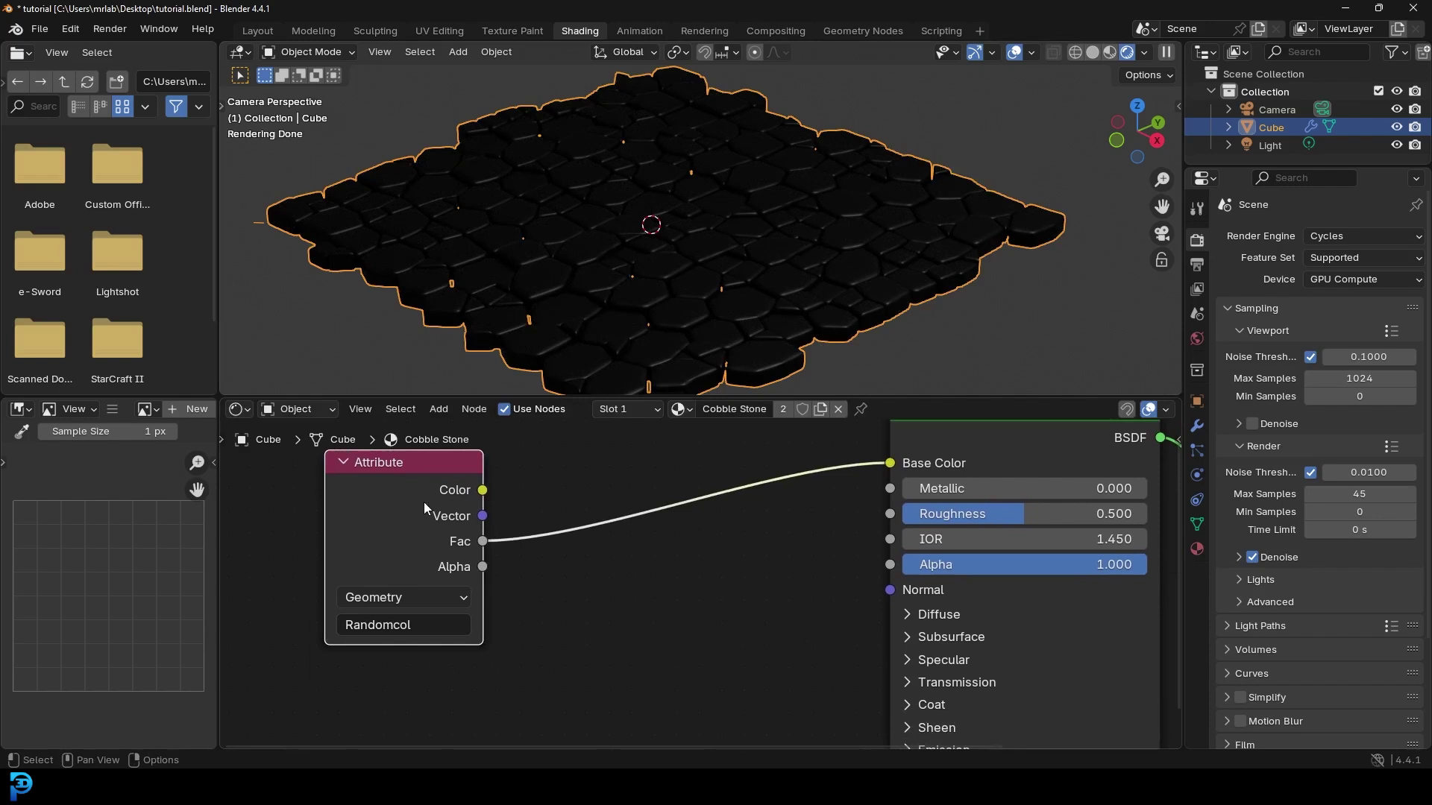
# Name the Randomcol output attribute of the floor's Cobble Stone geometry nodes modifier Randomcol
pyautogui.click(1197, 426)
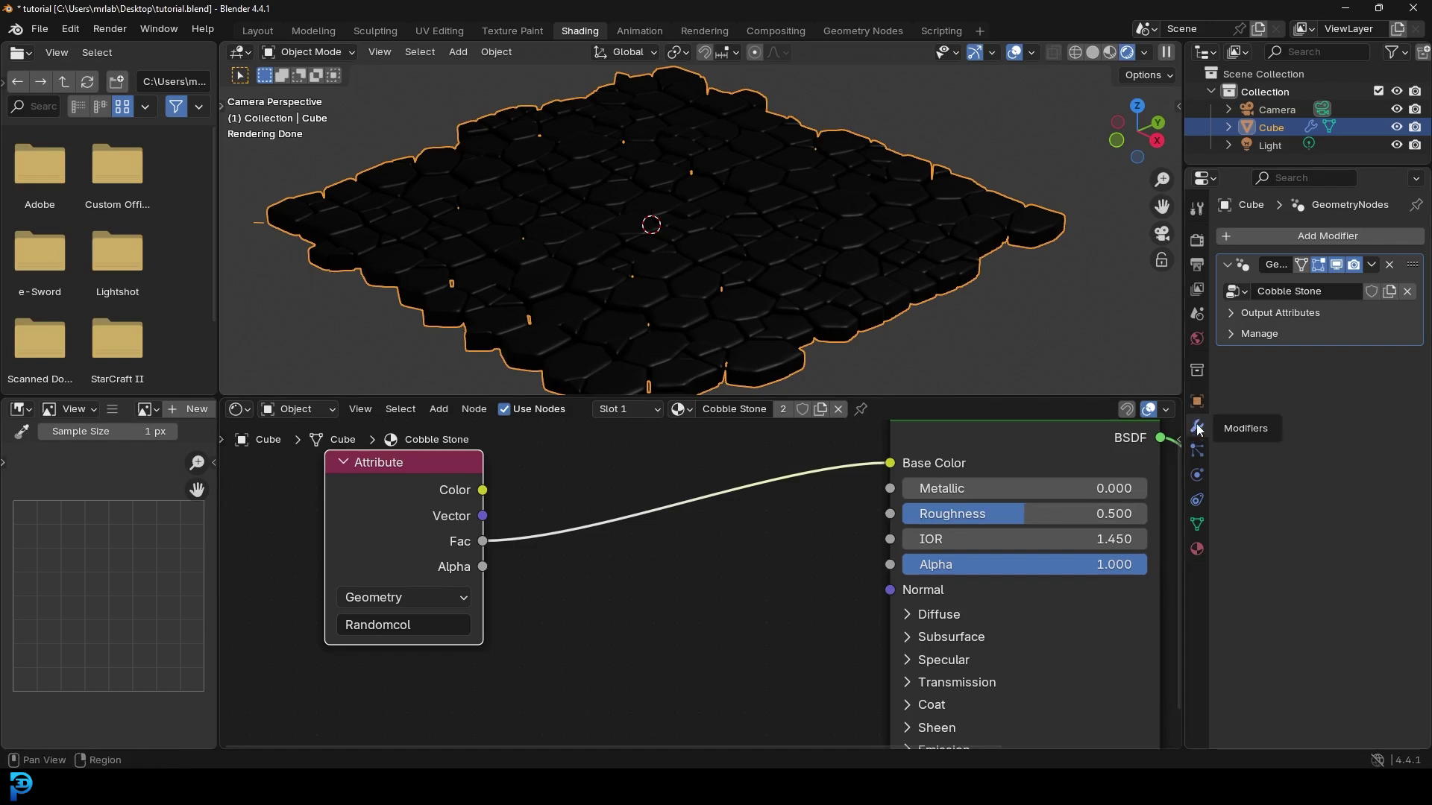
pyautogui.click(1232, 317)
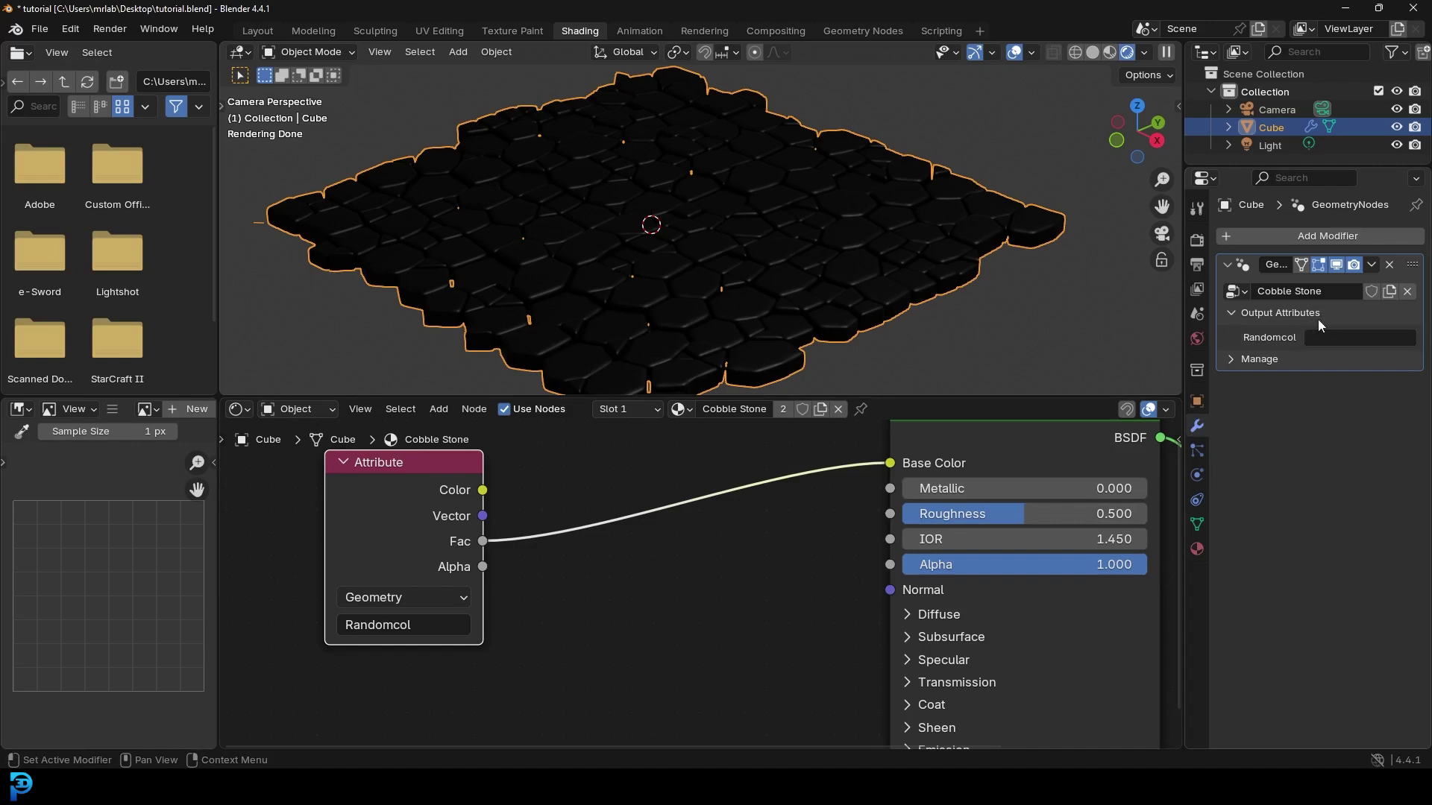
pyautogui.click(1360, 337)
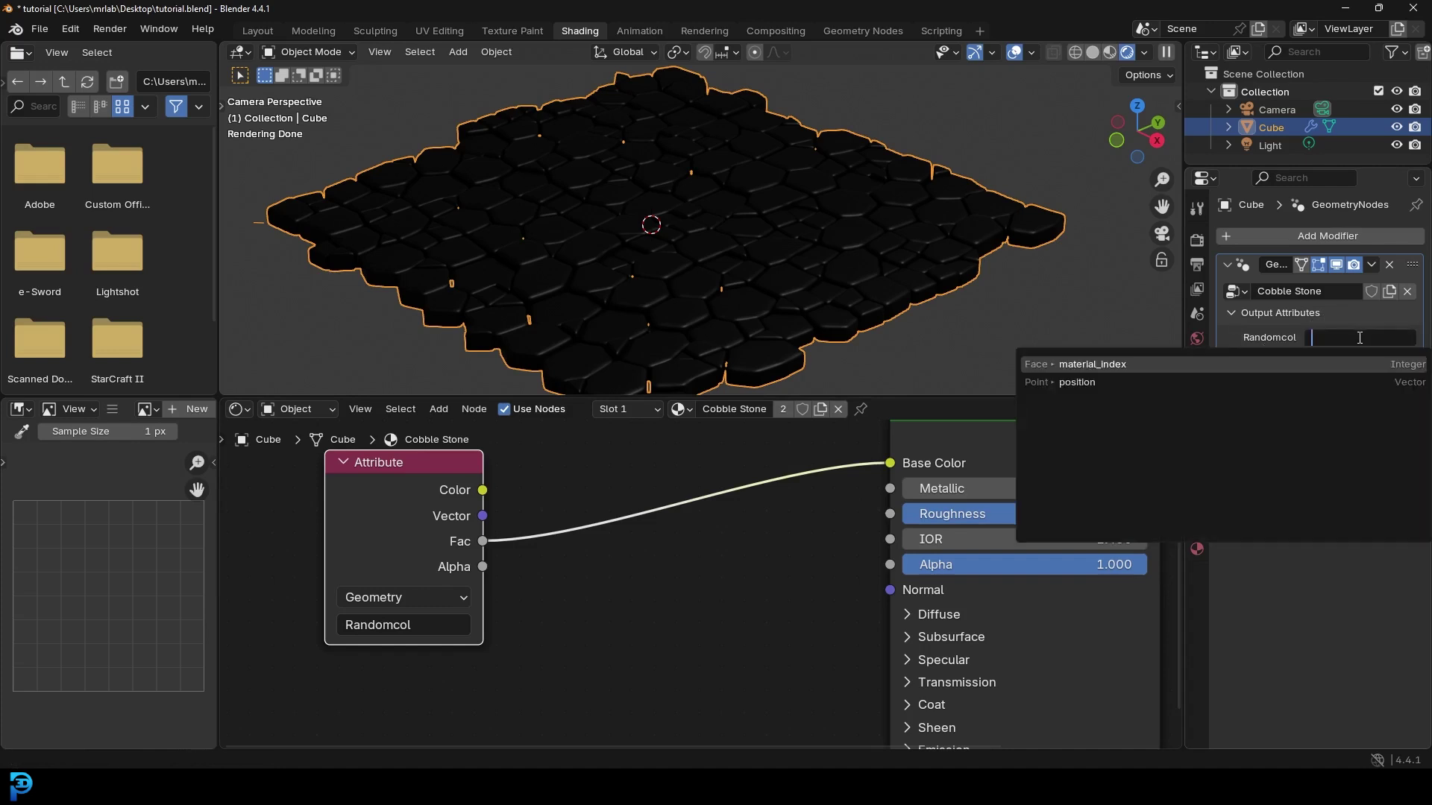
pyautogui.write('Random')
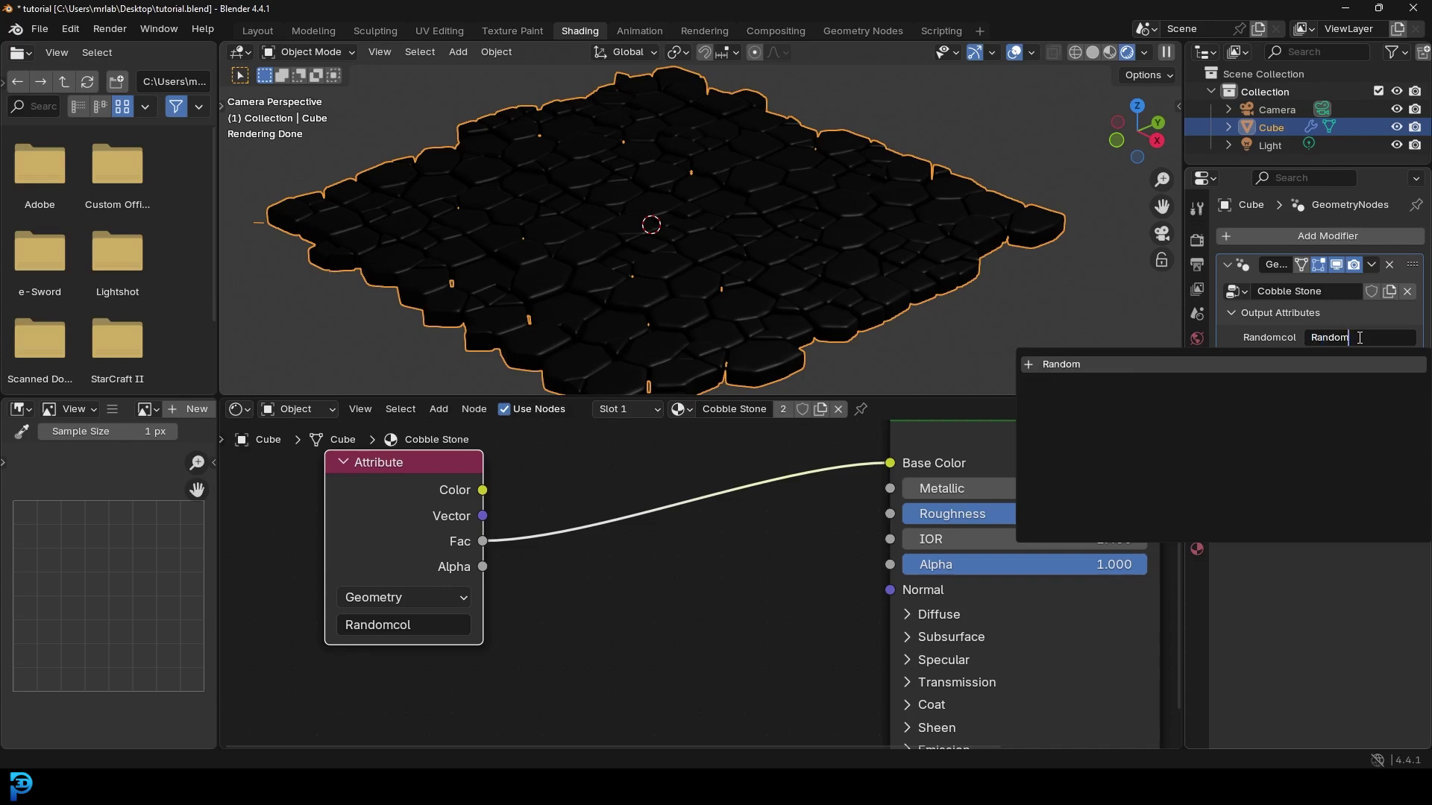
pyautogui.write('Col')
pyautogui.press('BackSpace')
pyautogui.press('BackSpace')
pyautogui.press('BackSpace')
pyautogui.write('col')
pyautogui.press('Return')
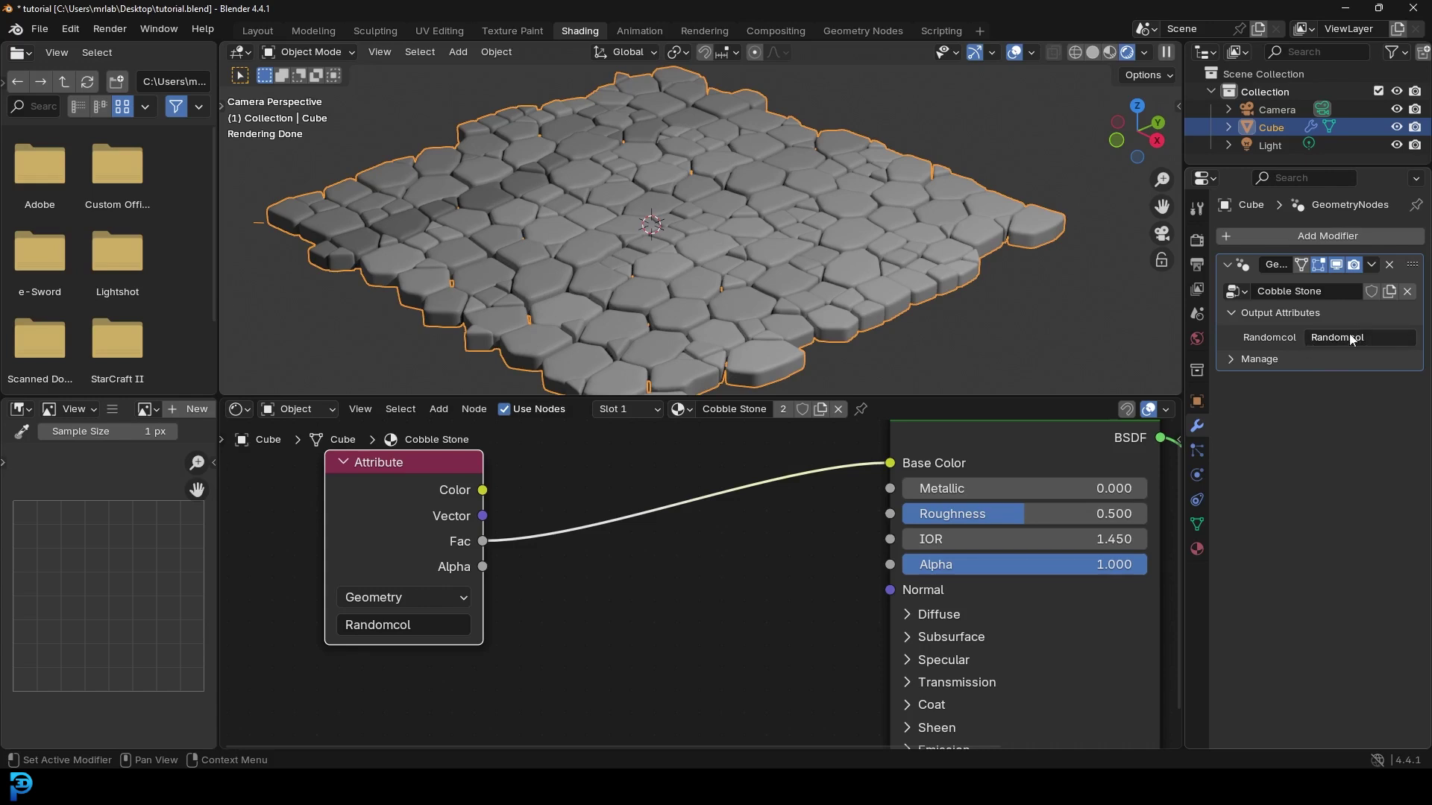
# Insert a Mix Color node on the link between the Attribute node's Fac and the Principled BSDF's Base Color
pyautogui.moveTo(470, 502); pyautogui.dragTo(522, 531, button='middle')
pyautogui.moveTo(461, 544); pyautogui.dragTo(367, 564)
pyautogui.moveTo(642, 499); pyautogui.dragTo(642, 509, button='middle')
pyautogui.hotkey('shift', 'a')
pyautogui.click(596, 508)
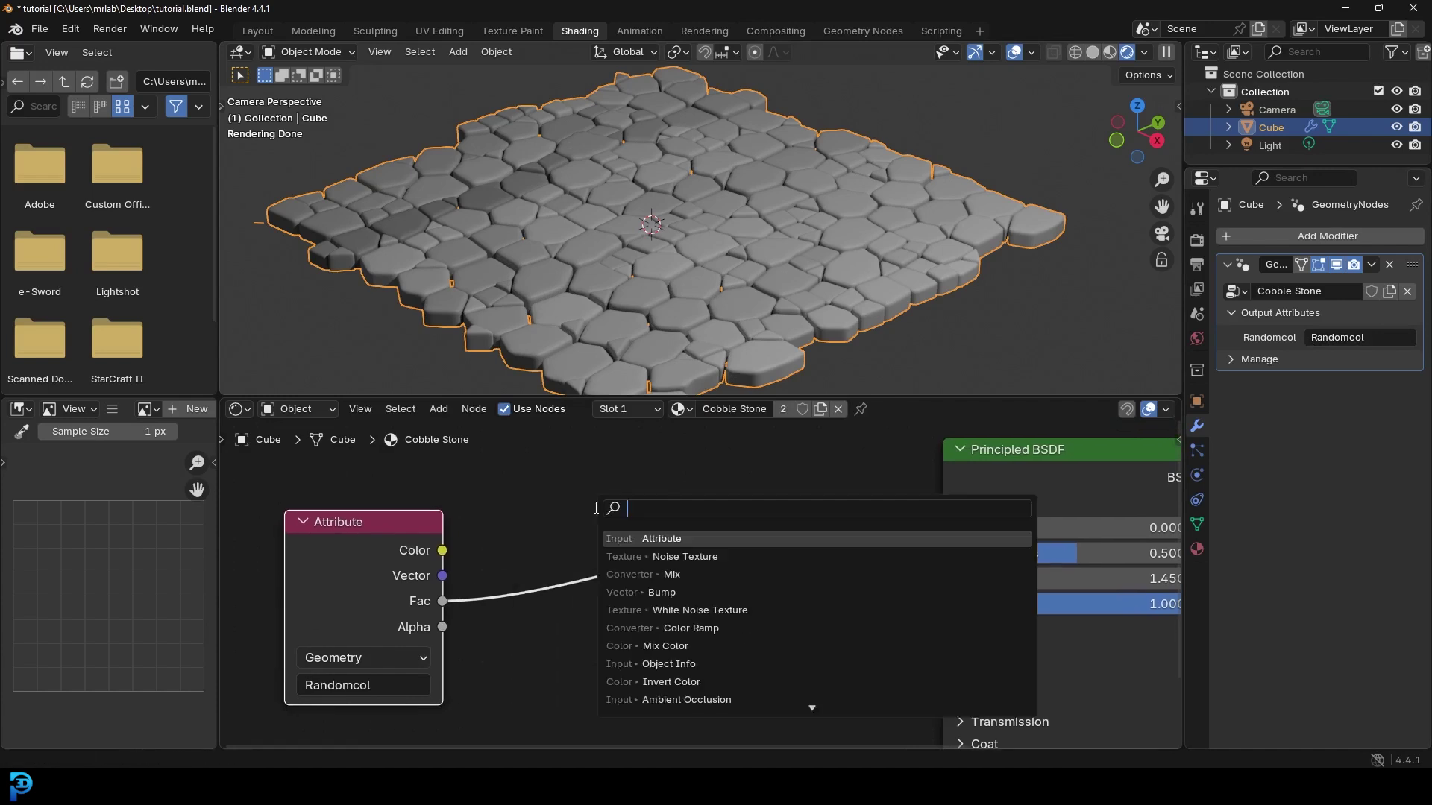
pyautogui.write('mix')
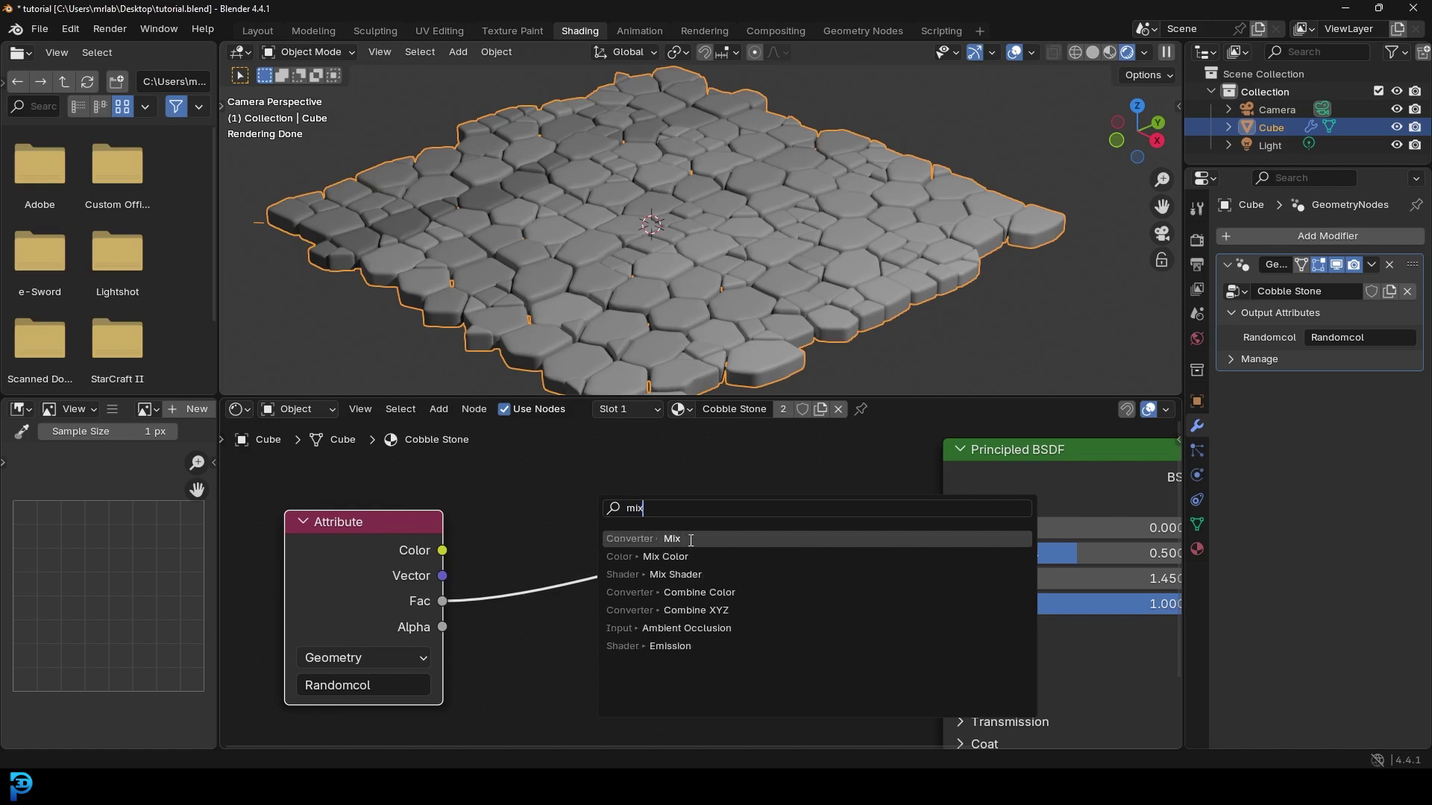
pyautogui.click(671, 557)
pyautogui.click(623, 473)
# Reposition the Attribute and Mix nodes so they are spaced clear of the Principled BSDF
pyautogui.scroll(-3, 608, 496)
pyautogui.moveTo(531, 585); pyautogui.dragTo(548, 534, button='middle')
pyautogui.moveTo(464, 526); pyautogui.dragTo(453, 510)
pyautogui.moveTo(723, 463); pyautogui.dragTo(657, 464)
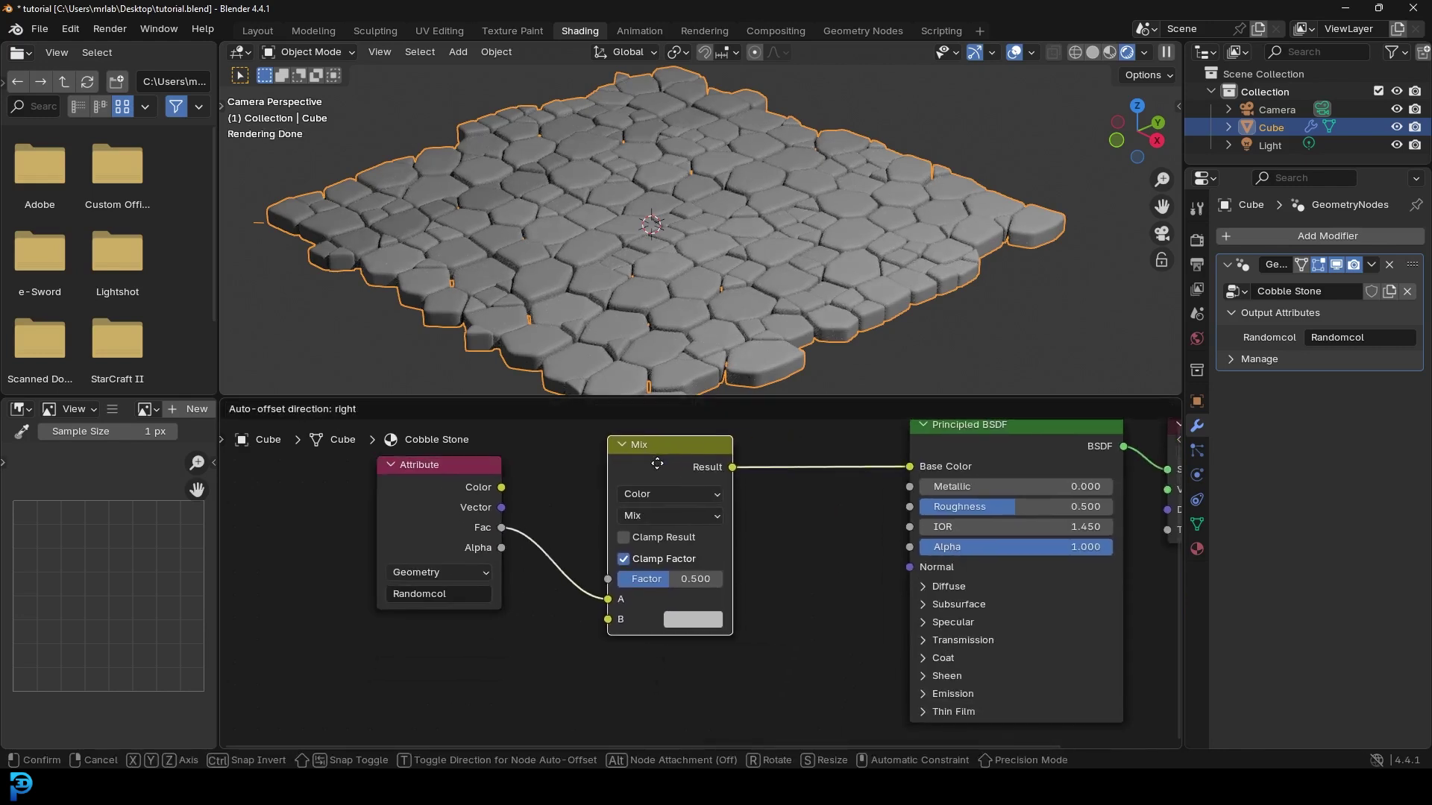
pyautogui.click(657, 464)
# Add a Noise Texture node below the Attribute node and link its Fac to the Mix node's B input
pyautogui.scroll(2, 582, 559)
pyautogui.hotkey('shift', 'a')
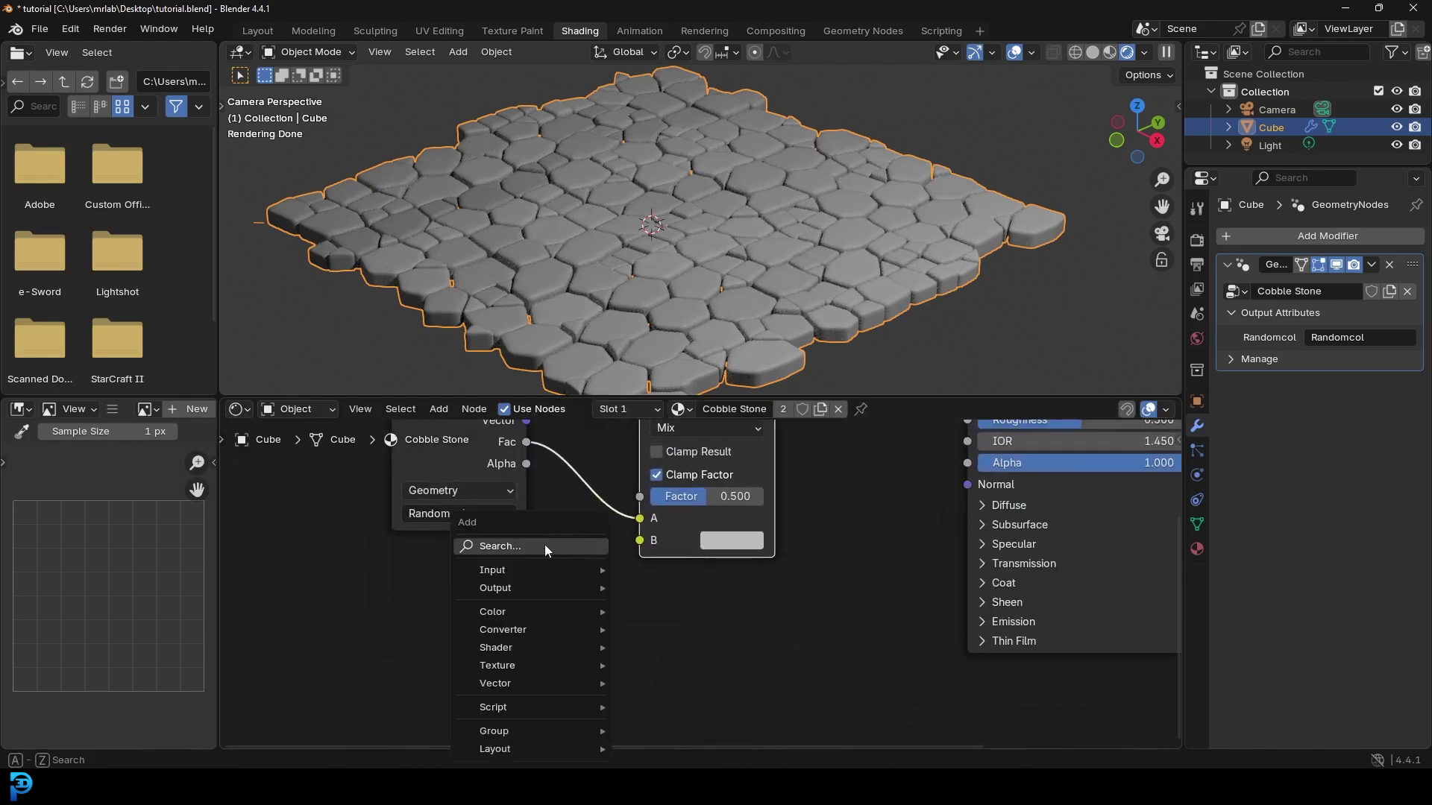
pyautogui.click(547, 547)
pyautogui.write('nois')
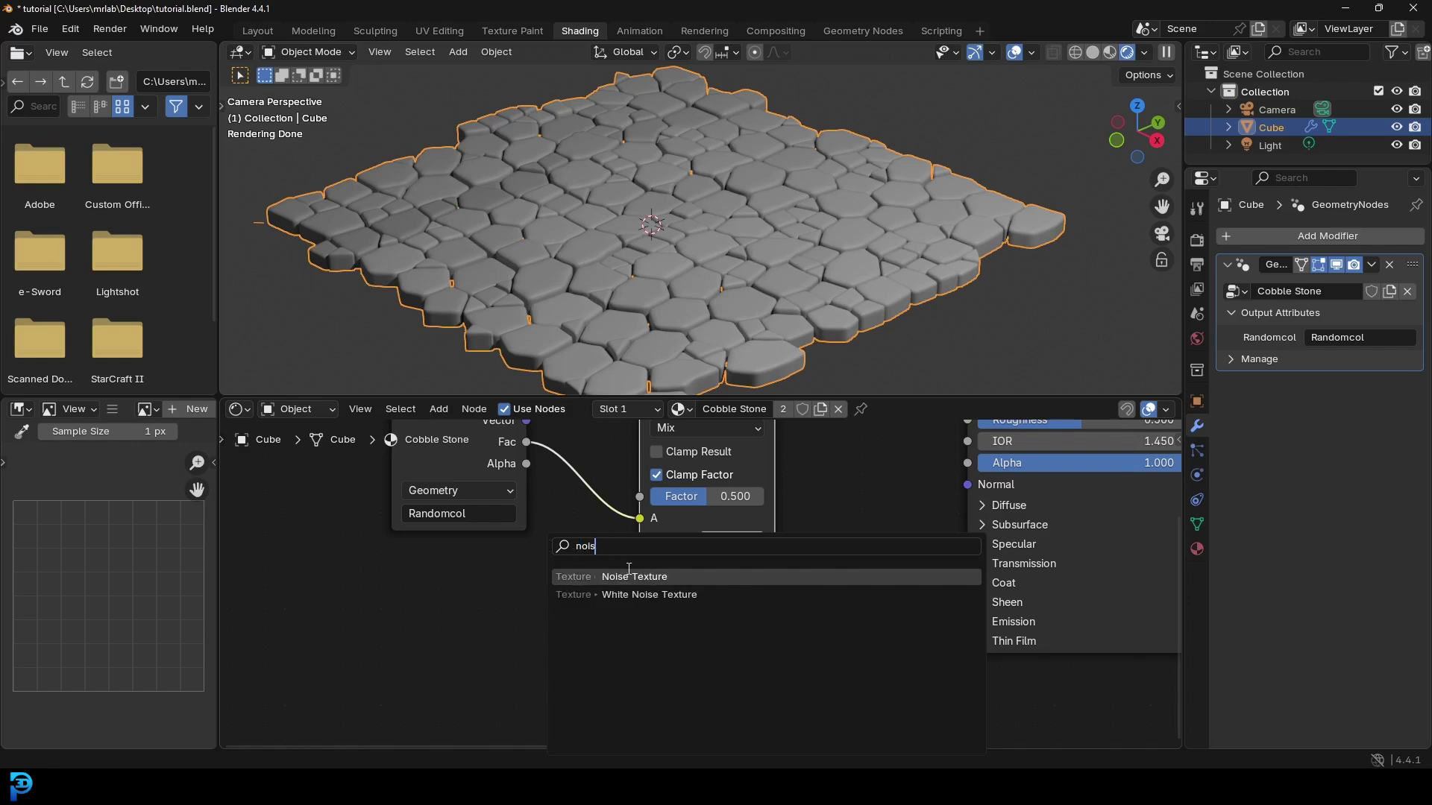
pyautogui.click(630, 577)
pyautogui.click(573, 608)
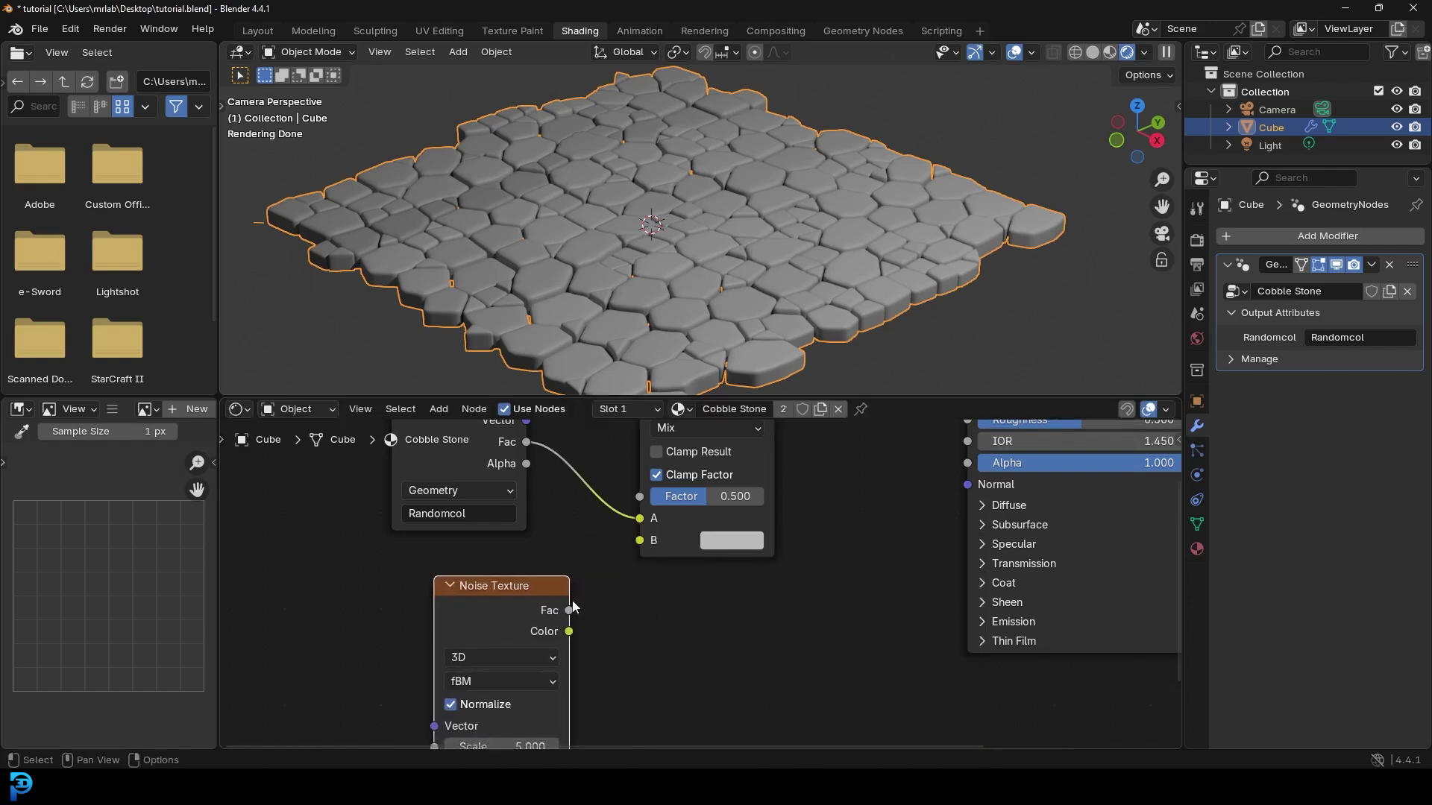
pyautogui.moveTo(573, 608); pyautogui.dragTo(547, 651, button='middle')
pyautogui.moveTo(531, 661); pyautogui.dragTo(602, 589)
pyautogui.moveTo(448, 675); pyautogui.dragTo(560, 551, button='middle')
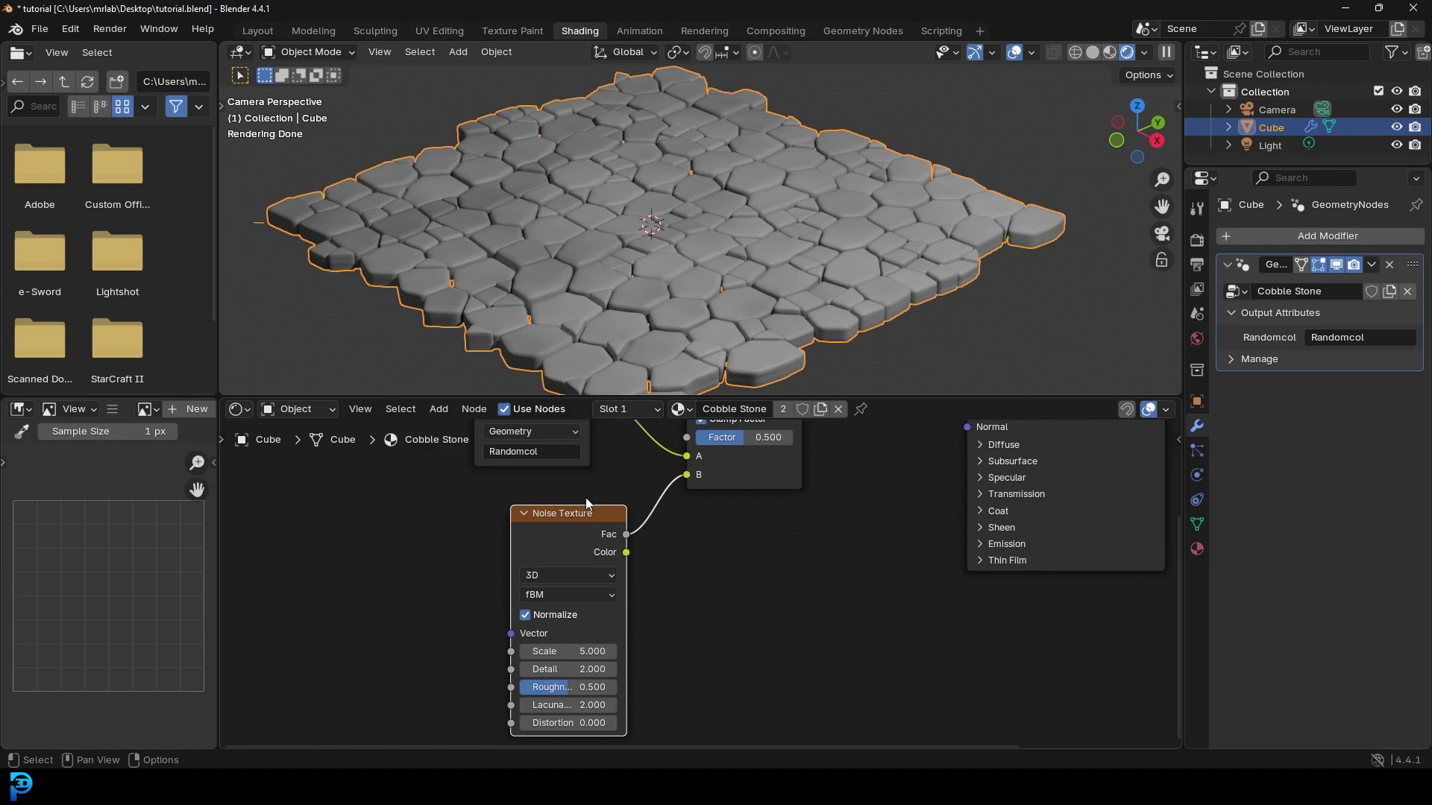
# Shift the Attribute, Mix and Noise Texture nodes back and insert a Color Ramp between Mix and Principled BSDF
pyautogui.press('Home')
pyautogui.moveTo(687, 716); pyautogui.dragTo(428, 521)
pyautogui.moveTo(468, 535); pyautogui.dragTo(311, 539)
pyautogui.scroll(2, 671, 520)
pyautogui.hotkey('shift', 'a')
pyautogui.click(660, 507)
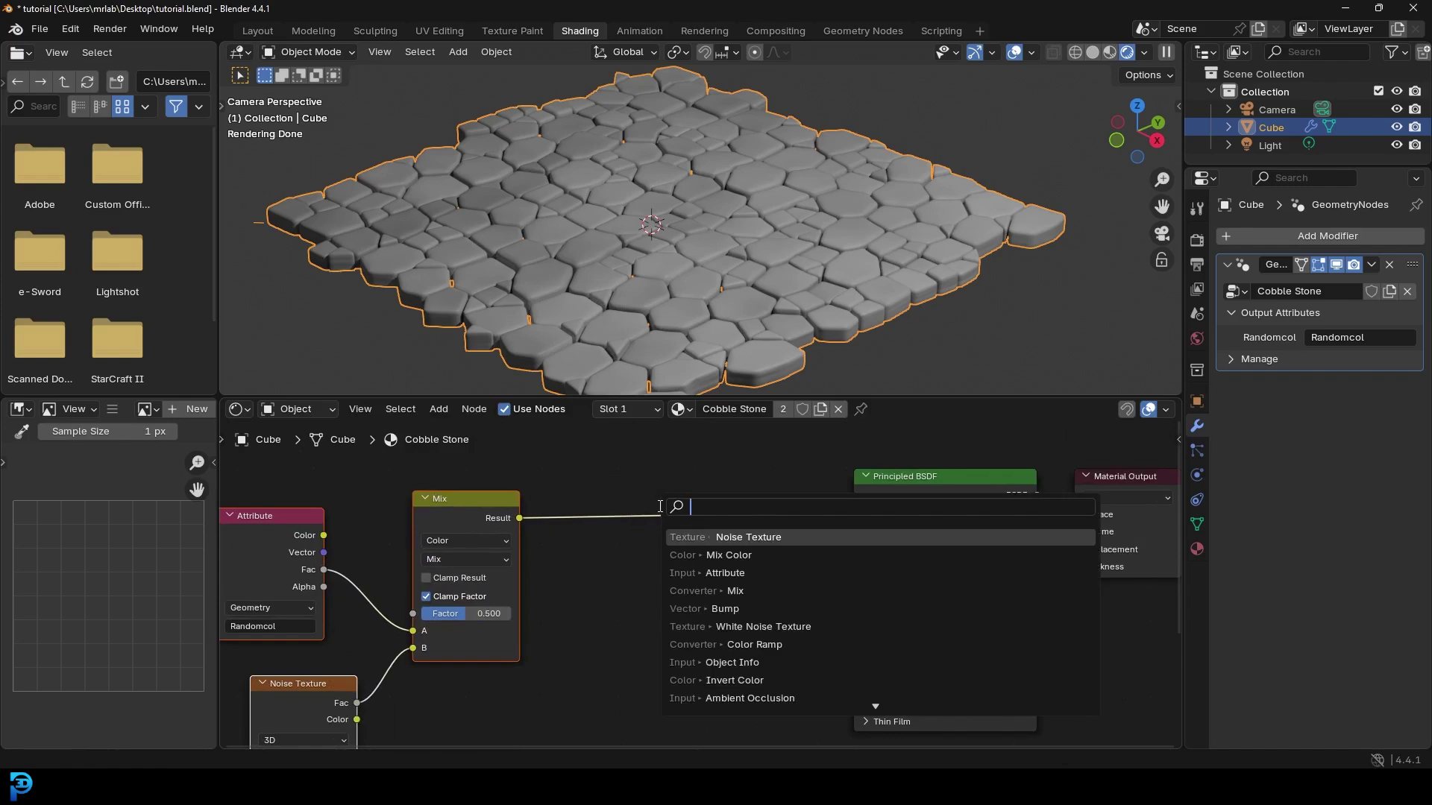
pyautogui.write('ramp')
pyautogui.press('Return')
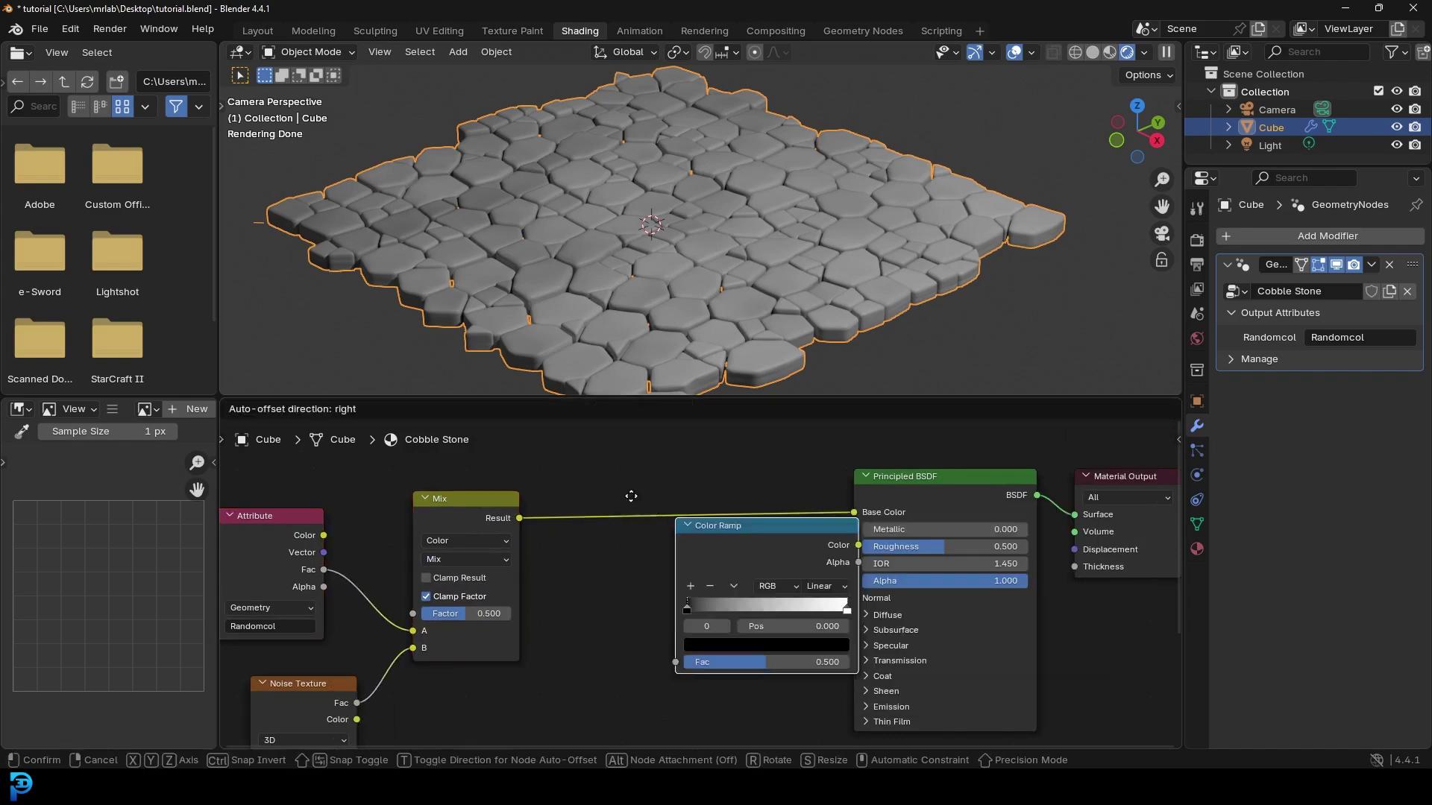
pyautogui.click(671, 537)
# Increase the Color Ramp's contrast by moving the black stop to about 0.431 and the white stop inward
pyautogui.scroll(1, 568, 545)
pyautogui.moveTo(569, 545); pyautogui.dragTo(632, 548)
pyautogui.moveTo(792, 551); pyautogui.dragTo(747, 551)
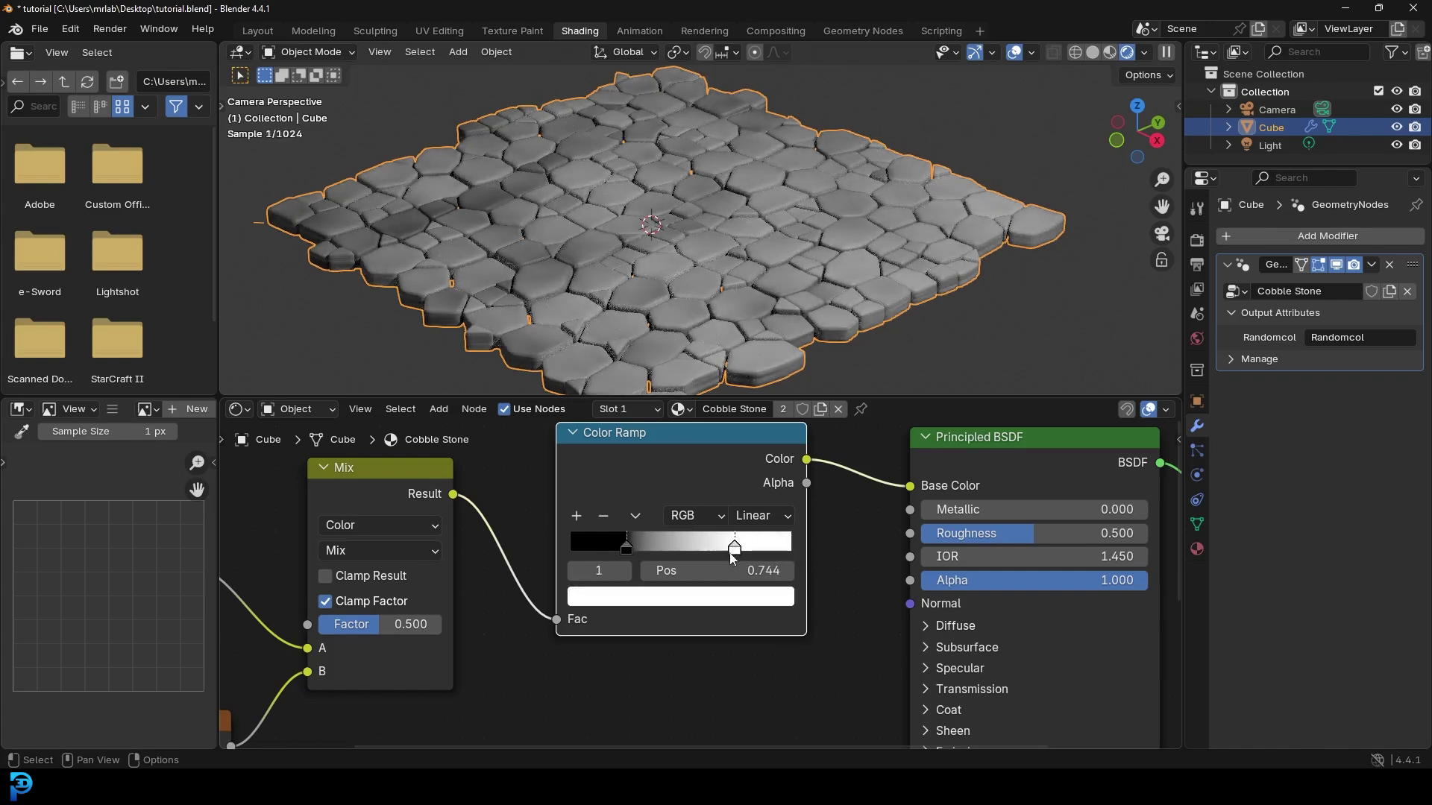
pyautogui.moveTo(627, 549); pyautogui.dragTo(666, 551)
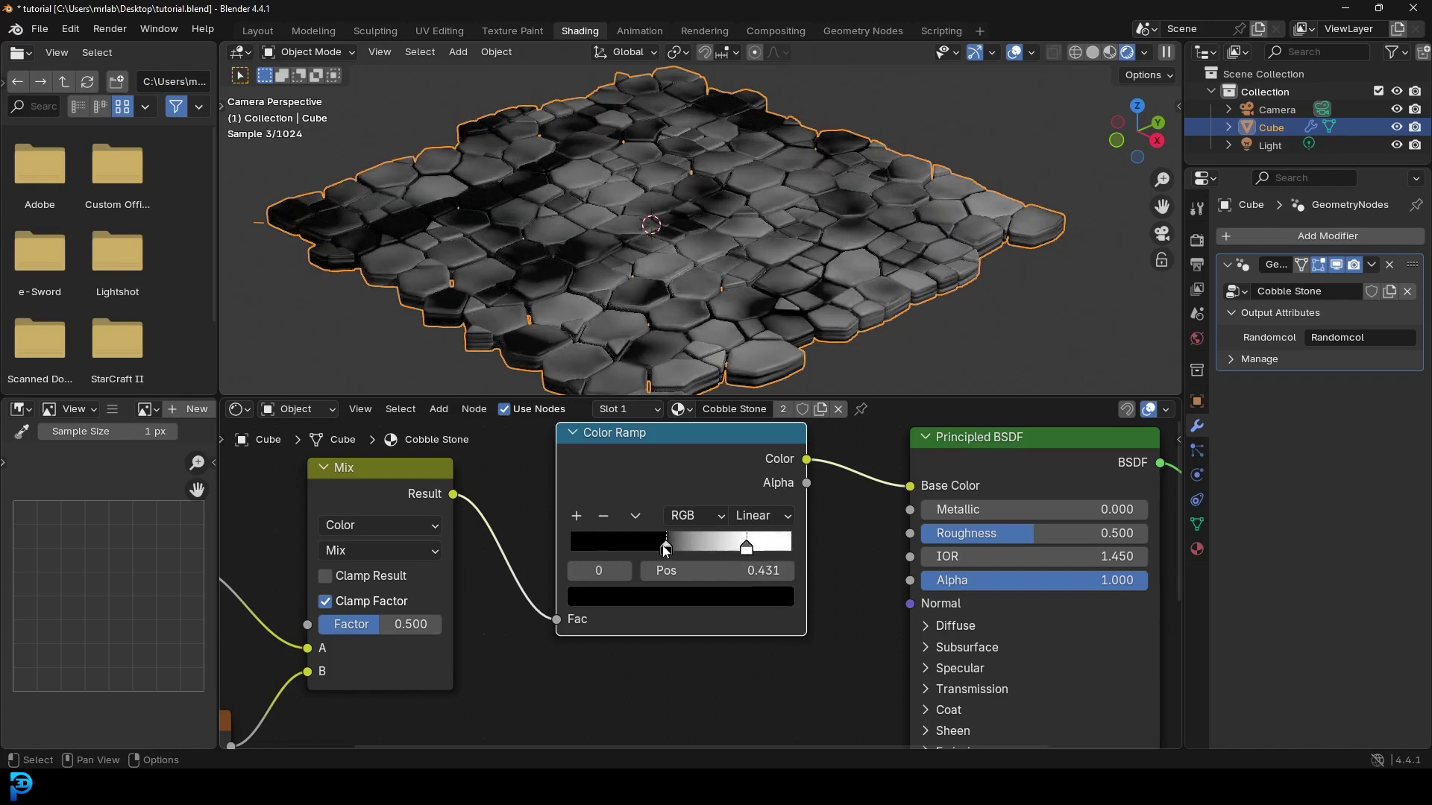
# Change the Color Ramp's black stop to a dark brown, hex 5E3D29
pyautogui.scroll(3, 586, 182)
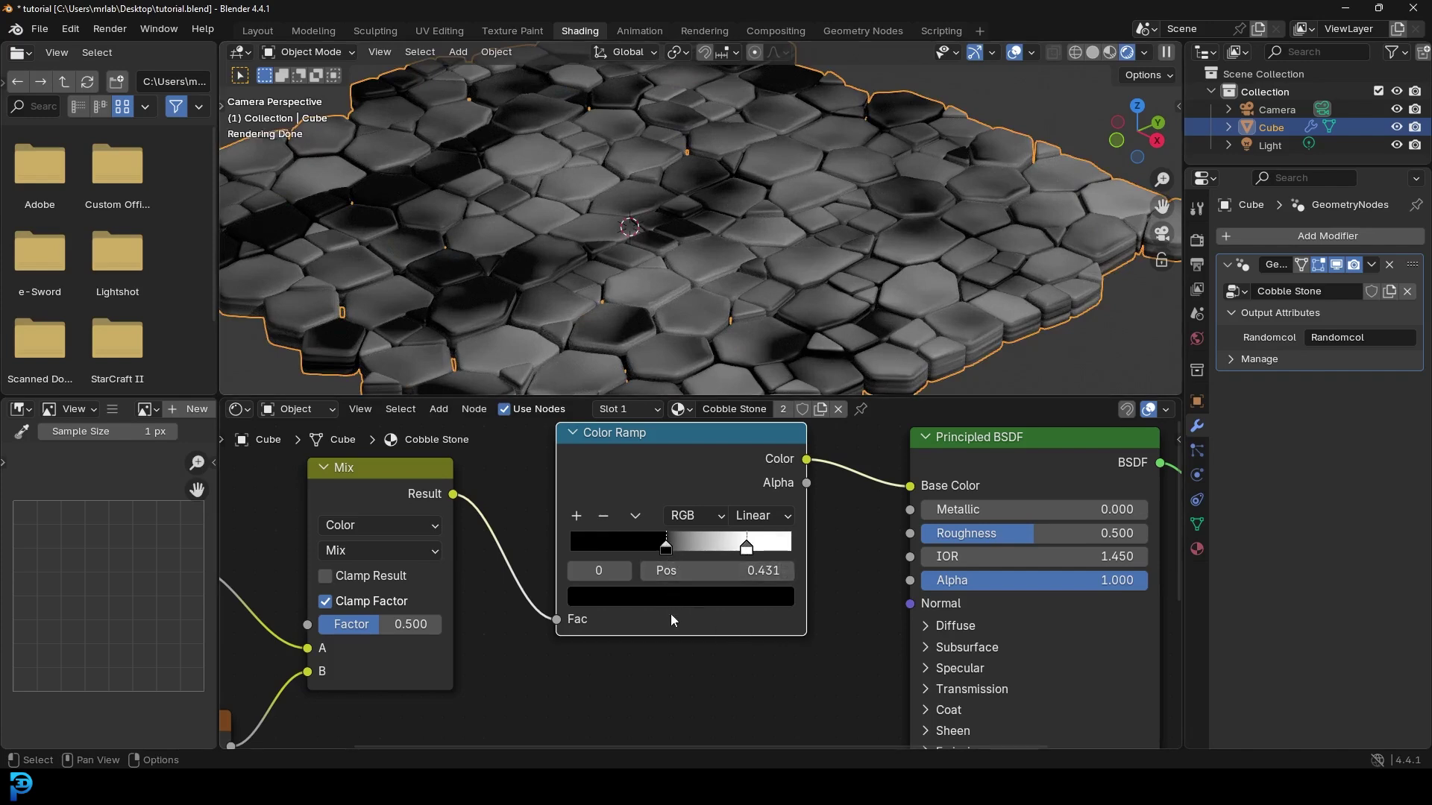
pyautogui.click(707, 593)
pyautogui.click(757, 349)
pyautogui.moveTo(648, 402); pyautogui.dragTo(626, 397)
pyautogui.moveTo(757, 314); pyautogui.dragTo(757, 358)
pyautogui.moveTo(646, 386); pyautogui.dragTo(643, 379)
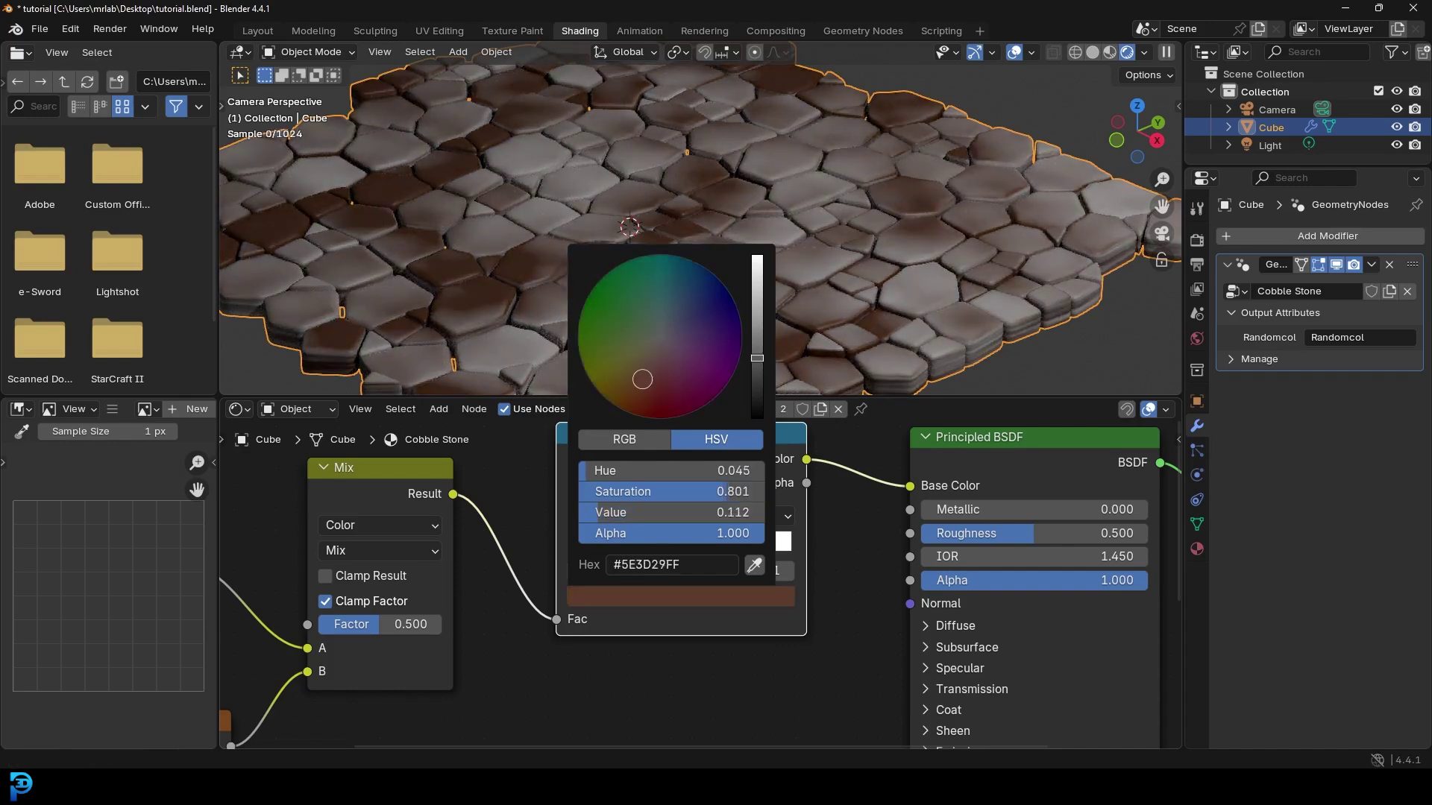
# Move the Color Ramp's white stop to position 0.740 and recolour it a light orange-brown
pyautogui.click(745, 548)
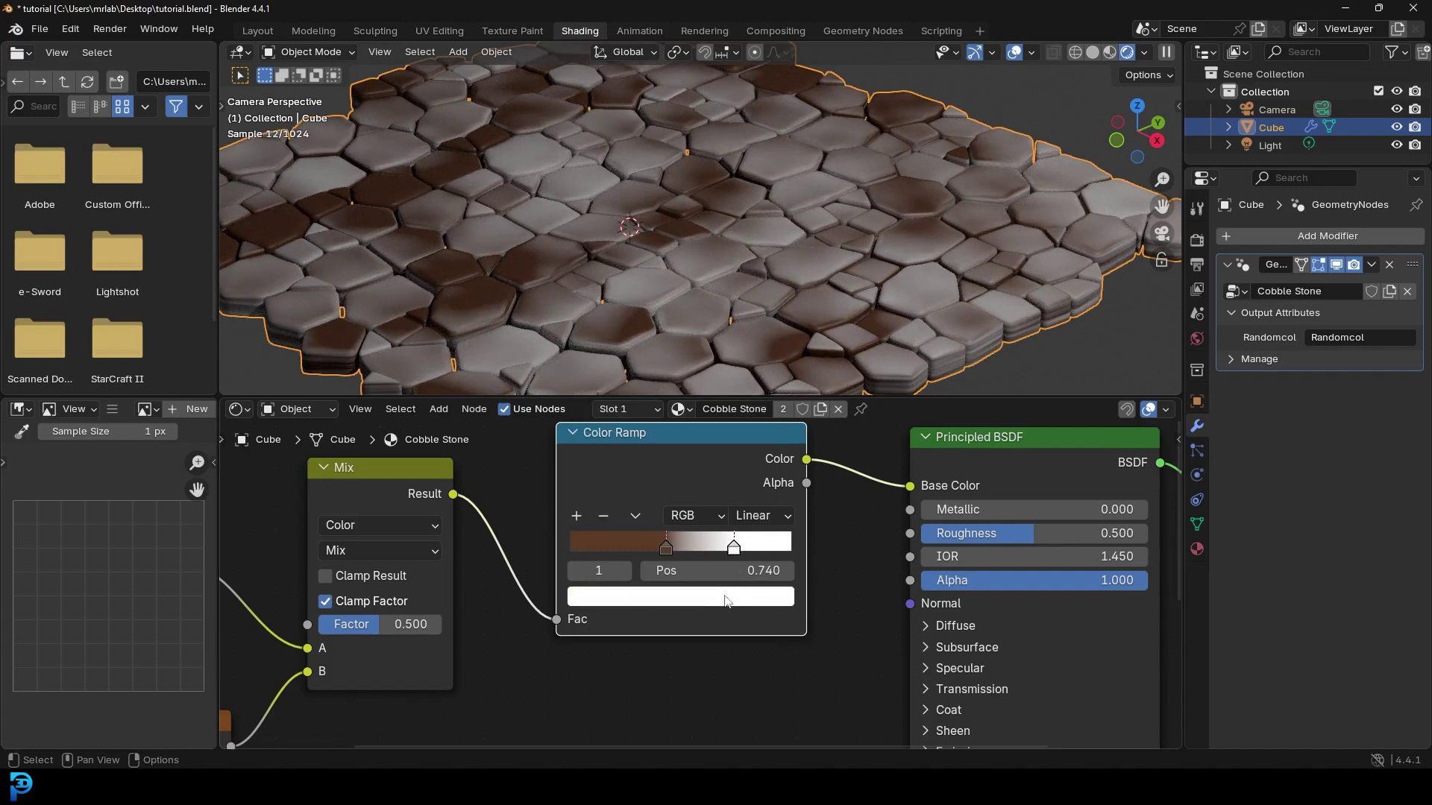
pyautogui.click(724, 597)
pyautogui.moveTo(635, 389)
pyautogui.mouseDown()
pyautogui.moveTo(655, 375)
pyautogui.moveTo(643, 378)
pyautogui.mouseUp()
pyautogui.click(759, 293)
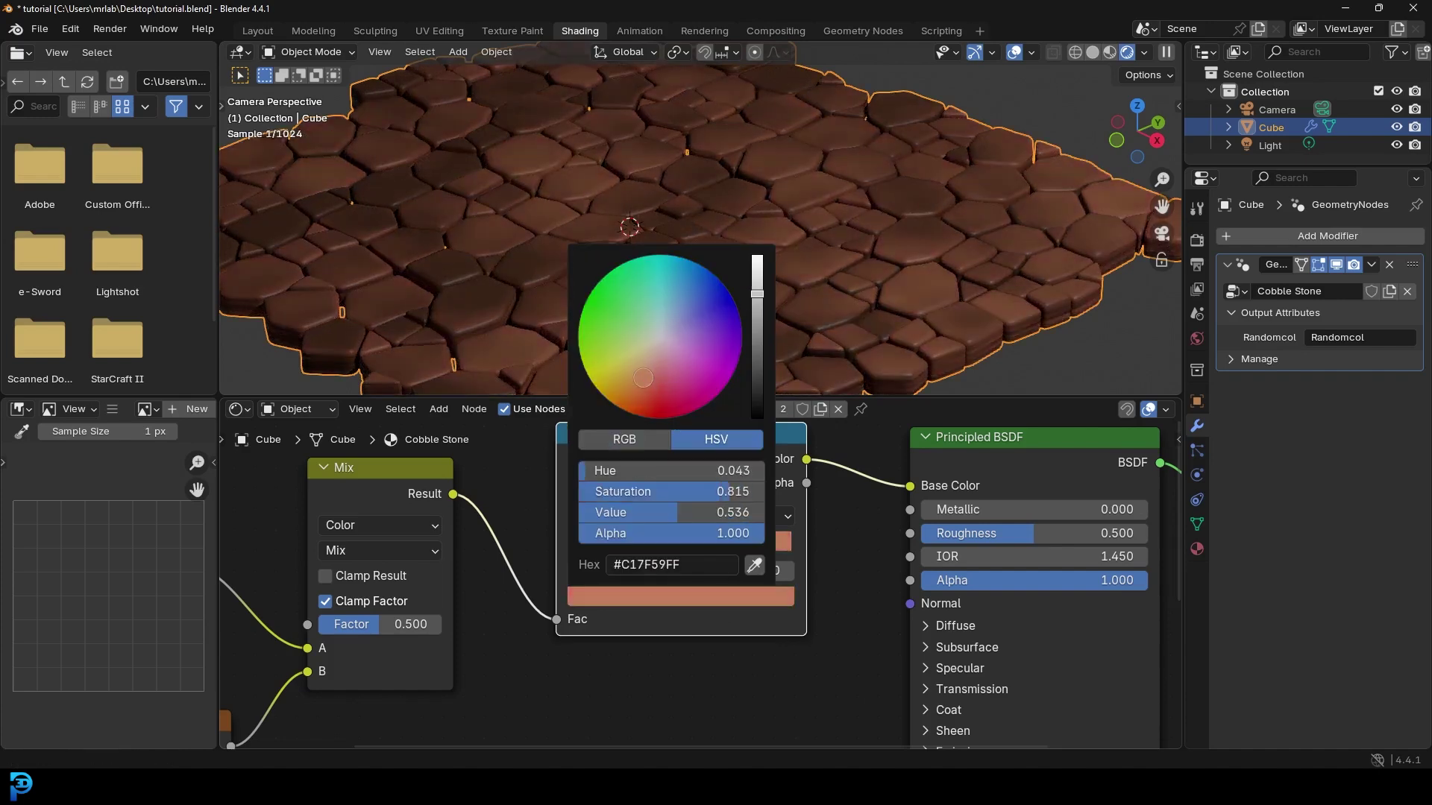
pyautogui.moveTo(764, 277); pyautogui.dragTo(757, 271)
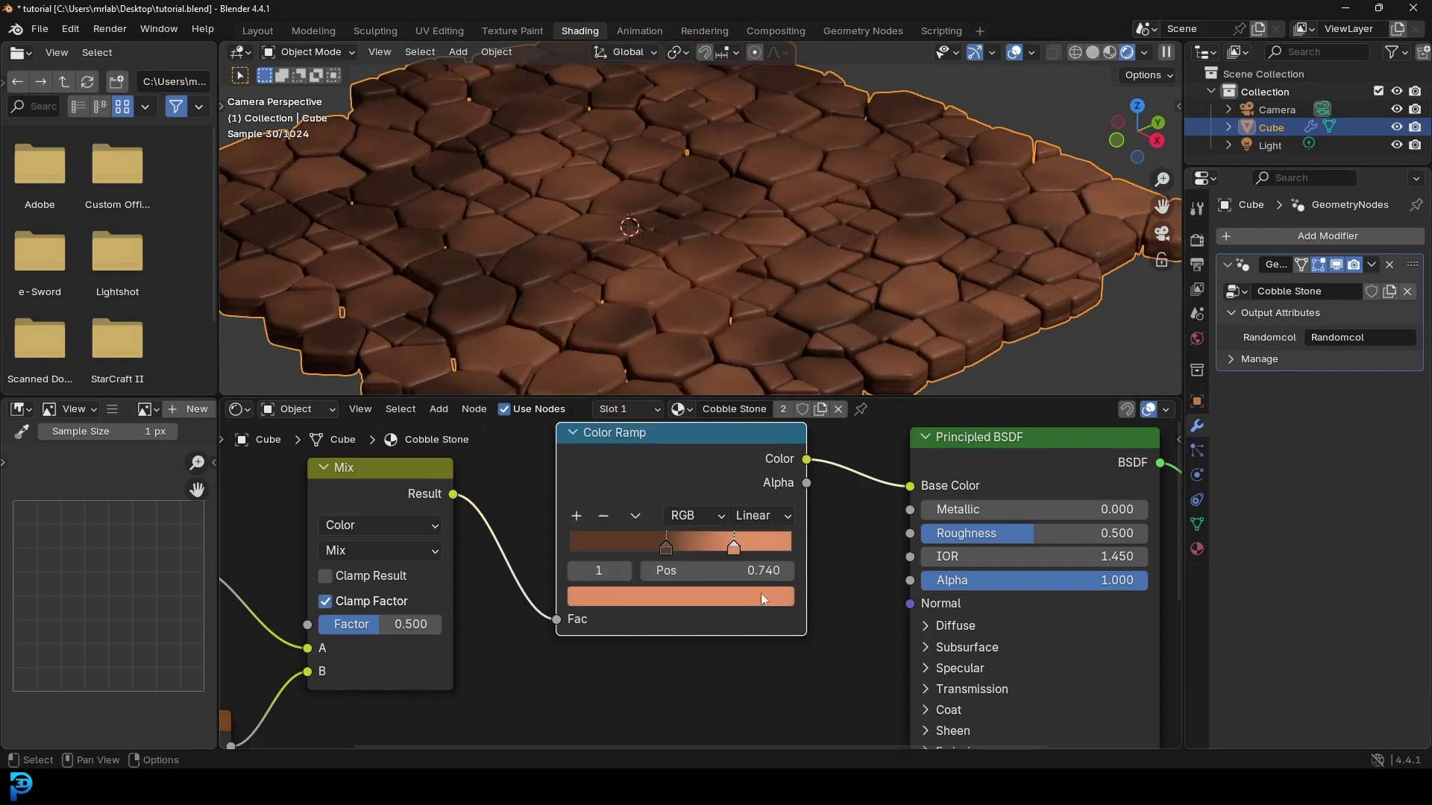
# Move the Noise Texture node to free up space and add a Bump node below the Color Ramp
pyautogui.scroll(-3, 671, 589)
pyautogui.moveTo(625, 605); pyautogui.dragTo(657, 444, button='middle')
pyautogui.scroll(4, 649, 451)
pyautogui.moveTo(382, 465); pyautogui.dragTo(360, 511)
pyautogui.moveTo(507, 549); pyautogui.dragTo(449, 633, button='middle')
pyautogui.hotkey('shift', 'a')
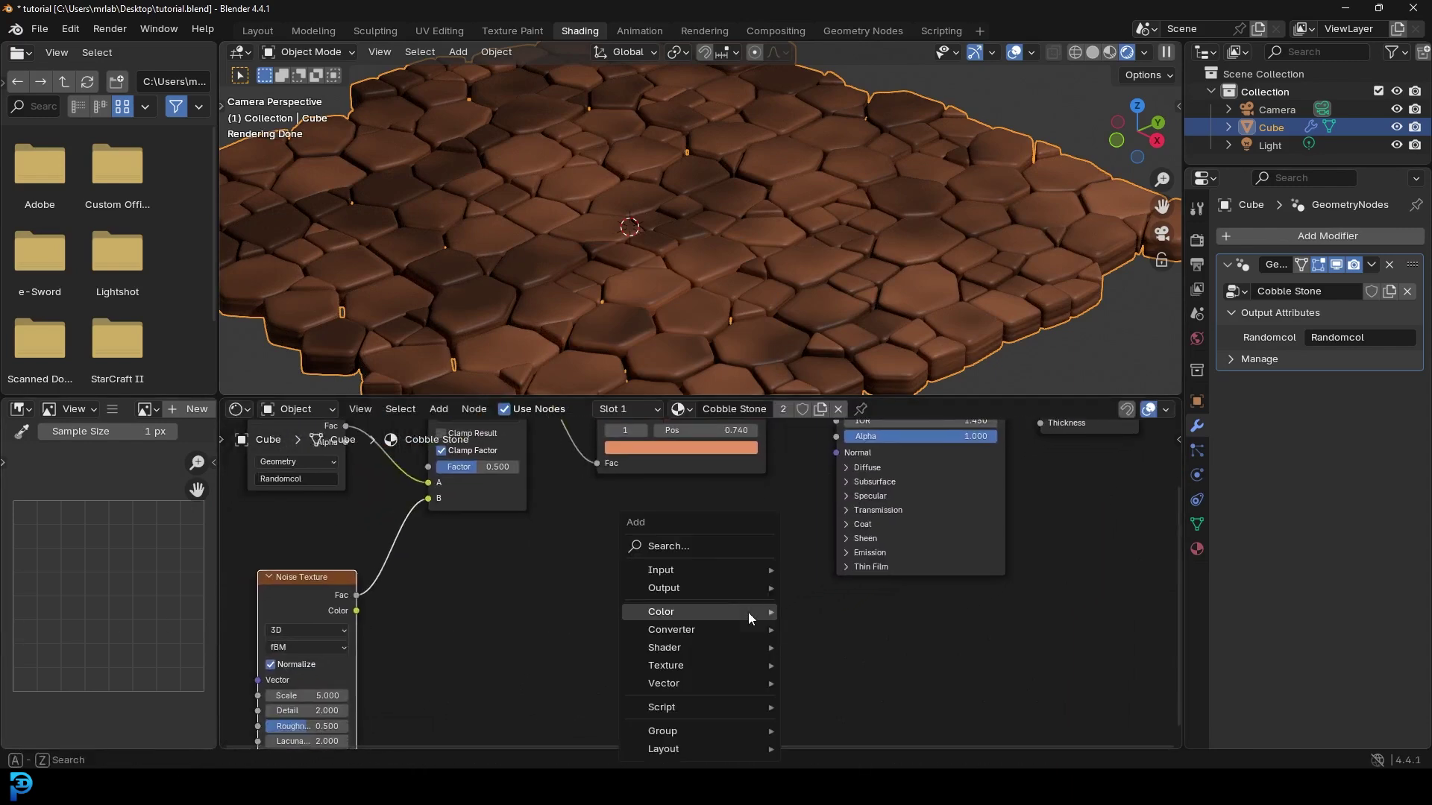
pyautogui.write('bum')
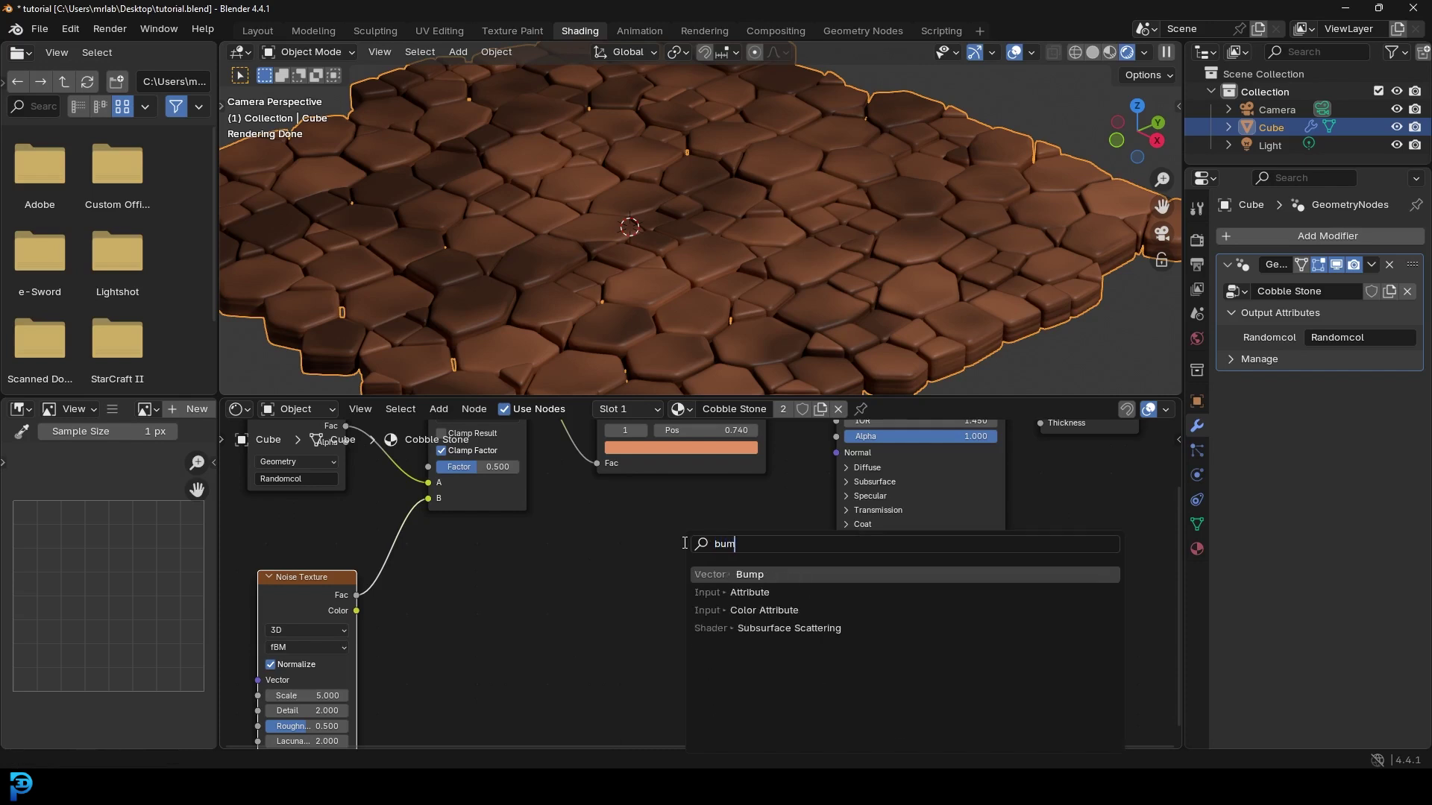
pyautogui.click(756, 577)
pyautogui.click(645, 556)
# Link the Noise Texture's Fac to the Bump node's Height, and the Bump's Normal to the Principled BSDF's Normal
pyautogui.moveTo(356, 595); pyautogui.dragTo(597, 643)
pyautogui.scroll(3, 701, 582)
pyautogui.moveTo(722, 559); pyautogui.dragTo(643, 641, button='middle')
pyautogui.moveTo(619, 641); pyautogui.dragTo(786, 504)
# Enlarge the shader editor and set the Bump node's Strength to 0.2
pyautogui.moveTo(725, 393); pyautogui.dragTo(723, 319)
pyautogui.scroll(1, 671, 634)
pyautogui.moveTo(667, 643); pyautogui.dragTo(756, 528, button='middle')
pyautogui.click(666, 537)
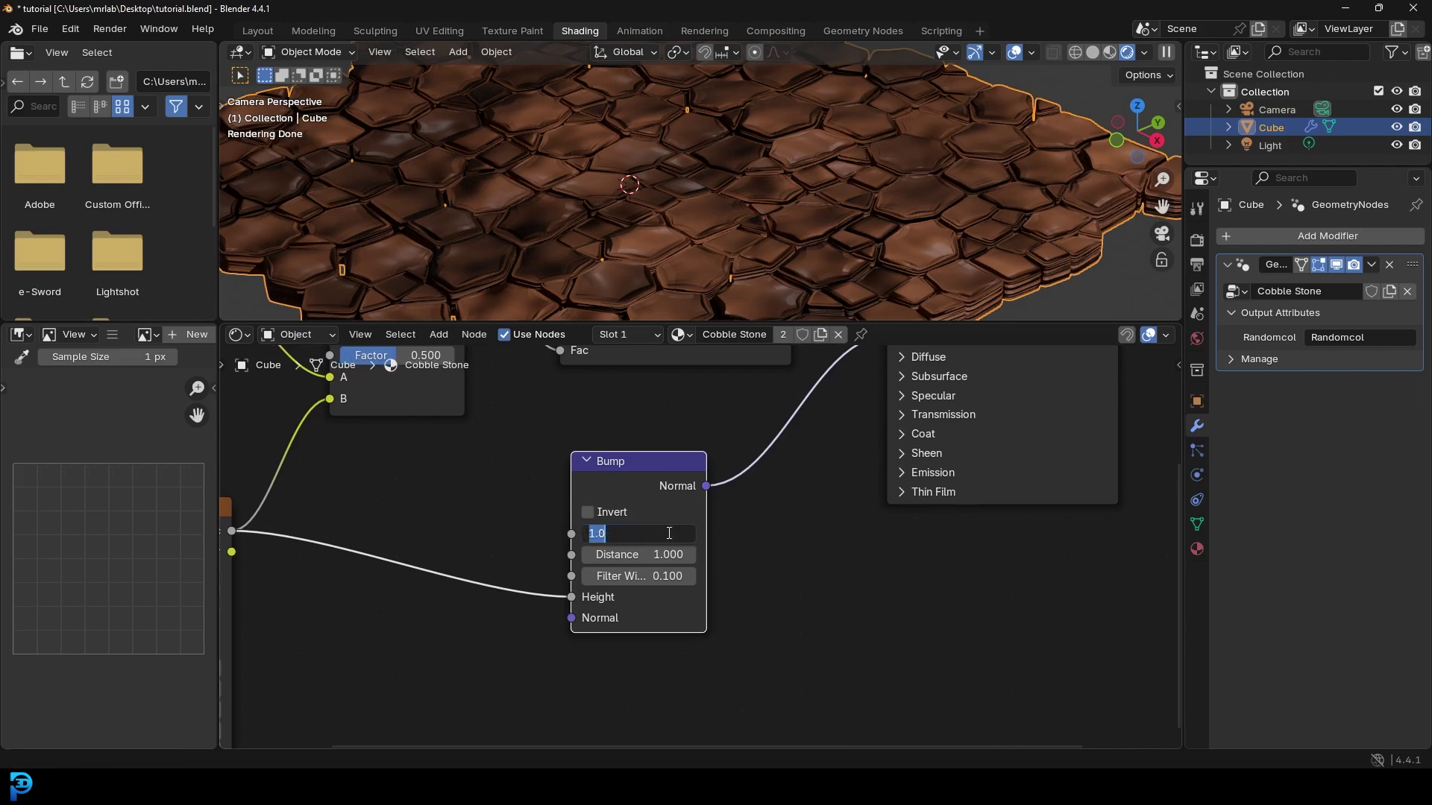
pyautogui.write('0.2')
pyautogui.press('Return')
# Set the Noise Texture's Detail to 12 and its Scale to 20
pyautogui.moveTo(470, 503); pyautogui.dragTo(923, 402, button='middle')
pyautogui.scroll(4, 746, 519)
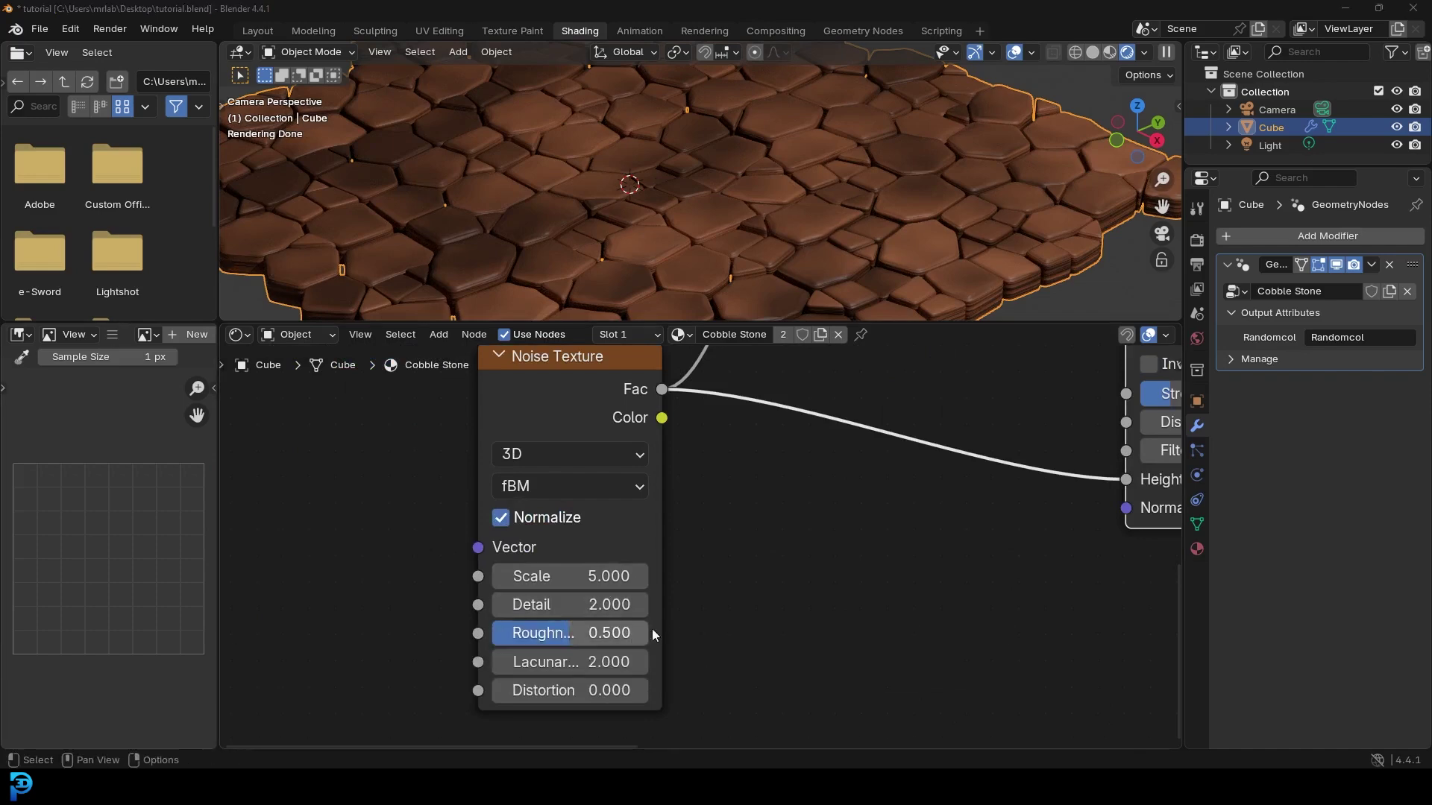
pyautogui.click(558, 605)
pyautogui.write('12')
pyautogui.press('Return')
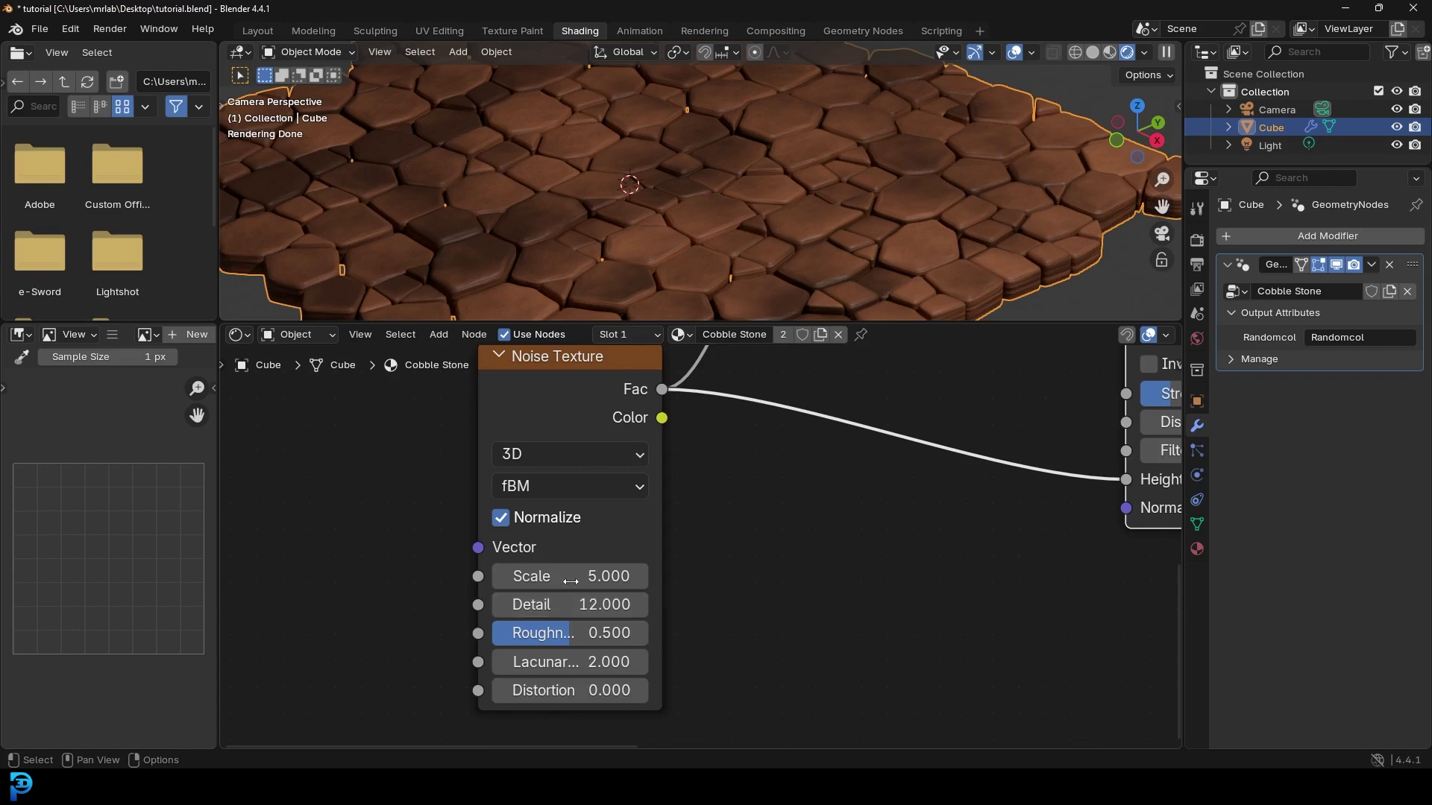
pyautogui.click(575, 577)
pyautogui.press('Return')
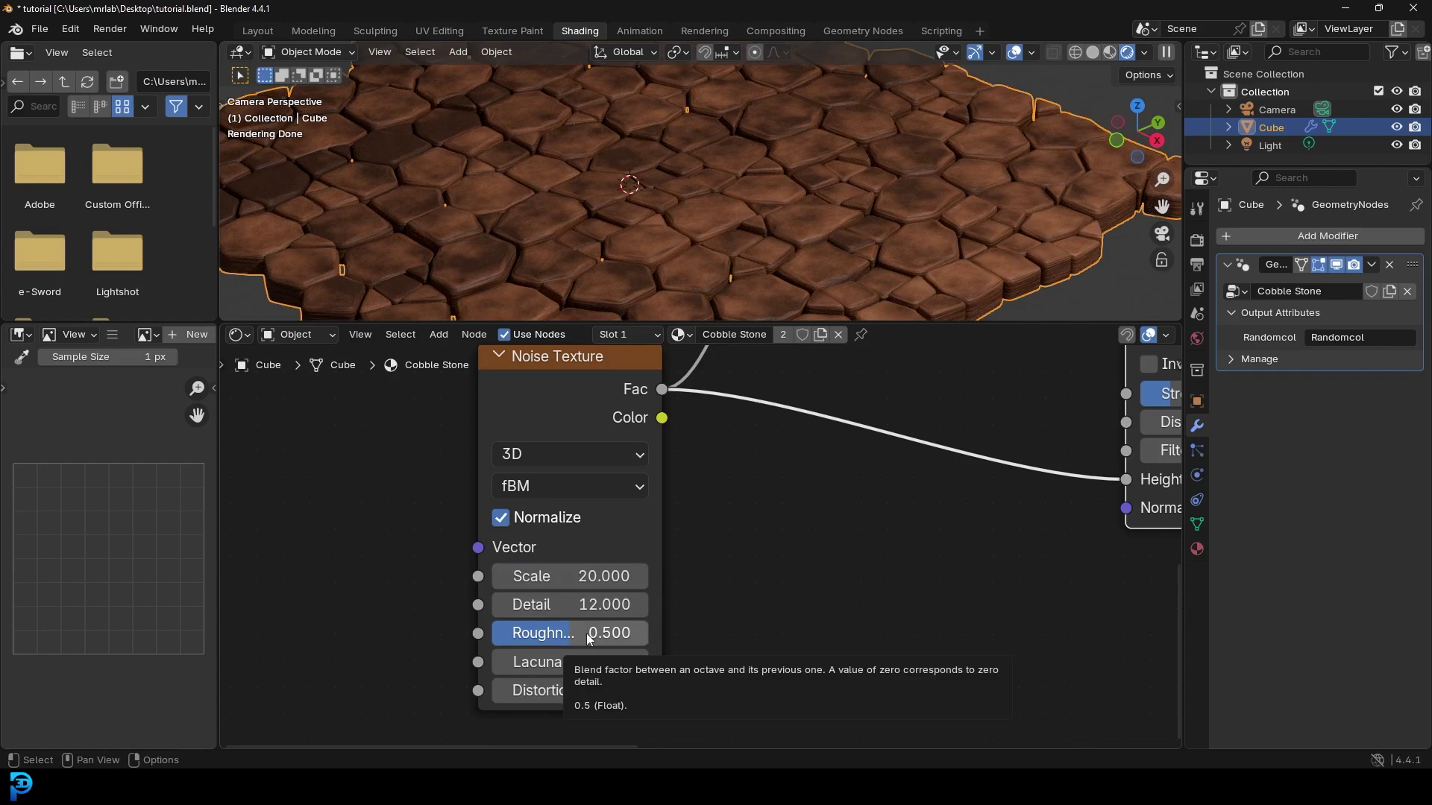
# Check the stone surface up close and lower the Principled BSDF's Roughness to about 0.408
pyautogui.moveTo(886, 326); pyautogui.dragTo(851, 489)
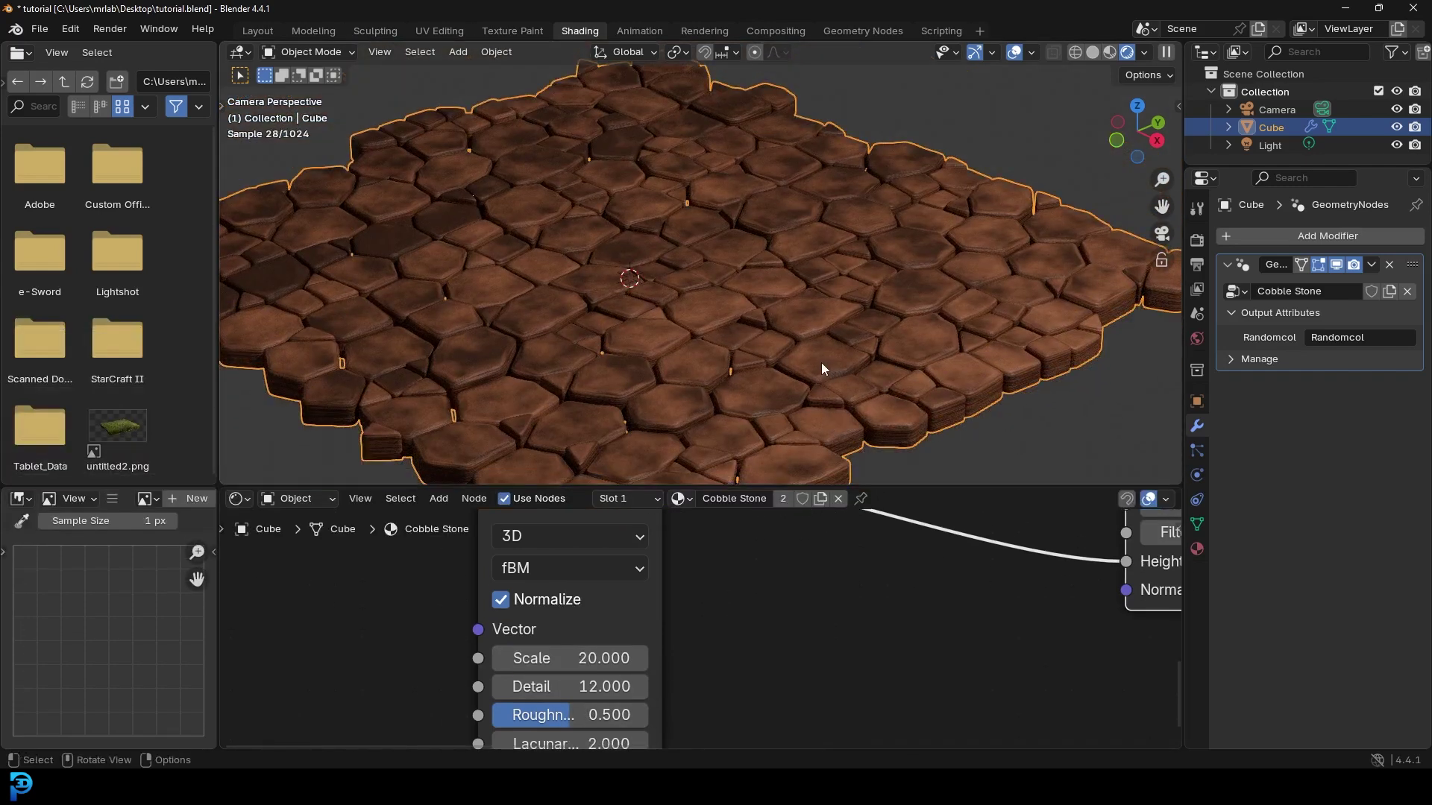
pyautogui.scroll(3, 790, 334)
pyautogui.moveTo(996, 663); pyautogui.dragTo(550, 700, button='middle')
pyautogui.moveTo(893, 593); pyautogui.dragTo(877, 760, button='middle')
pyautogui.scroll(-5, 840, 614)
pyautogui.scroll(-2, 840, 620)
pyautogui.moveTo(874, 628); pyautogui.dragTo(675, 706, button='middle')
pyautogui.moveTo(735, 486); pyautogui.dragTo(728, 218)
pyautogui.scroll(4, 708, 499)
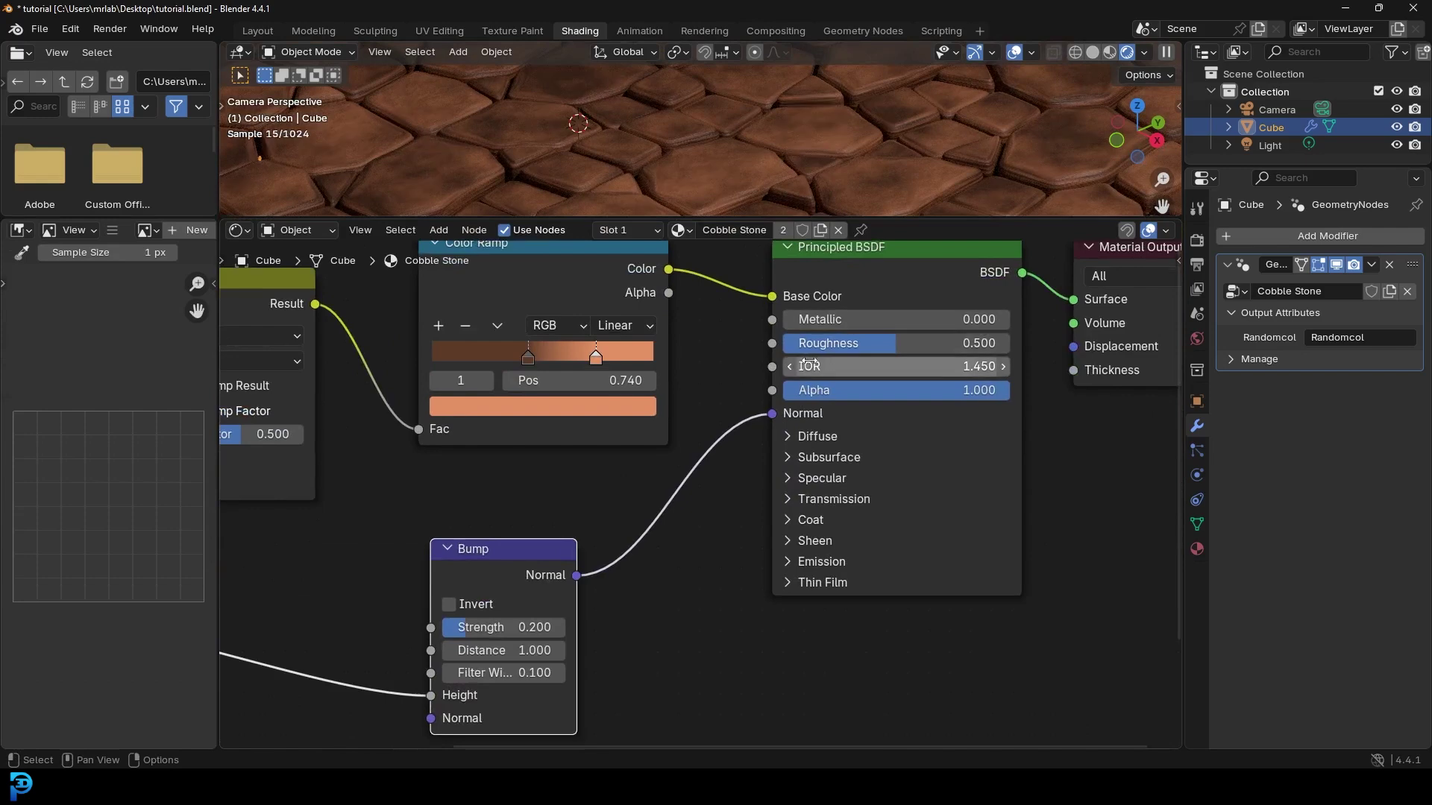
pyautogui.moveTo(806, 363); pyautogui.dragTo(692, 487, button='middle')
pyautogui.moveTo(757, 468); pyautogui.dragTo(722, 466)
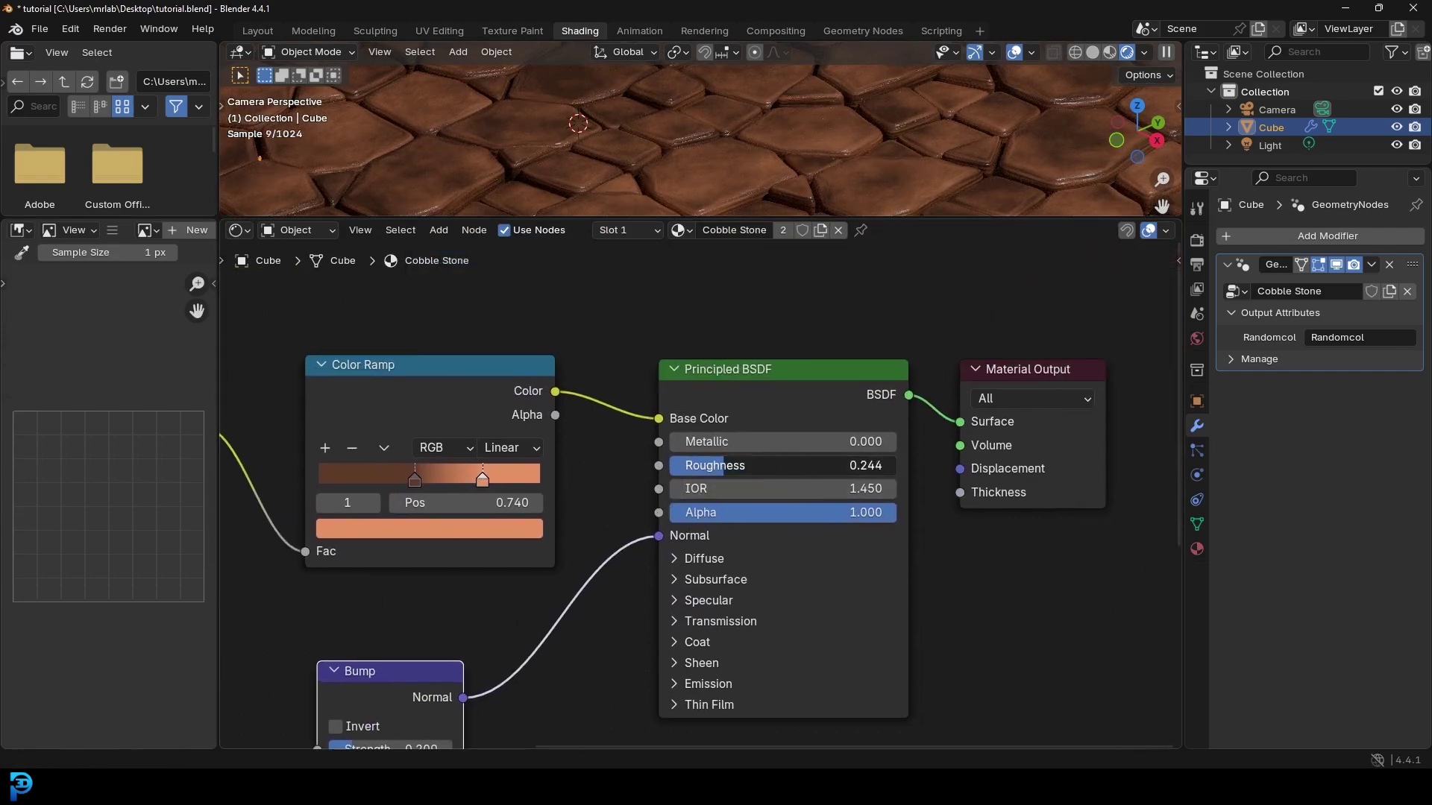
# Enlarge the 3D viewport and switch it to solid shading with the whole cobblestone floor in the camera frame
pyautogui.moveTo(803, 216); pyautogui.dragTo(802, 510)
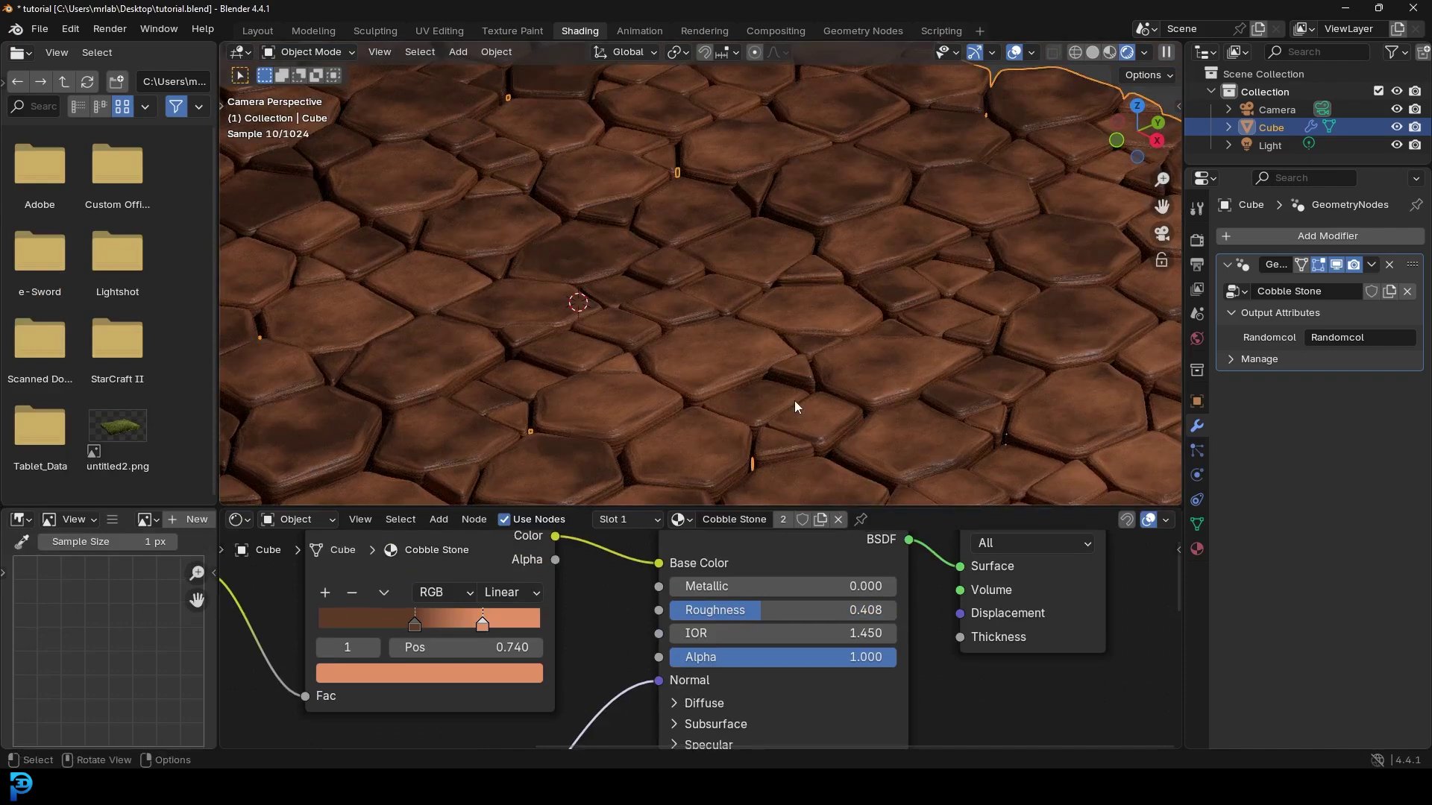
pyautogui.scroll(-8, 758, 273)
pyautogui.scroll(-4, 748, 246)
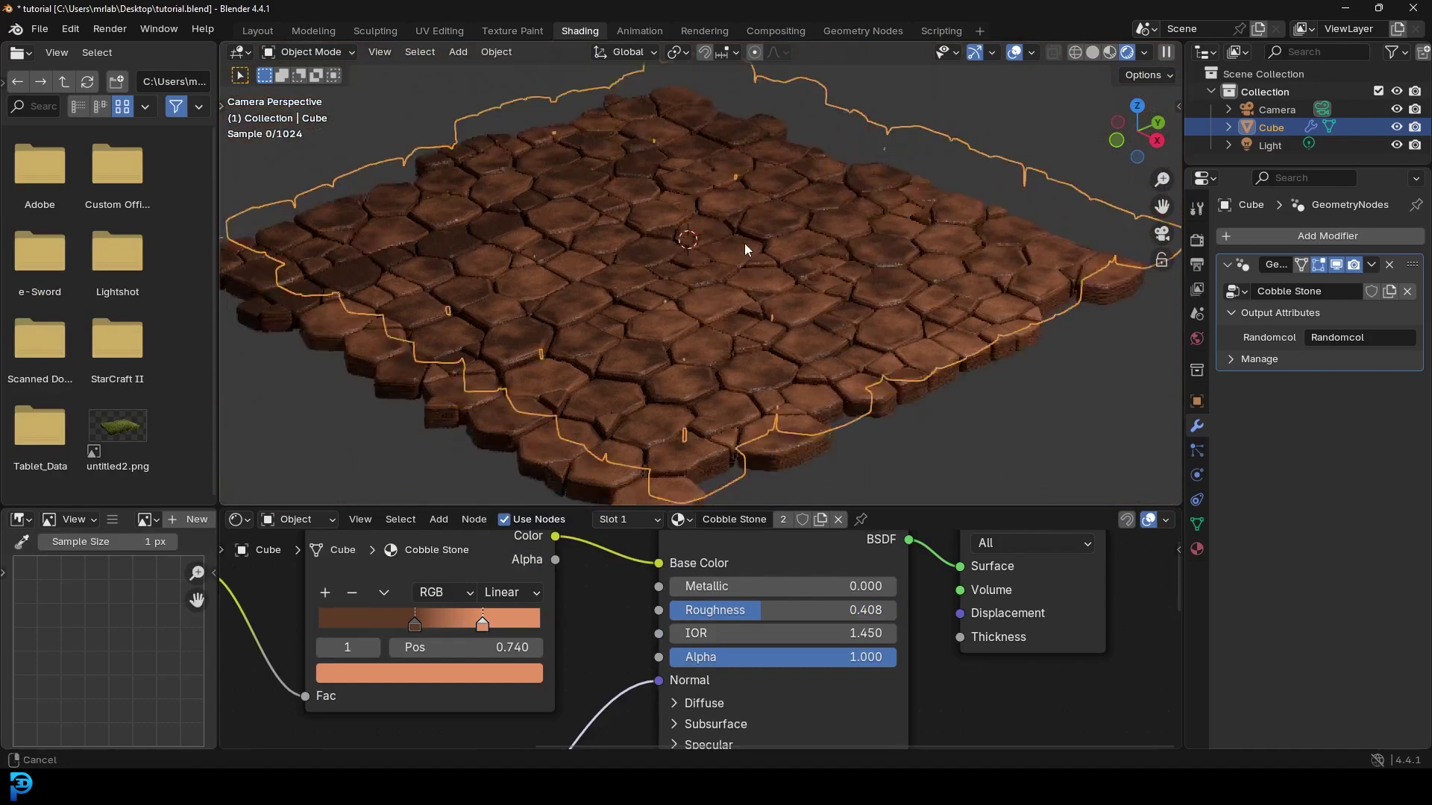
pyautogui.press('z')
pyautogui.click(823, 236)
# Add a mesh plane at the cobblestone floor and scale it up until it extends far beyond the camera frame
pyautogui.hotkey('shift', 'a')
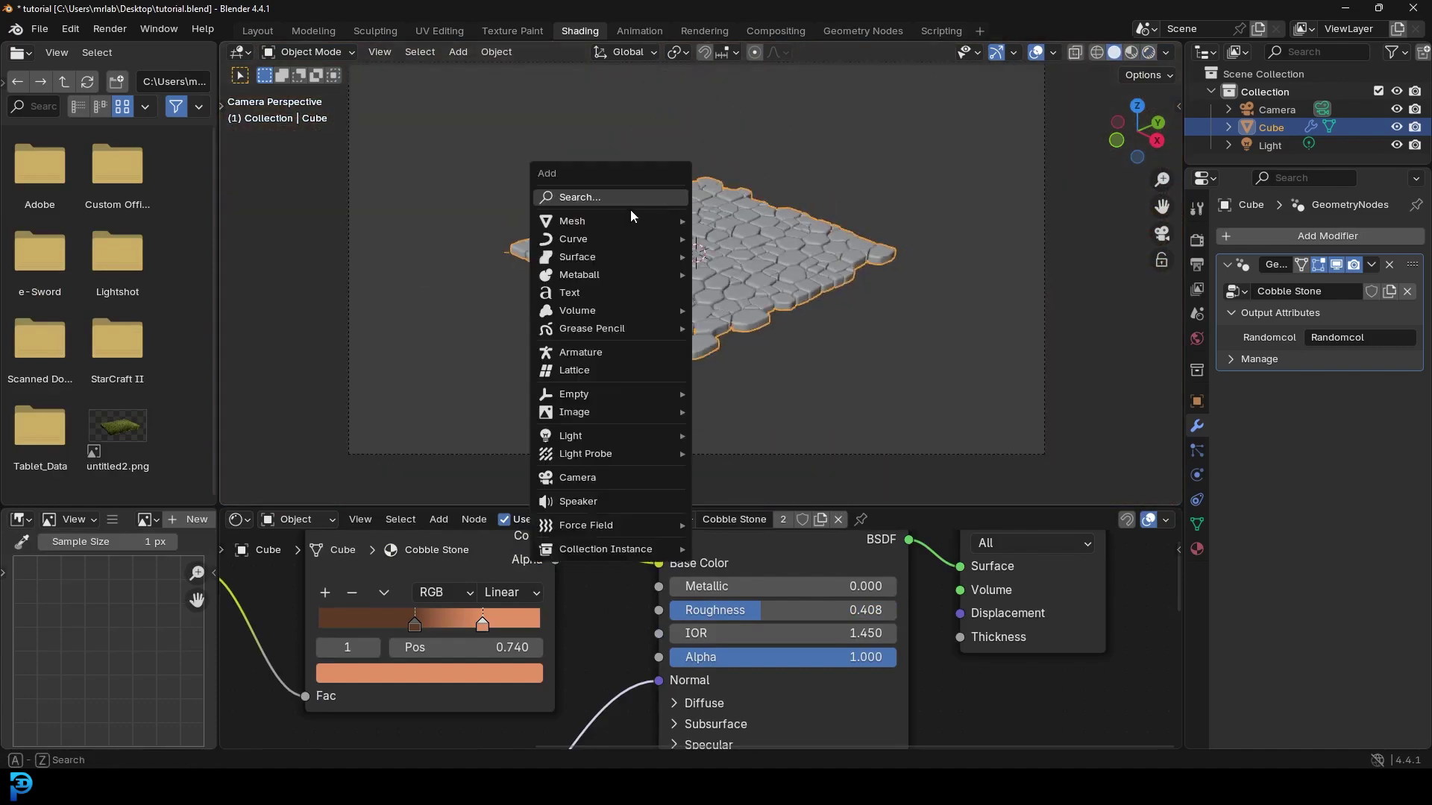
pyautogui.moveTo(629, 212)
pyautogui.click(741, 222)
pyautogui.scroll(-5, 741, 222)
pyautogui.press('s')
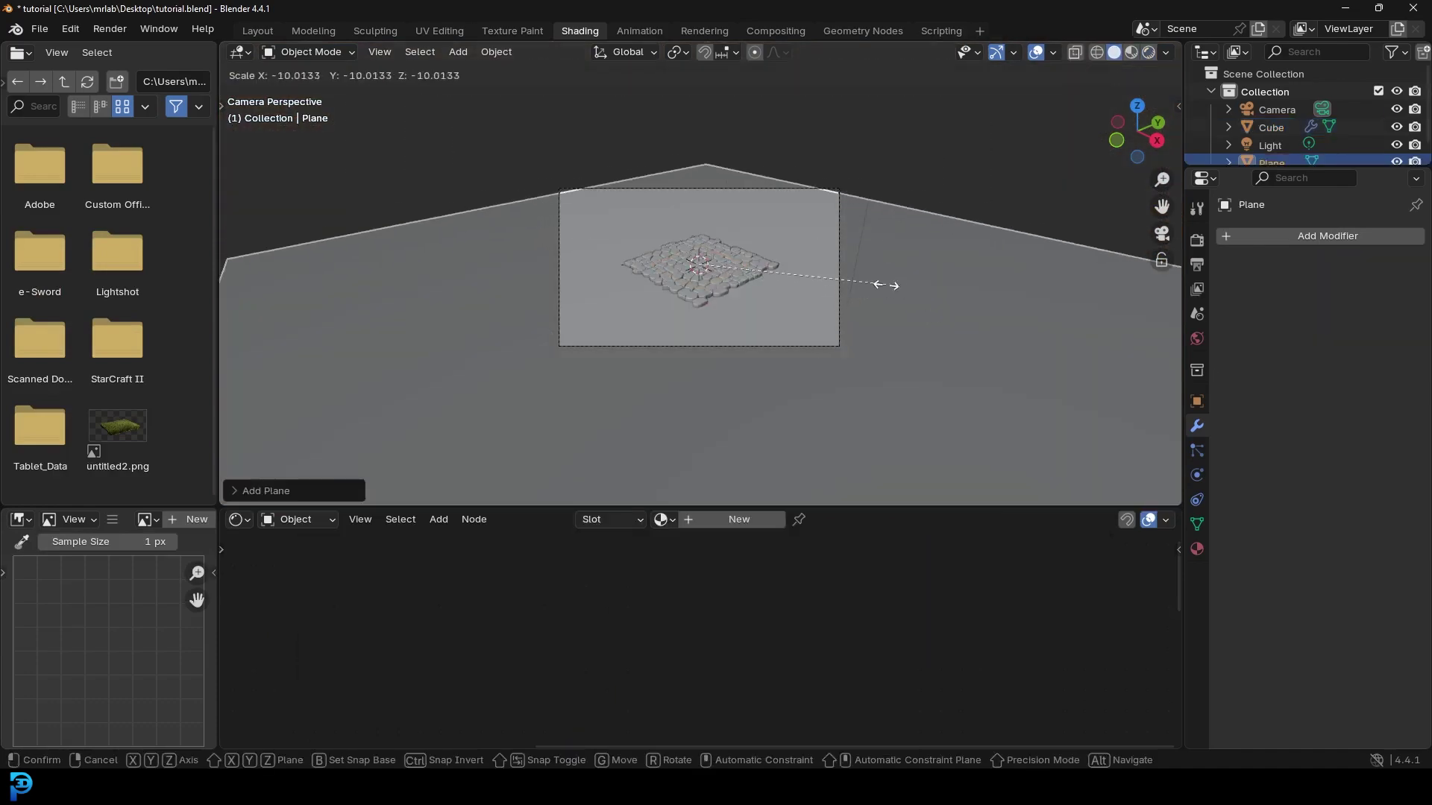
pyautogui.click(923, 297)
# Select the camera and move it along its local Z axis closer to the cobblestone floor
pyautogui.click(825, 191)
pyautogui.scroll(4, 820, 205)
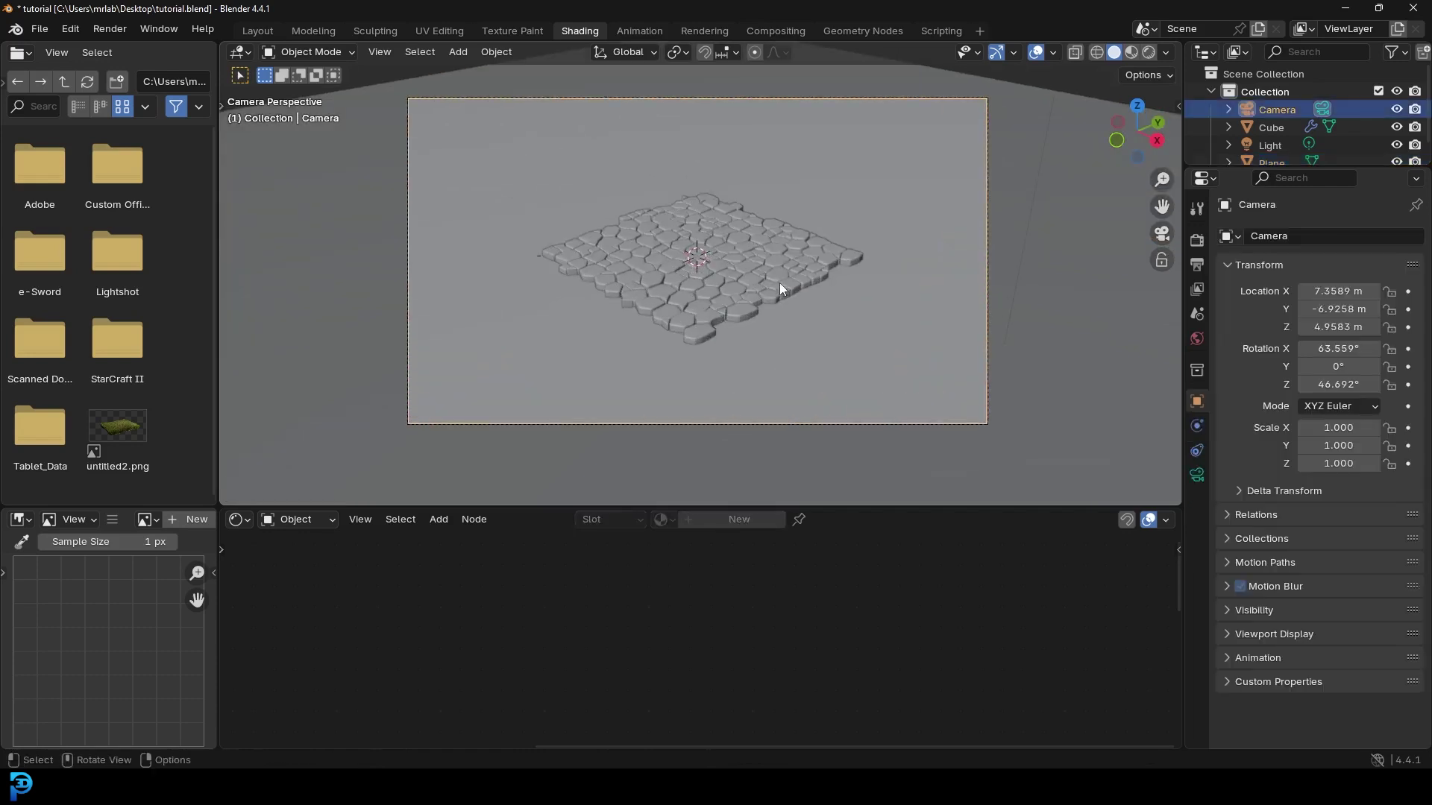
pyautogui.press('g')
pyautogui.press('z')
pyautogui.press('z')
pyautogui.click(773, 142)
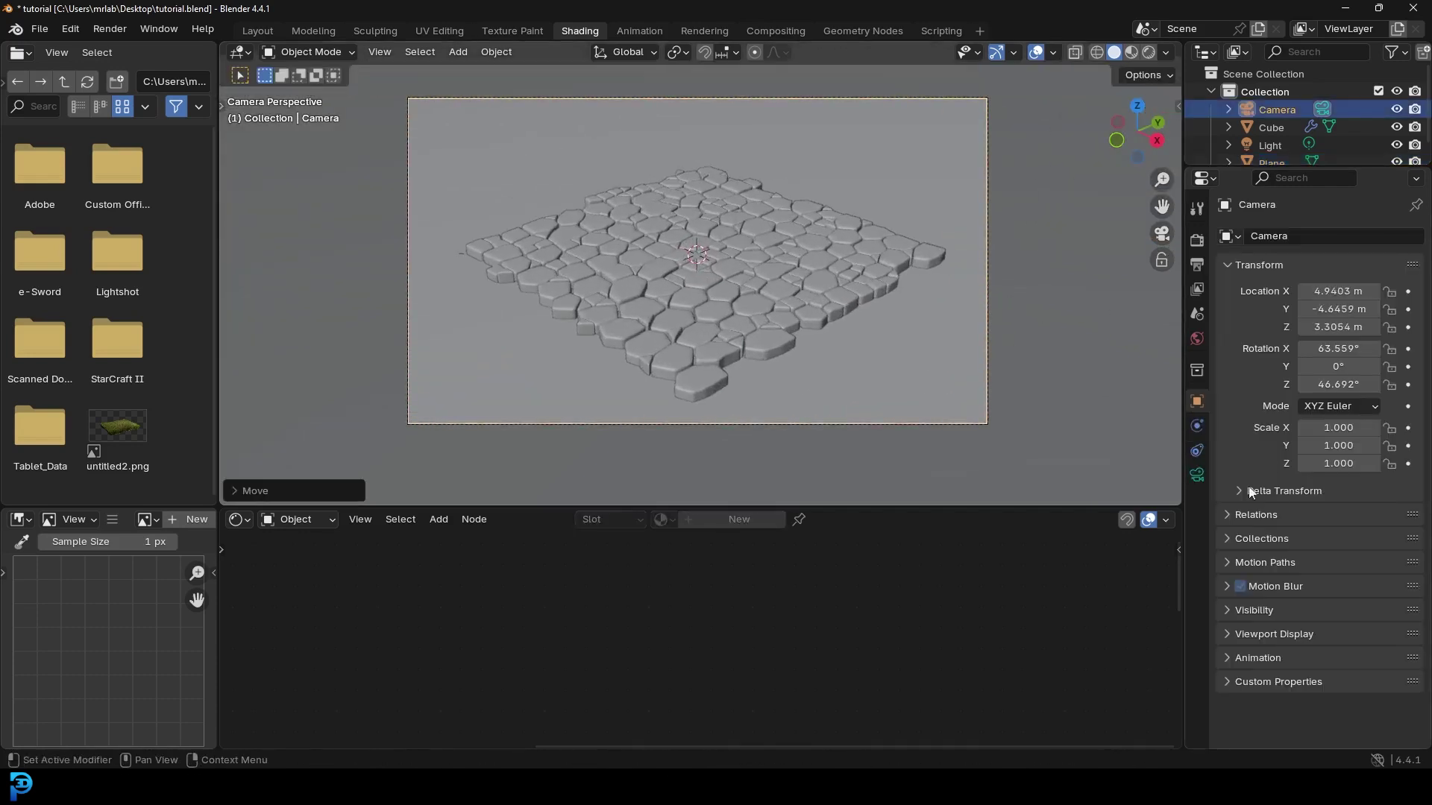
# Set the camera's focal length to 120 mm and pull it back along its local Z axis until the floor nearly fits the frame
pyautogui.click(1197, 475)
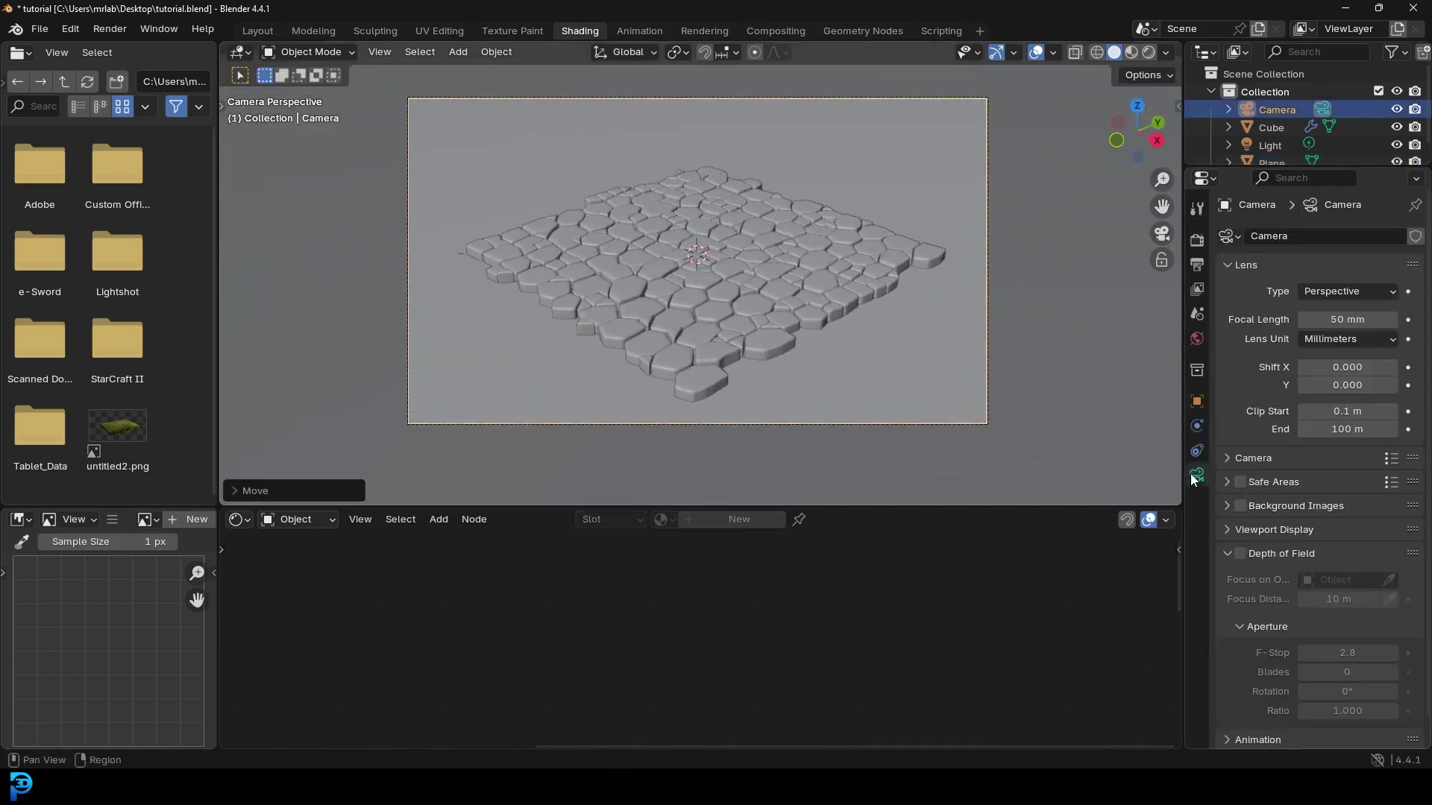
pyautogui.doubleClick(1353, 318)
pyautogui.press('Return')
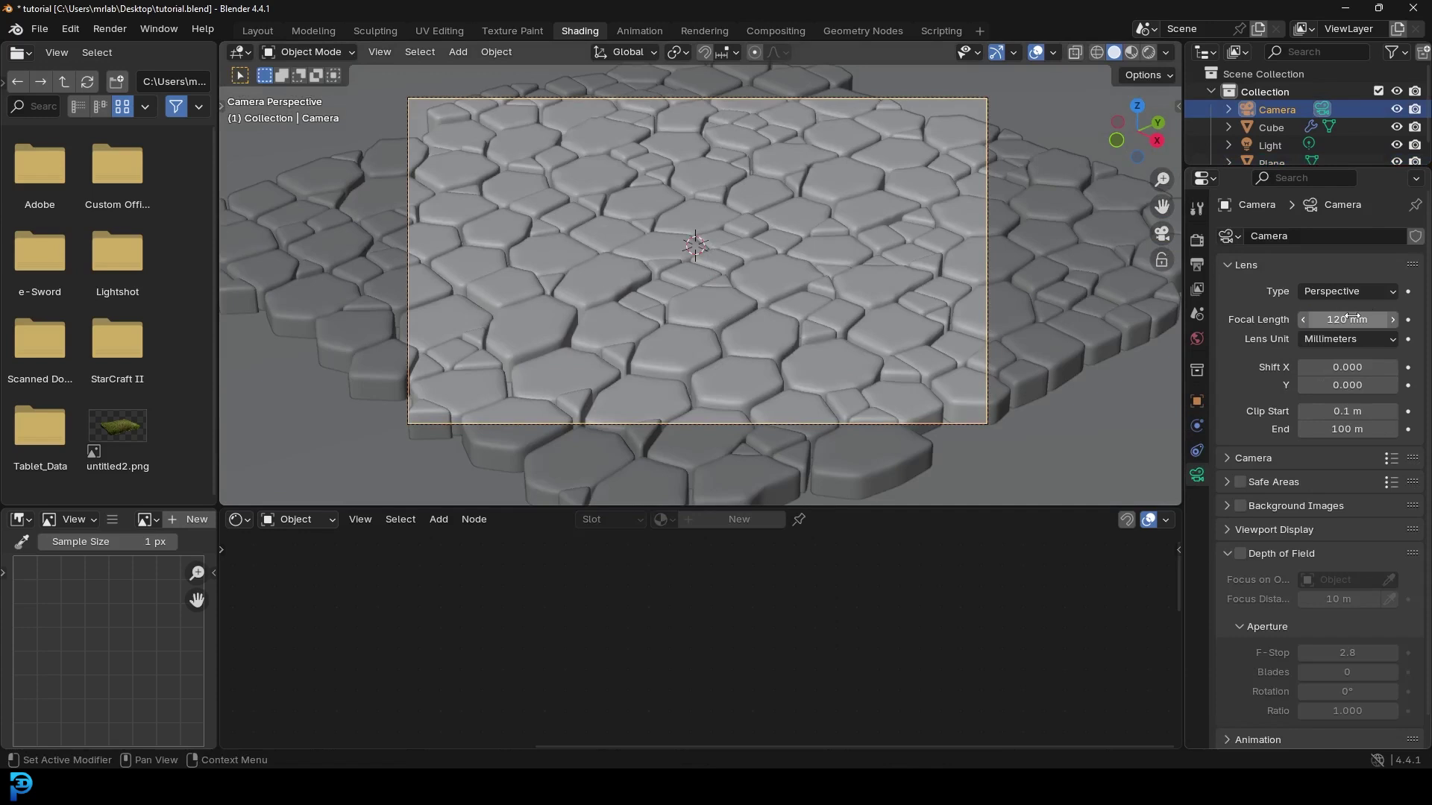
pyautogui.press('g')
pyautogui.press('z')
pyautogui.press('z')
pyautogui.click(712, 159)
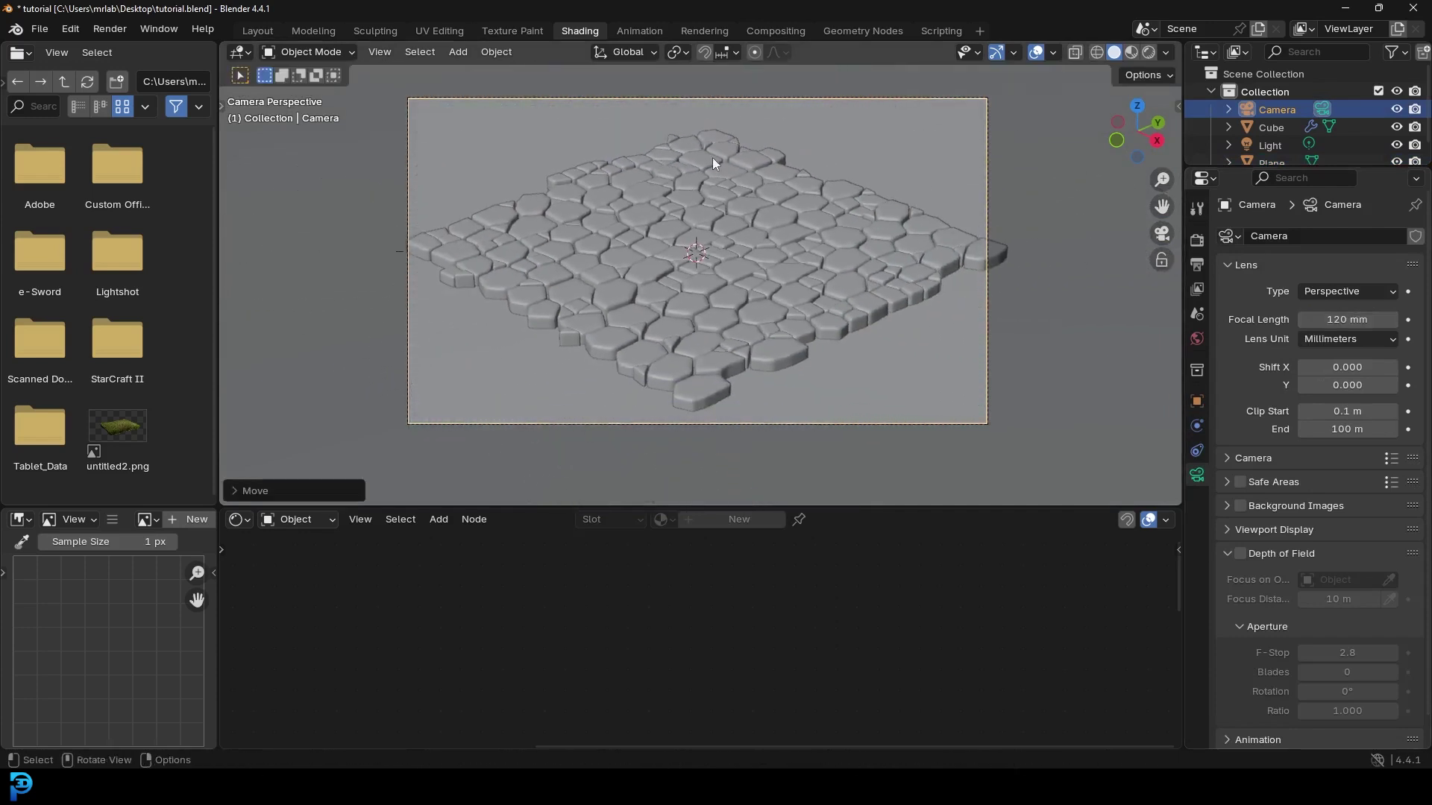
# Rotate the camera freely with the trackball and move it so the floor's far side edge runs out of the frame
pyautogui.press('r')
pyautogui.press('r')
pyautogui.click(785, 285)
pyautogui.press('g')
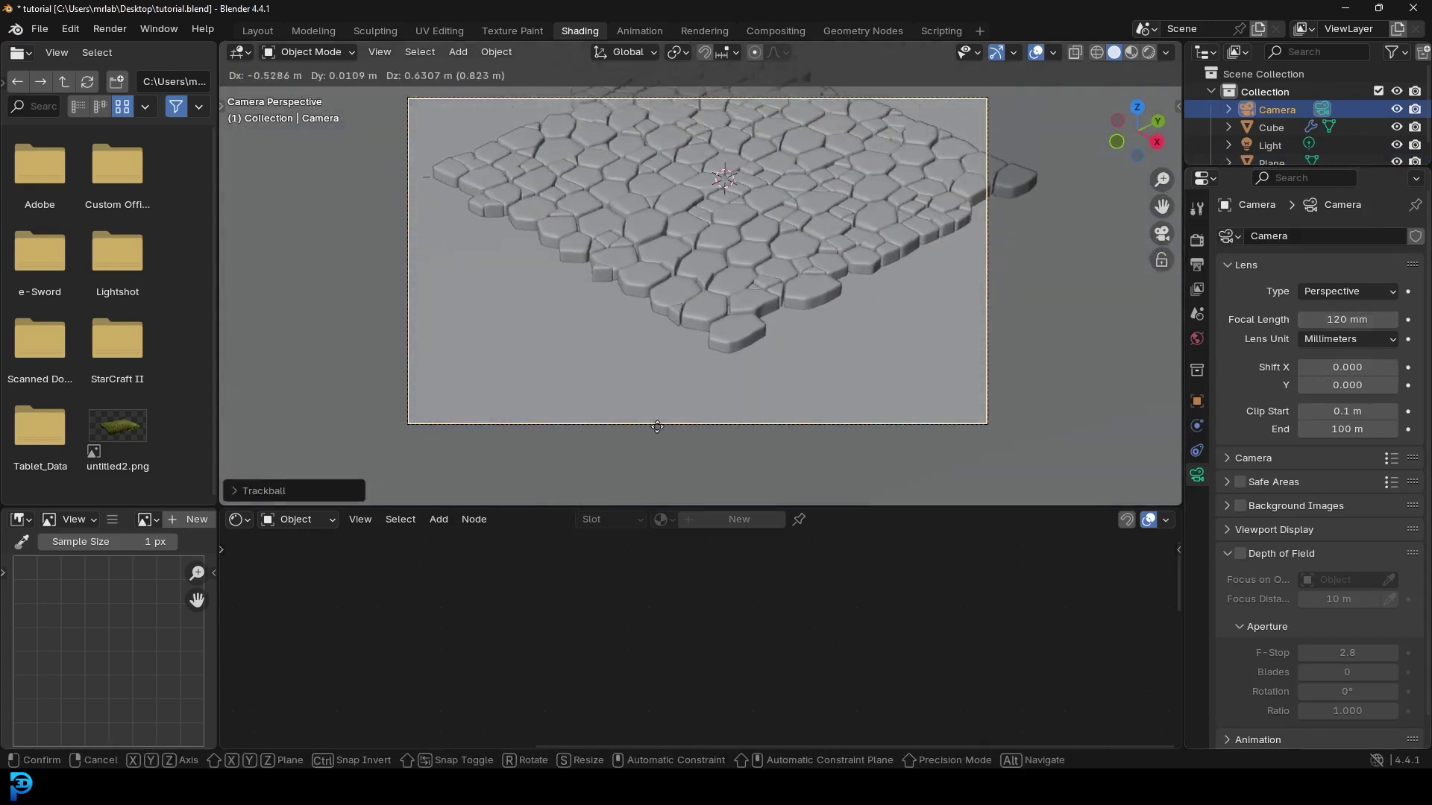
pyautogui.click(527, 326)
# Add an area light at the cobblestone floor and raise it above the stones
pyautogui.hotkey('shift', 'a')
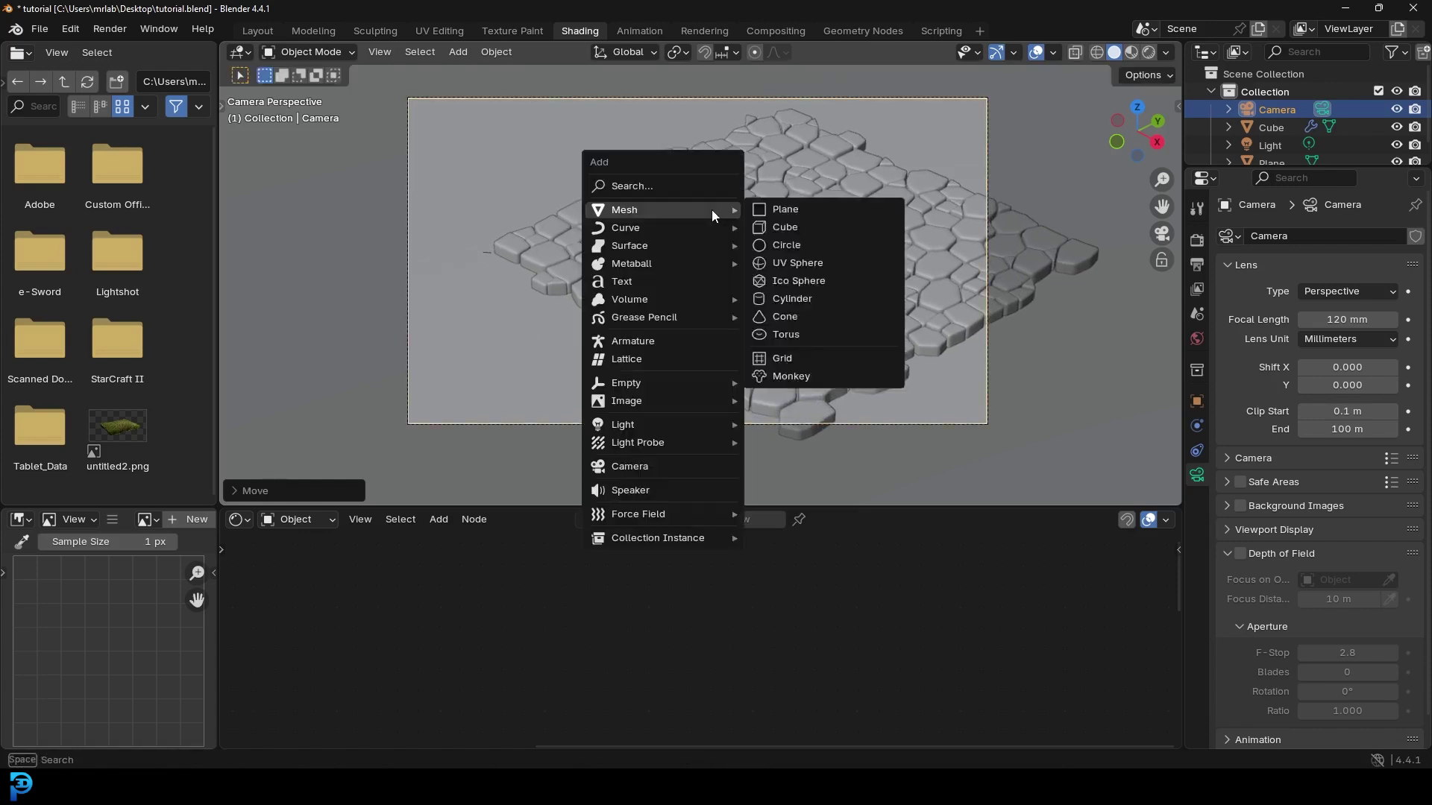
pyautogui.moveTo(623, 425)
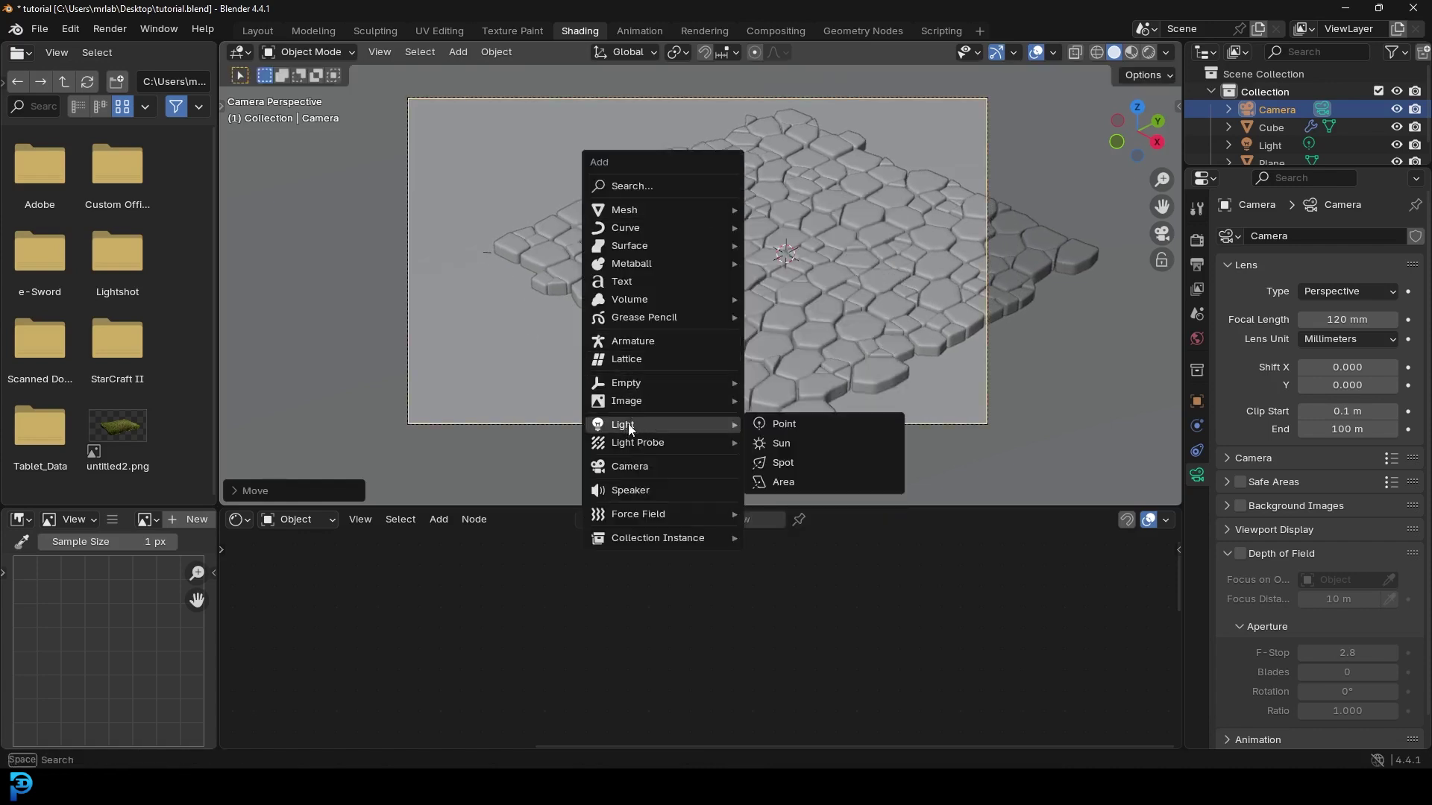
pyautogui.click(812, 484)
pyautogui.press('g')
pyautogui.click(795, 430)
# Preview the scene in rendered shading and set the area light's power to 120 W and its size to about 3.02 m
pyautogui.press('z')
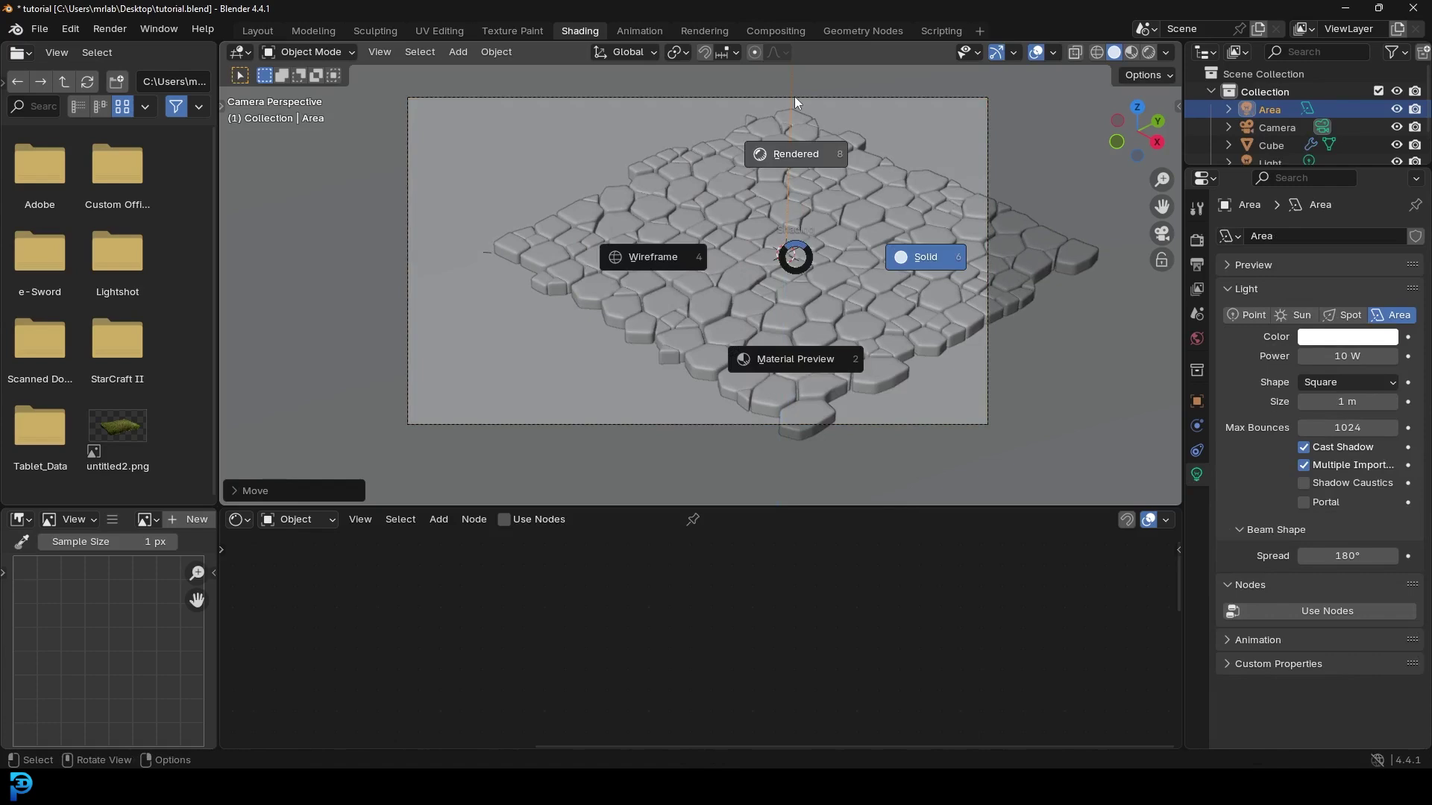
pyautogui.click(794, 96)
pyautogui.click(1343, 356)
pyautogui.write('120')
pyautogui.press('Return')
pyautogui.moveTo(1346, 402); pyautogui.dragTo(1405, 402)
# Set the transform pivot point to 3D Cursor and trackball-rotate the area light around it to one side of the floor
pyautogui.click(676, 52)
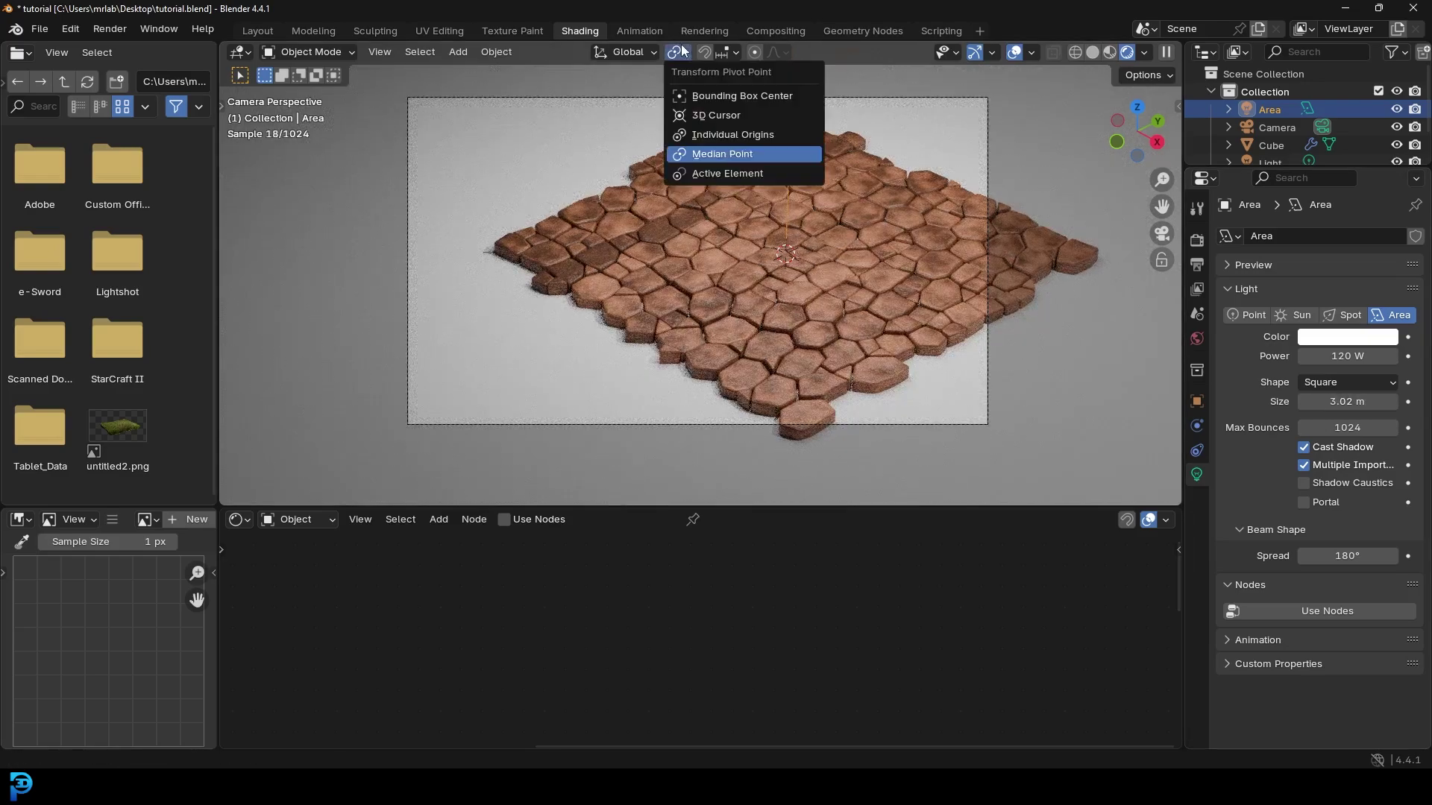
pyautogui.click(693, 114)
pyautogui.press('r')
pyautogui.press('r')
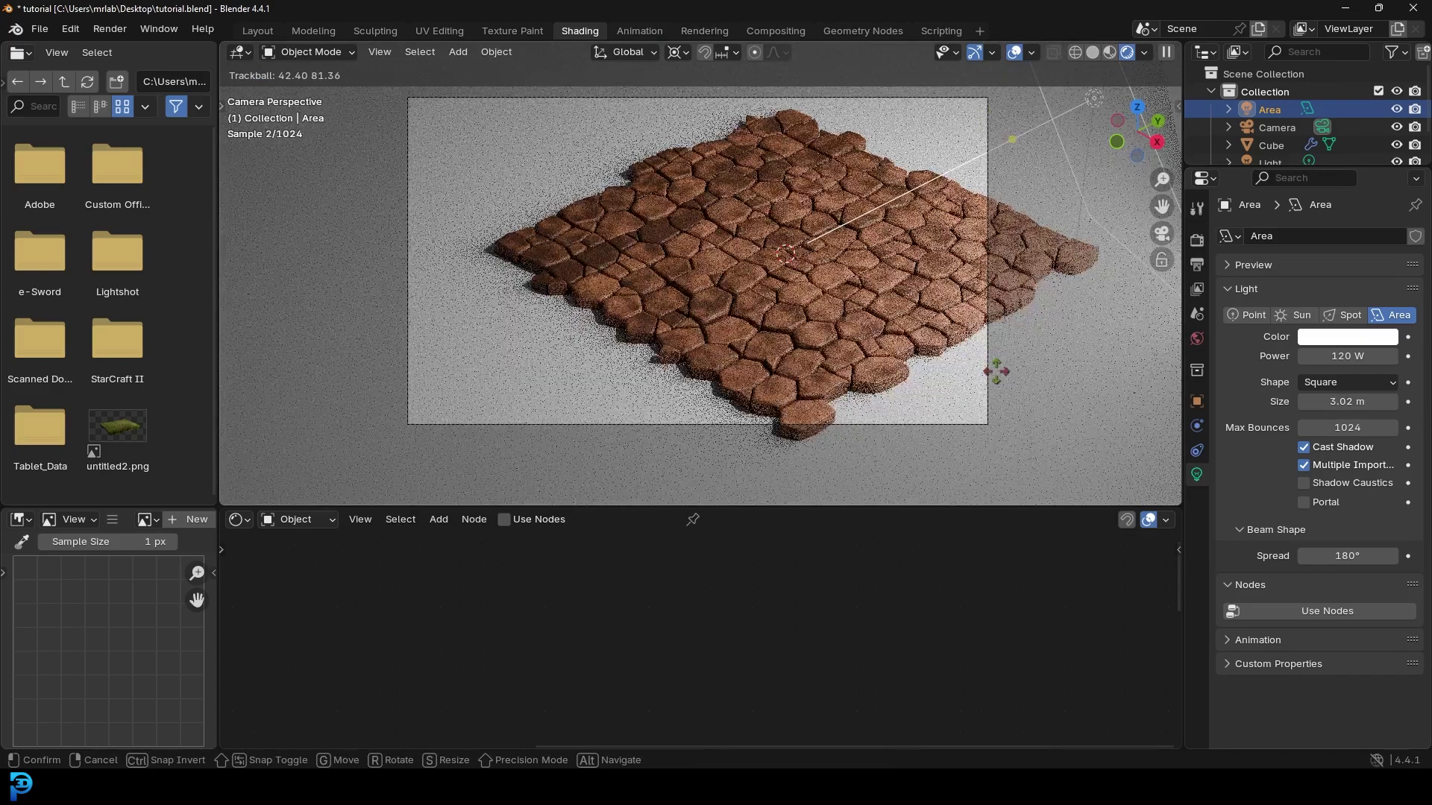
pyautogui.click(1056, 373)
# Duplicate the area light and rotate the copy around global Z to the opposite side of the cobblestone floor
pyautogui.hotkey('shift', 'd')
pyautogui.press('r')
pyautogui.press('z')
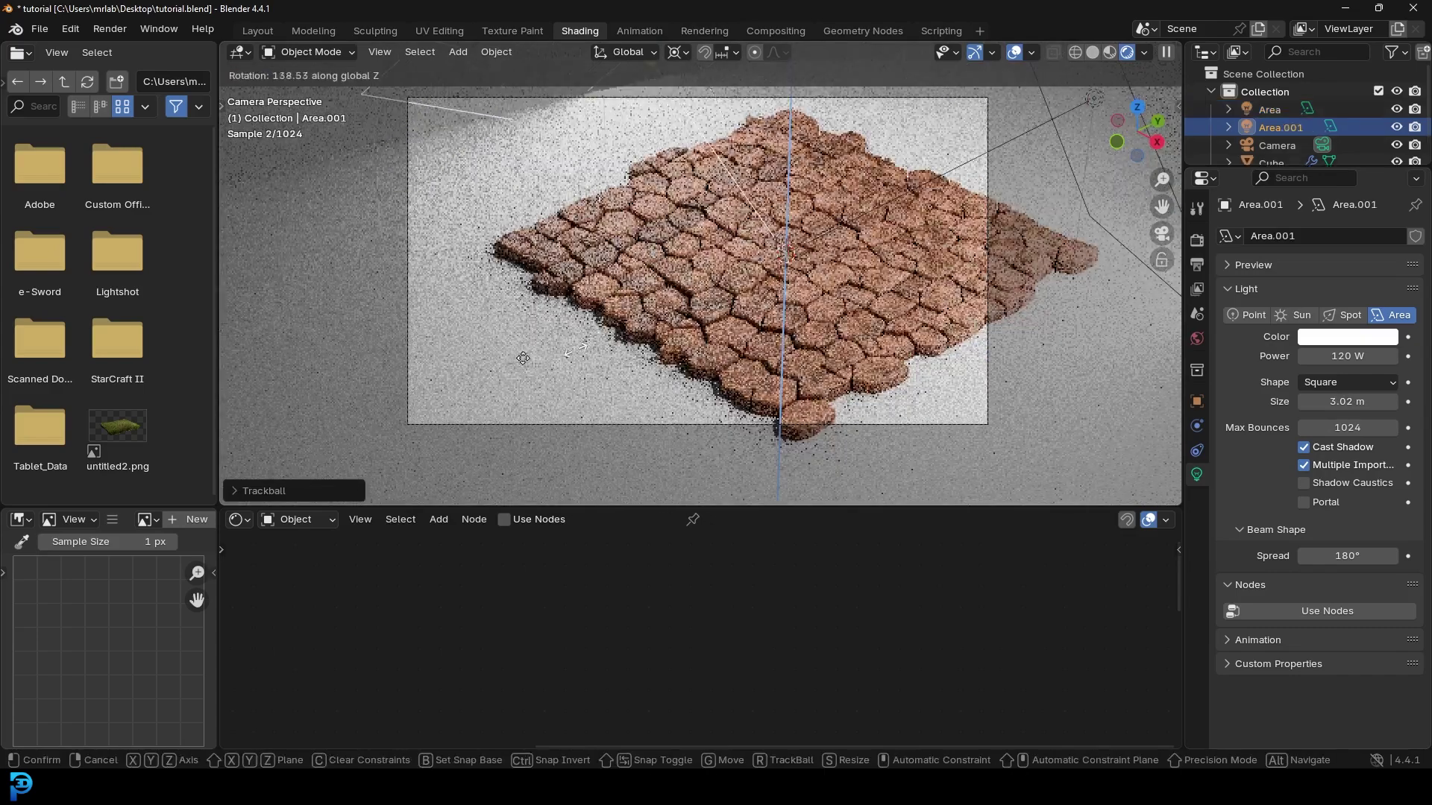
pyautogui.click(254, 294)
# Move the duplicated area light farther away from the cobblestone floor and check the result through the camera
pyautogui.scroll(-1, 673, 257)
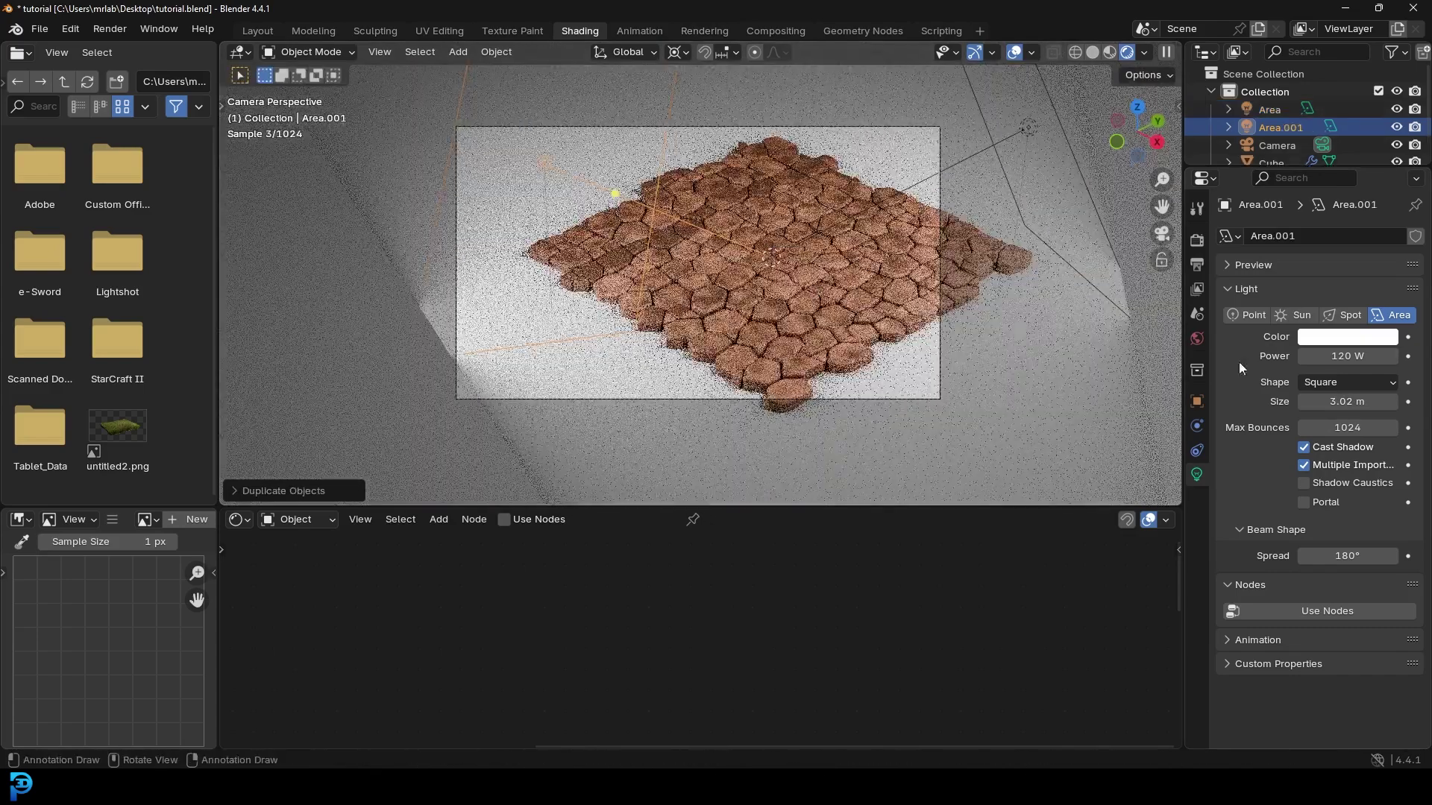
pyautogui.moveTo(738, 334); pyautogui.dragTo(548, 279, button='middle')
pyautogui.press('g')
pyautogui.click(588, 260)
pyautogui.press('KP_0')
pyautogui.scroll(3, 730, 228)
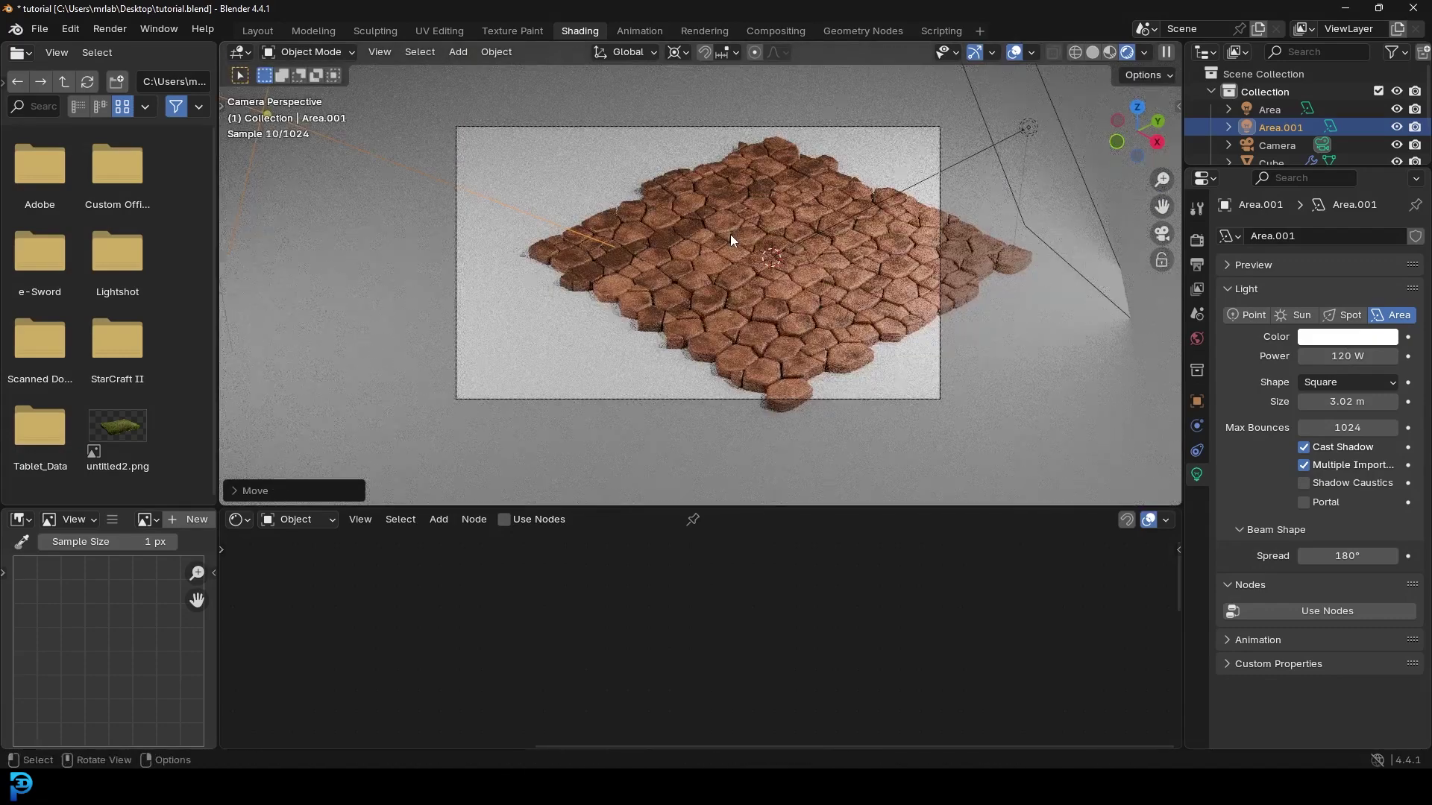
# Restrict the render region to the camera frame, and save the file with the viewport in solid shading
pyautogui.press('b')
pyautogui.moveTo(442, 114); pyautogui.dragTo(1008, 432)
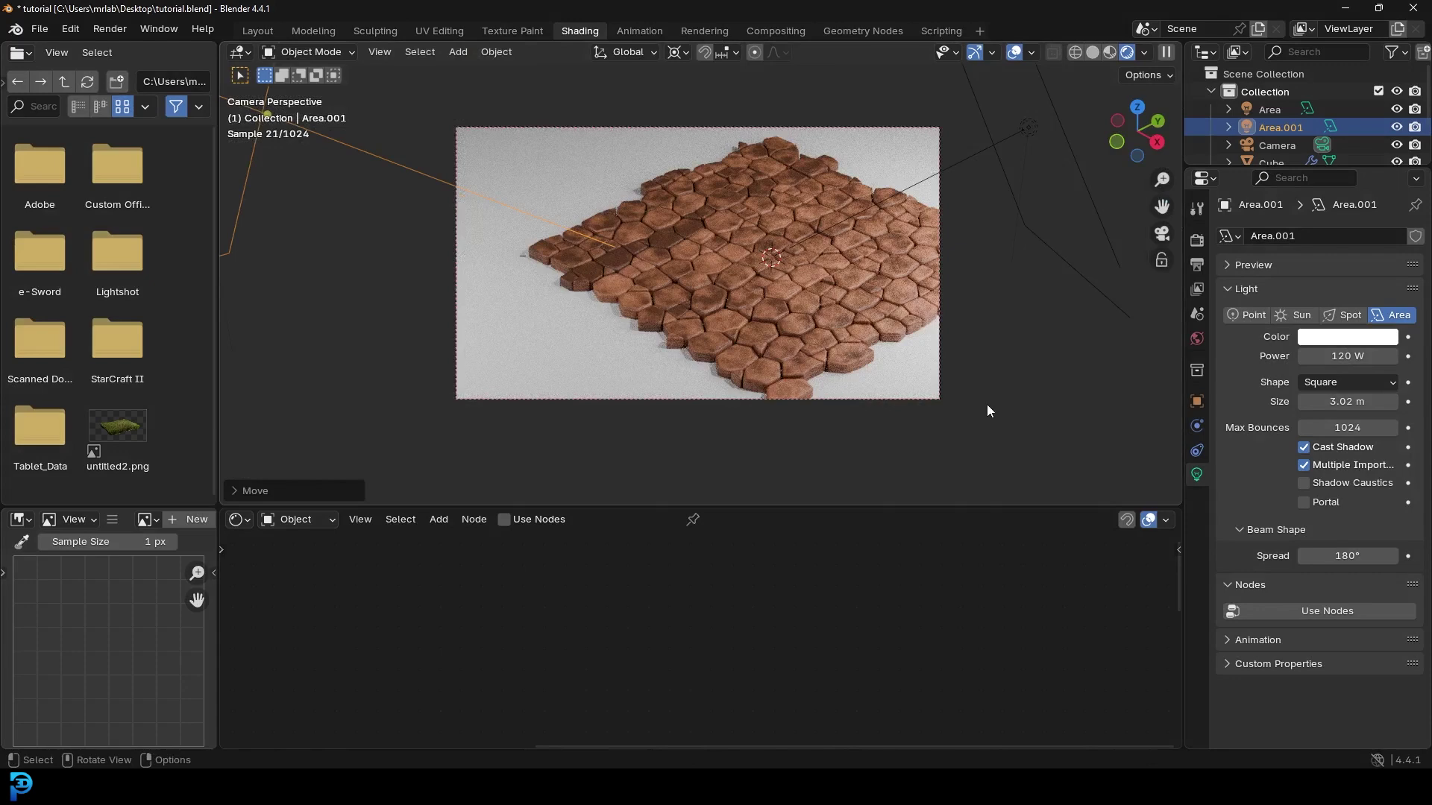
pyautogui.press('z')
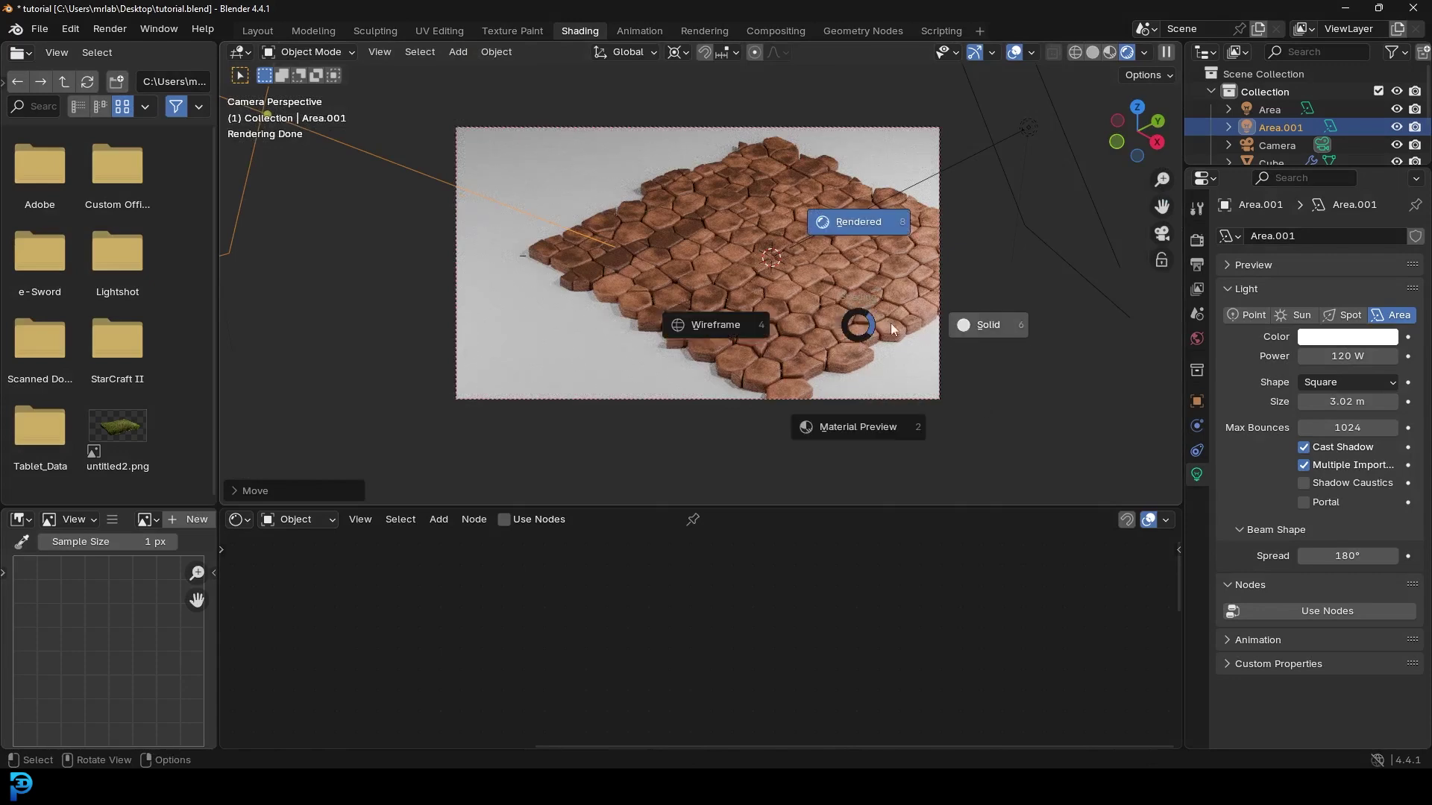
pyautogui.click(892, 324)
pyautogui.hotkey('ctrl', 's')
# Move the camera closer along its local Z axis and shift it so the floor's front corner sits inside the frame
pyautogui.click(843, 128)
pyautogui.press('g')
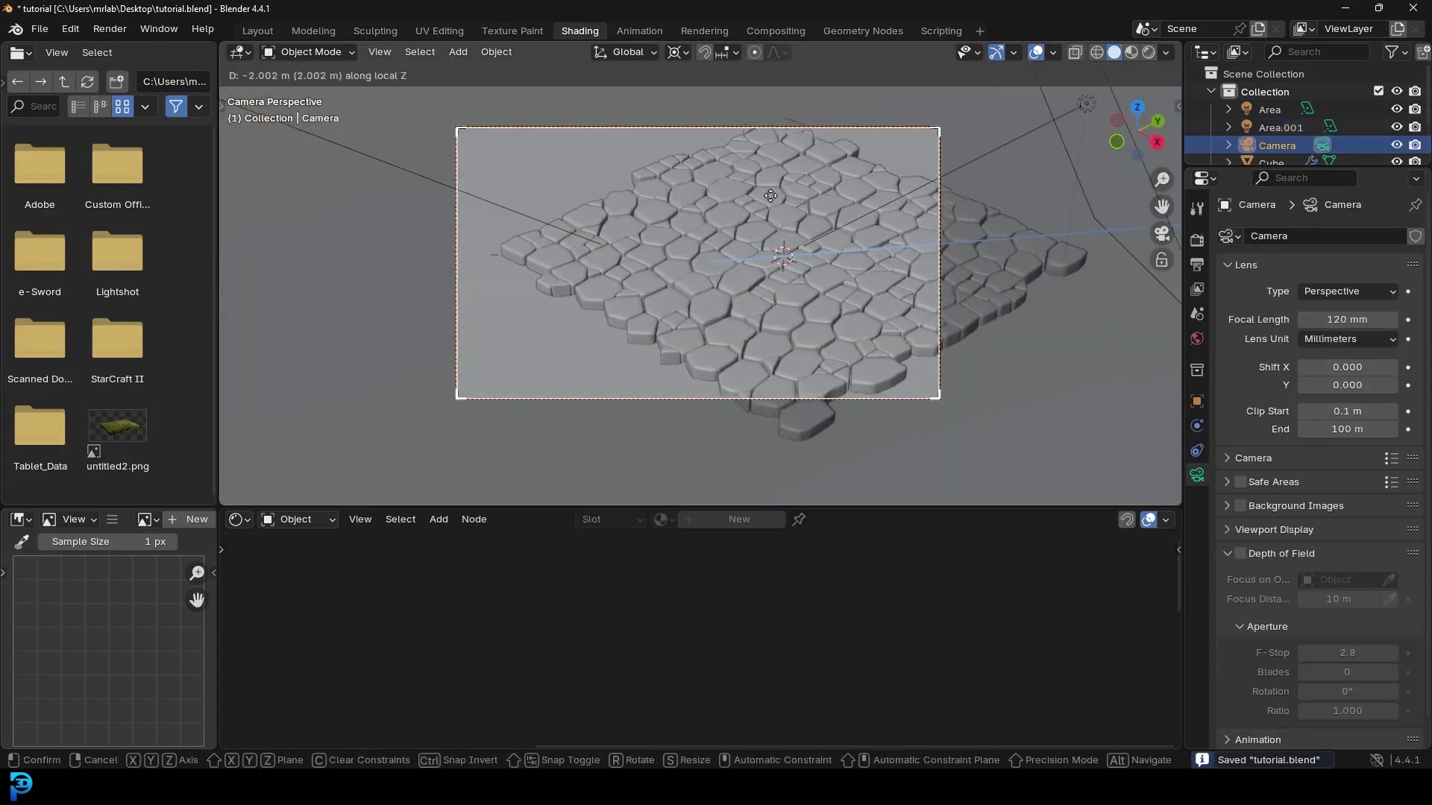
pyautogui.click(771, 181)
pyautogui.press('g')
pyautogui.click(798, 223)
# Save the file, render the image from the camera and view the whole rendered frame
pyautogui.hotkey('ctrl', 's')
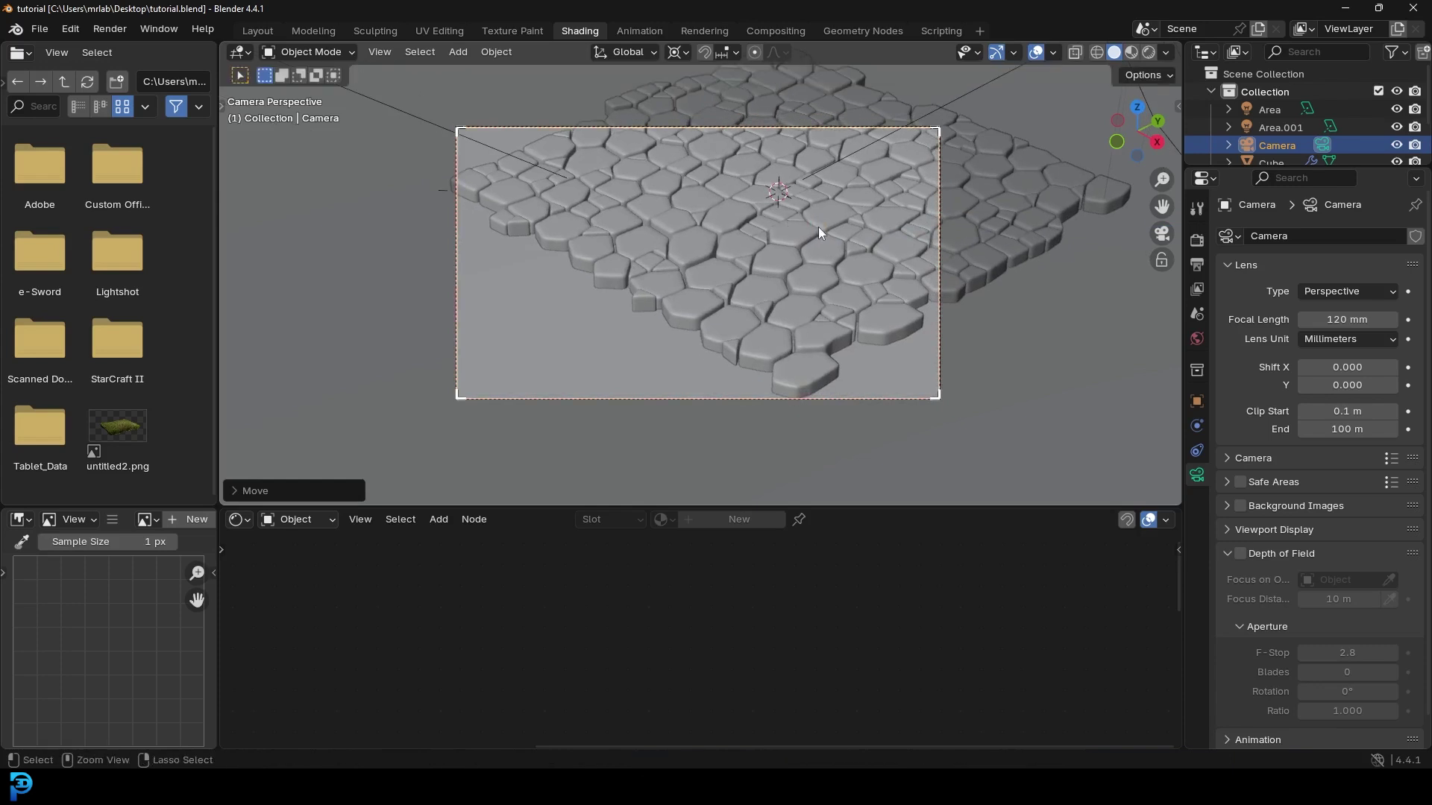
pyautogui.click(116, 30)
pyautogui.click(144, 54)
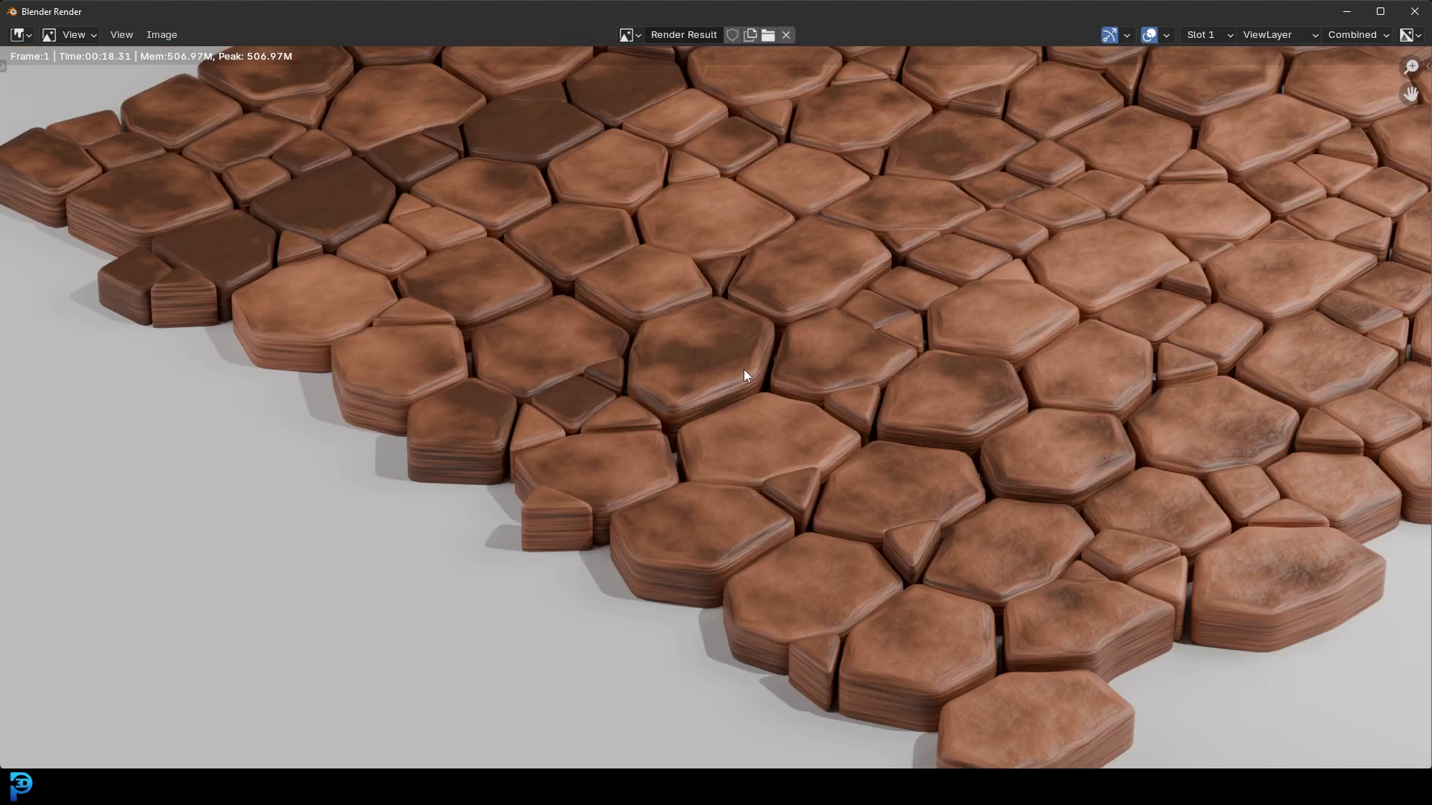
pyautogui.scroll(-2, 744, 369)
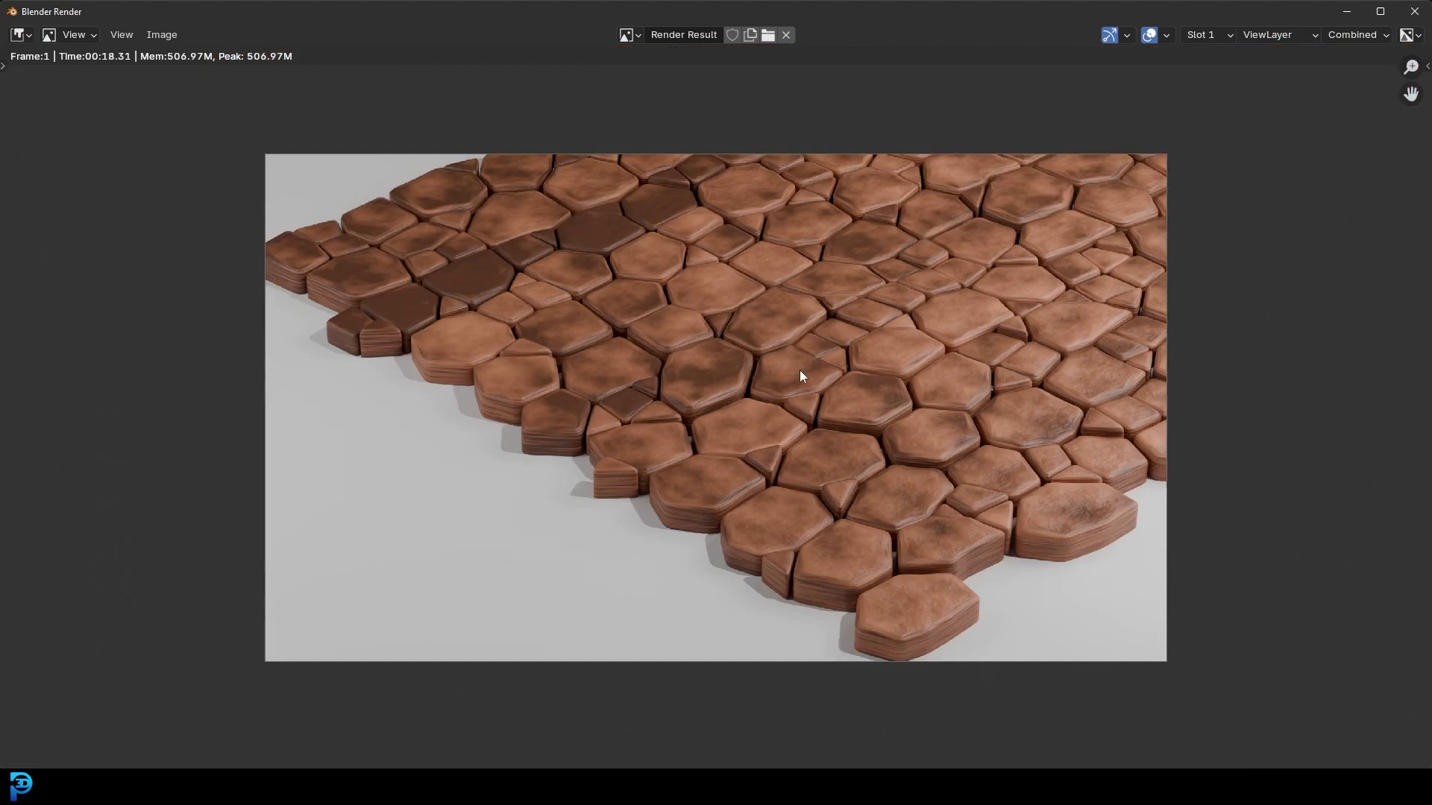